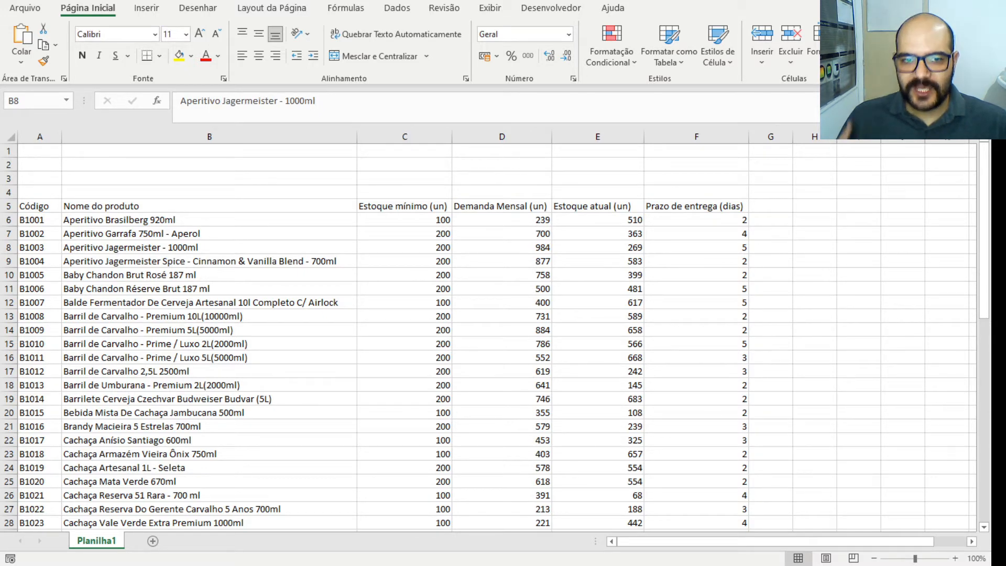
Review the minimum stock, monthly demand, current stock and delivery time columns of the product table
drag(422, 205, 413, 365)
drag(504, 208, 498, 461)
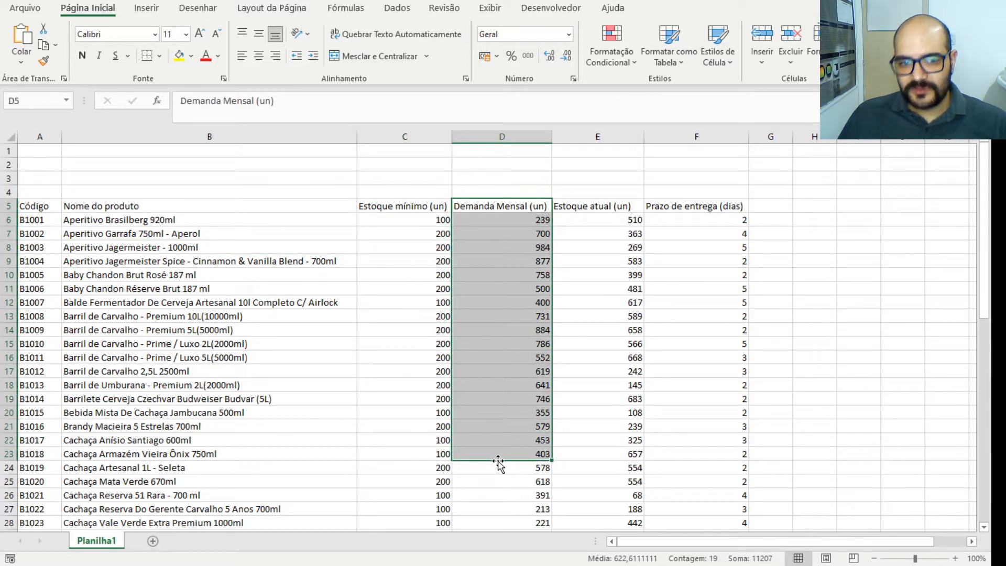
click(538, 206)
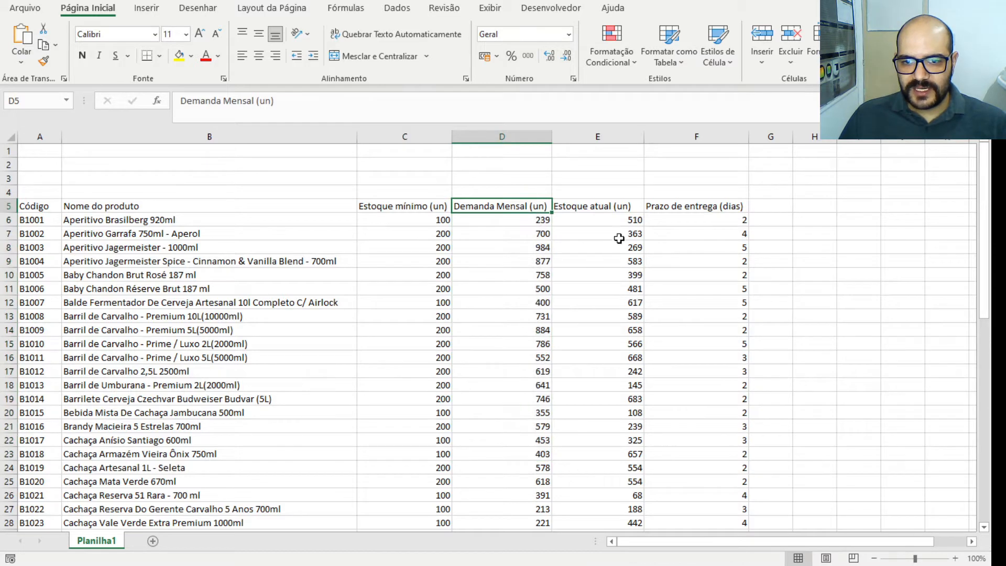
drag(629, 206, 626, 454)
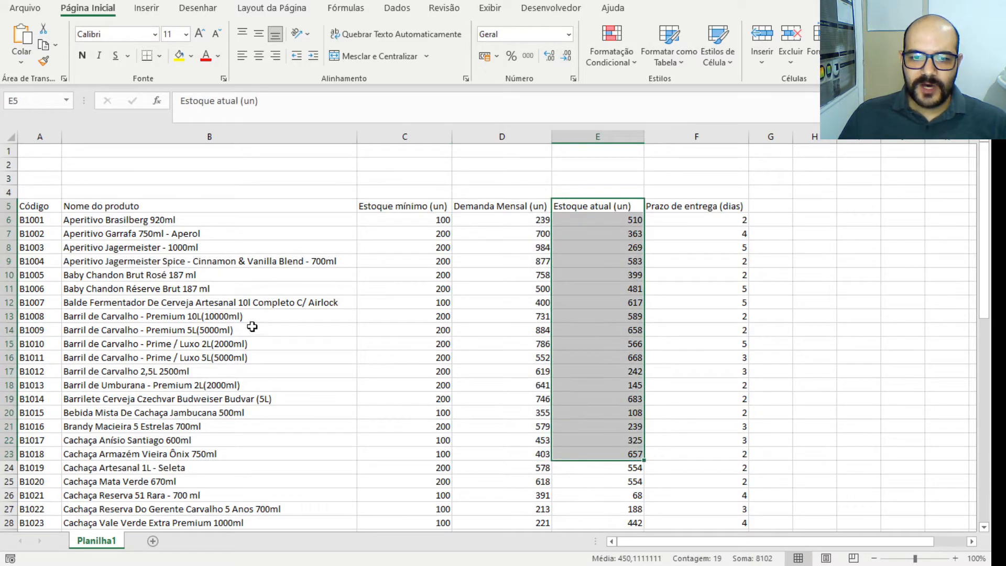
click(236, 319)
drag(671, 212, 679, 347)
click(693, 400)
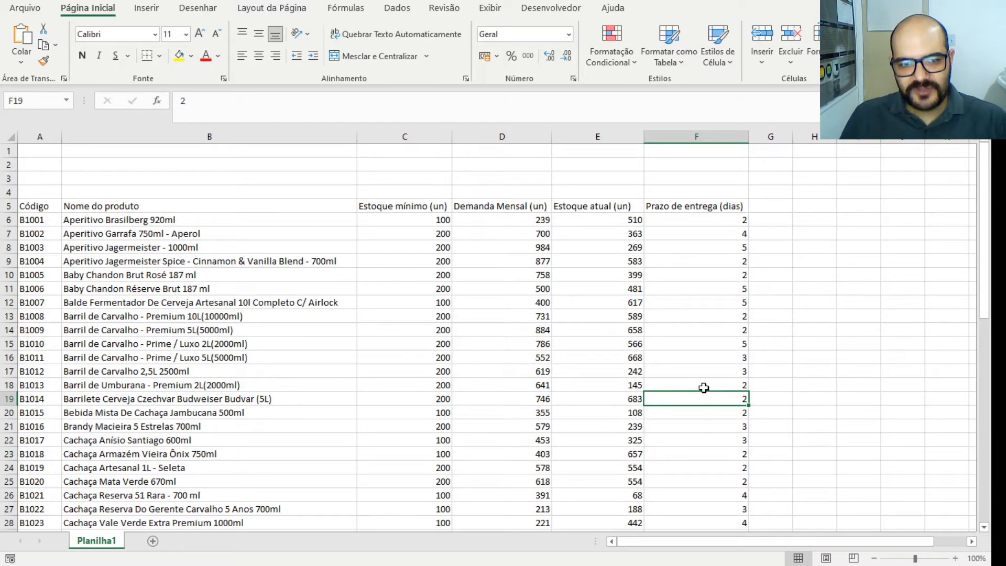
Look through the whole product list from the first to the last product code and return to the header row
scroll(404, 321, down, 12)
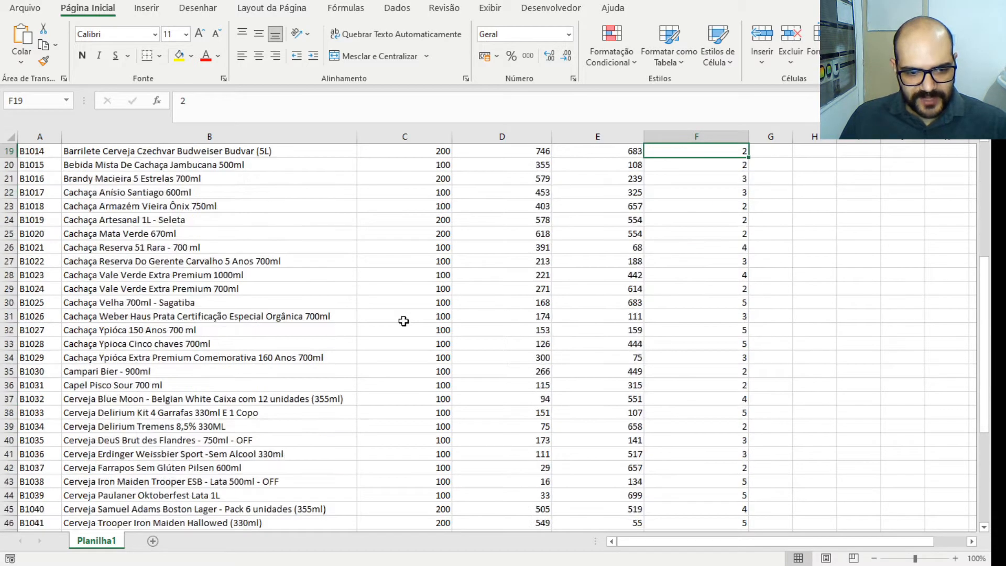
click(29, 455)
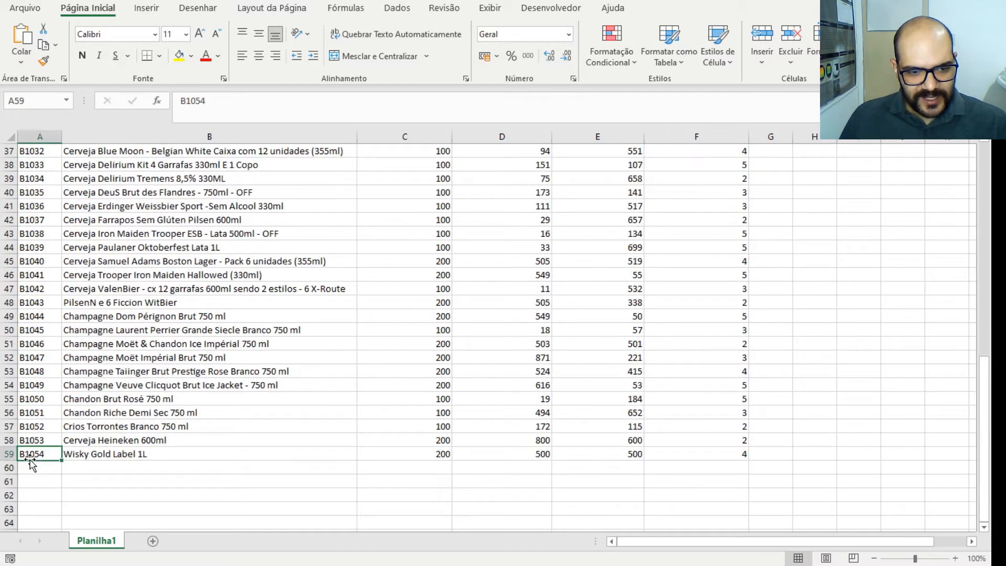
scroll(304, 458, up, 2)
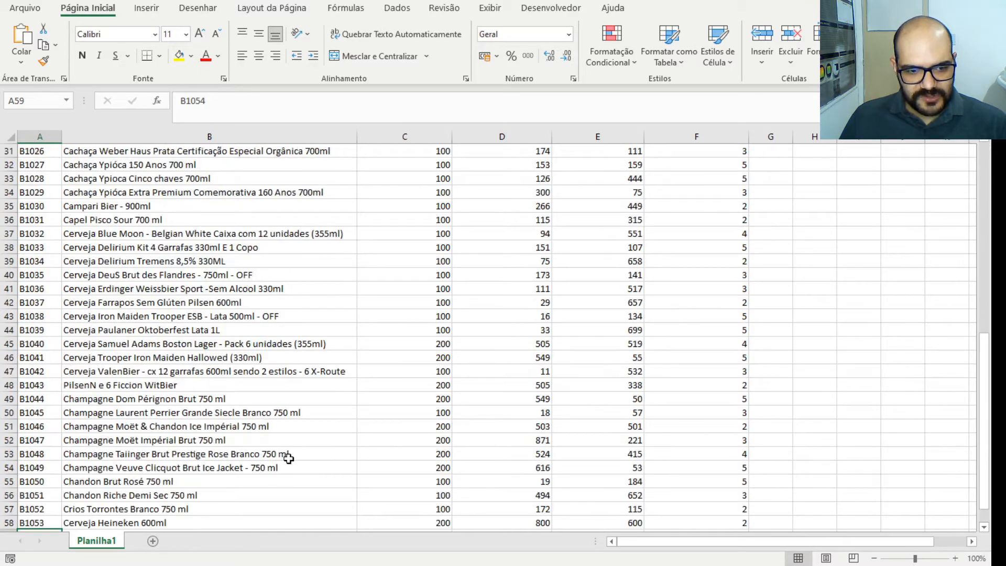
scroll(84, 482, down, 3)
scroll(27, 444, up, 13)
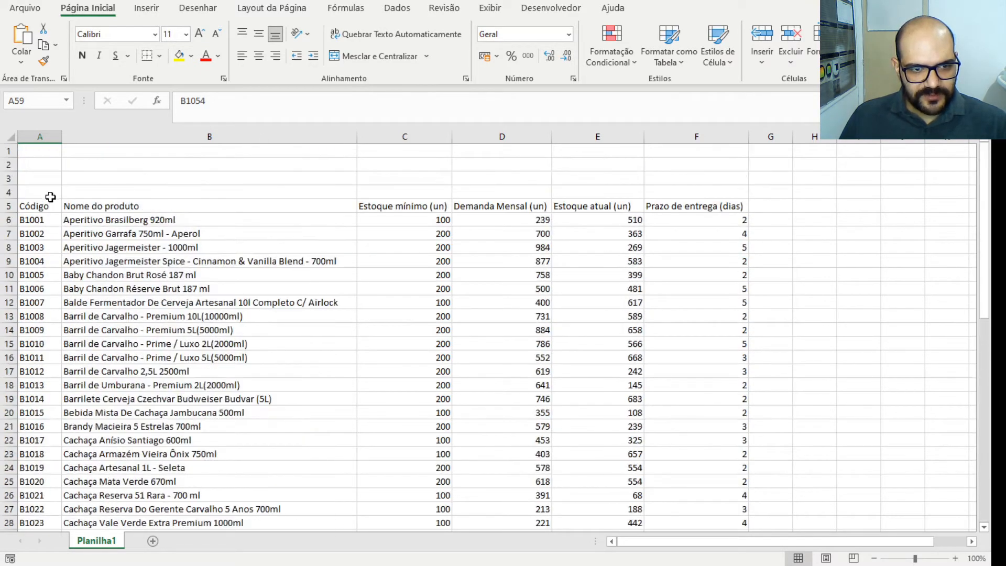
scroll(48, 217, down, 13)
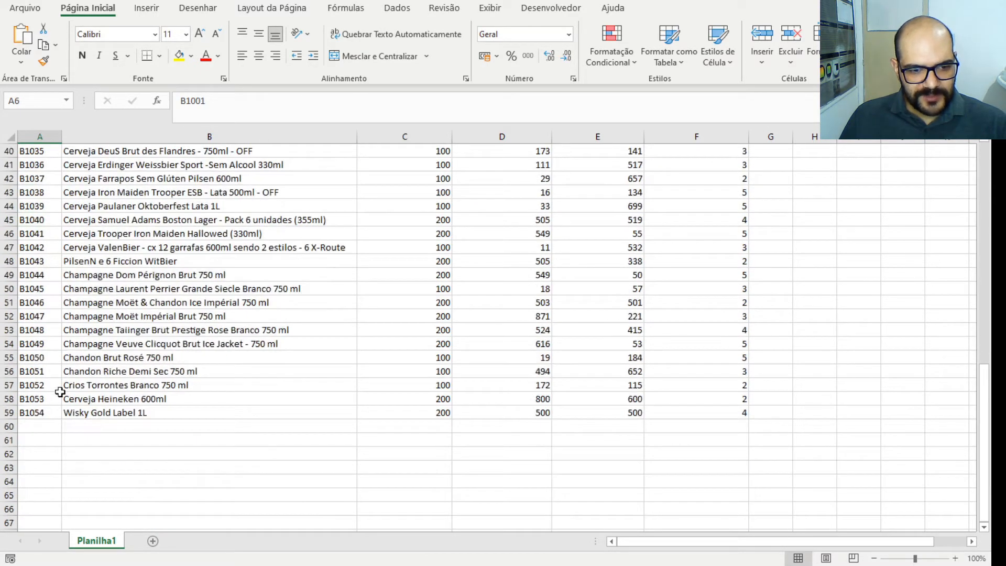
scroll(355, 434, up, 12)
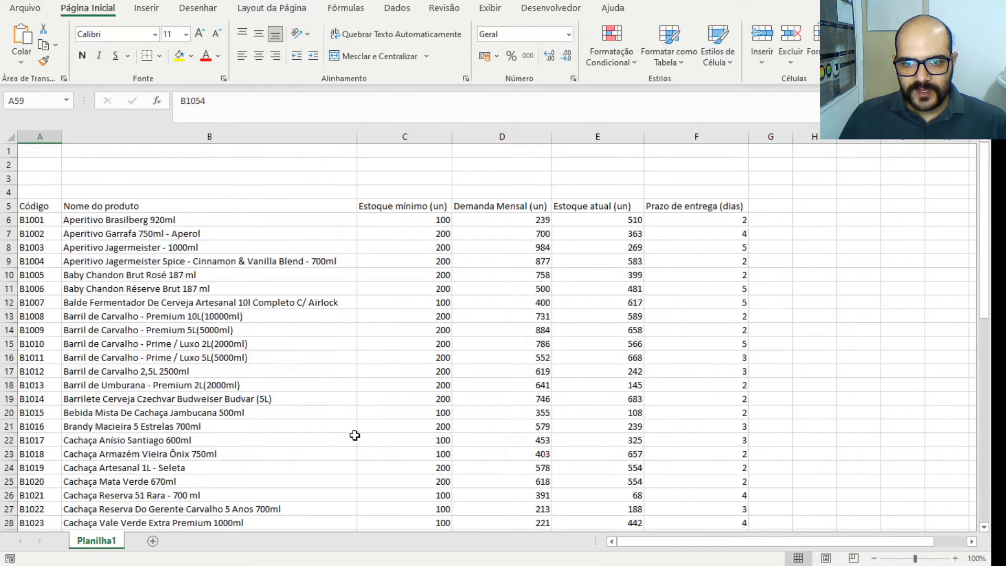
scroll(451, 419, up, 1)
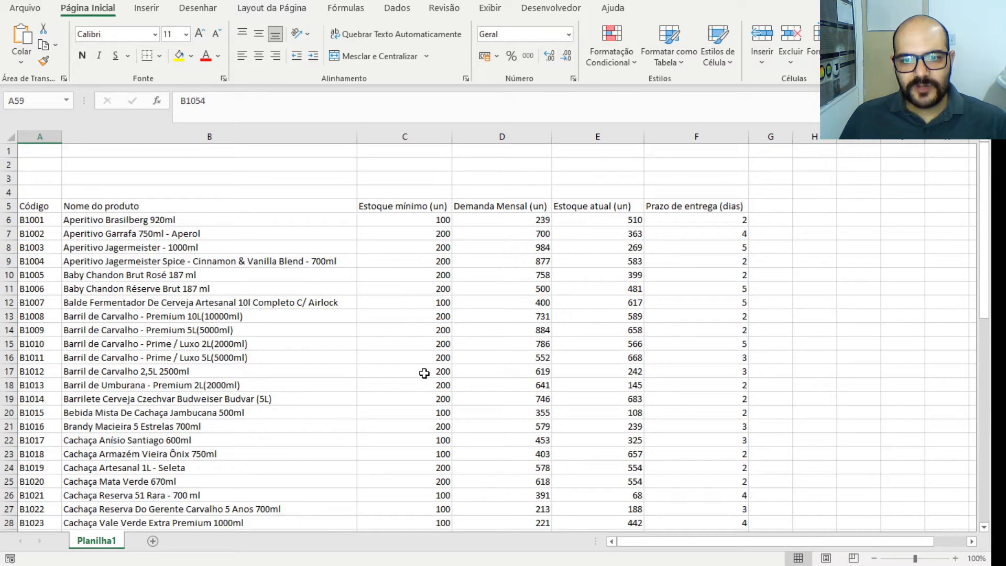
Examine individual monthly demand and current stock values across several products in the list
click(527, 234)
click(484, 273)
click(532, 372)
scroll(524, 435, down, 3)
click(534, 411)
click(538, 479)
scroll(537, 466, down, 4)
click(535, 451)
click(536, 495)
click(633, 359)
scroll(631, 442, up, 5)
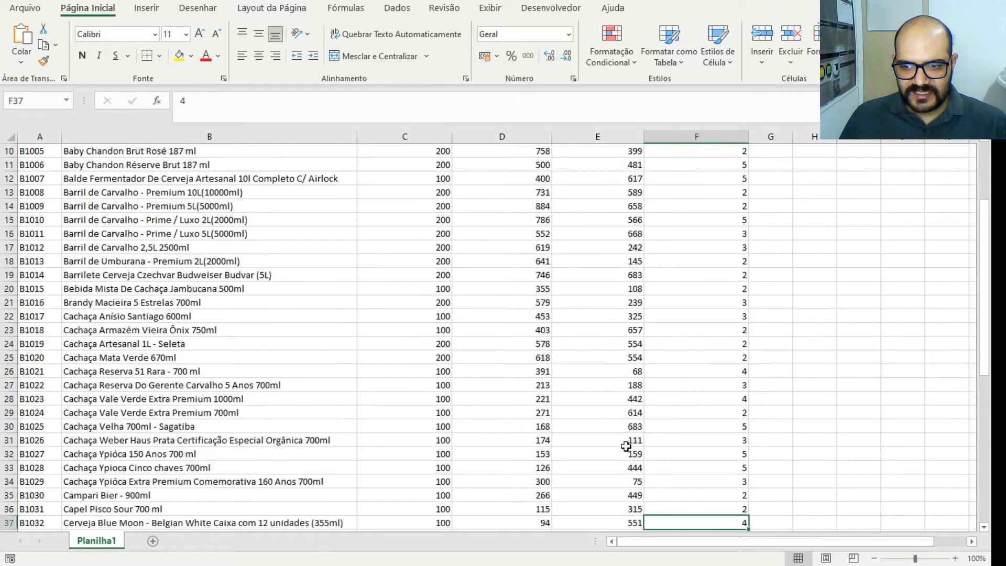
click(620, 328)
click(622, 233)
scroll(568, 374, up, 2)
click(613, 262)
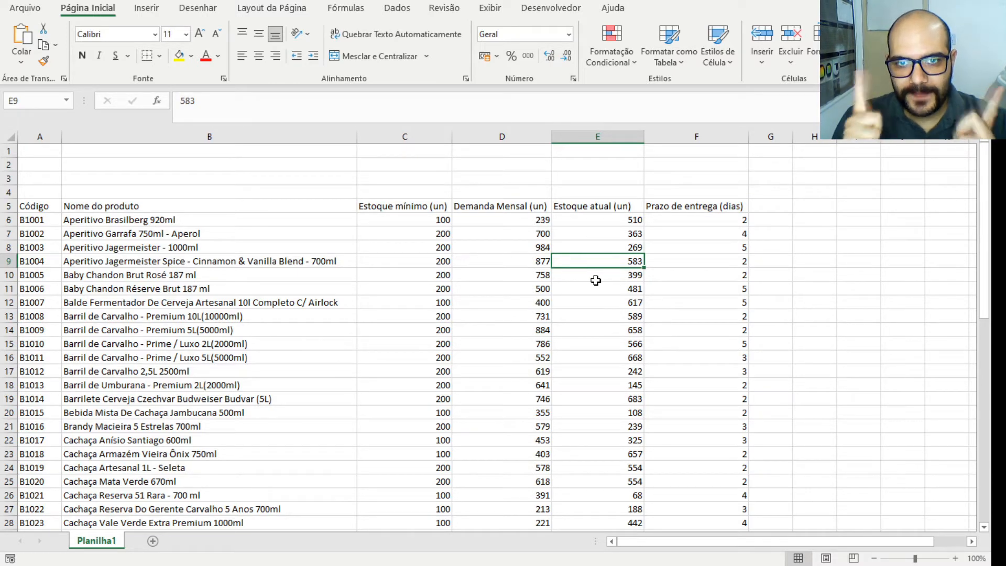
click(827, 313)
click(477, 358)
click(684, 317)
click(781, 271)
click(662, 284)
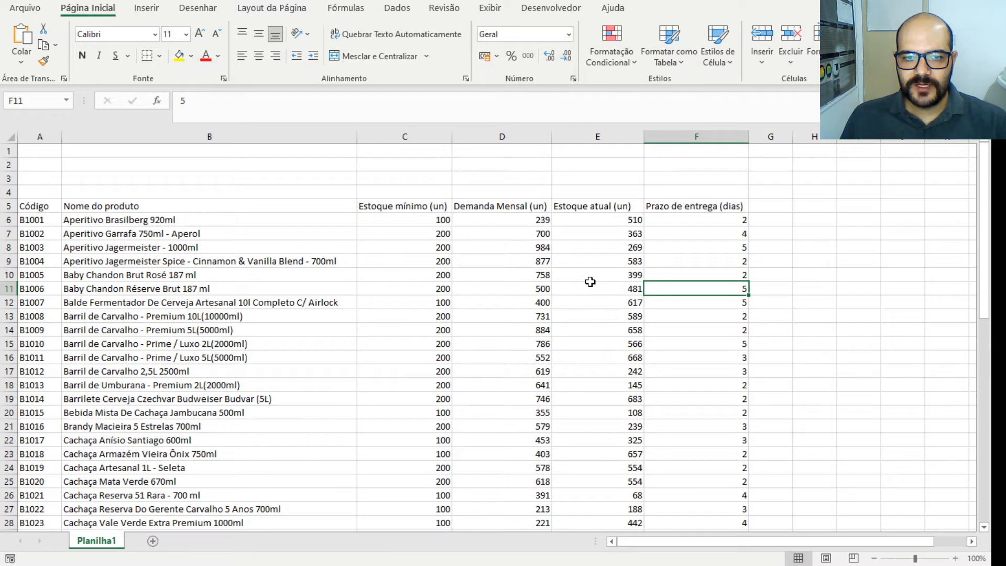
click(764, 292)
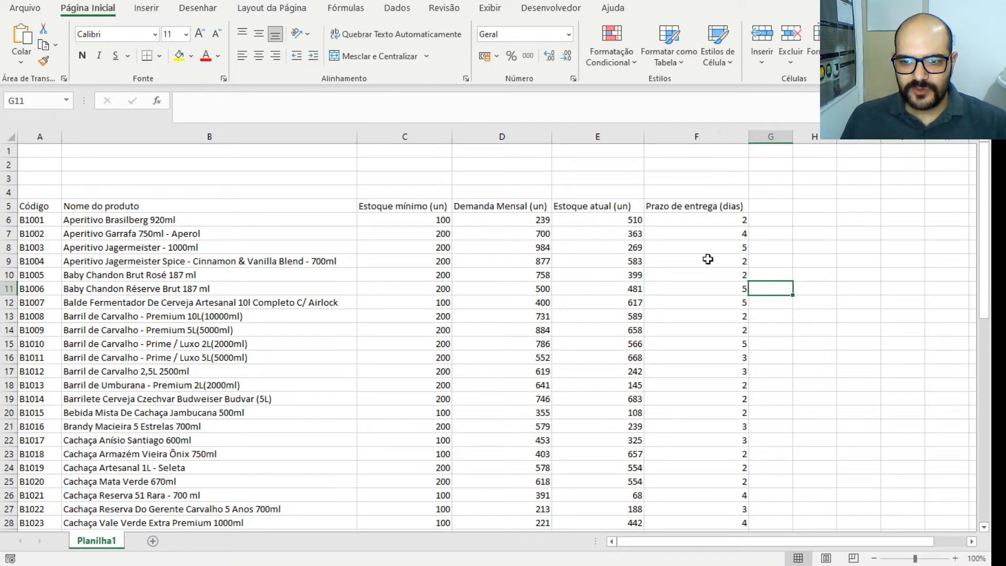
Compare the current stock with the monthly demand for the first few products
click(613, 221)
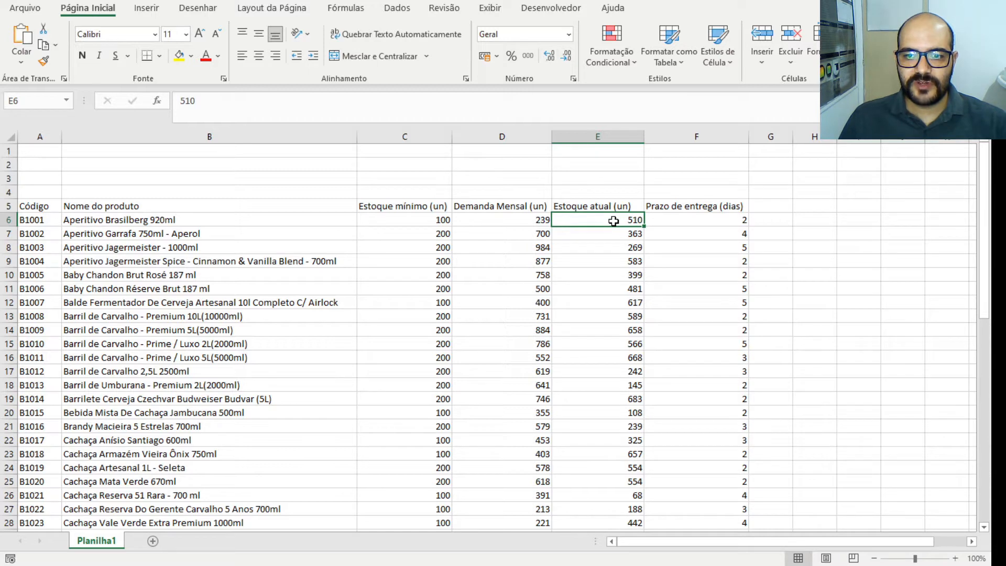
click(688, 270)
click(615, 233)
click(561, 246)
click(517, 248)
click(560, 288)
click(608, 250)
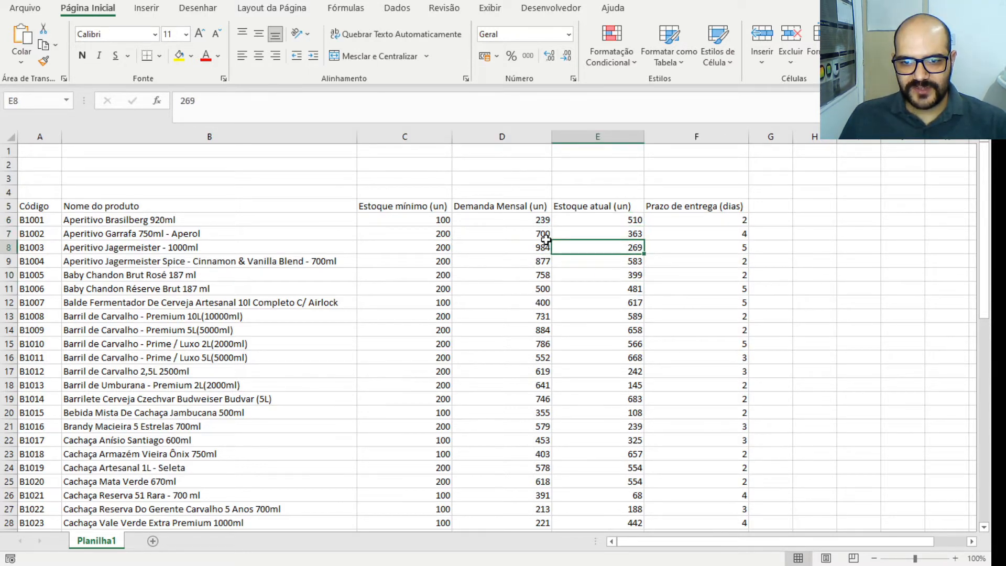
click(550, 264)
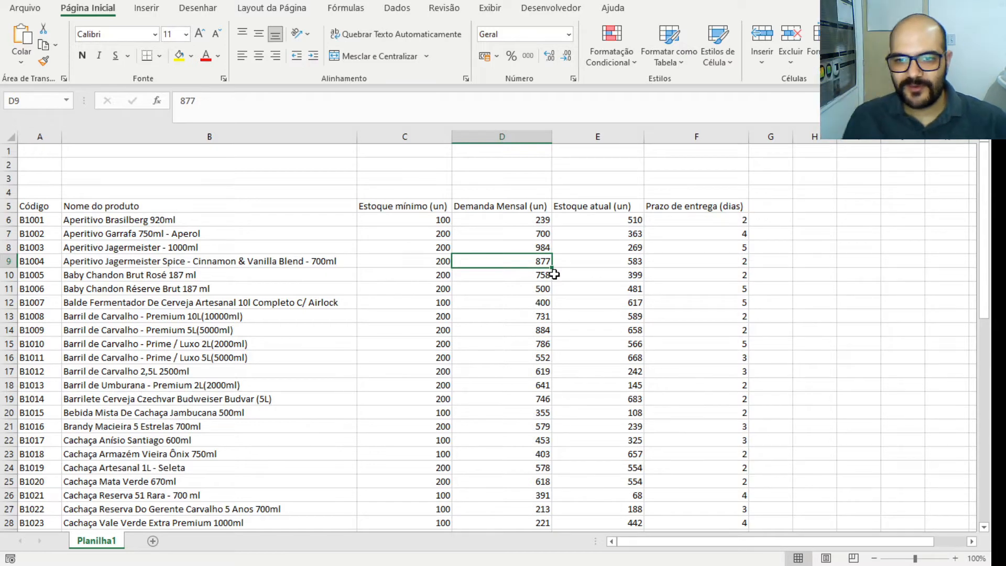
Add the column header "Ponto de Ressuprimento (un)" in G5 and fit column G's width to the text
click(833, 288)
click(766, 235)
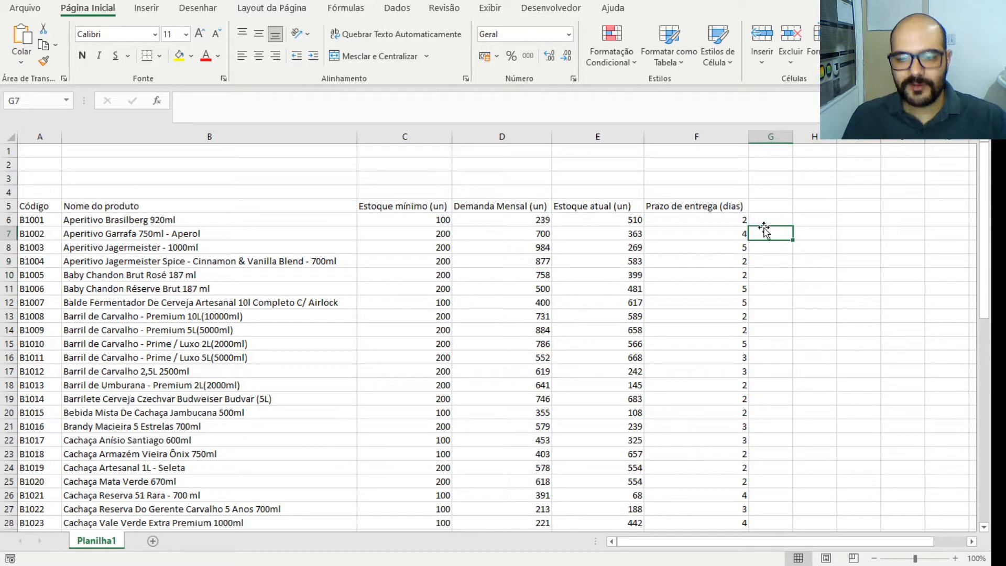
click(776, 207)
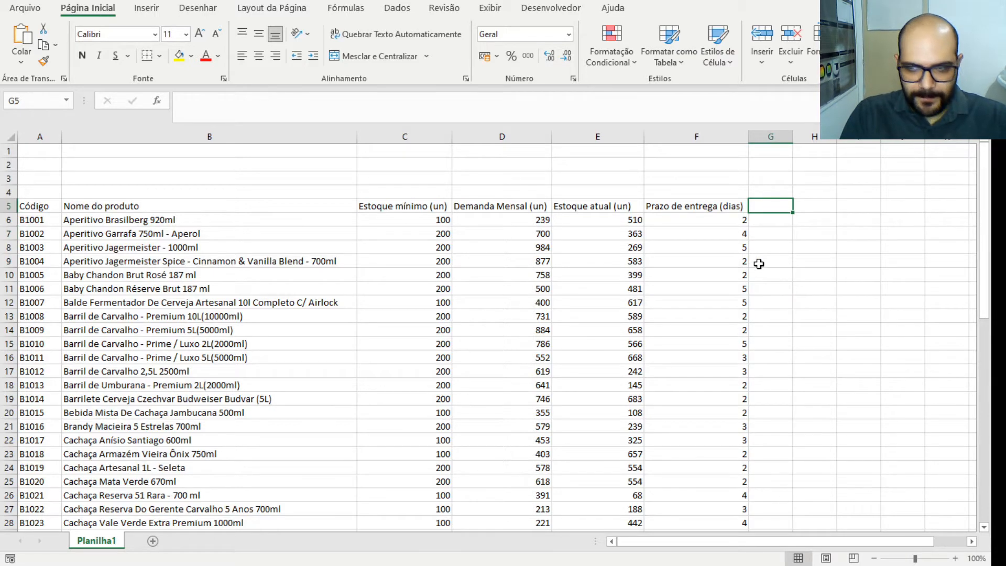
text(Ponto de Rep)
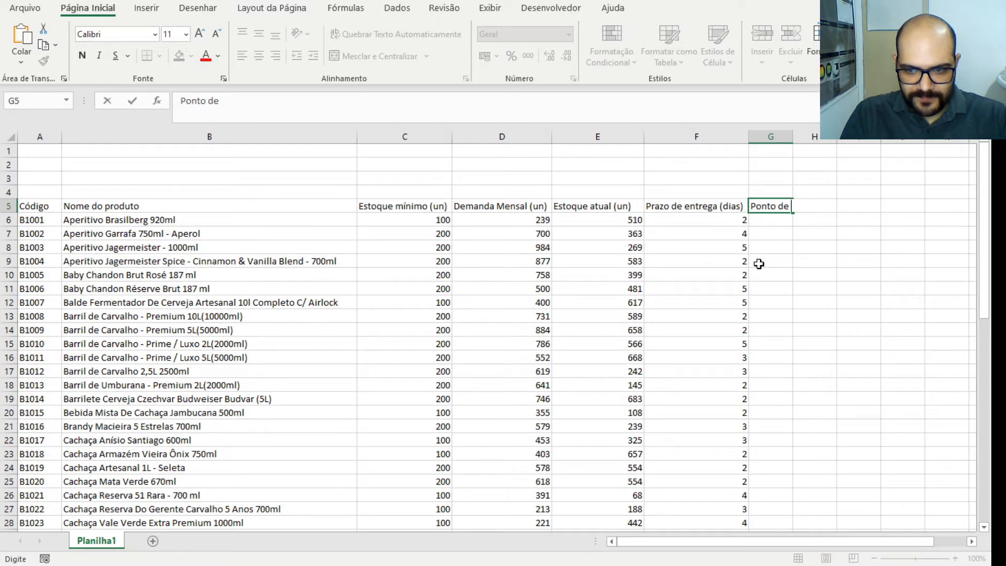
key(BackSpace)
key(BackSpace)
key(BackSpace)
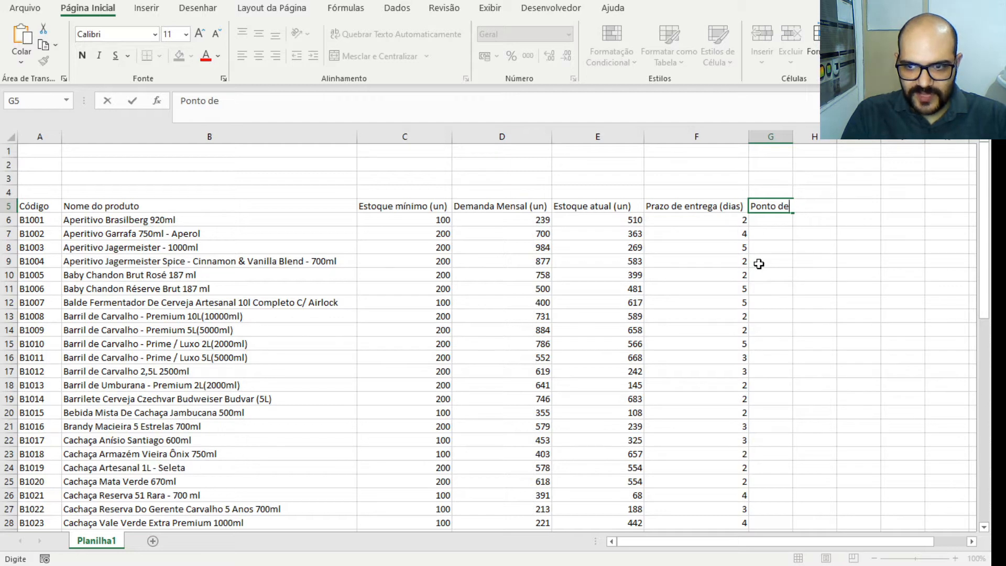
text(R)
key(BackSpace)
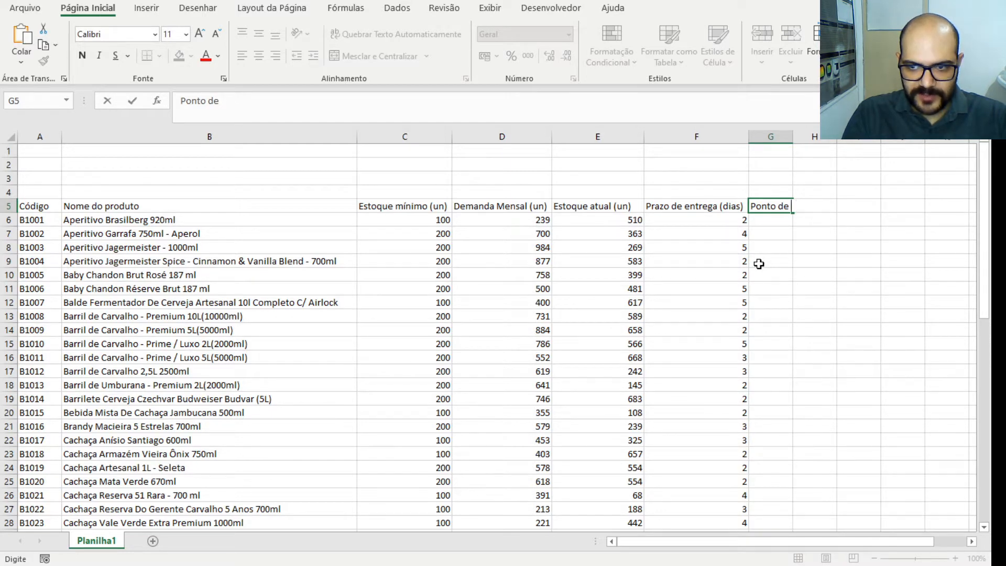
text(Ressupriment)
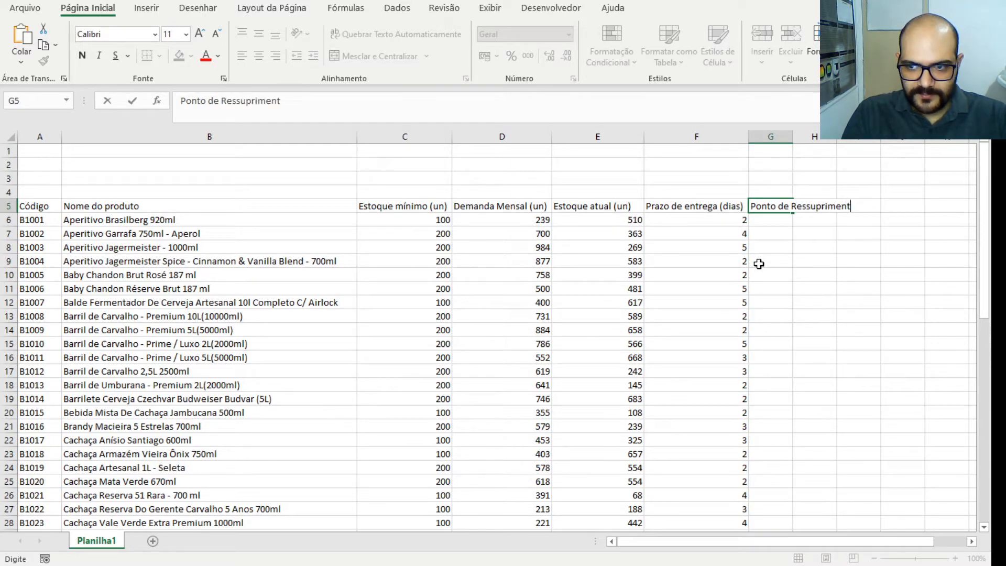
text(o (um))
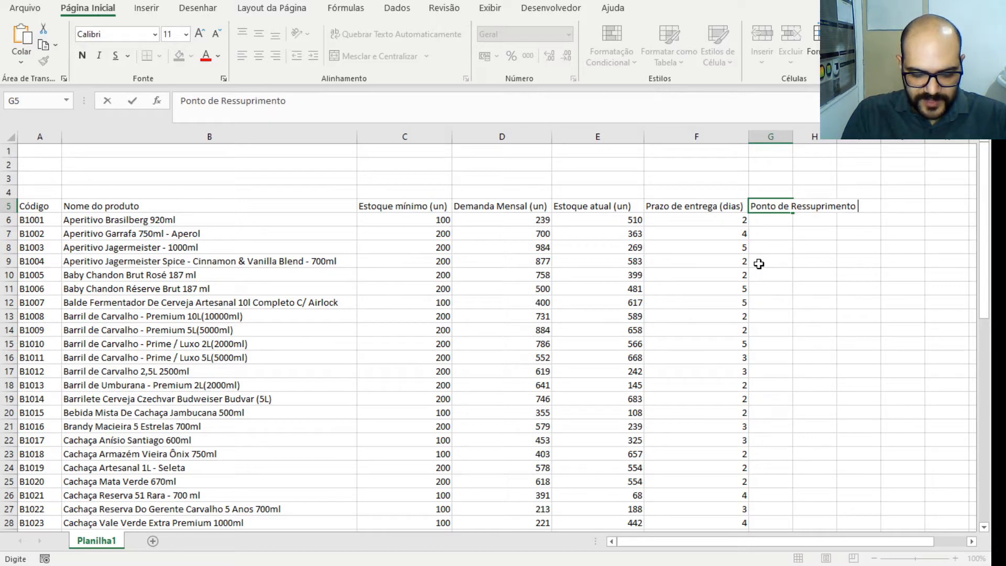
key(BackSpace)
key(BackSpace)
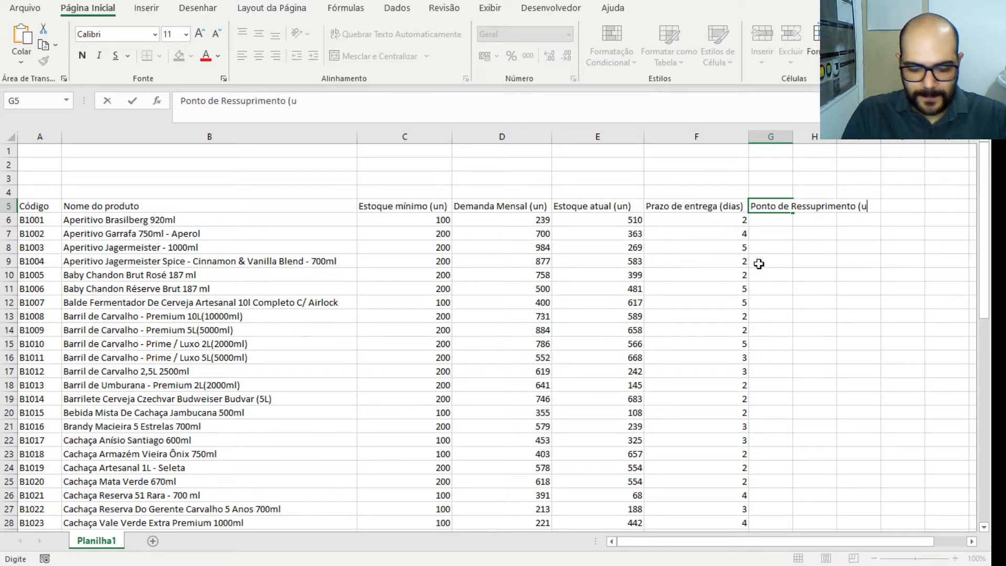
text(n))
key(Return)
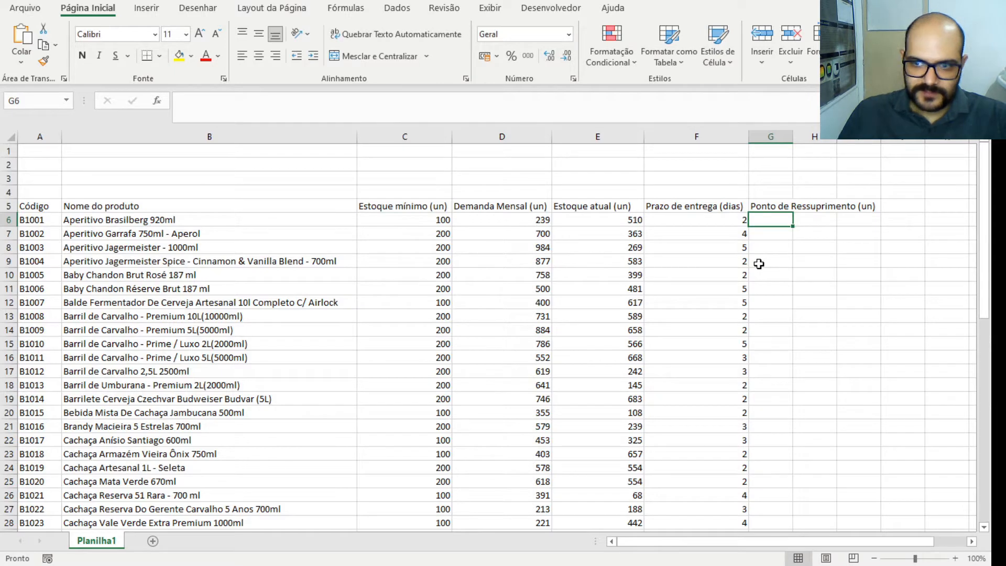
double_click(793, 135)
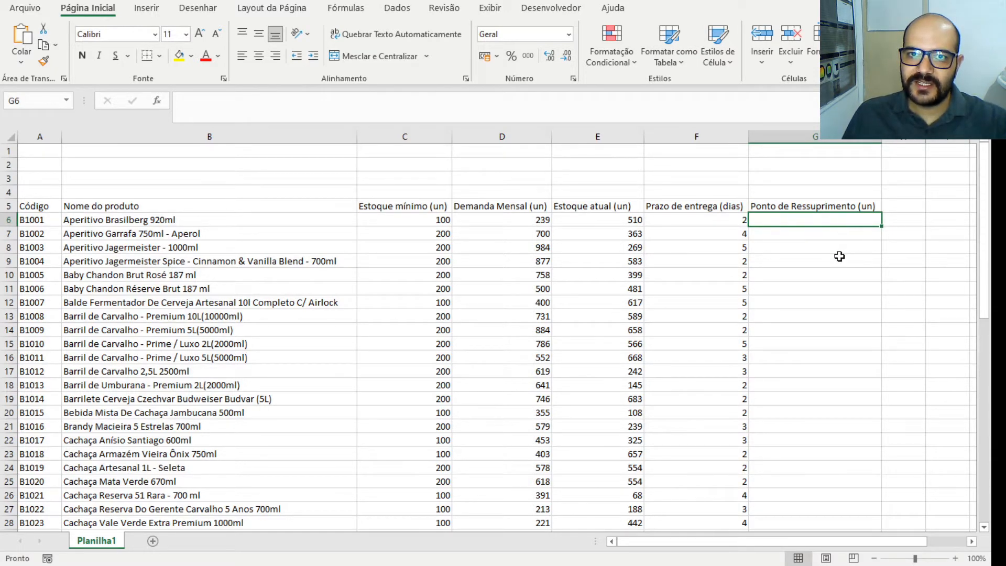
Enter the reorder point formula =C6+(D6/30*F6) in G6 for the first product
click(814, 274)
click(813, 215)
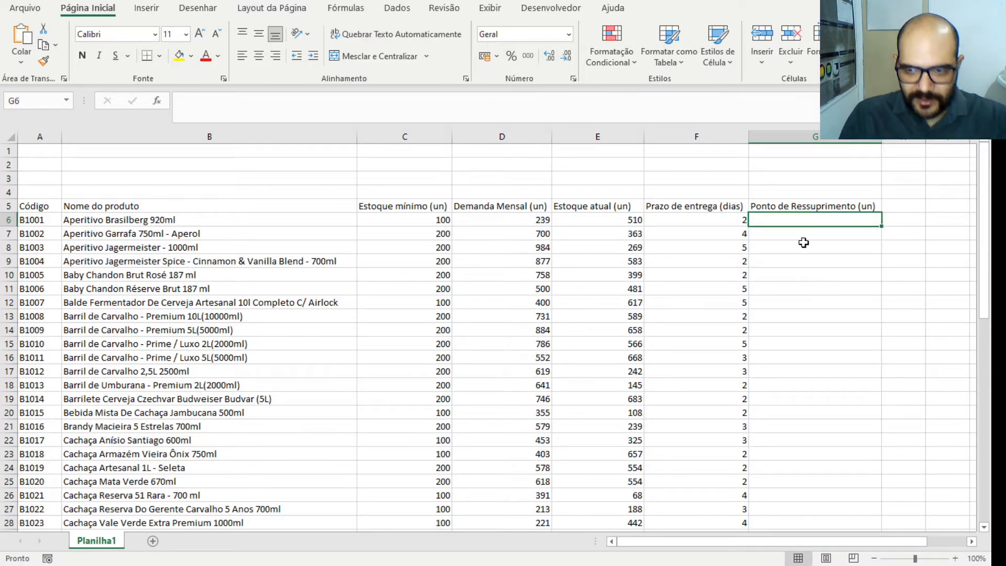
text(=)
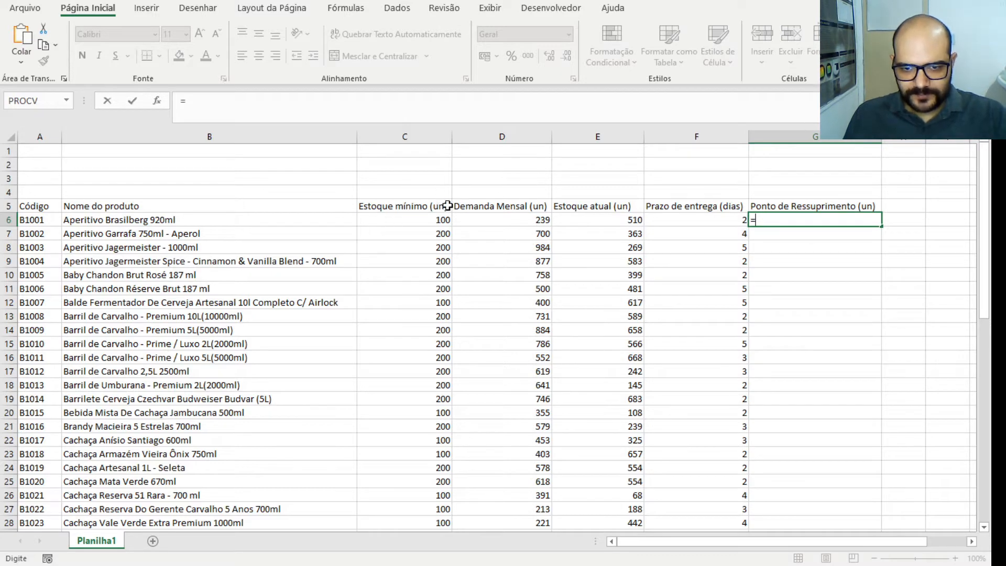
click(416, 219)
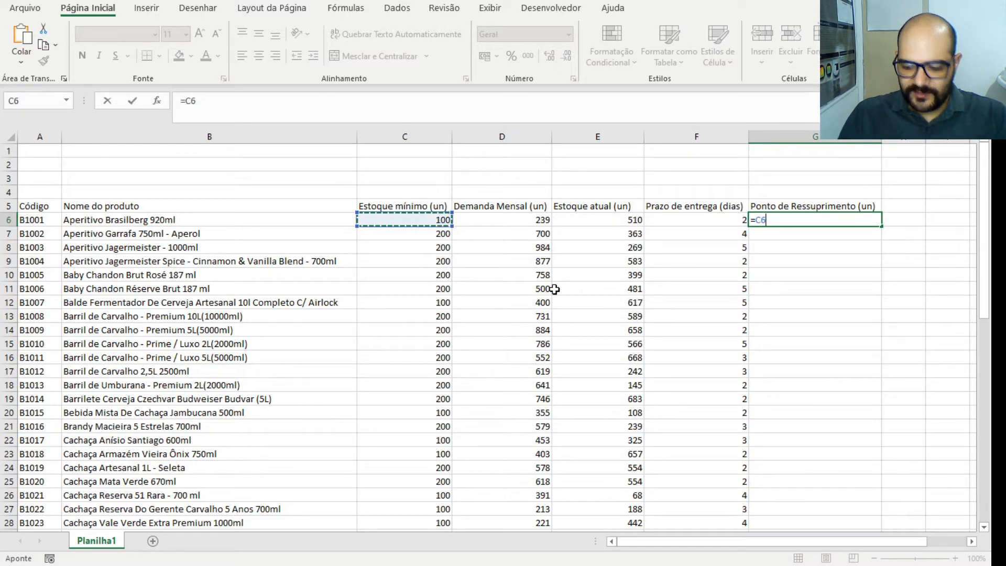
text(+()
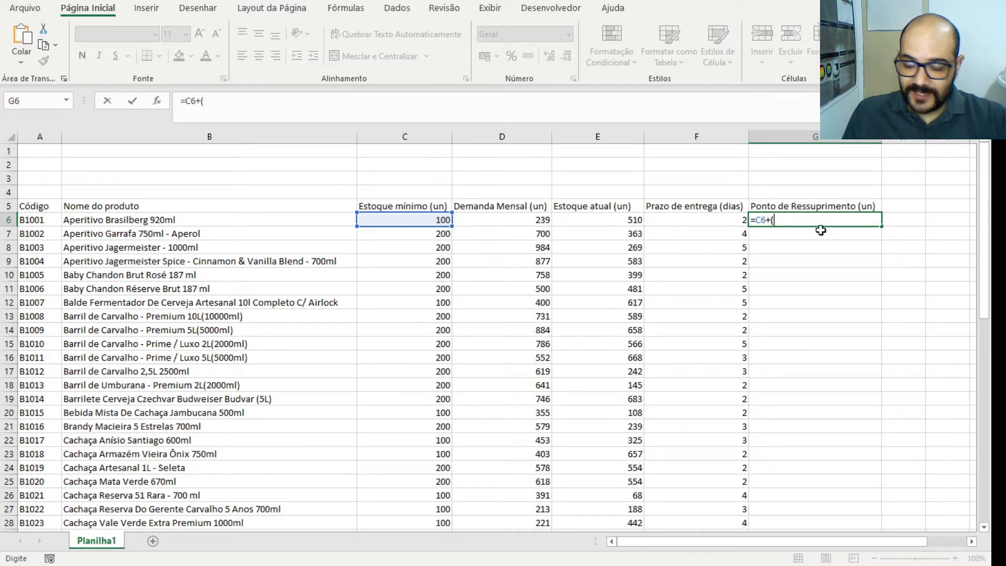
click(516, 222)
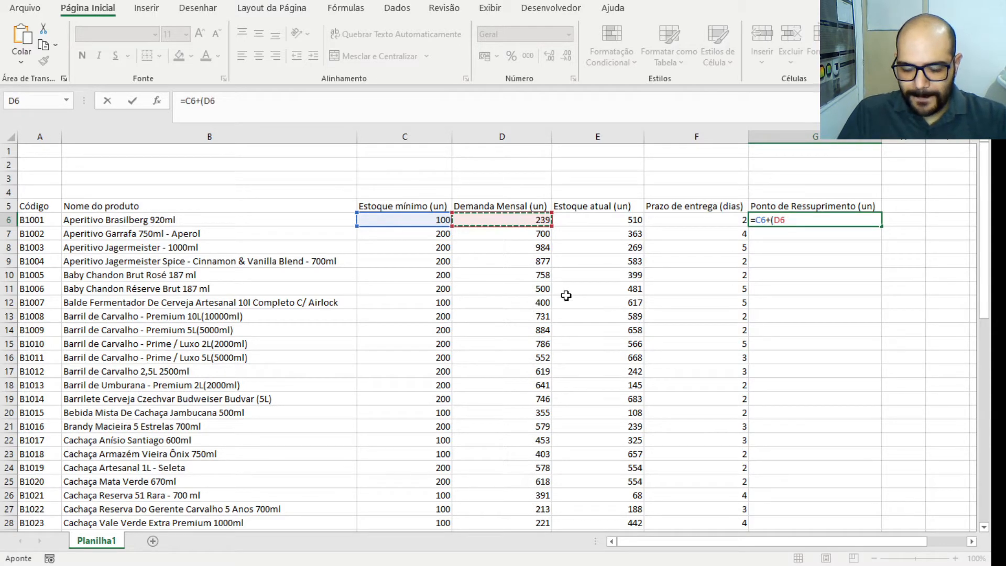
text(/30)
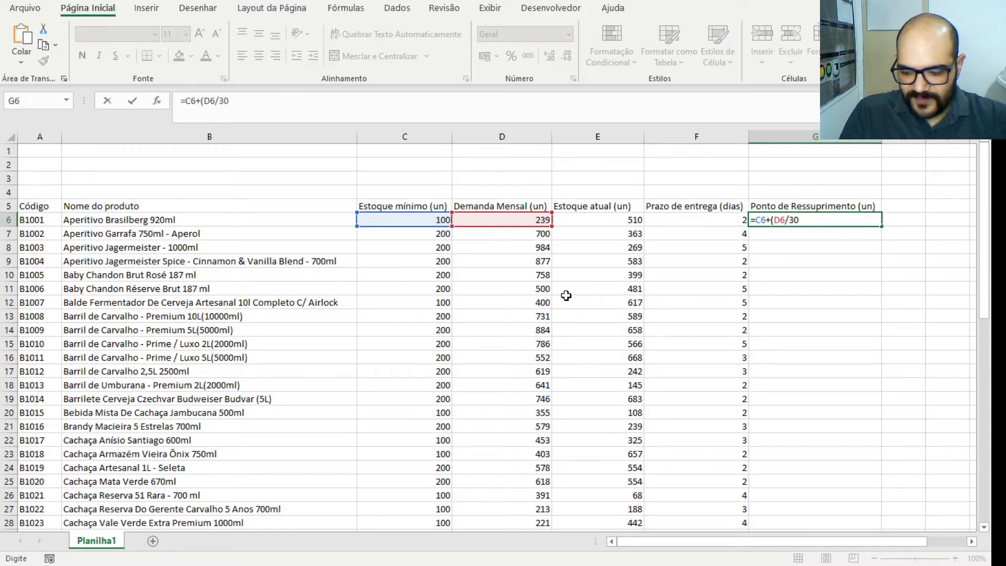
text(*)
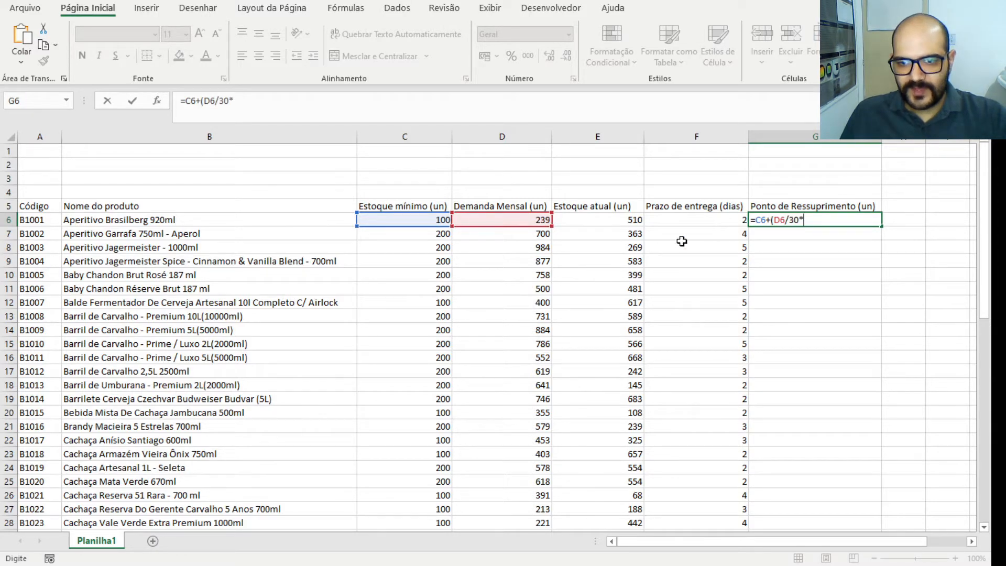
click(694, 220)
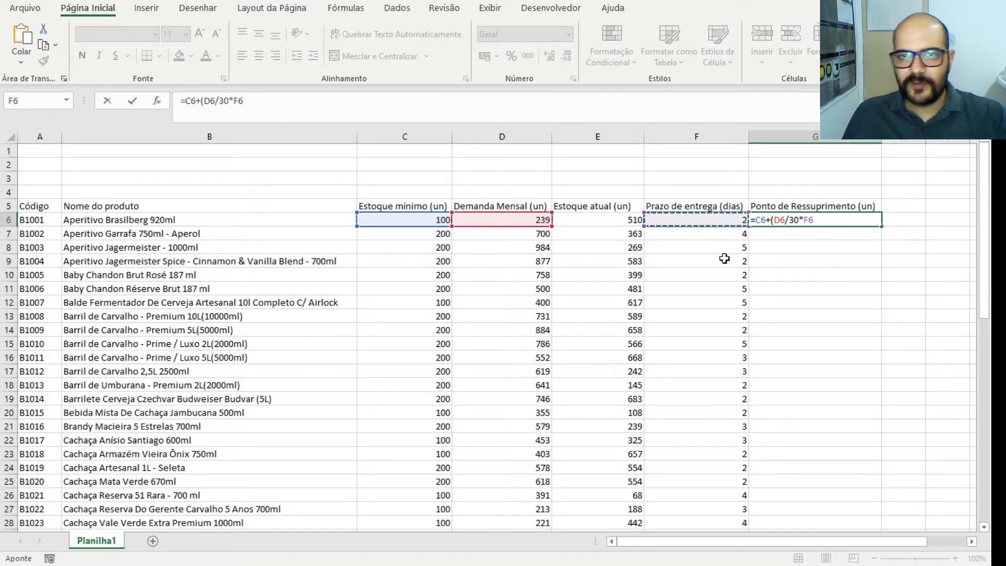
text())
key(Return)
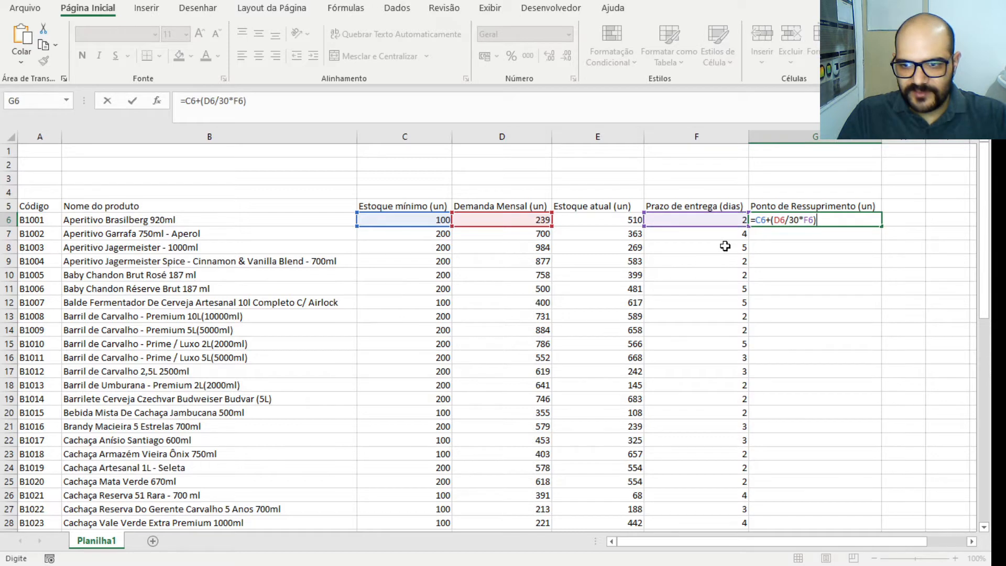
Format the reorder point in G6 to show no decimal places
click(862, 220)
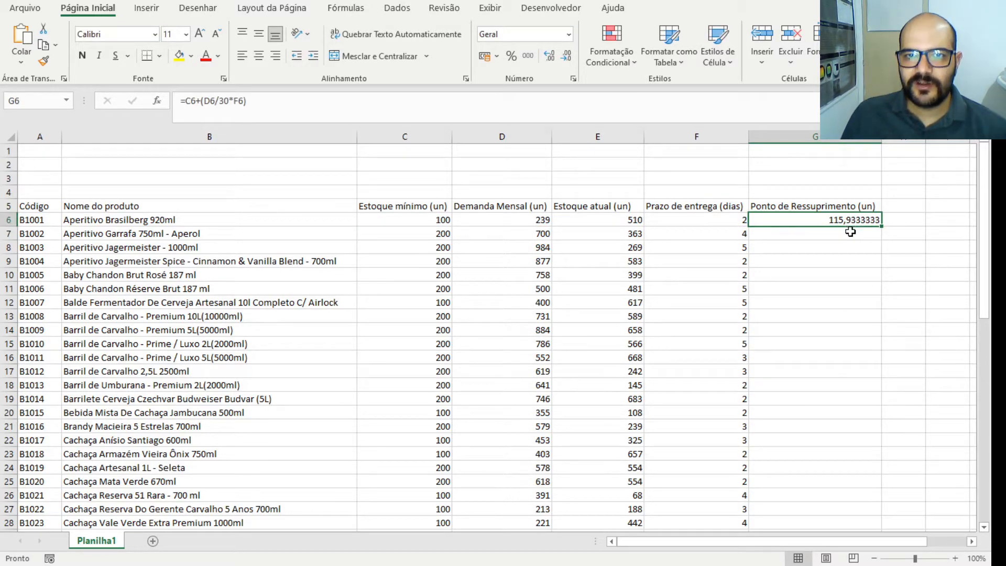
click(550, 56)
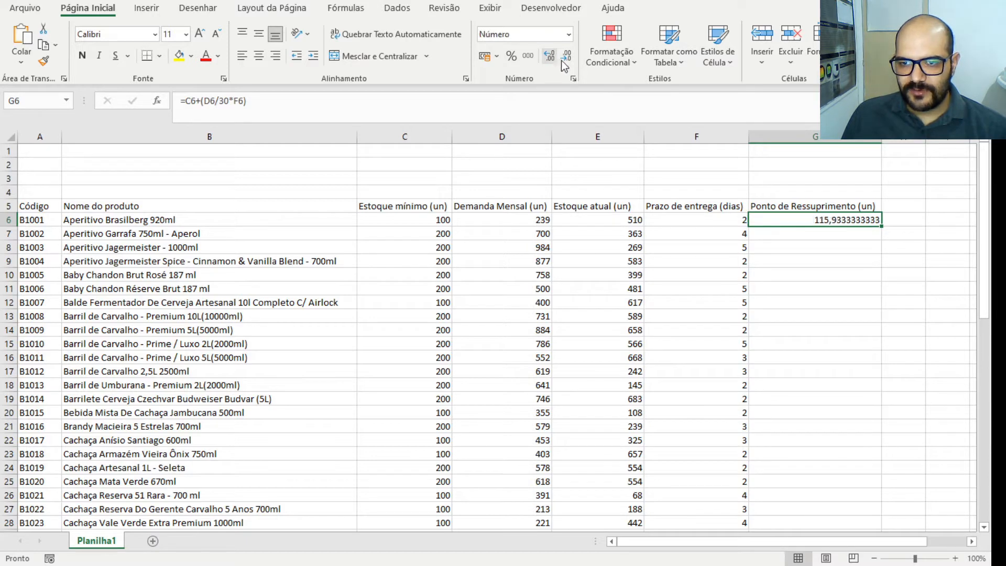
click(569, 62)
click(569, 62)
click(569, 61)
click(569, 61)
click(569, 62)
click(568, 62)
click(569, 62)
click(569, 62)
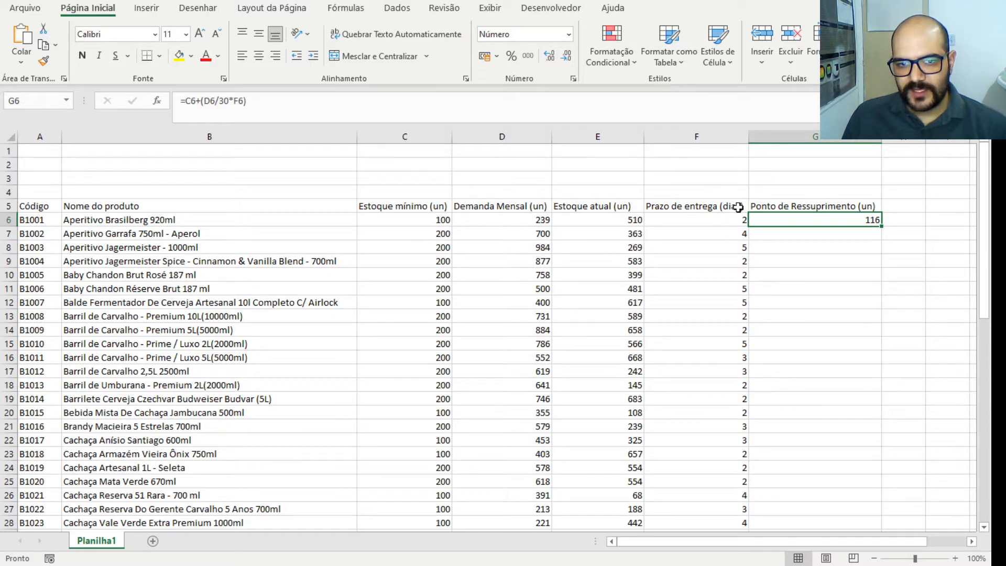
Fill the reorder point formula from G6 down to the last product in row 59 and check the filled column
click(797, 265)
click(849, 220)
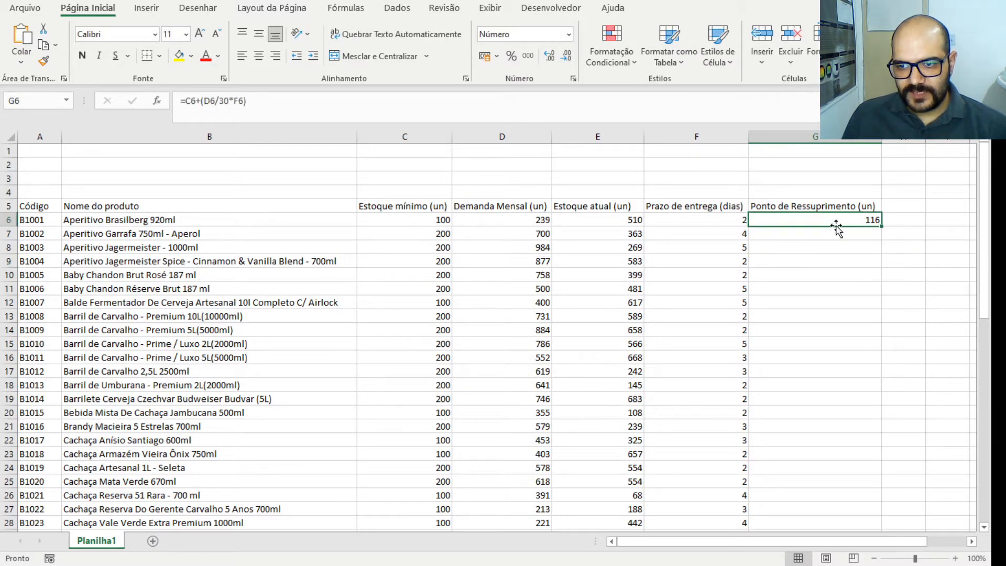
double_click(880, 225)
scroll(871, 247, down, 9)
scroll(860, 247, up, 9)
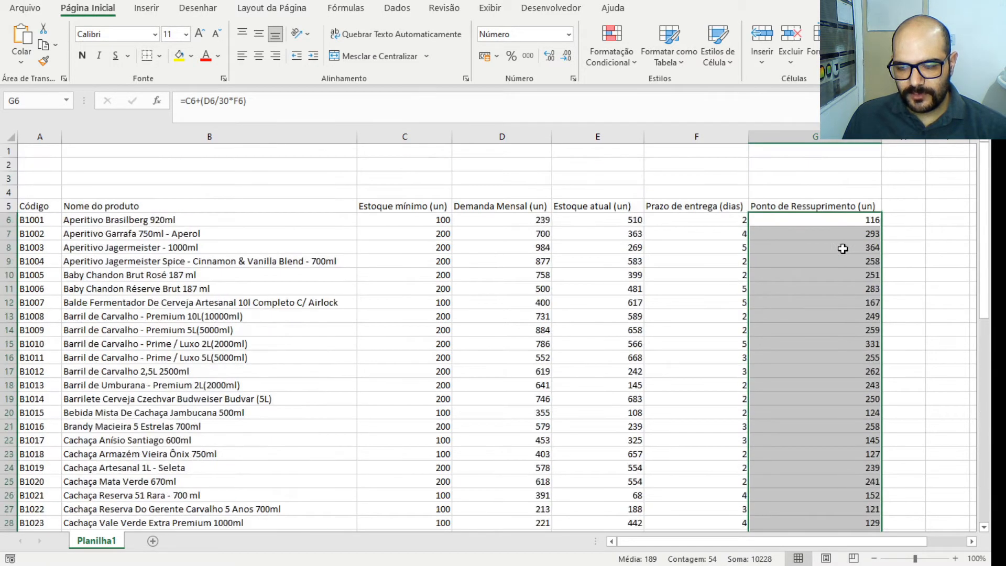
scroll(861, 247, down, 16)
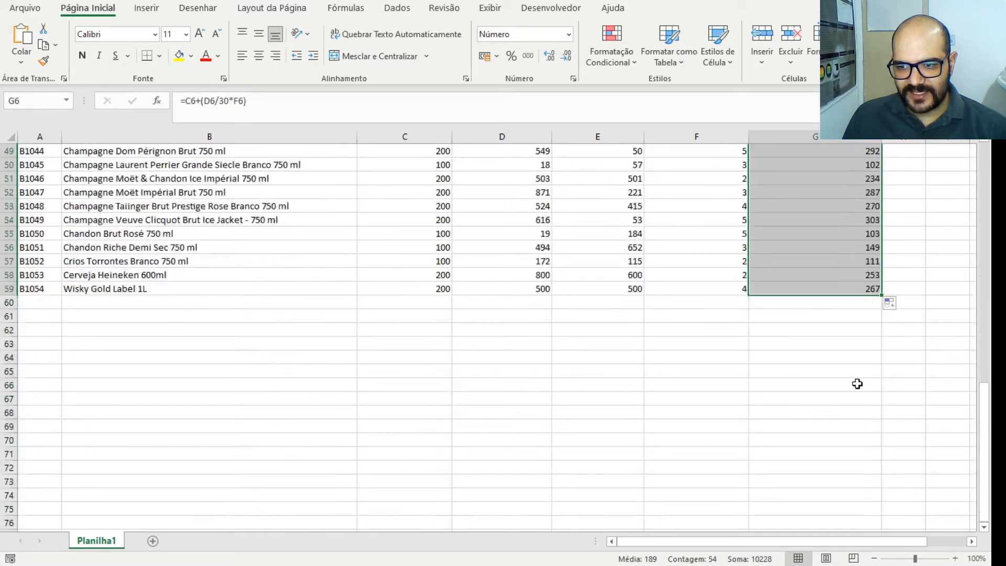
scroll(791, 344, up, 15)
click(828, 313)
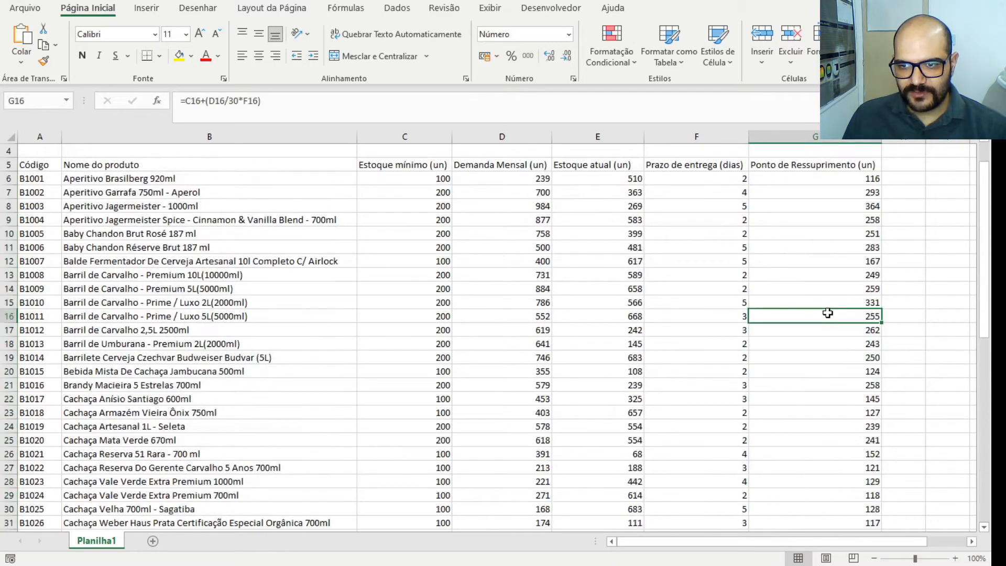
scroll(821, 321, up, 1)
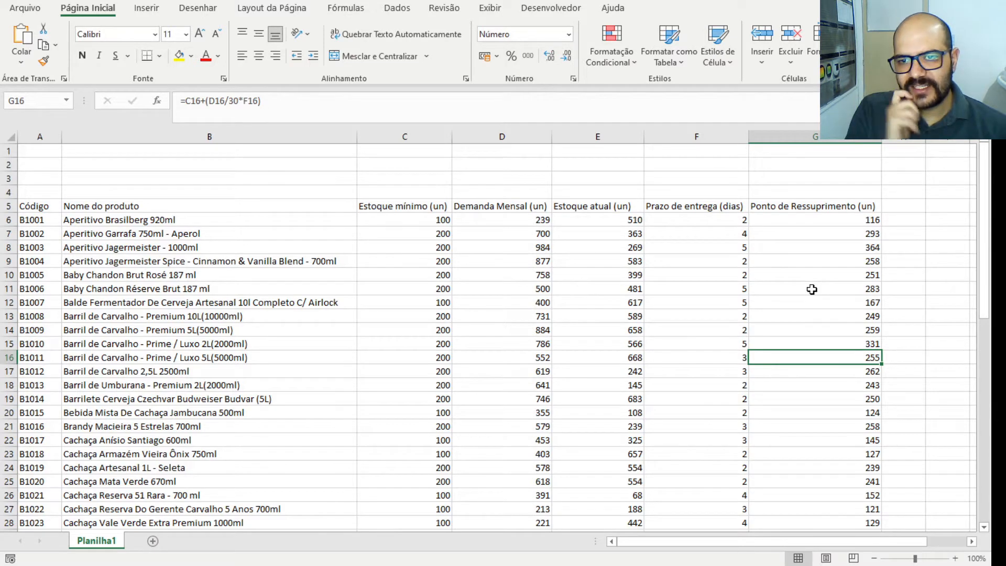
click(511, 367)
click(362, 357)
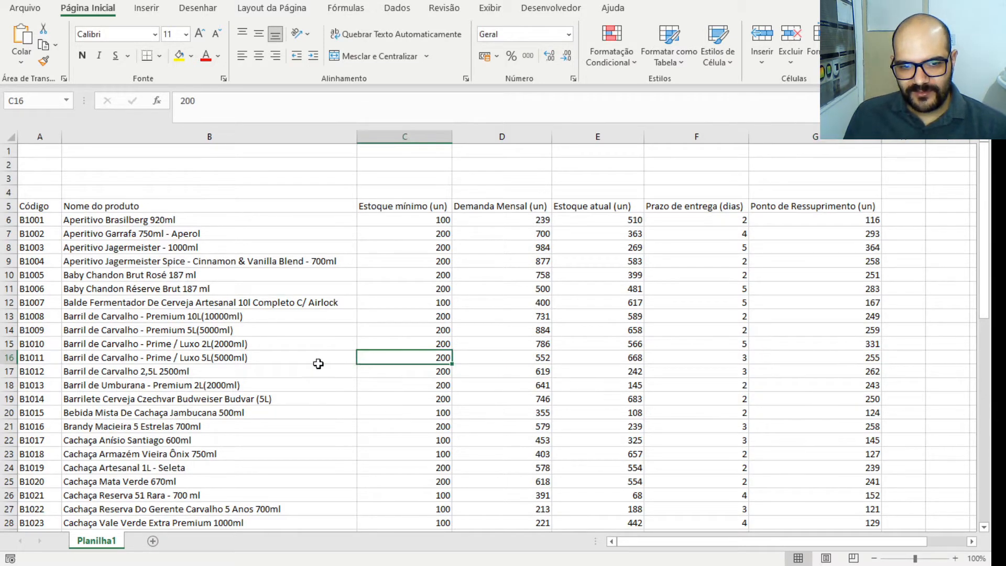
click(189, 368)
click(173, 453)
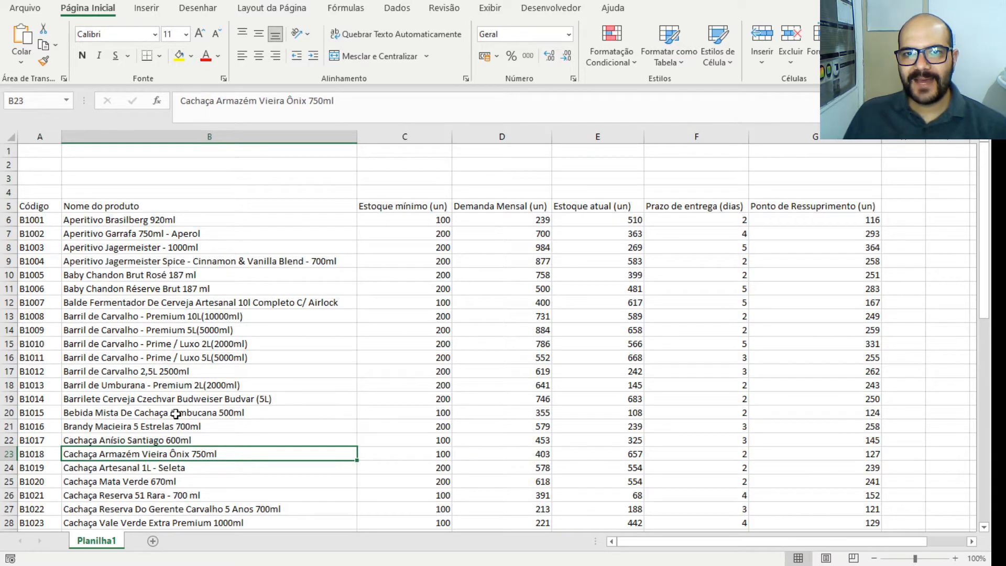
click(274, 384)
click(428, 291)
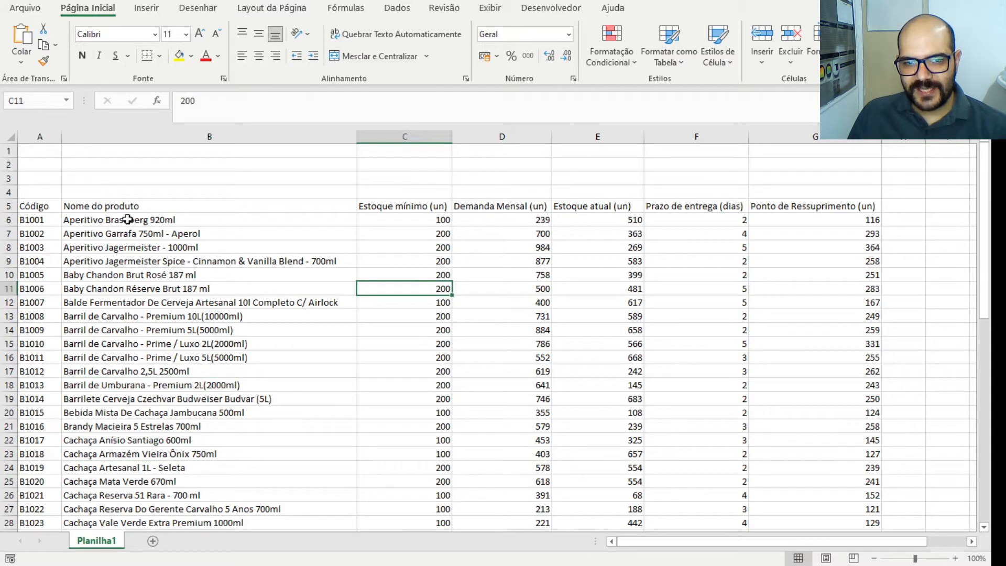
drag(47, 206, 856, 500)
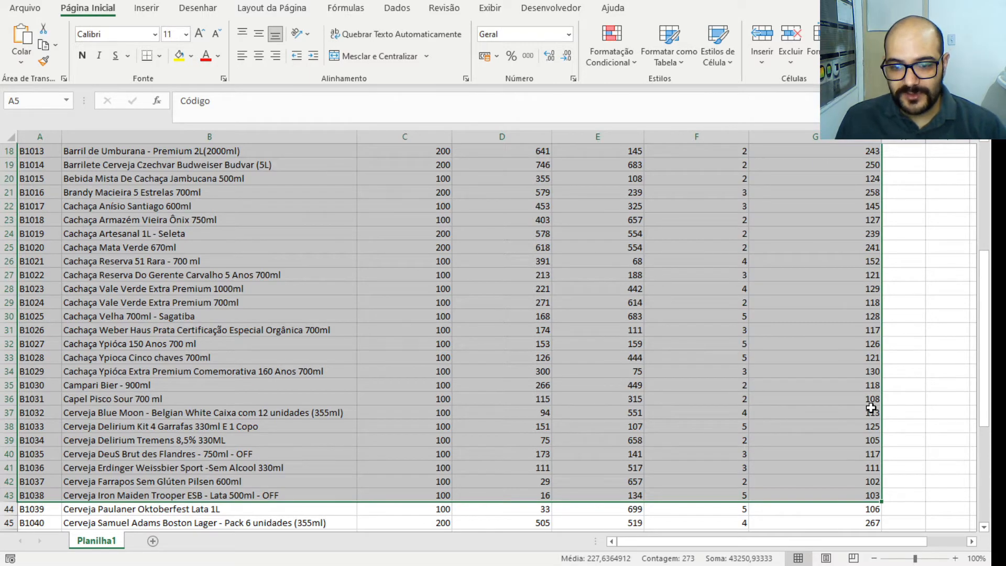
click(872, 399)
scroll(849, 411, down, 5)
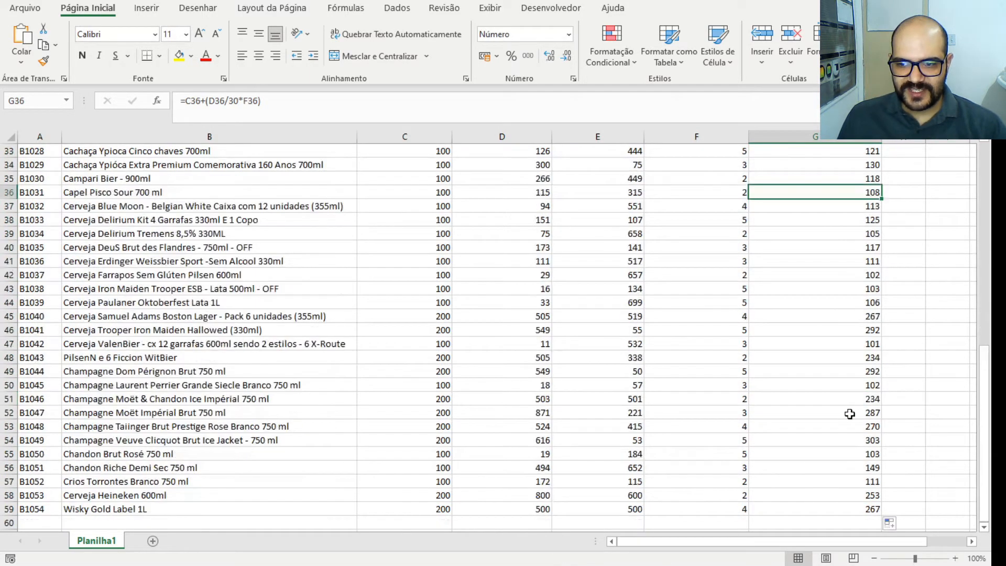
Format the product list A5:G59 as a table with headers, using an orange table style
scroll(849, 413, up, 11)
drag(35, 206, 871, 493)
scroll(676, 430, up, 11)
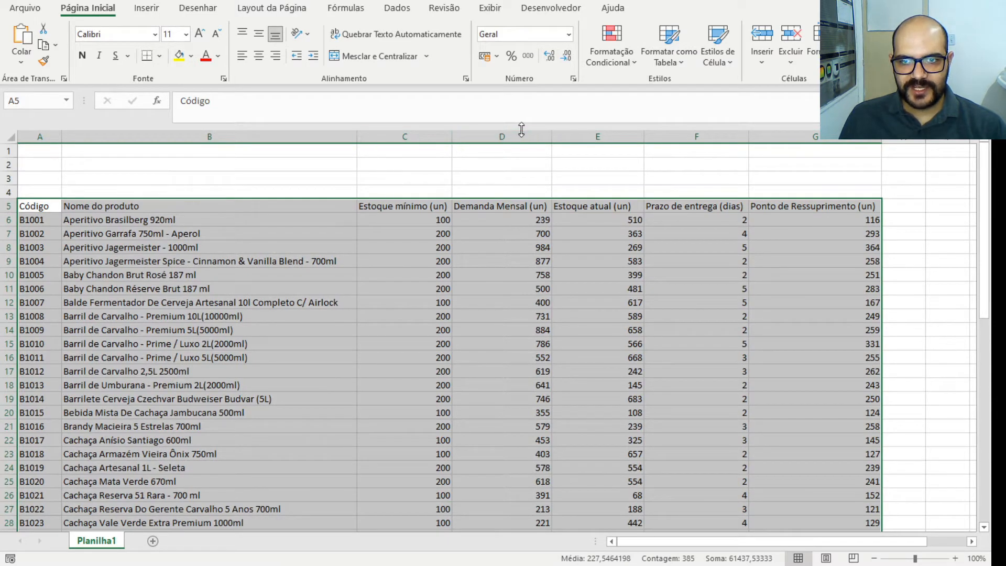
click(675, 61)
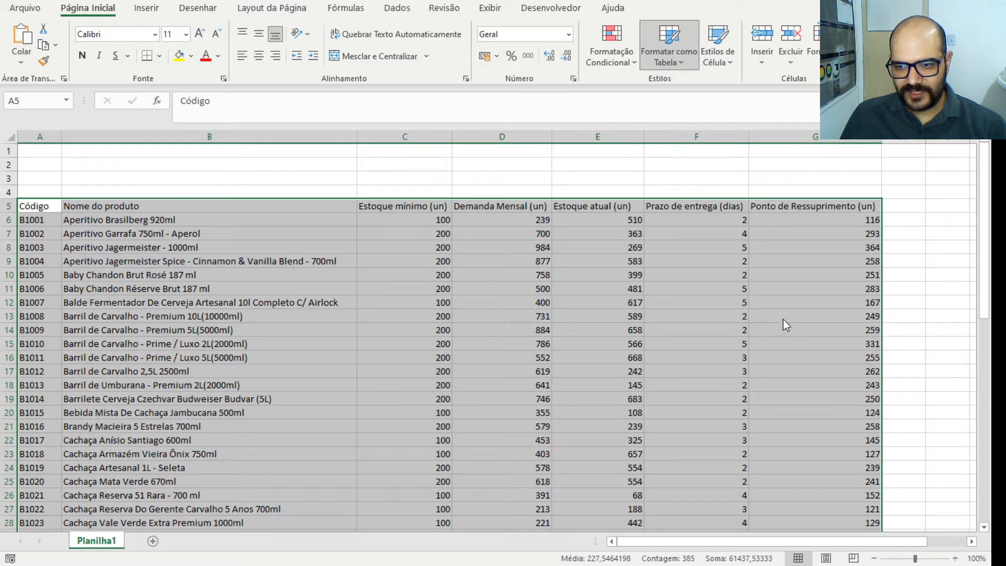
click(767, 153)
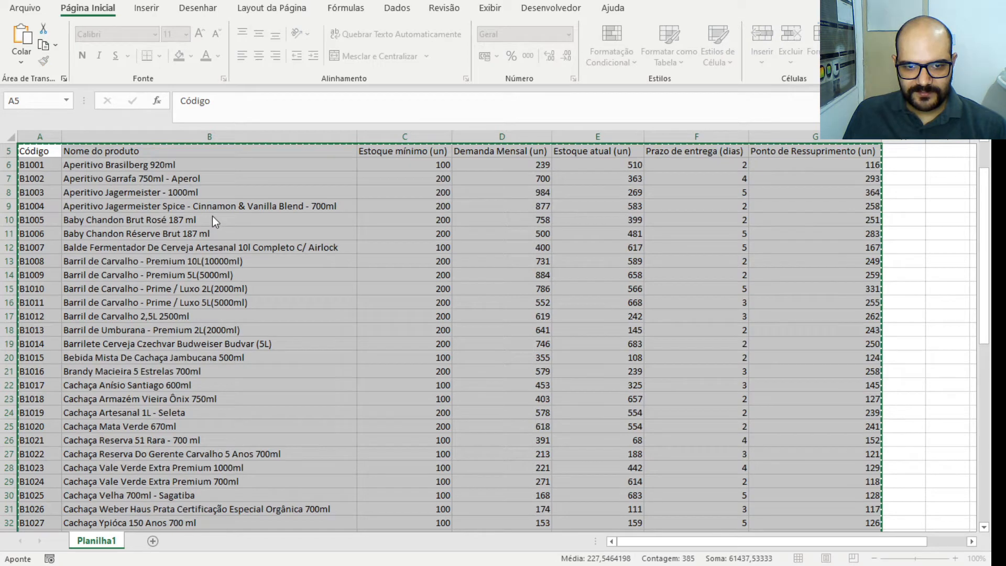
scroll(220, 261, up, 2)
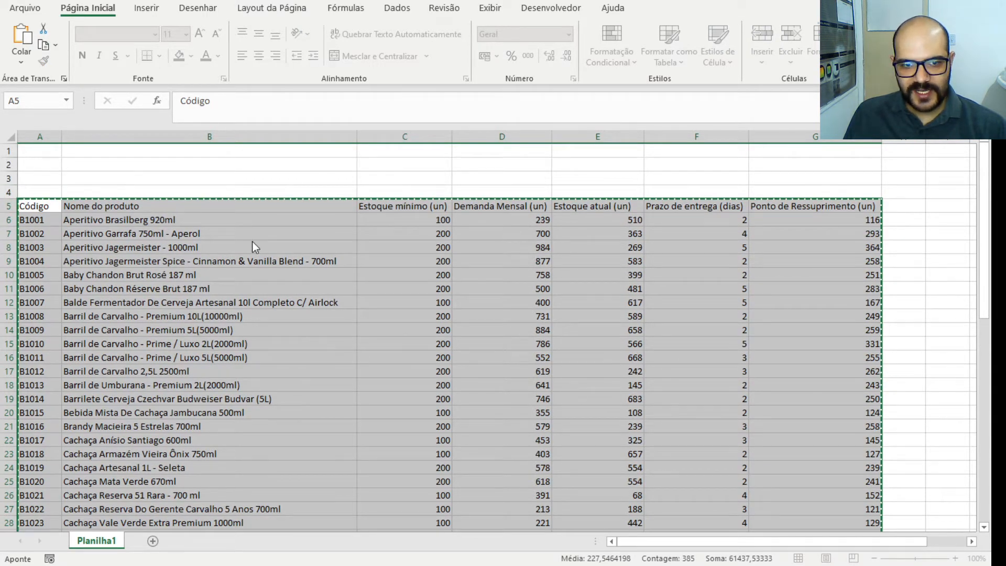
click(264, 231)
click(394, 314)
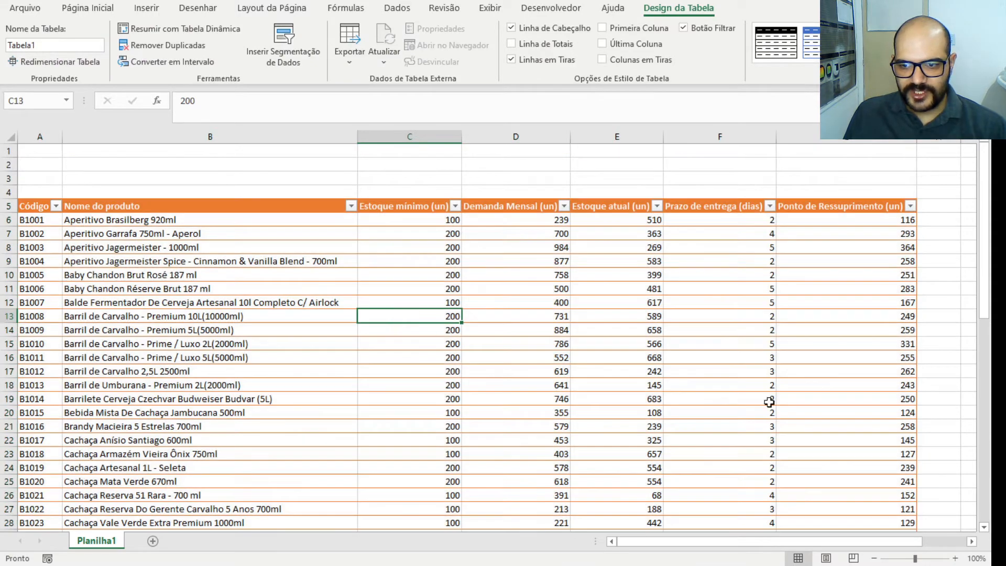
scroll(786, 414, down, 2)
scroll(782, 416, down, 8)
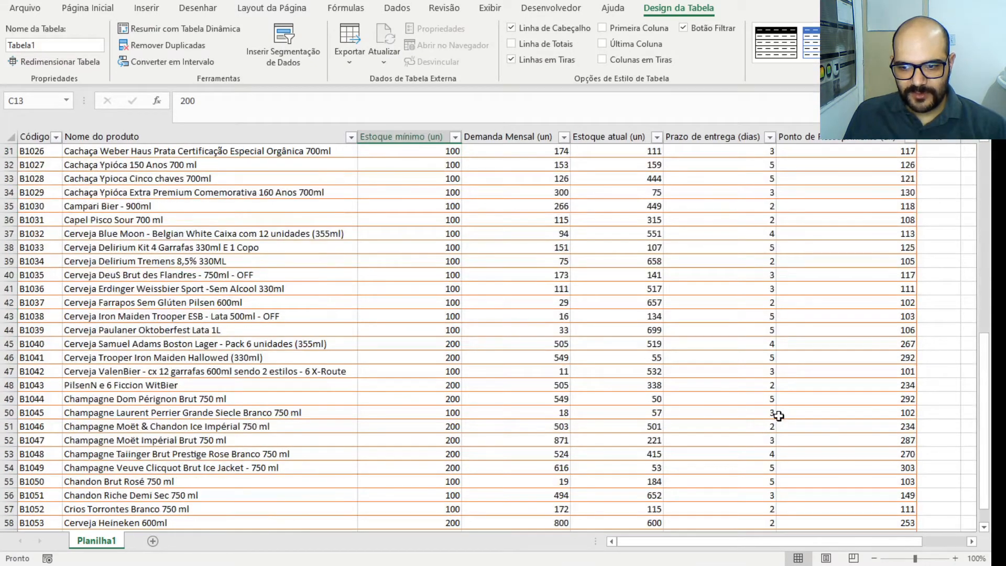
scroll(411, 393, up, 10)
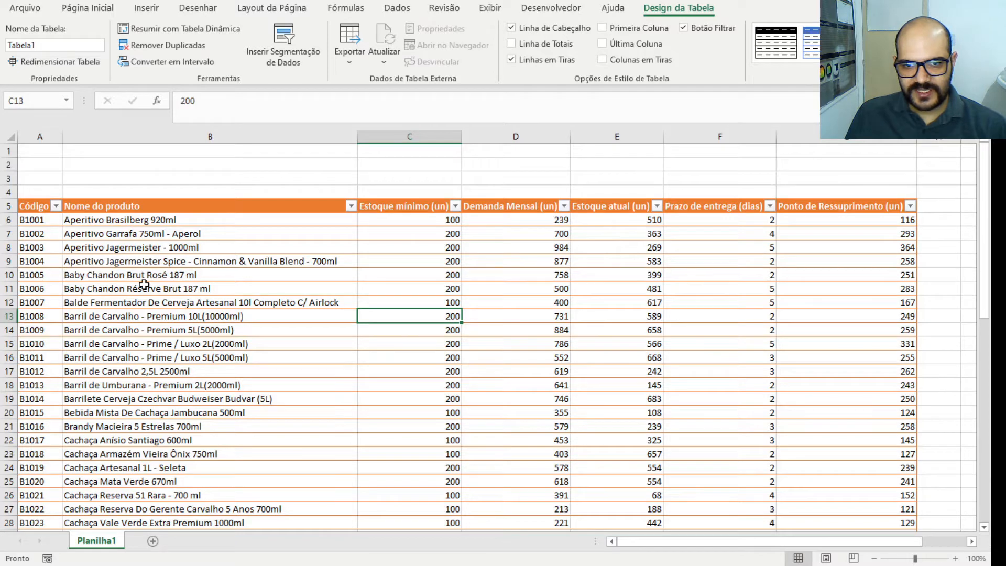
click(723, 305)
click(505, 344)
click(666, 387)
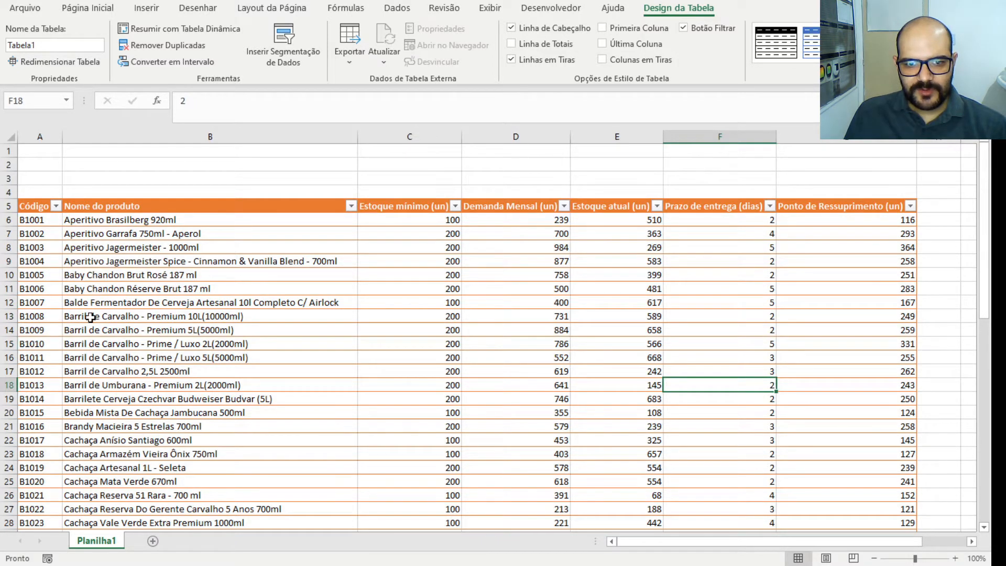
Narrow the product name column B slightly and look through the table rows
mouse_move(355, 135)
mouse_down()
mouse_move(344, 133)
mouse_move(353, 134)
mouse_up()
scroll(405, 261, down, 6)
scroll(405, 260, down, 9)
scroll(402, 273, up, 10)
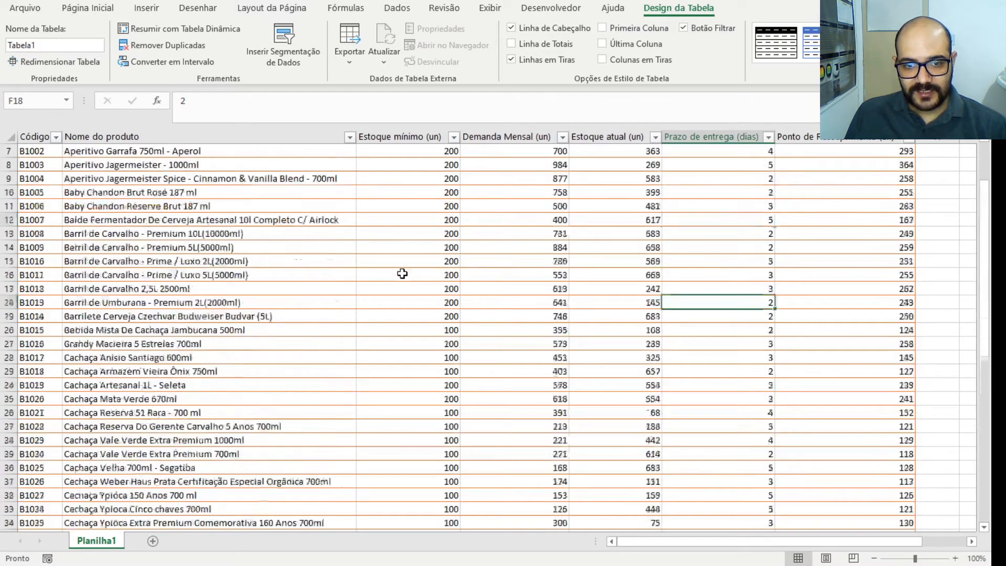
scroll(402, 274, up, 5)
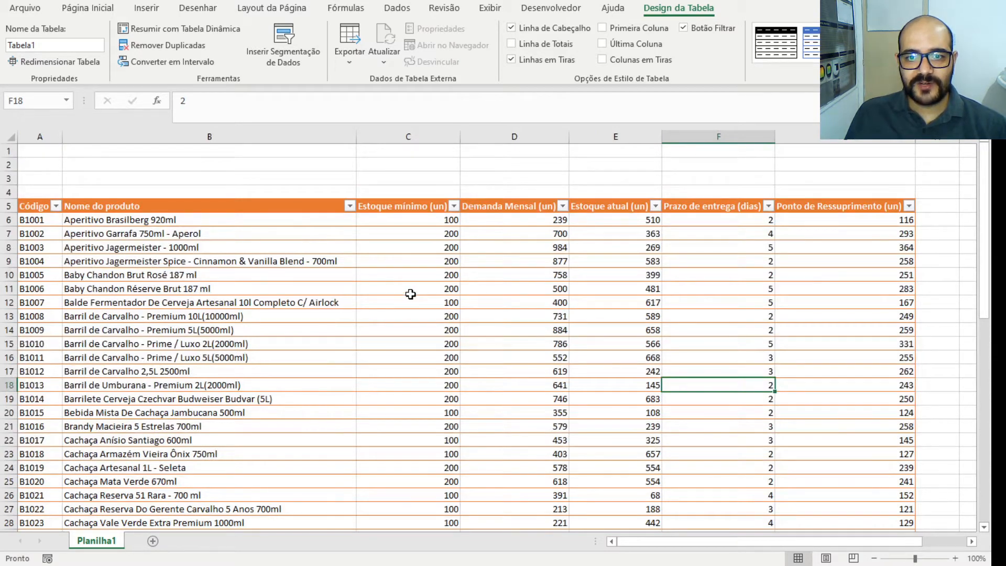
click(642, 370)
click(574, 357)
click(425, 389)
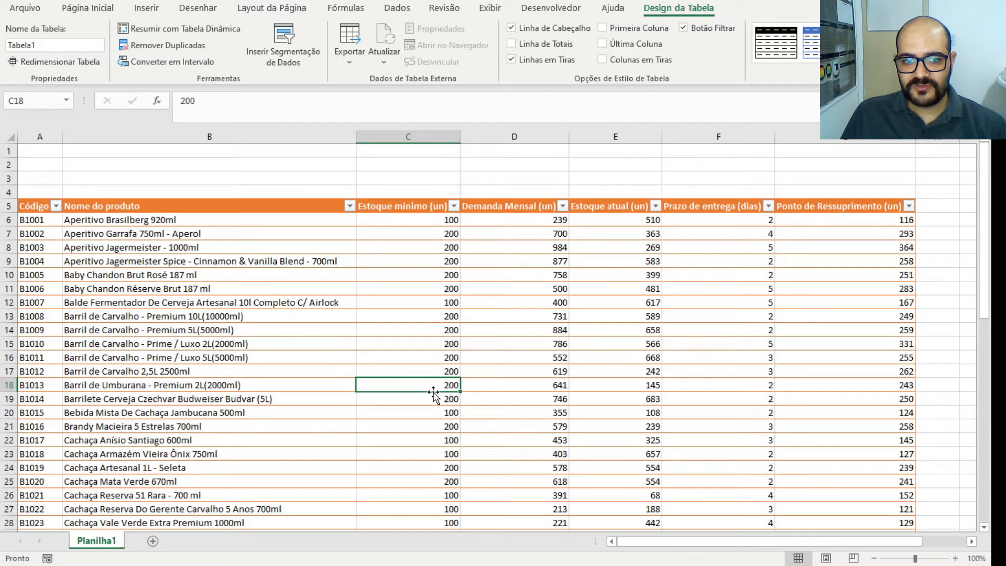
Narrow the minimum stock column C slightly and turn on text wrapping for the headers in C5:G5
click(359, 294)
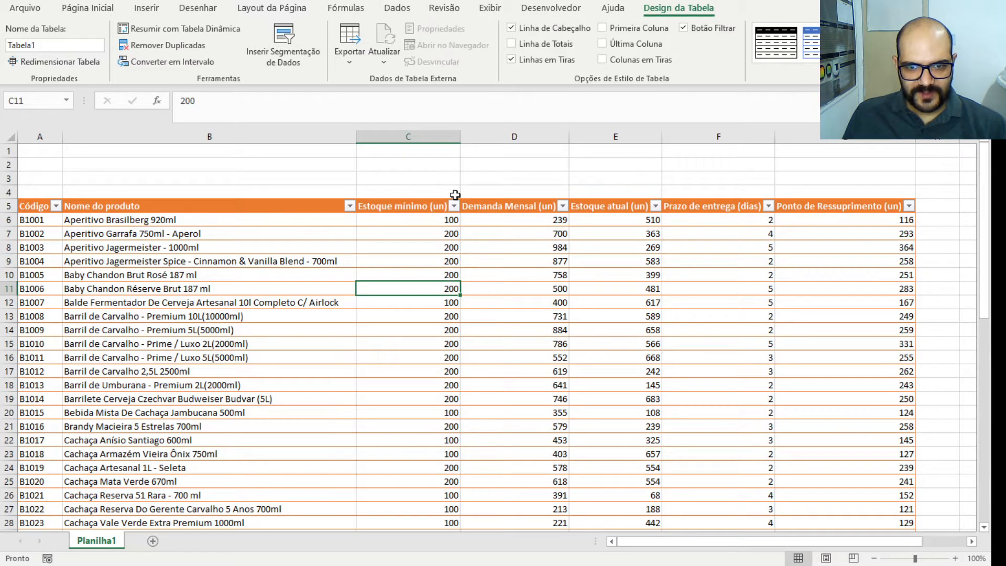
mouse_move(459, 136)
mouse_down()
mouse_move(440, 134)
mouse_move(453, 135)
mouse_up()
drag(425, 205, 775, 202)
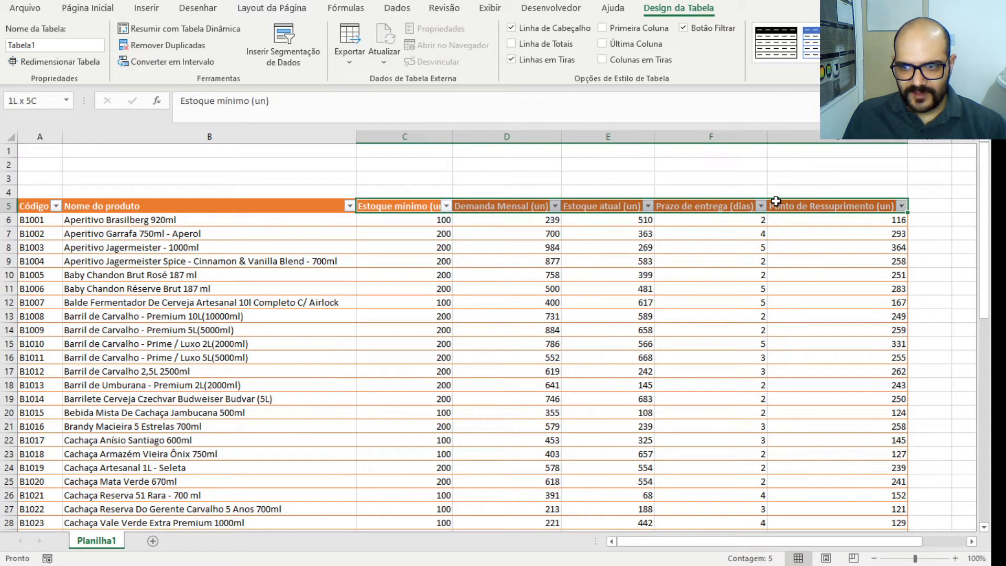
click(107, 10)
click(378, 36)
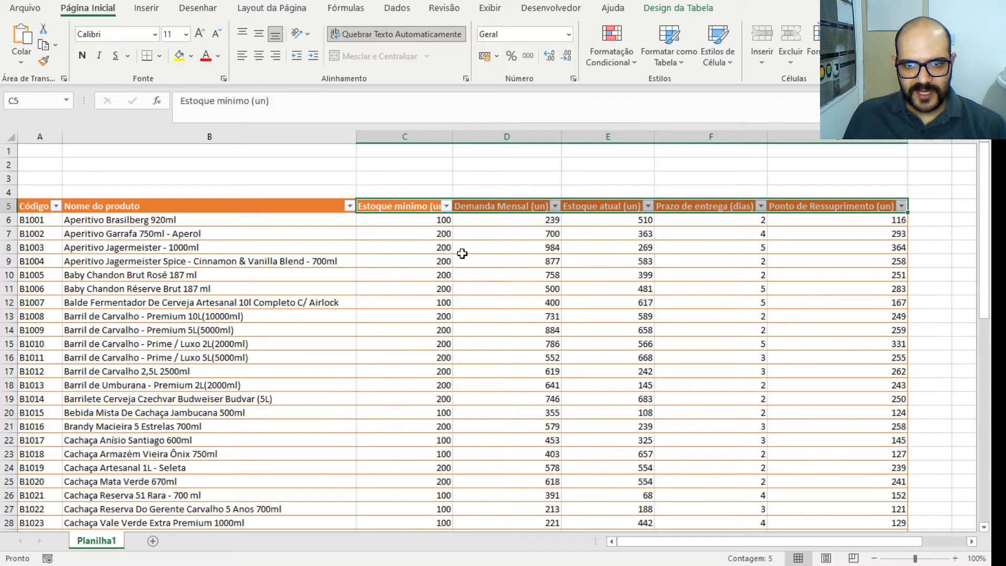
click(423, 252)
Narrow columns C through G to compact widths, leaving each header only about one or two words wide
drag(452, 135, 418, 136)
drag(526, 136, 491, 136)
drag(579, 136, 549, 135)
drag(661, 135, 605, 135)
drag(746, 135, 683, 134)
Apply text wrapping across the whole header row A5:G5 so the row grows to fit the long headers
drag(375, 208, 614, 203)
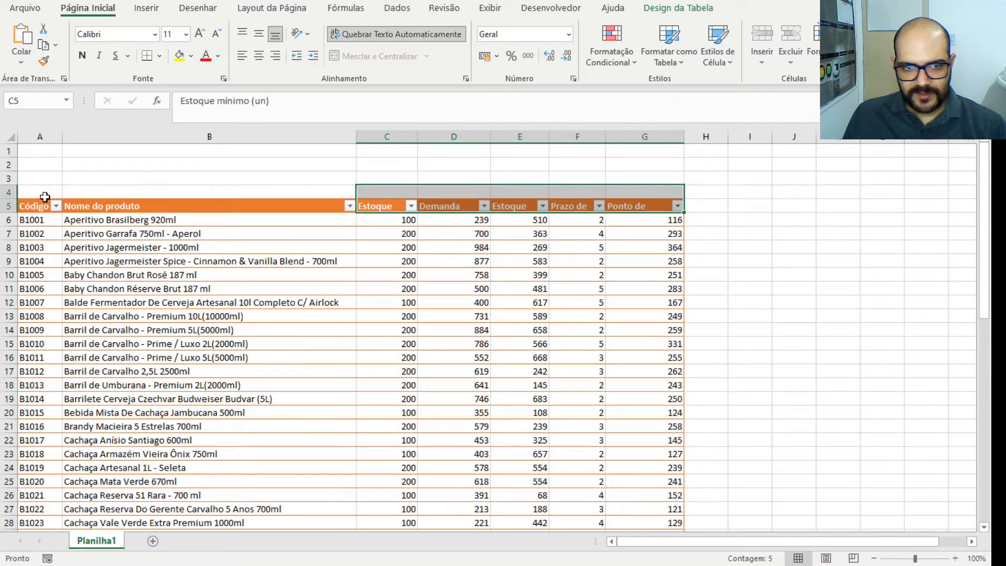
click(22, 206)
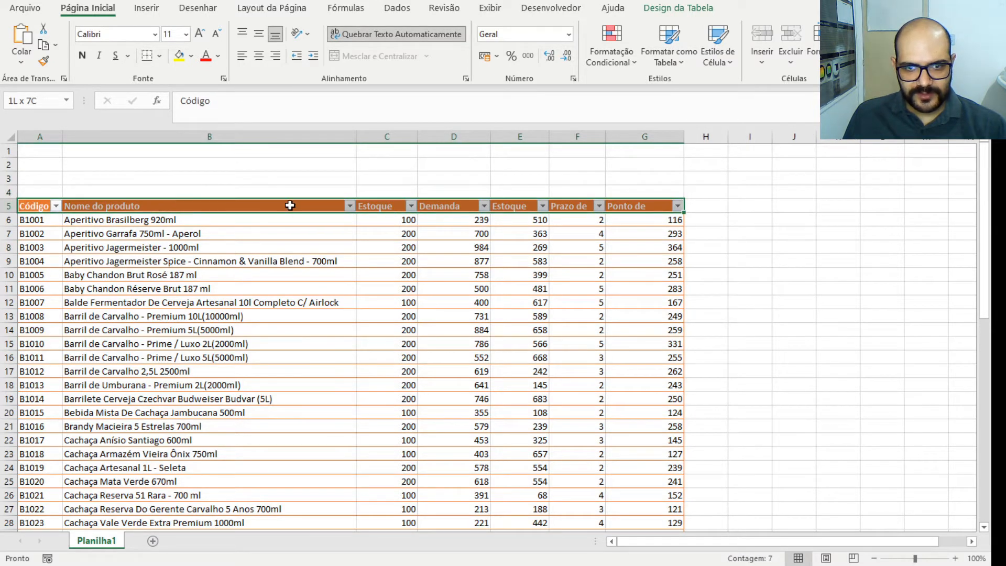
click(350, 35)
click(386, 287)
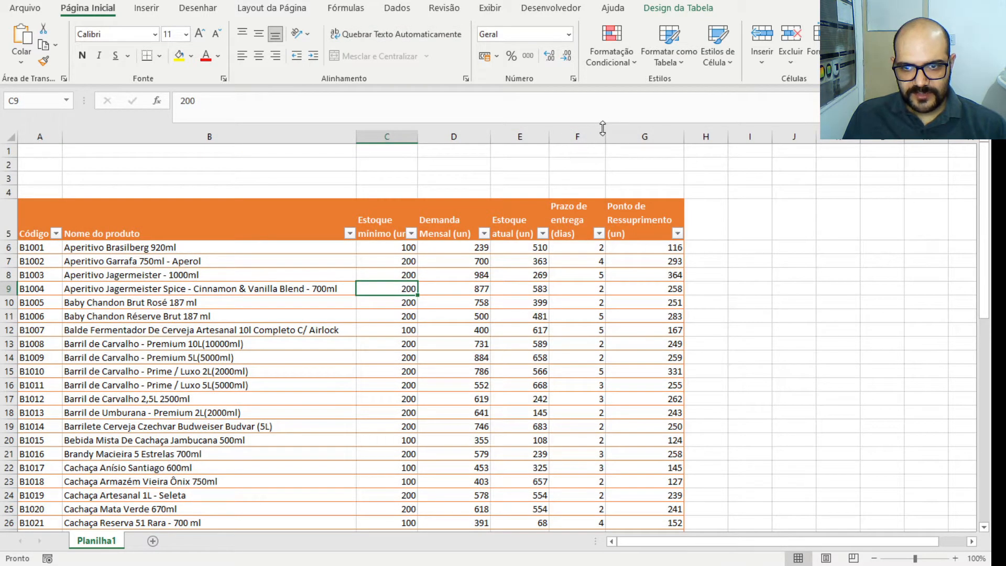
Widen columns F and G slightly and center the headers in A5:G5 both horizontally and vertically
drag(606, 137, 615, 138)
drag(691, 137, 702, 137)
drag(675, 227, 45, 218)
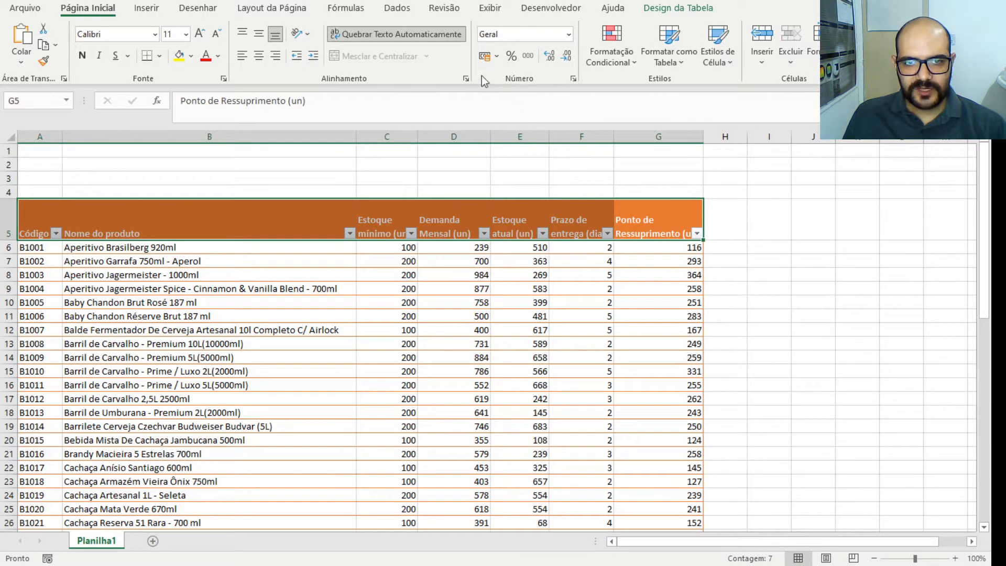
click(262, 61)
click(259, 34)
click(544, 357)
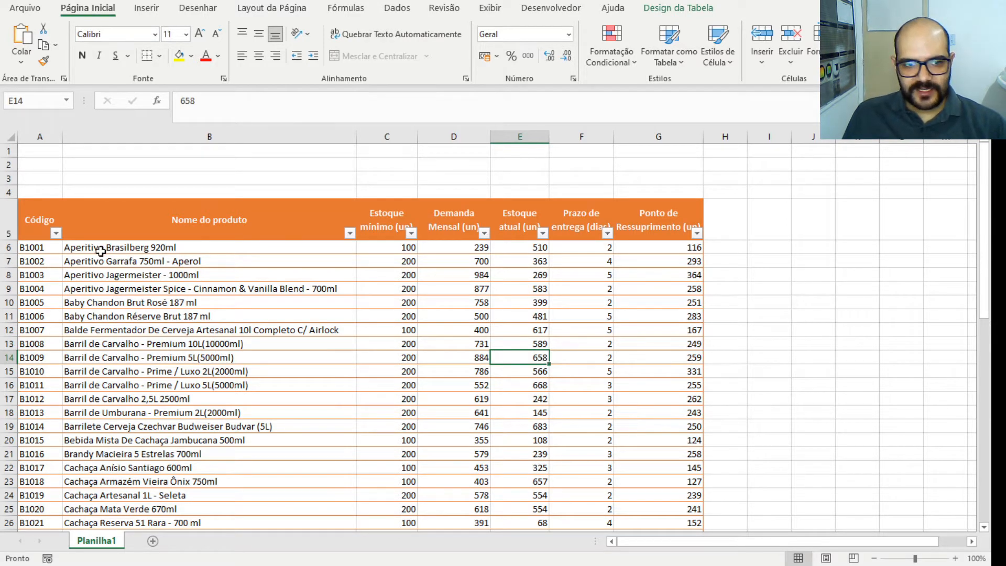
Center the numeric values in C6:G59 horizontally
drag(397, 247, 628, 559)
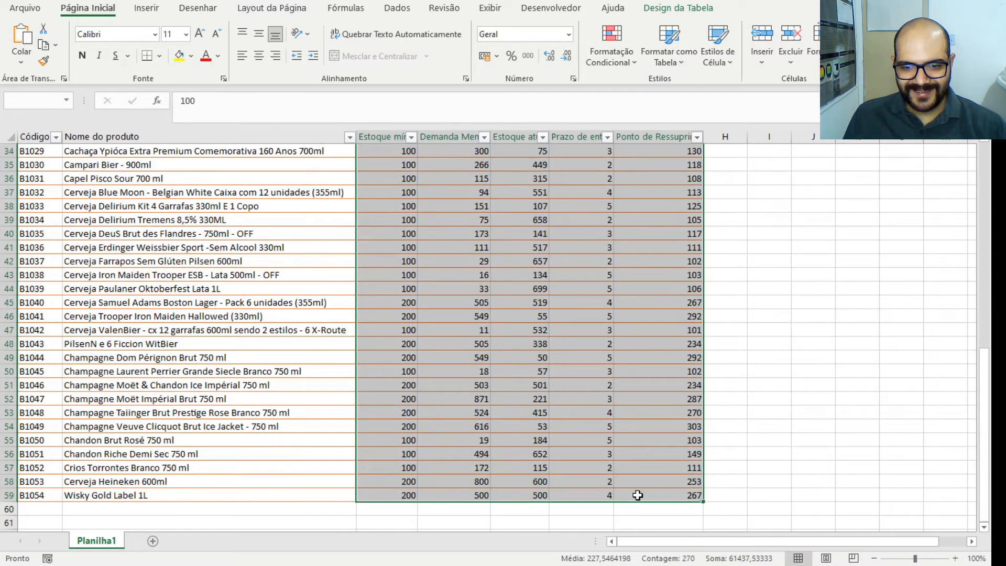
scroll(576, 451, up, 10)
scroll(577, 451, up, 1)
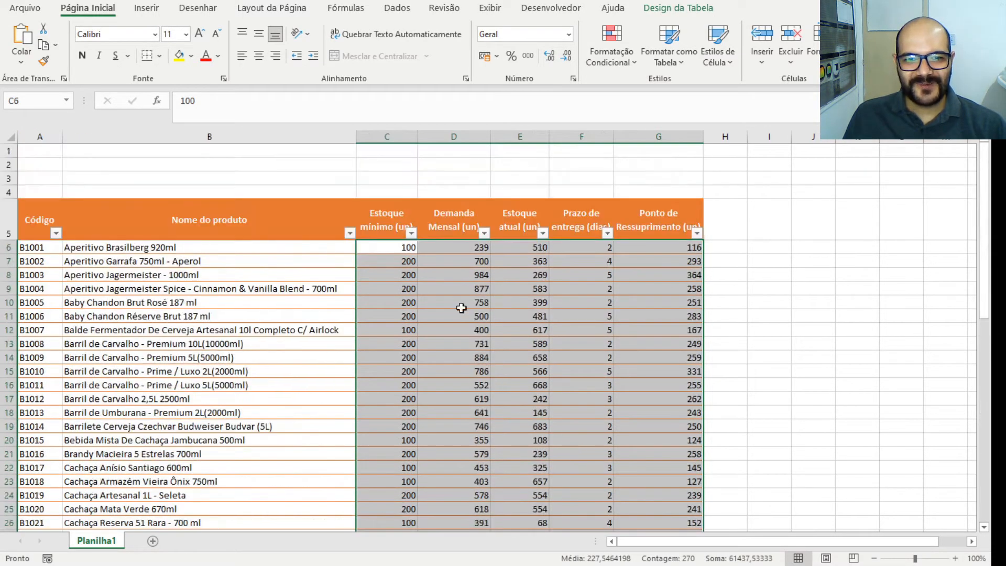
click(262, 58)
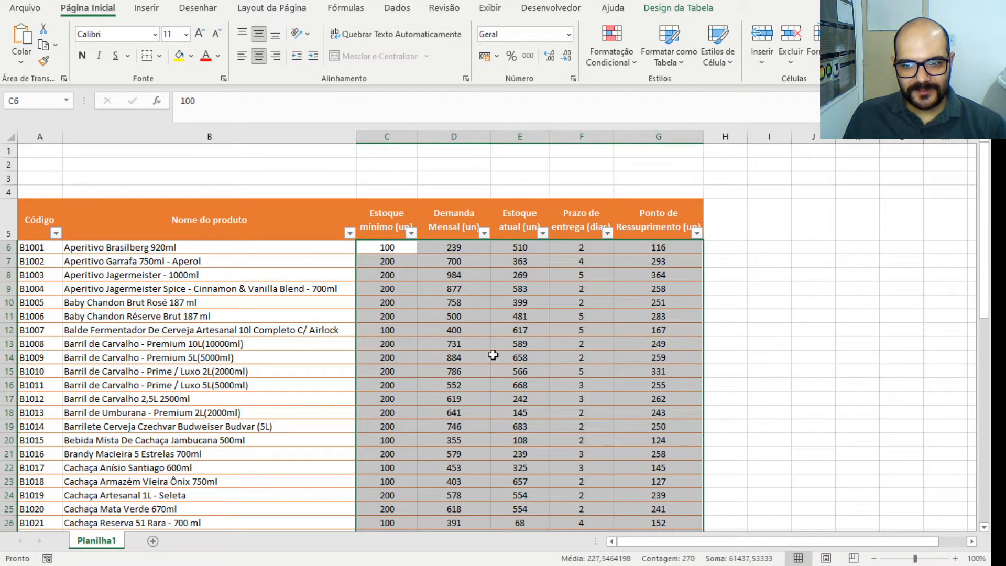
click(735, 224)
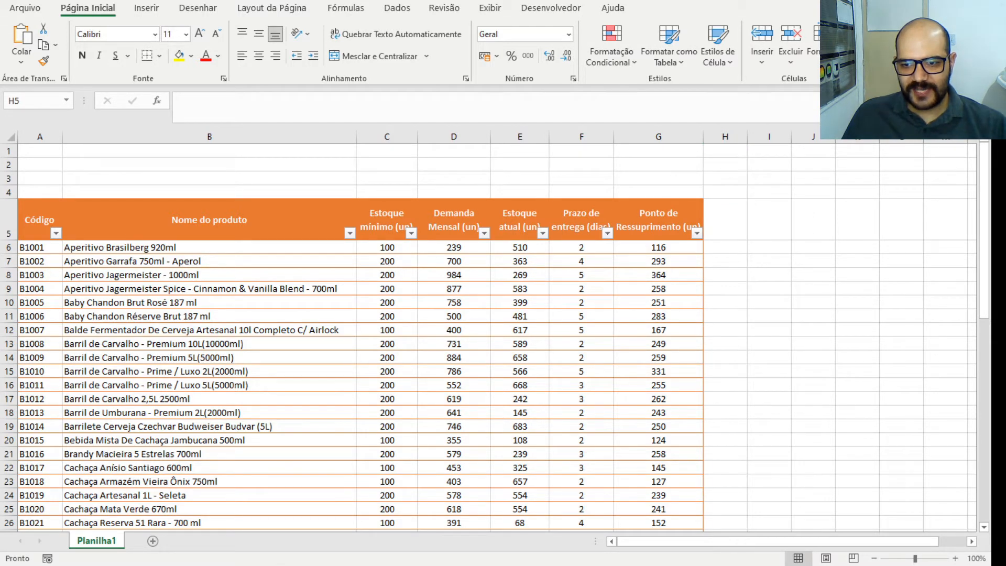
Add a Status column to the table by entering the header "Status" in H5
click(735, 254)
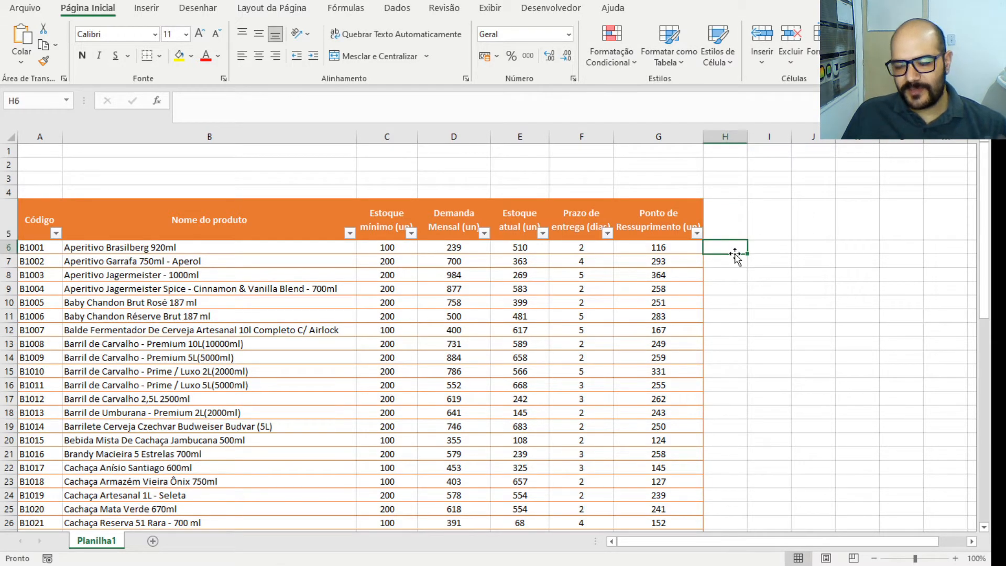
click(726, 219)
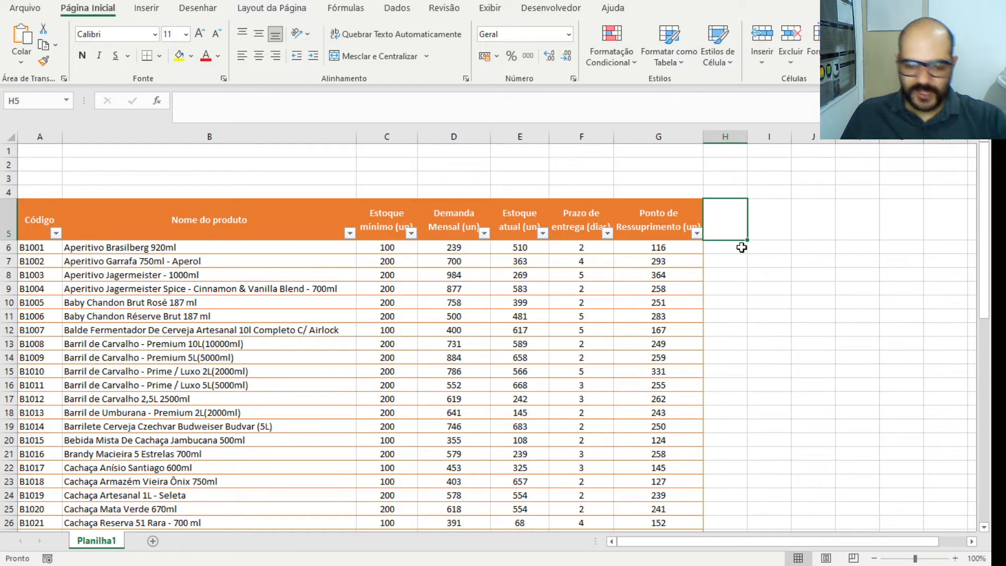
text(Status)
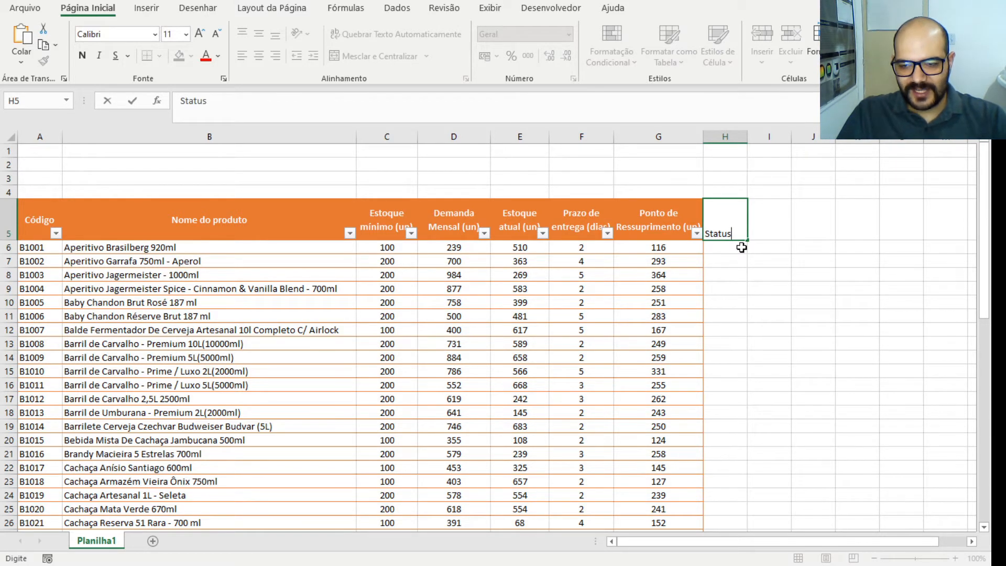
key(Return)
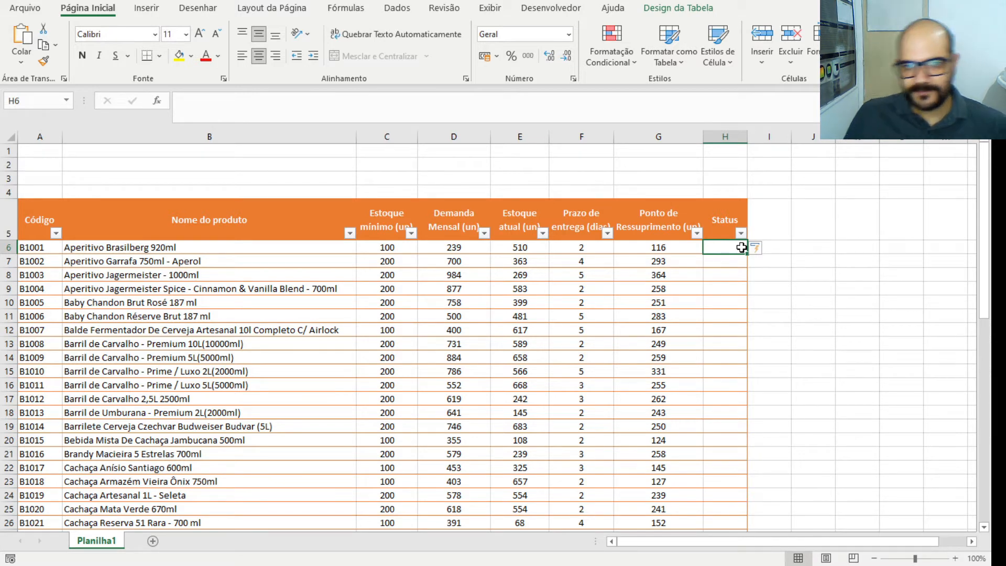
Examine the reorder point in G6 against the current stock in E6, and look through the rows of the table
click(729, 271)
click(723, 236)
click(725, 250)
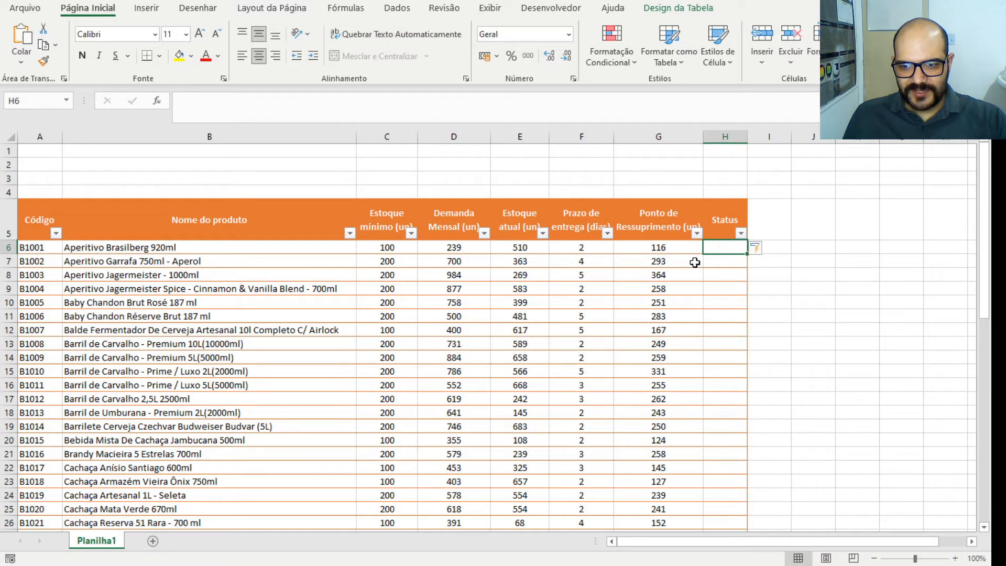
click(670, 250)
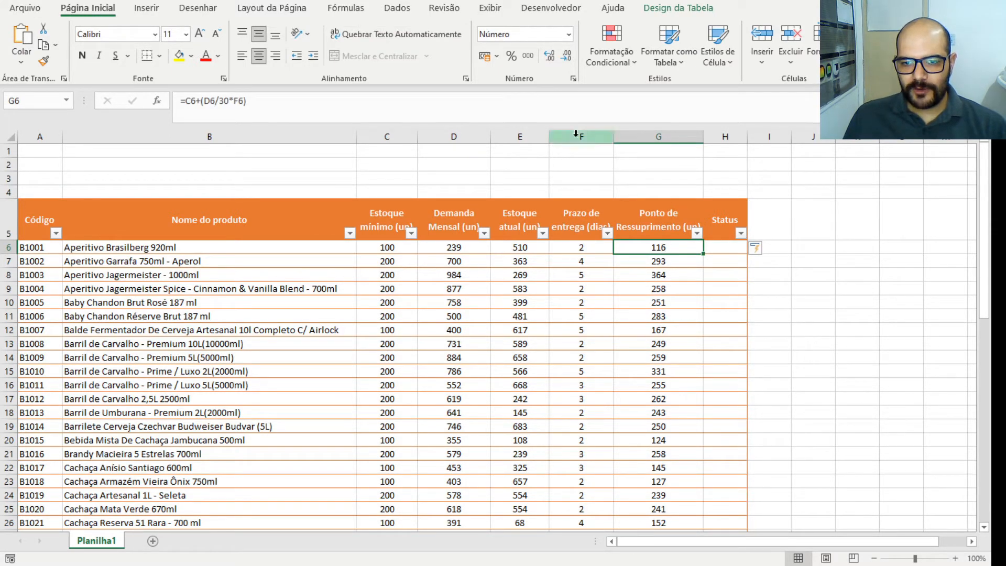
click(507, 251)
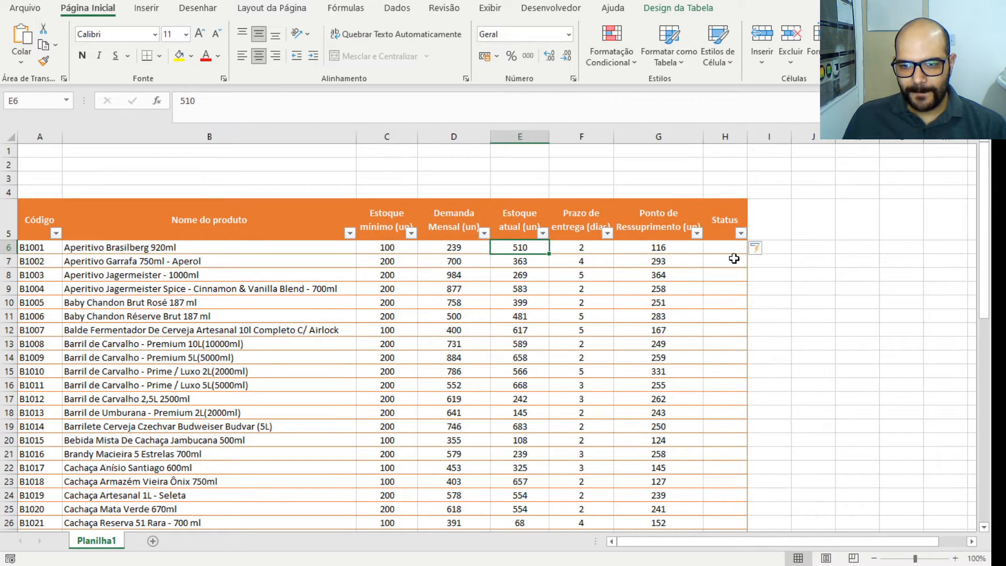
click(673, 244)
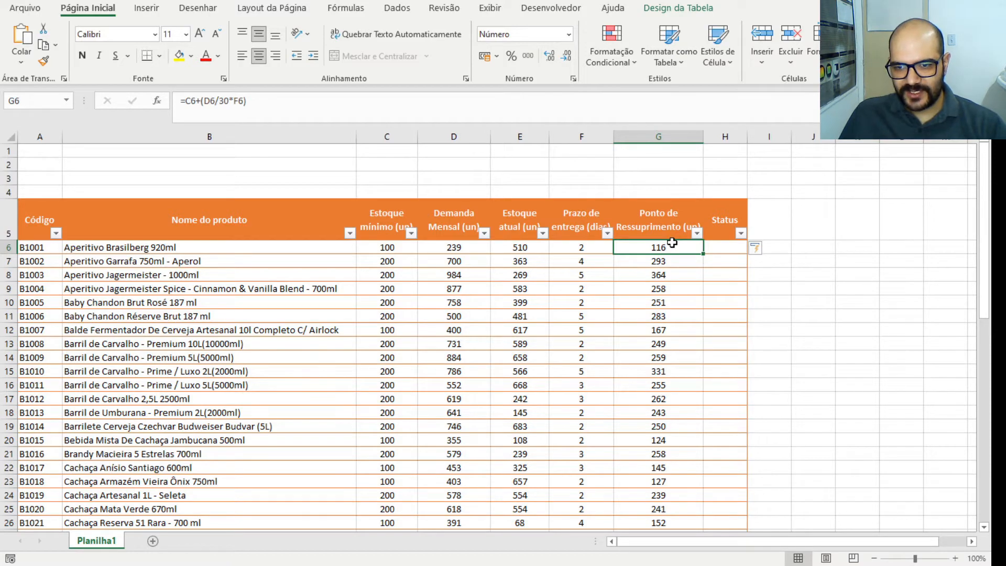
scroll(665, 314, down, 1)
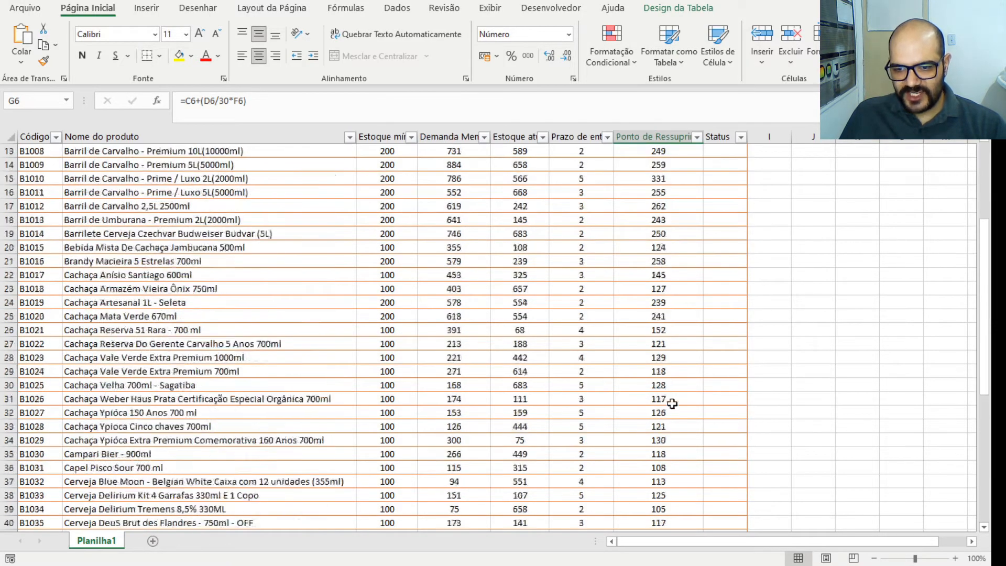
scroll(668, 398, up, 5)
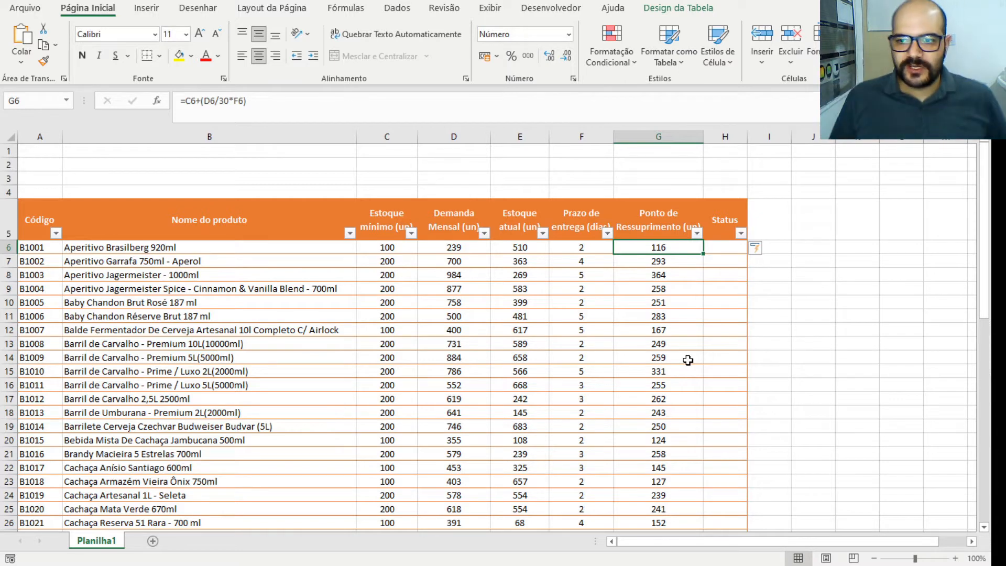
Start a SE formula in H6 returning "Solicitar Compra" when Estoque atual (un) is less than or equal to Ponto de Ressuprimento (un)
click(733, 248)
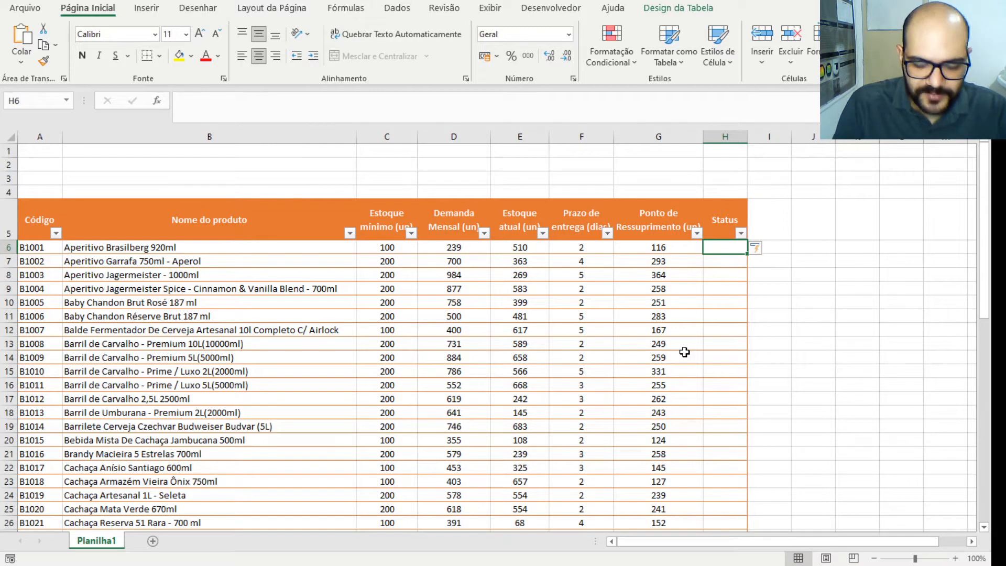
text(=)
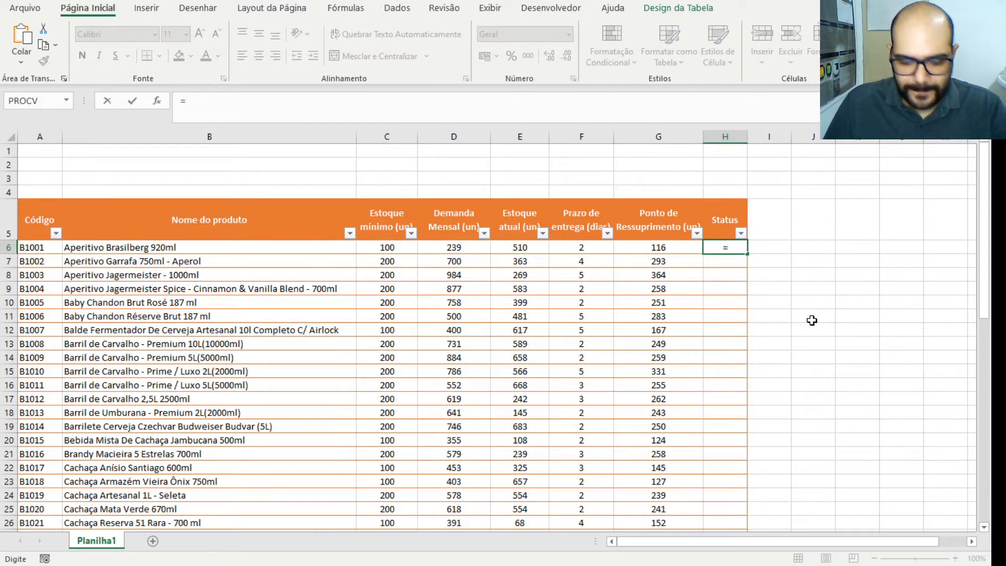
text(se()
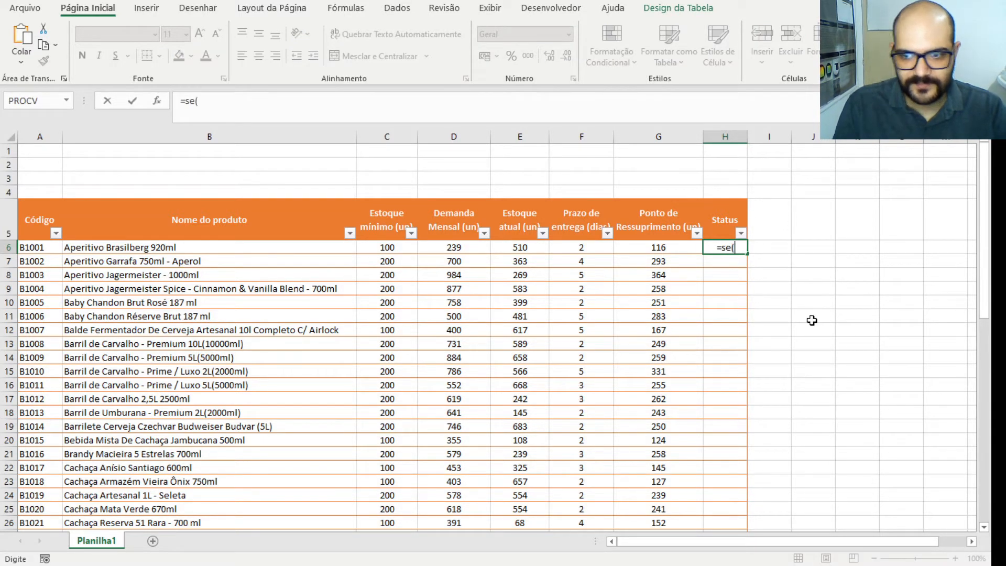
click(524, 251)
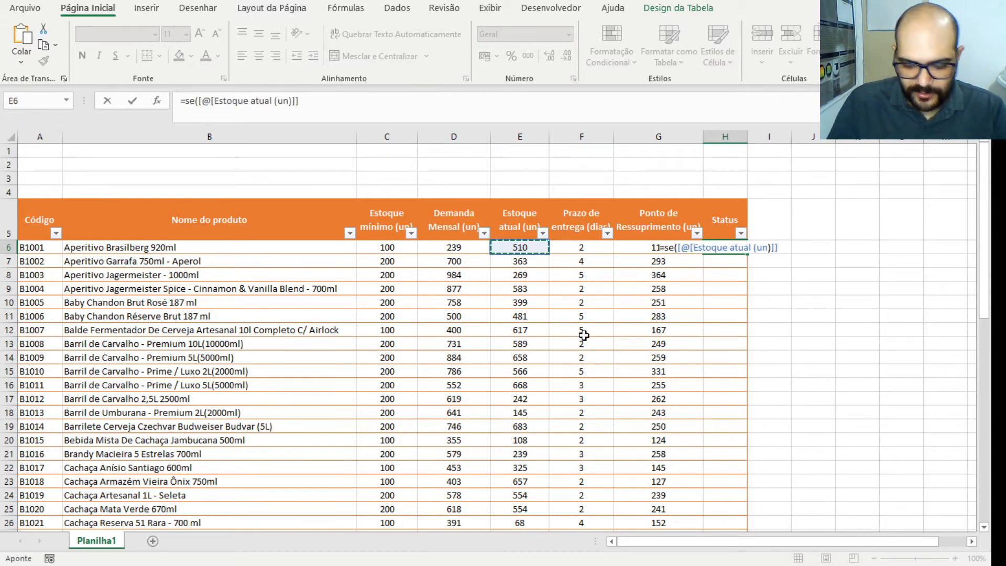
text(<)
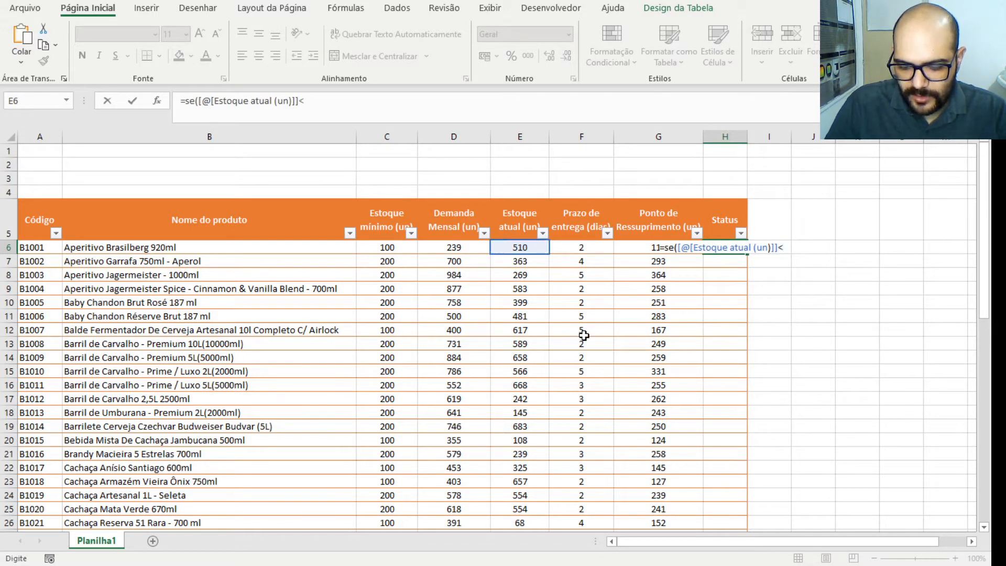
text(=)
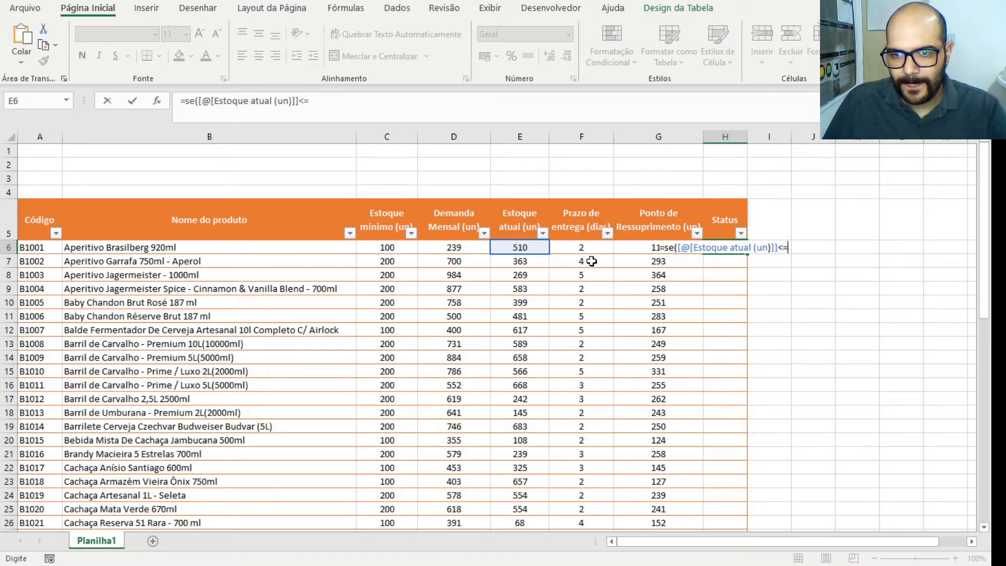
click(622, 249)
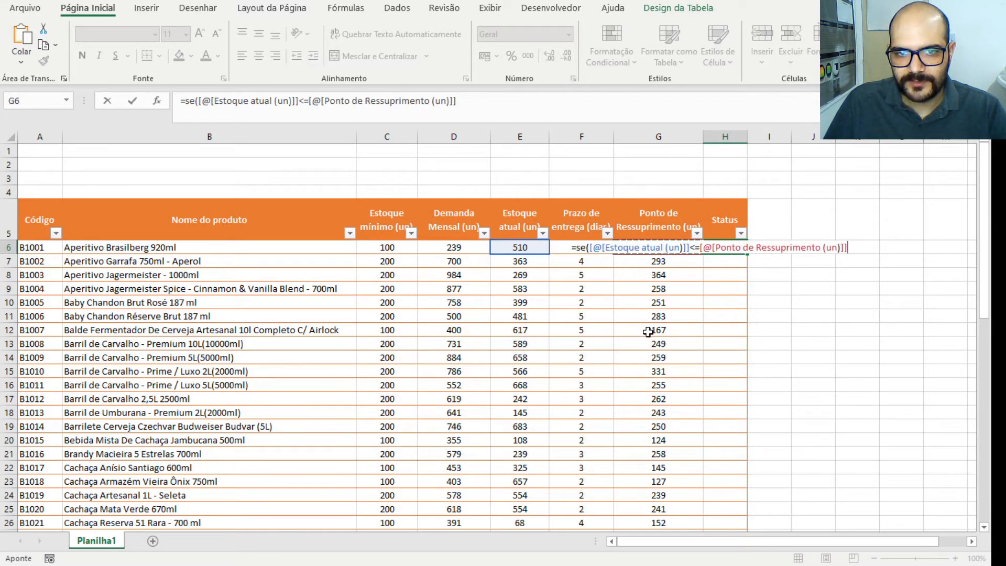
click(538, 101)
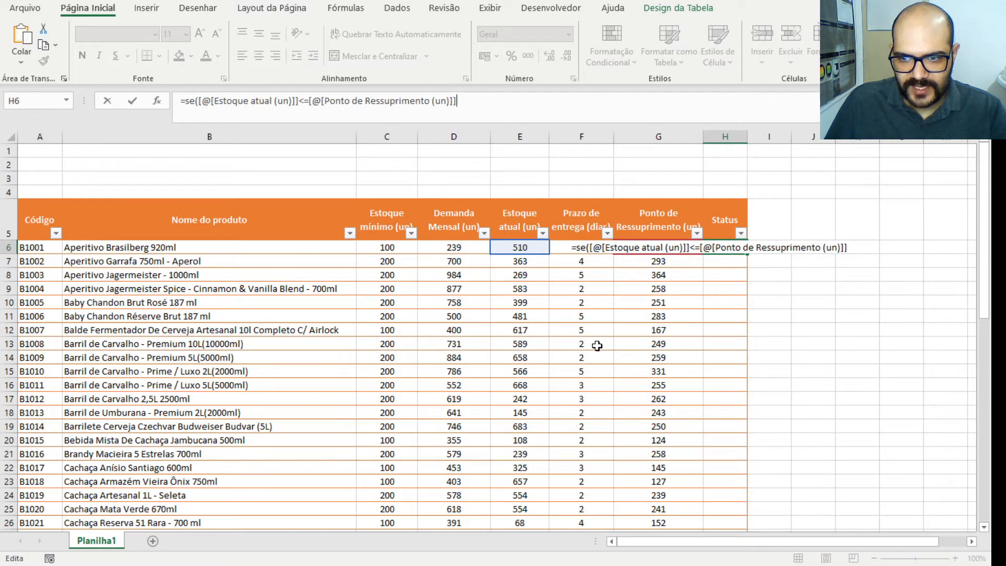
text(;")
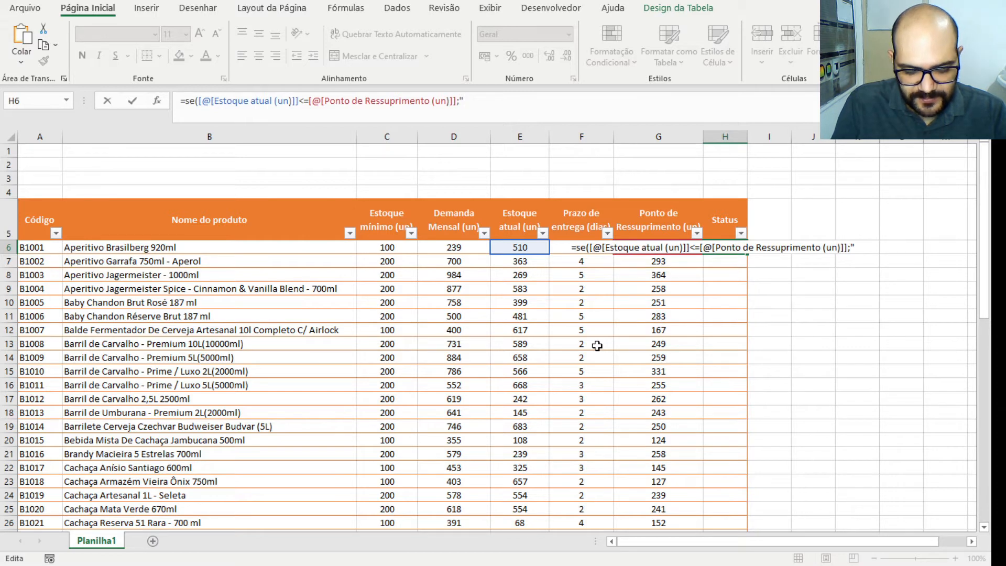
text(Solicitar Compra";")
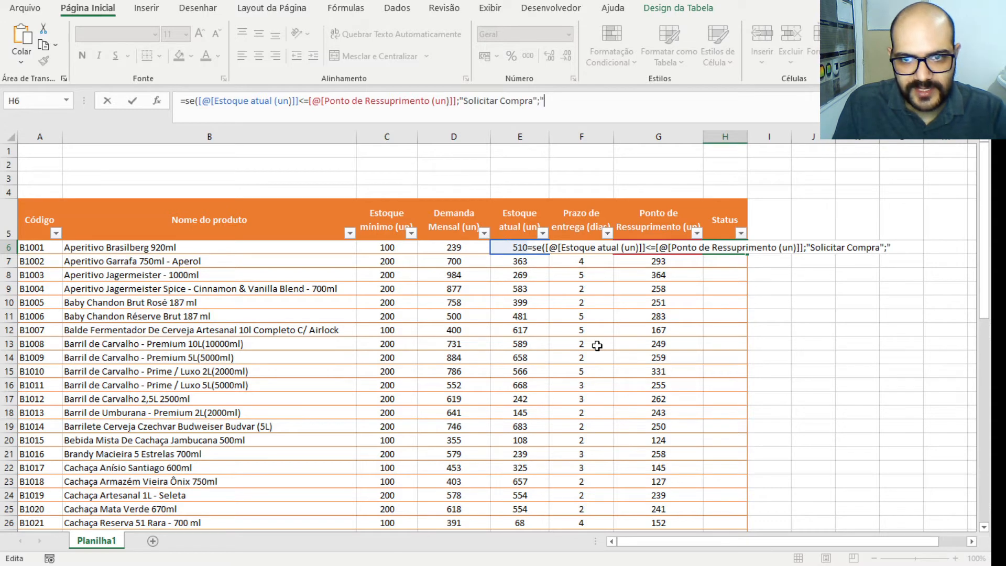
text(Materi)
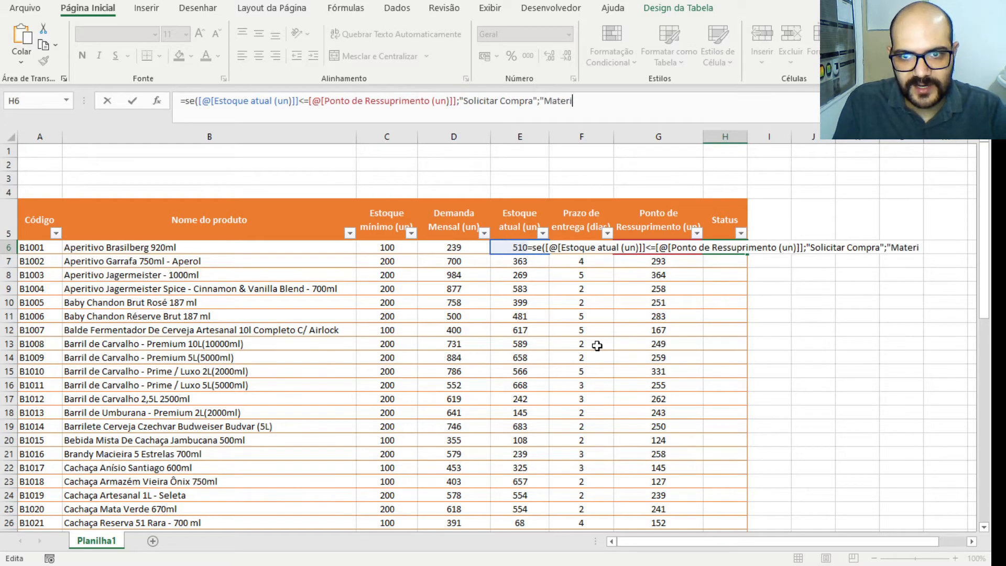
text(al Dis)
key(BackSpace)
key(BackSpace)
key(BackSpace)
key(BackSpace)
key(BackSpace)
key(BackSpace)
key(BackSpace)
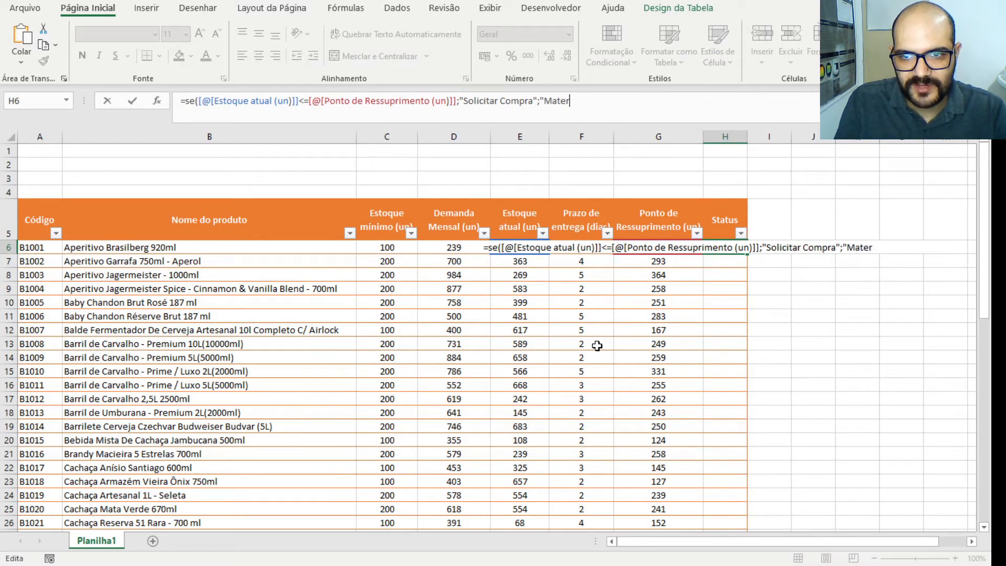
key(BackSpace)
key(BackSpace)
key(BackSpace)
key(BackSpace)
key(BackSpace)
key(BackSpace)
Complete the SE formula in H6 with "Disponível" as the value if false, and fit column H to its contents
text("D)
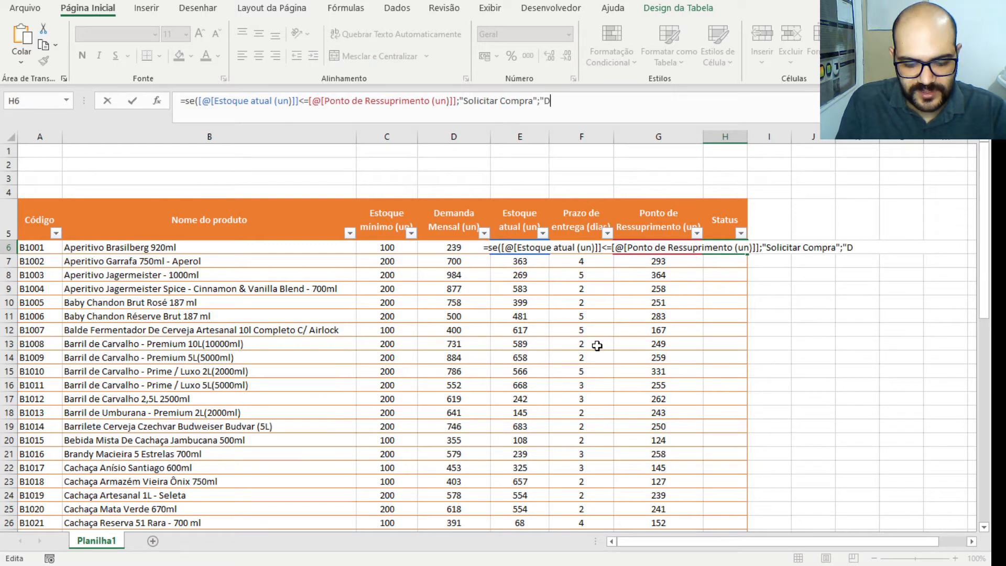
text(ispo)
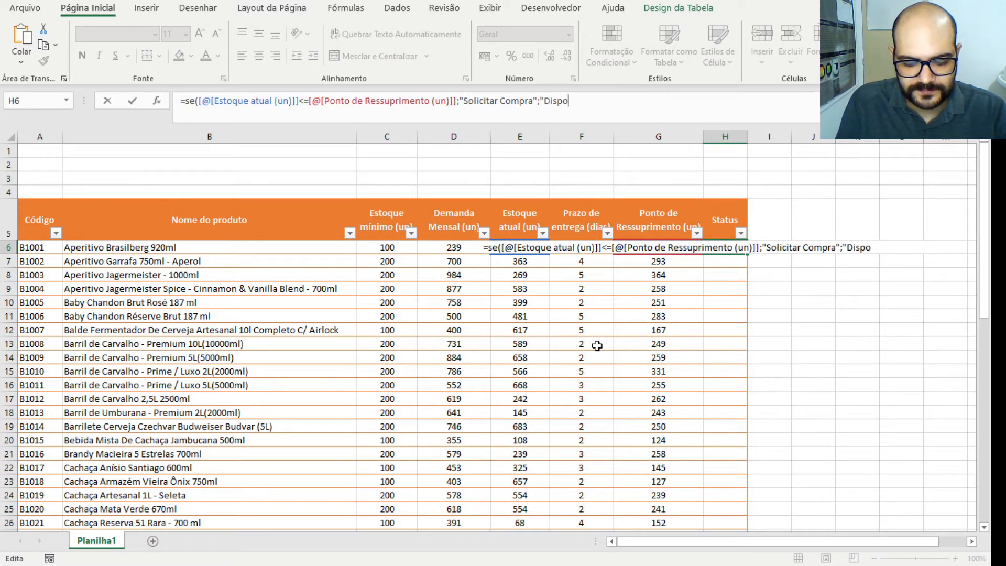
text(nível")
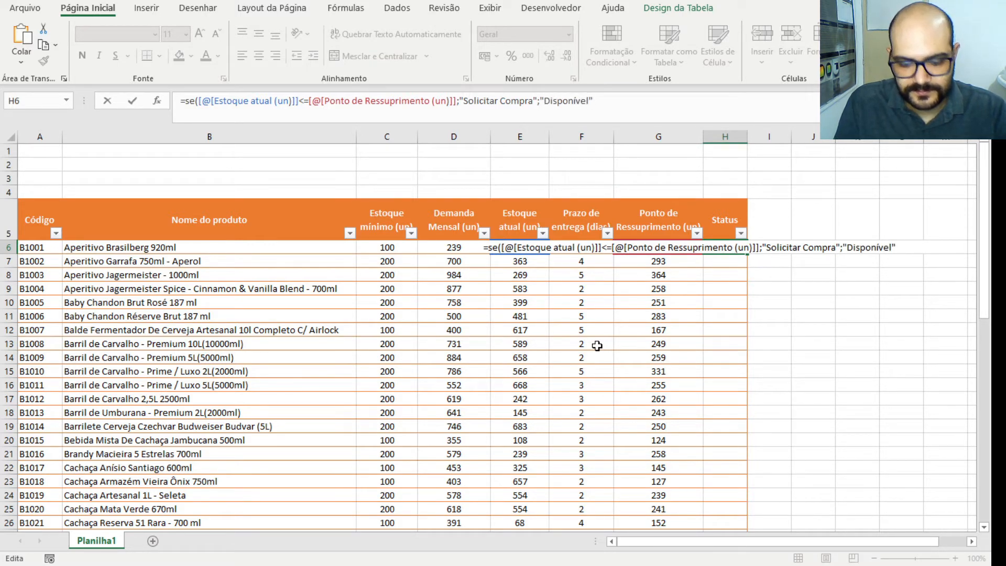
text())
key(Return)
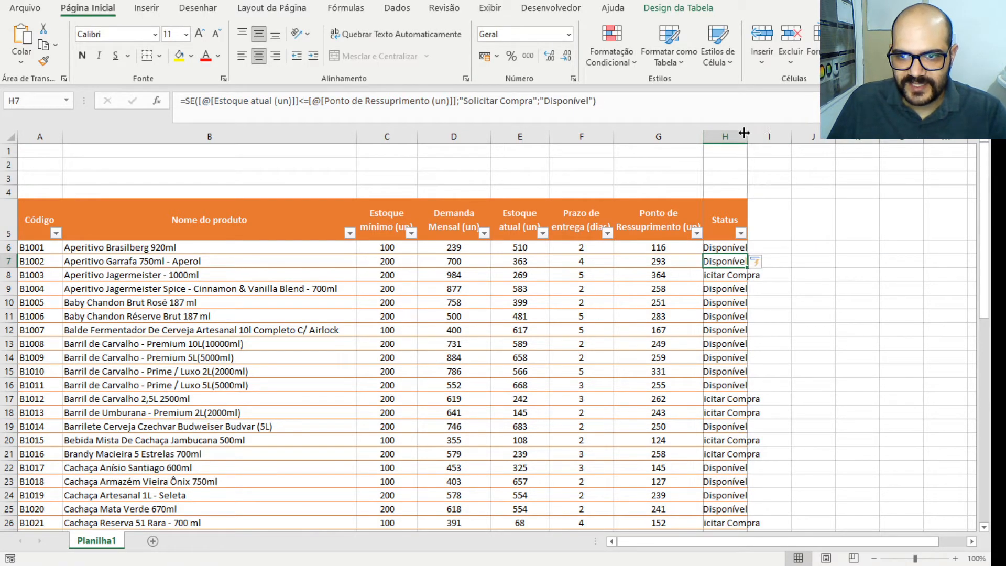
double_click(748, 136)
Look through the Status column and compare current stock with the reorder point for the products in rows 6 to 8
scroll(755, 314, down, 12)
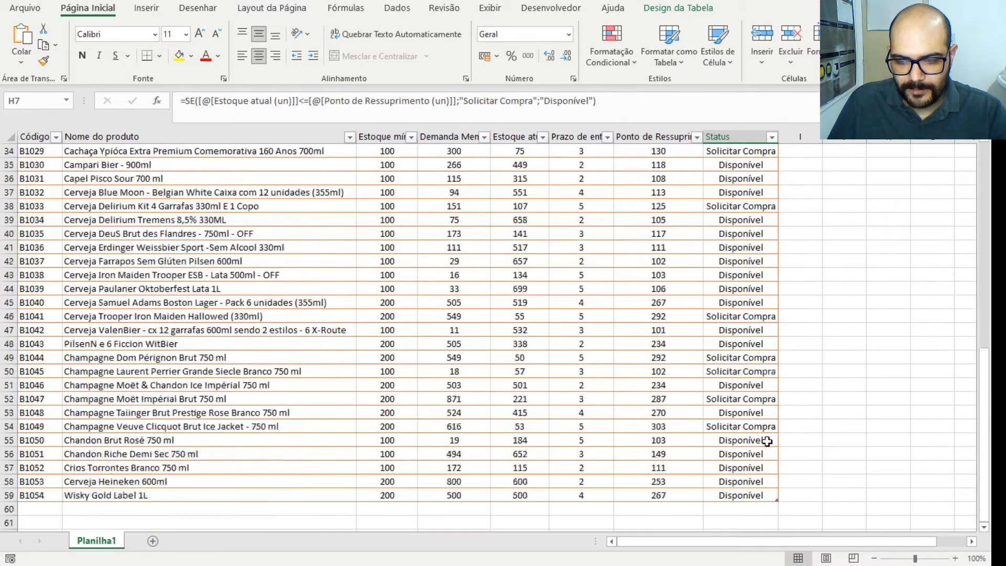
scroll(348, 465, up, 9)
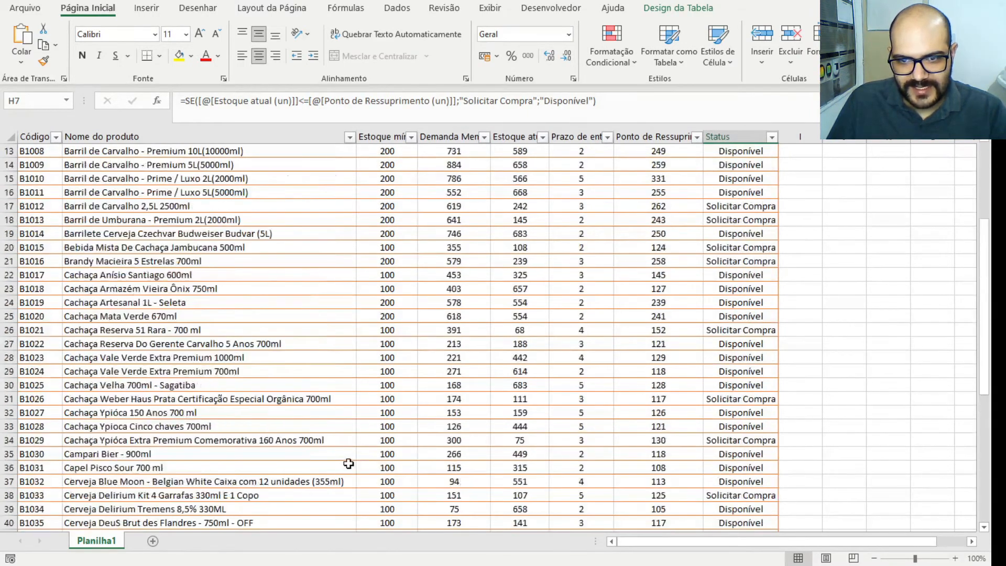
scroll(533, 402, up, 3)
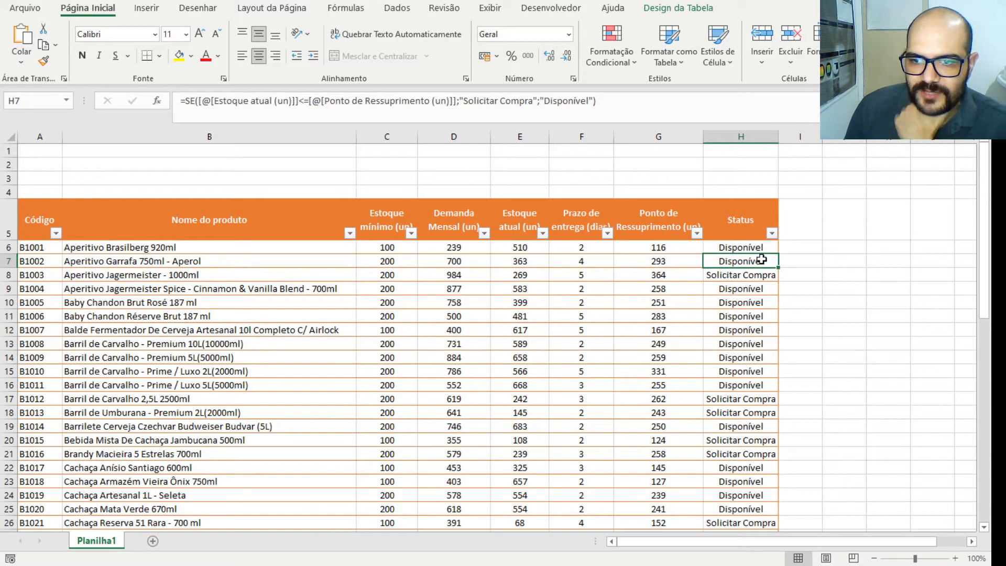
click(748, 248)
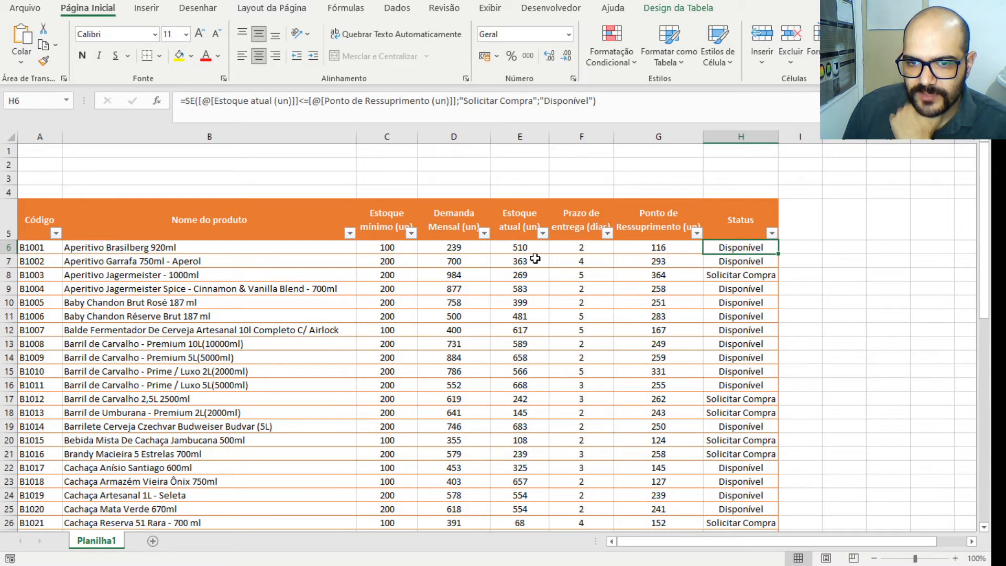
click(518, 247)
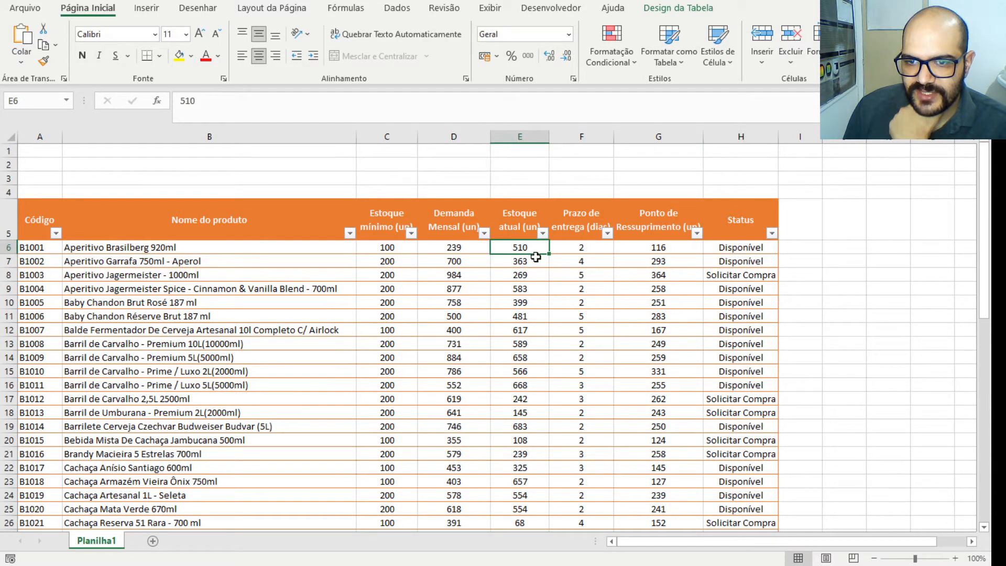
click(666, 242)
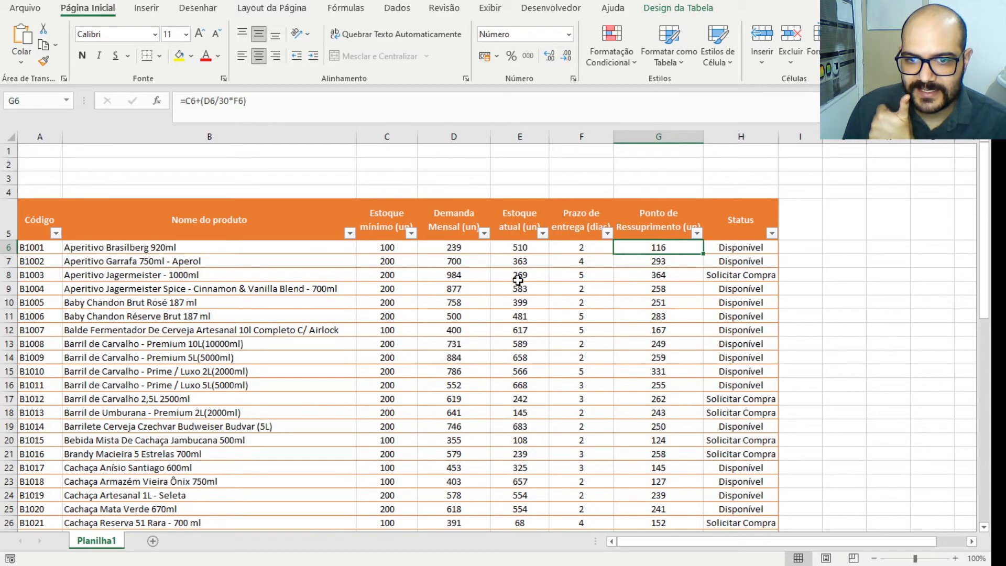
click(516, 261)
click(637, 260)
click(648, 270)
click(520, 274)
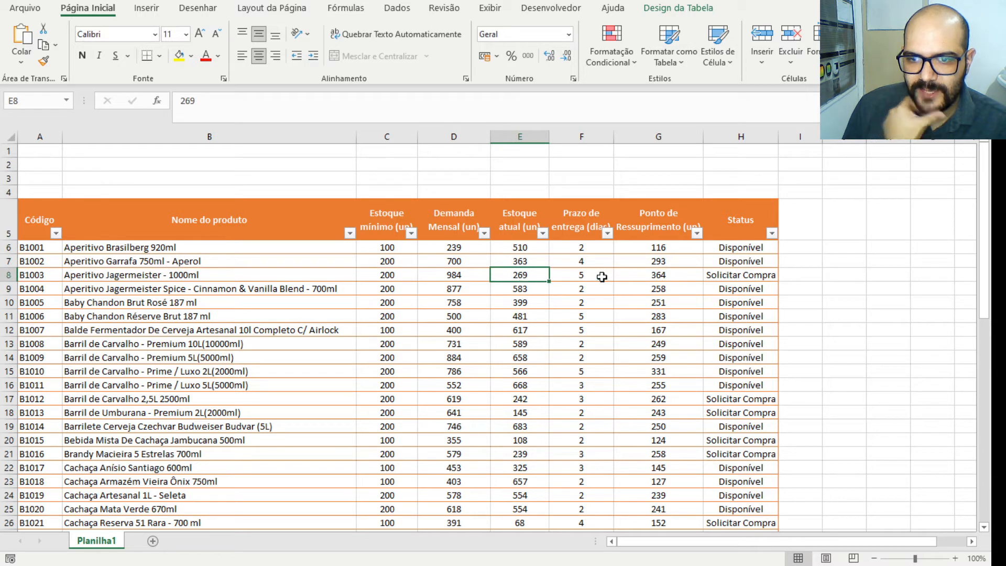
click(665, 273)
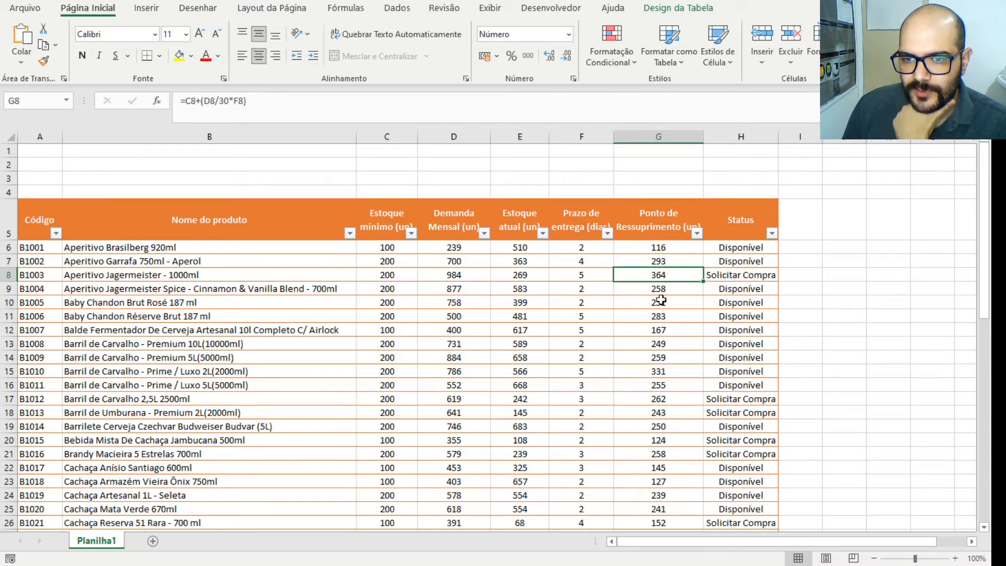
click(766, 279)
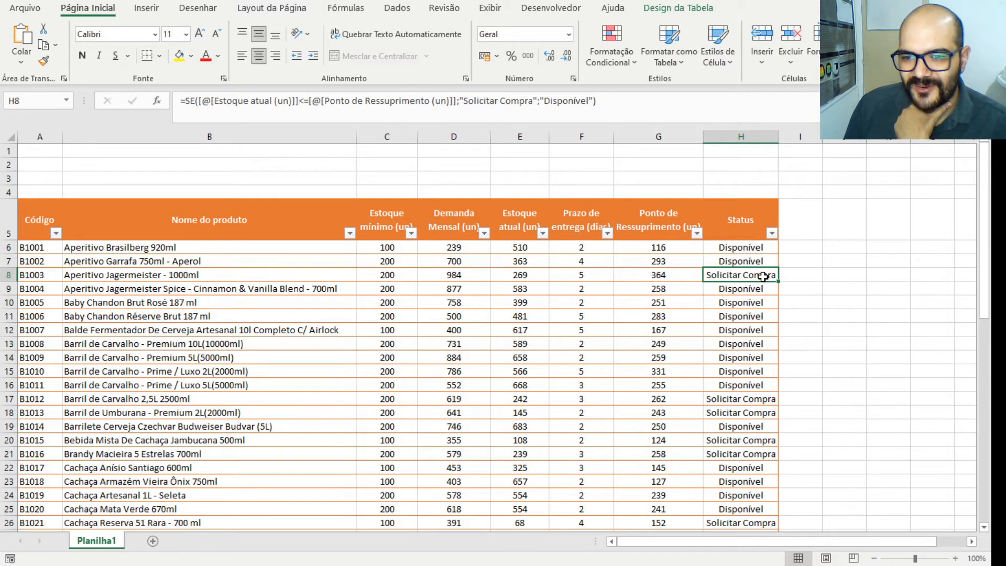
scroll(754, 315, down, 7)
scroll(718, 367, up, 7)
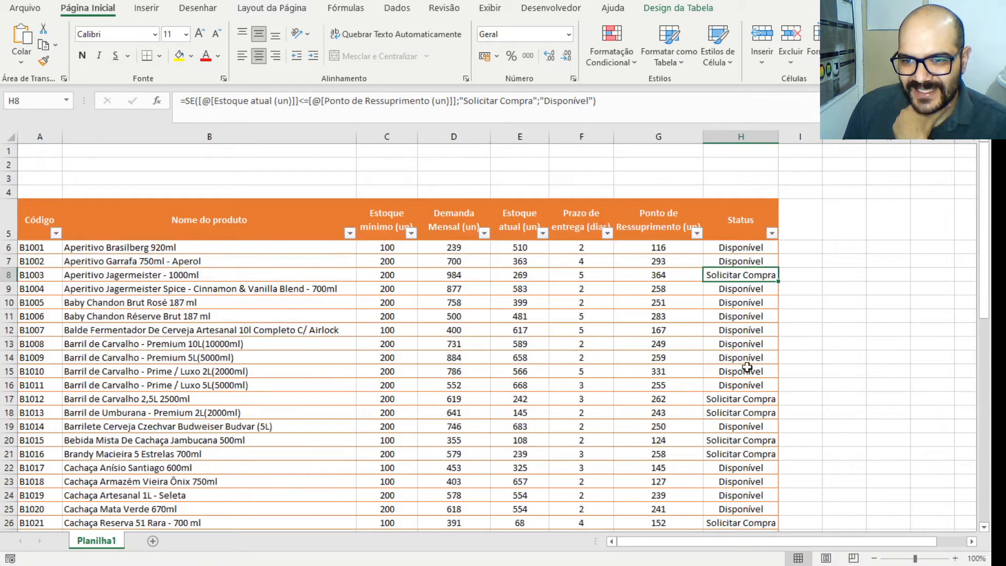
Apply conditional formatting to H6:H59 that shows "solicitar compra" cells with light red fill and dark red text
drag(722, 248, 743, 524)
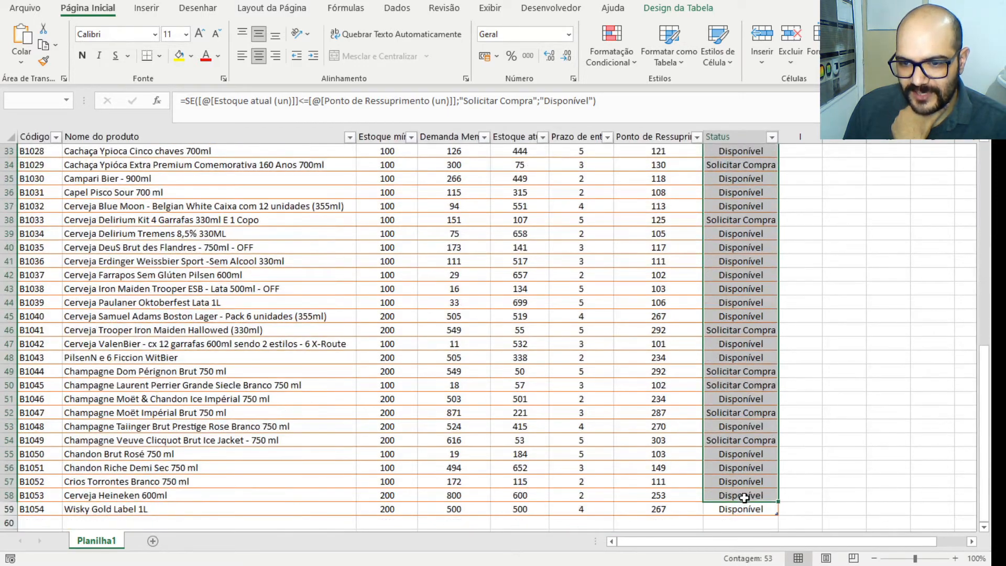
scroll(739, 471, up, 10)
click(633, 59)
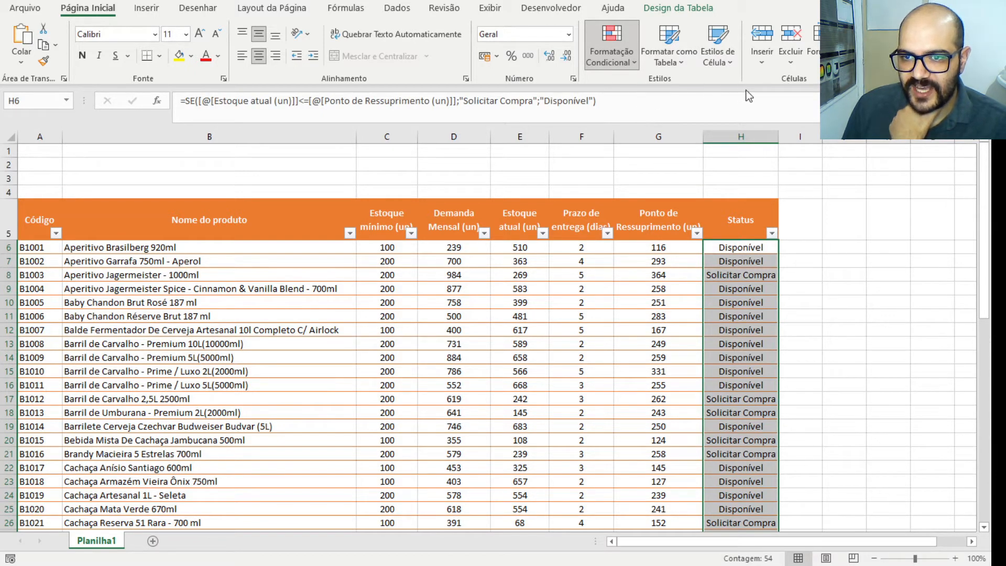
click(822, 229)
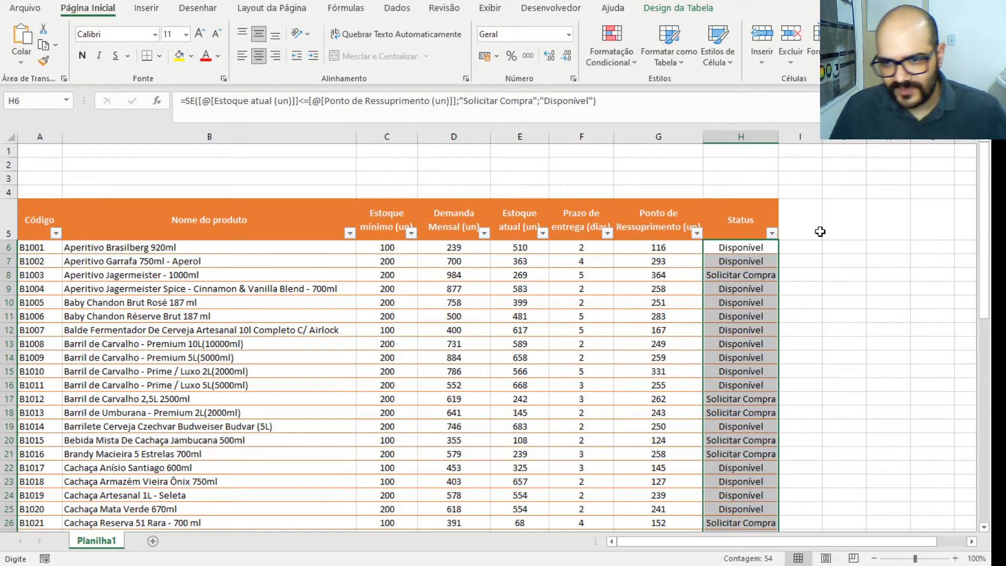
text(solicitar)
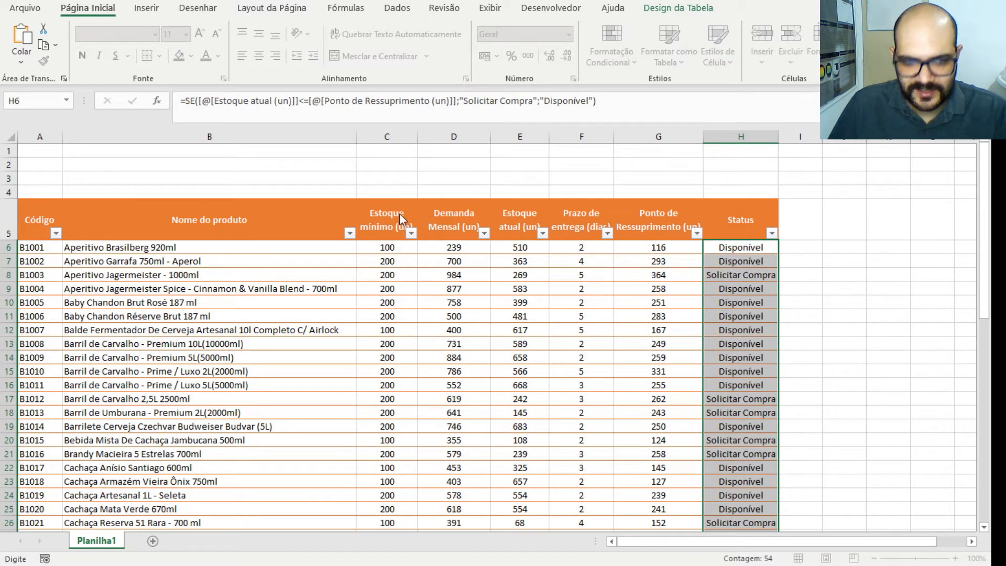
text(solicitar compra)
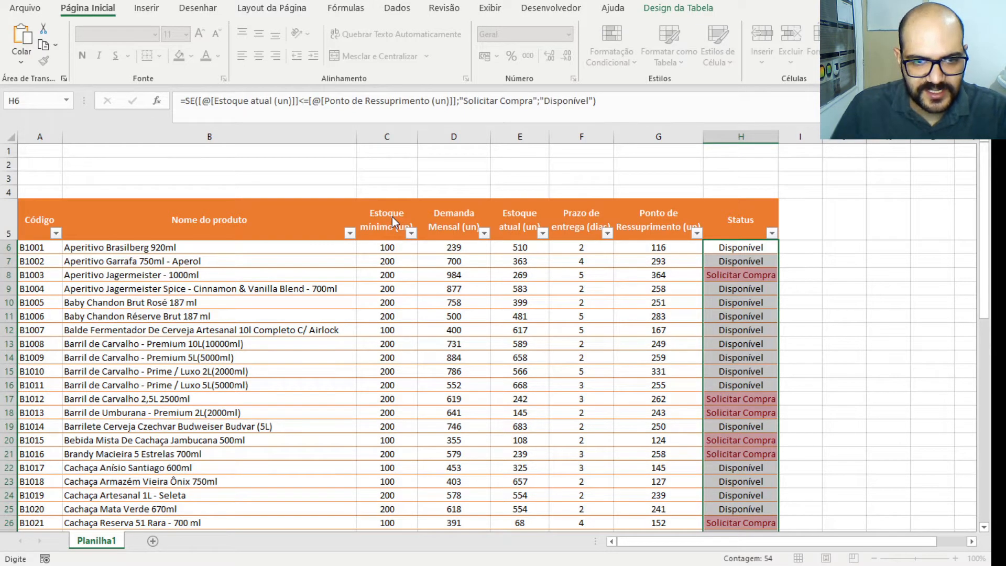
click(402, 246)
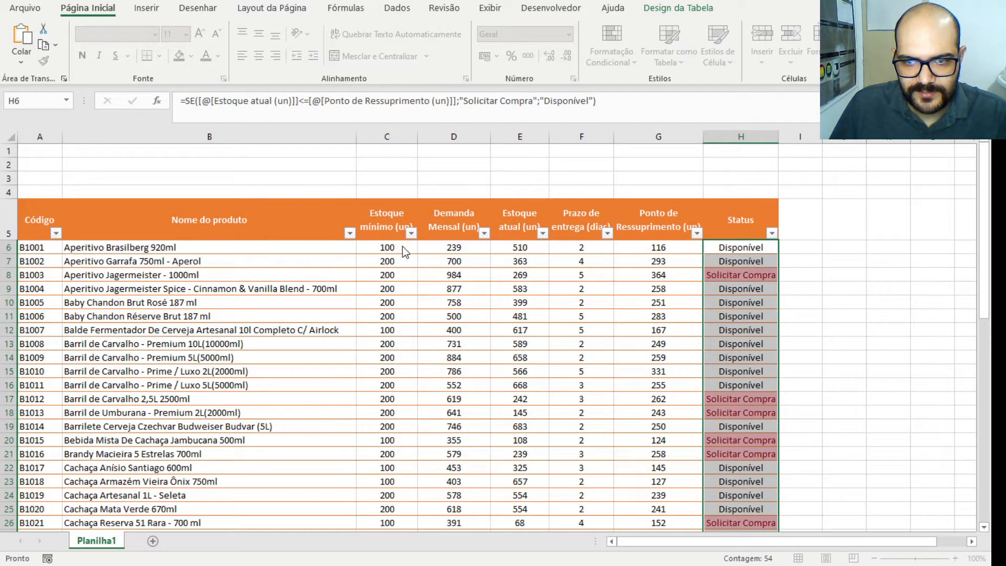
Add a second conditional formatting rule to the Status cells that shows "Disponível" with green fill and dark green text
click(817, 222)
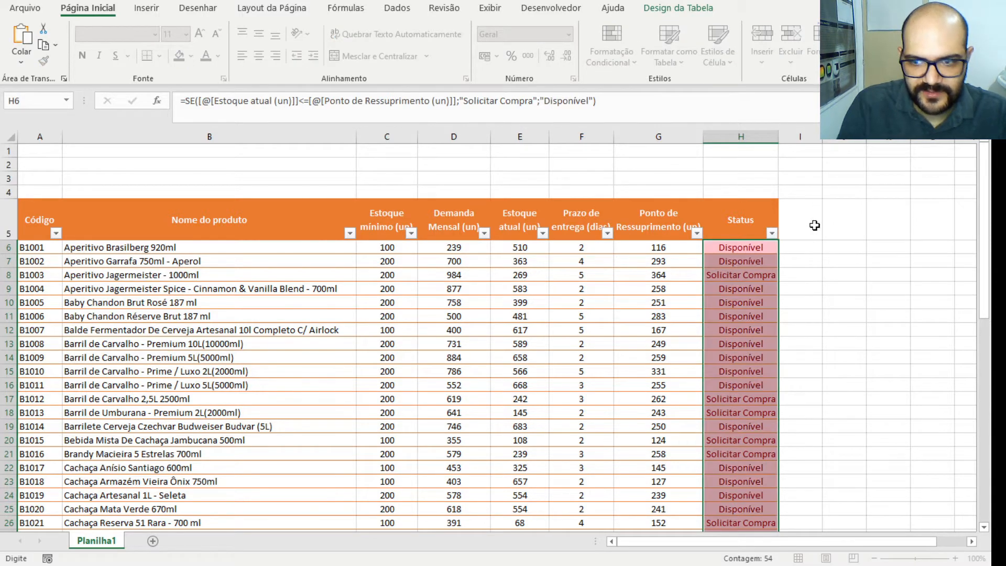
click(397, 246)
click(396, 246)
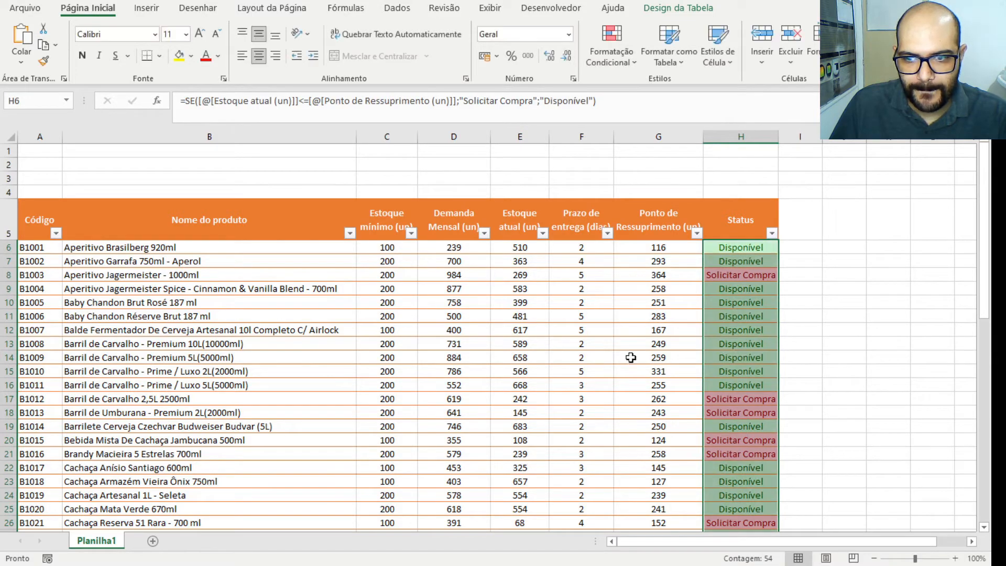
click(630, 357)
scroll(635, 390, down, 2)
scroll(635, 390, down, 6)
scroll(635, 391, up, 8)
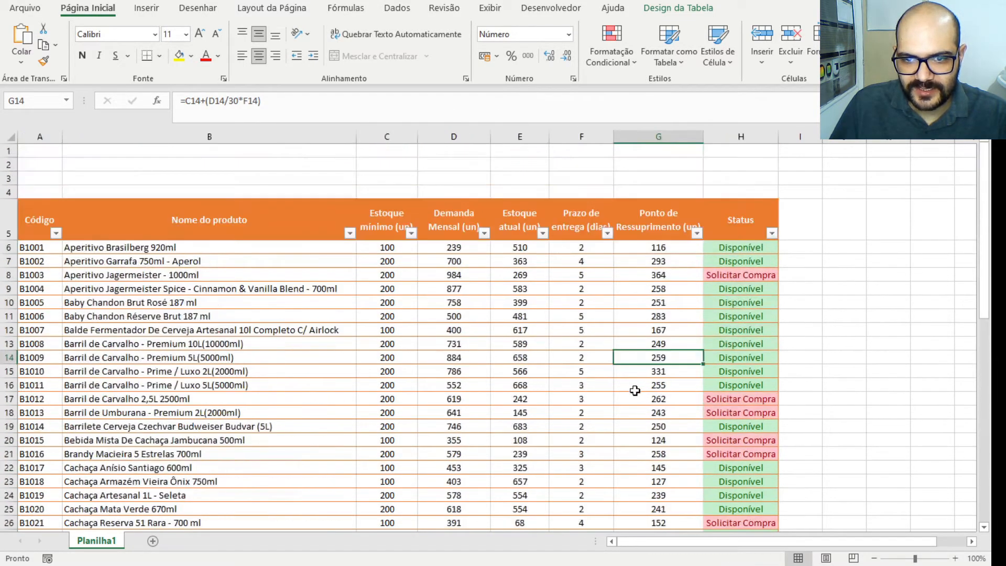
Set the current stock of product B1004 in E9 to 200 and check its status in H9
click(528, 292)
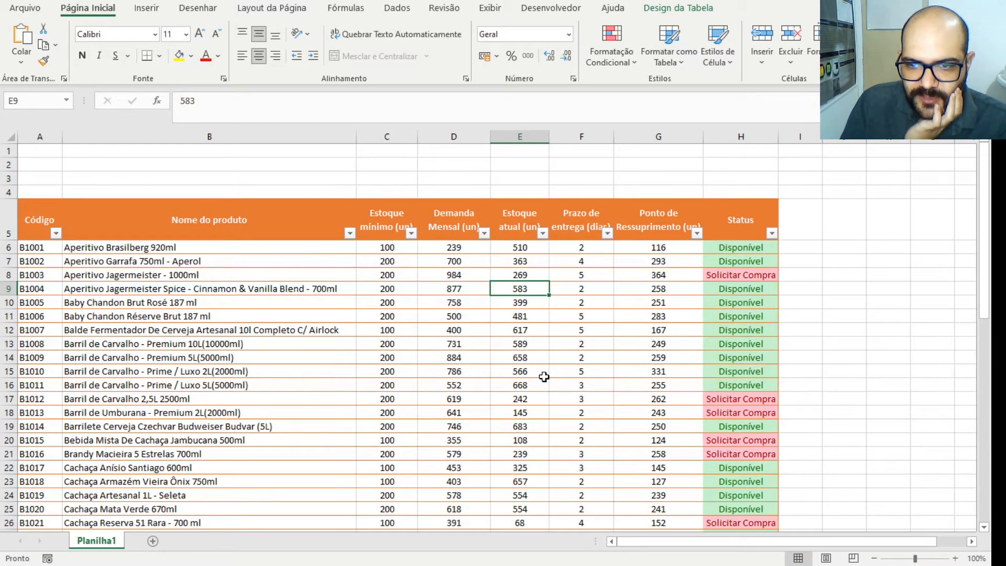
text(200)
key(Return)
click(769, 278)
click(760, 300)
click(743, 289)
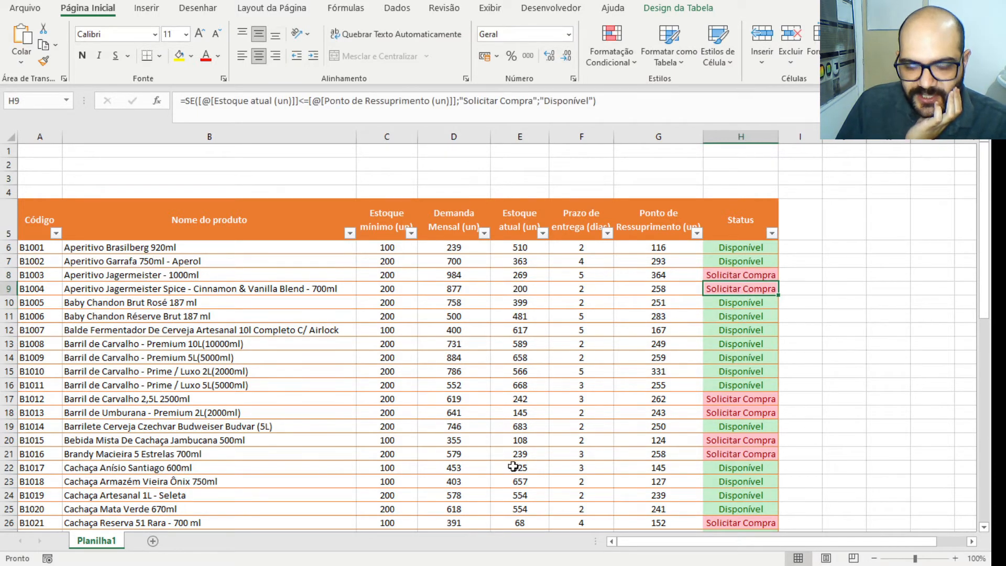
click(514, 357)
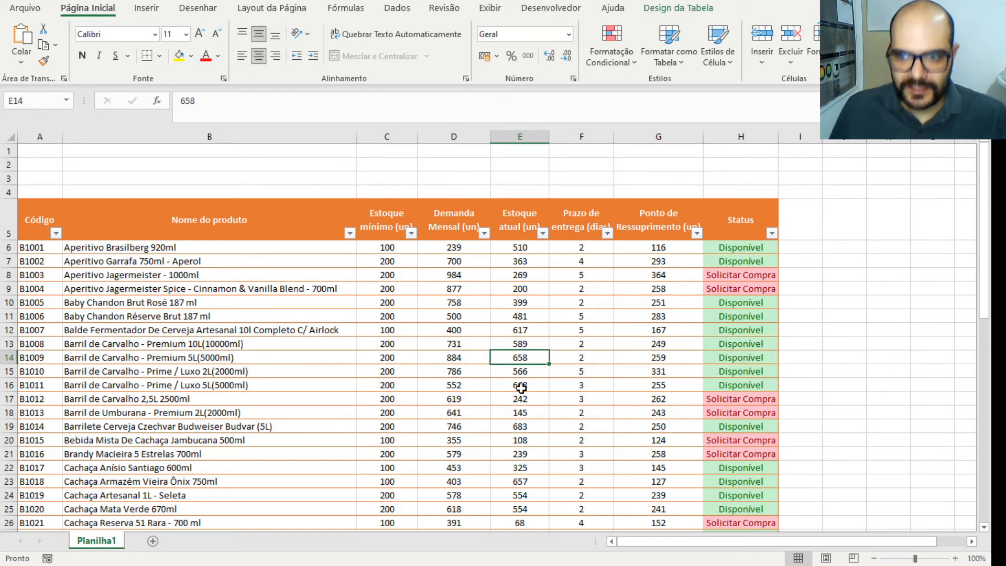
Add a unit value column to the table by entering the header "Valor unitário (R$)" in I5
click(784, 225)
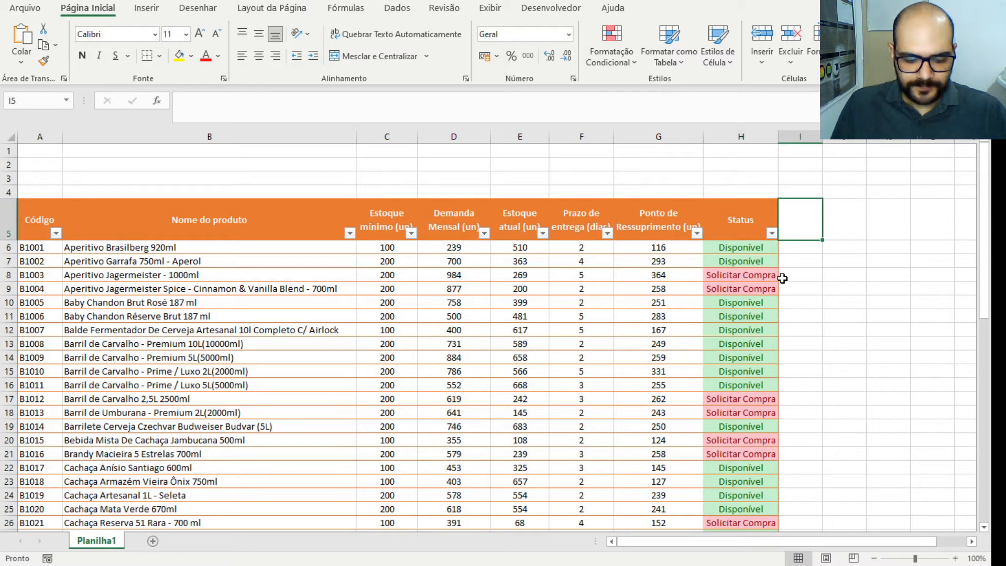
text(C)
key(BackSpace)
text(Valor )
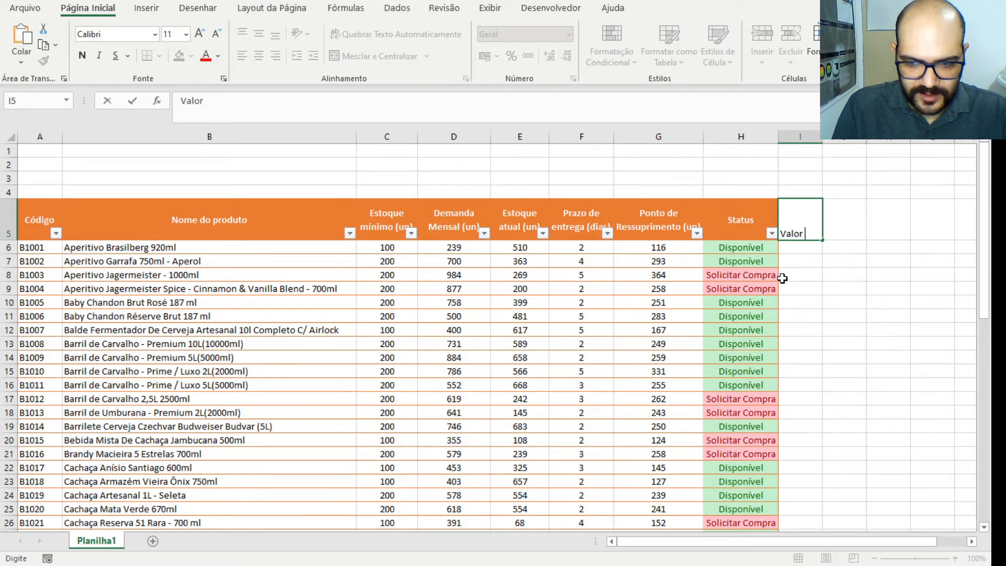
text(uni)
text(tário)
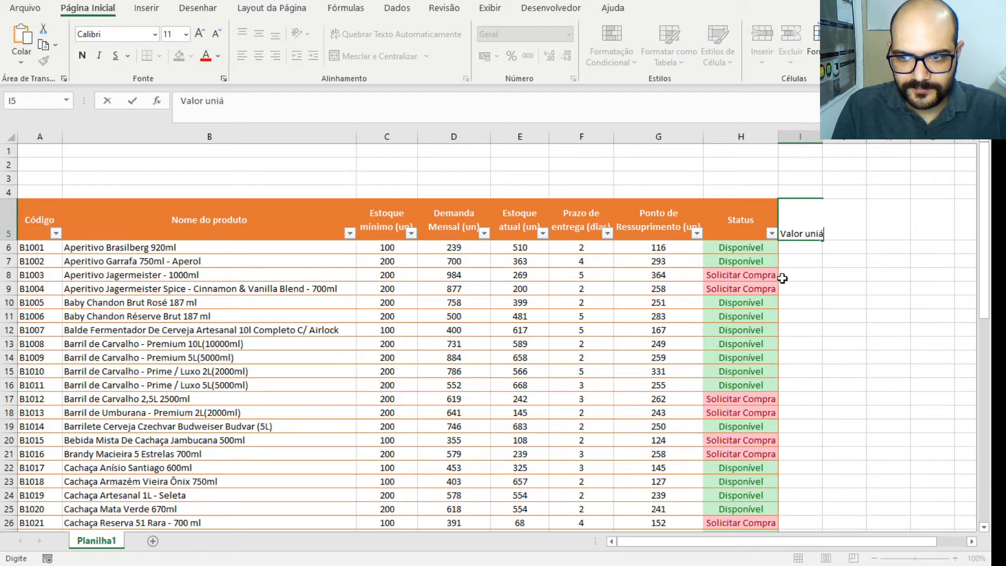
text( (R$)
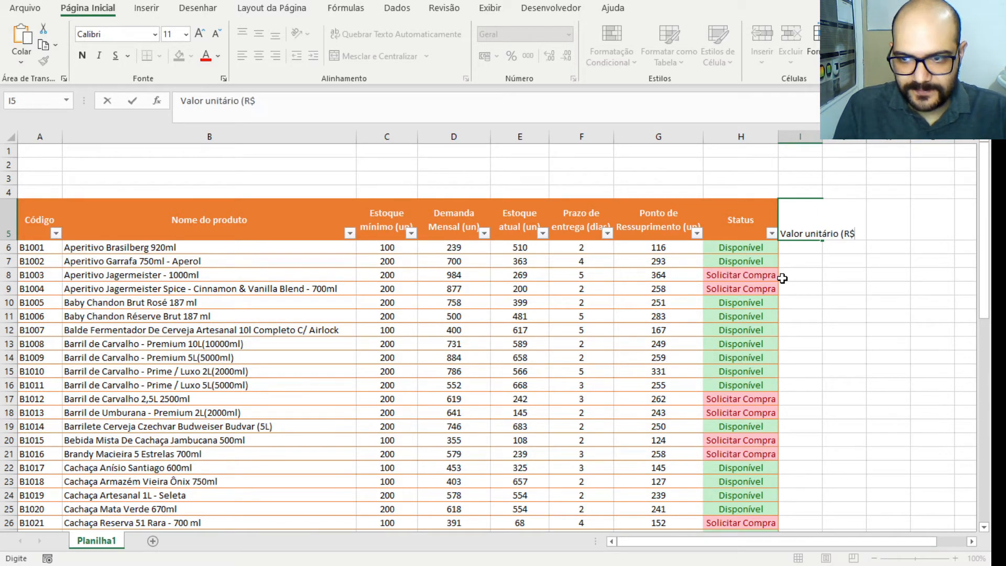
text())
key(Return)
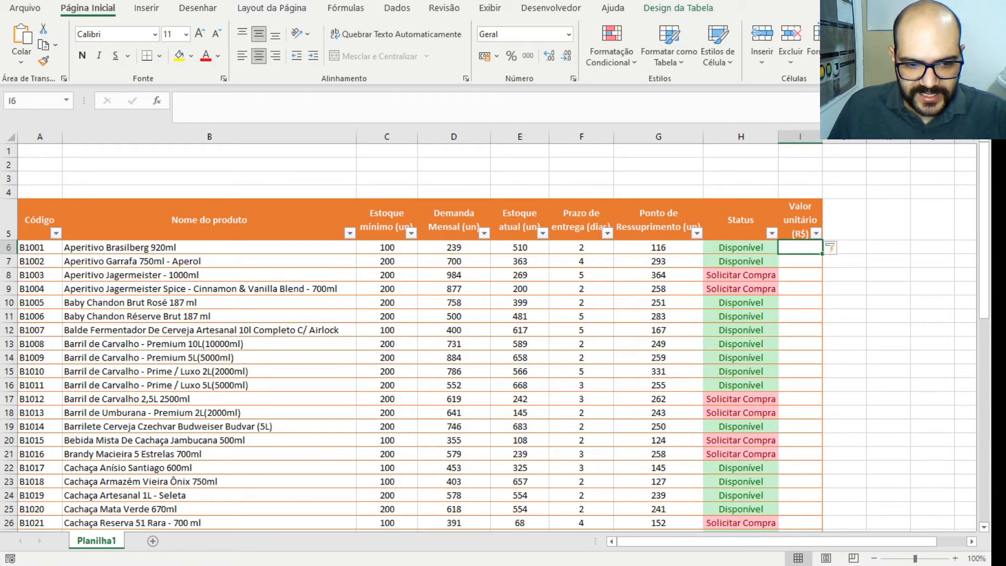
Paste the unit values copied from the other window into I6:I59 and fit column I to its contents
key(alt+Tab)
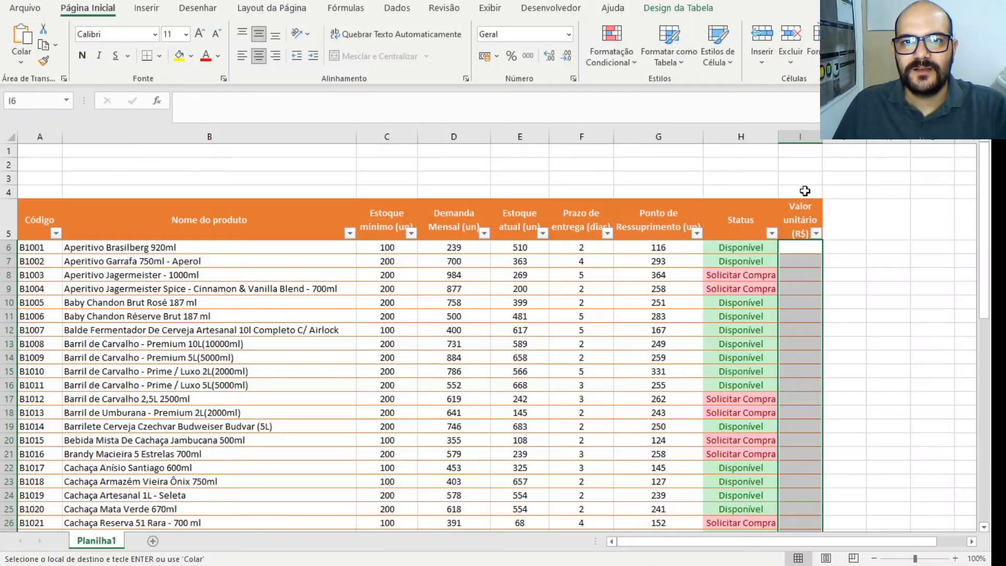
click(807, 265)
click(807, 247)
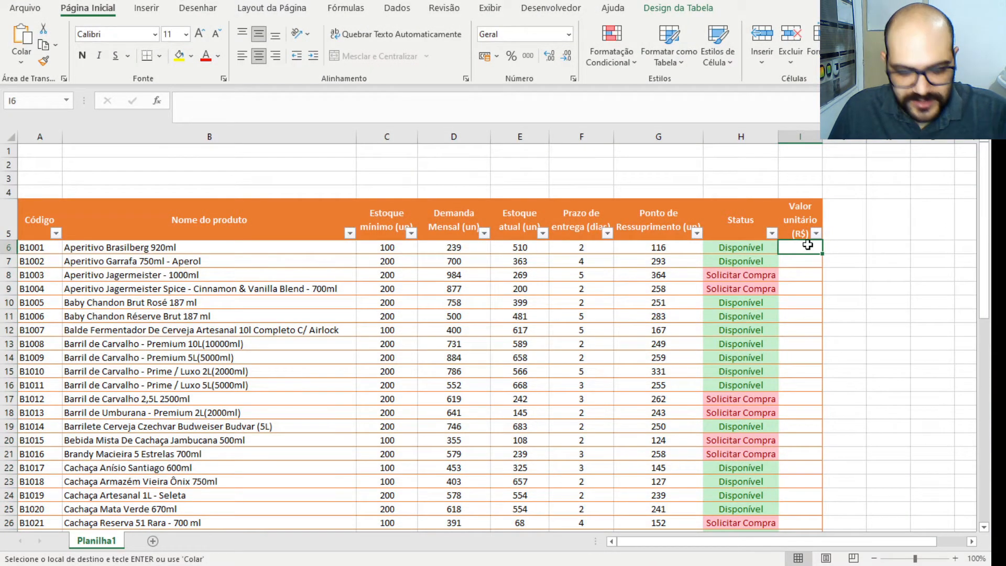
key(ctrl+v)
double_click(822, 136)
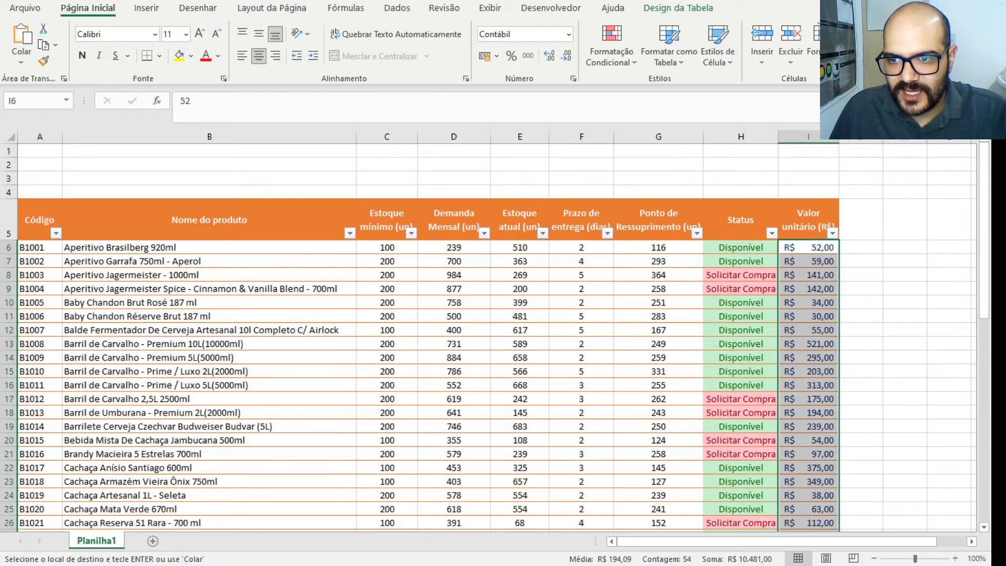
click(833, 278)
scroll(836, 291, down, 2)
scroll(841, 297, down, 11)
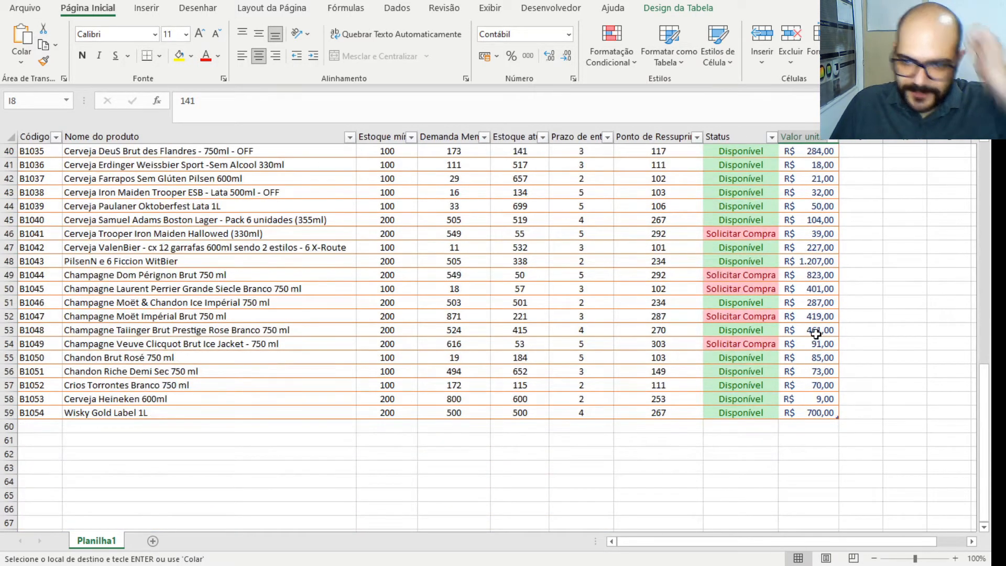
Apply one uniform font color to all the table data in A6:I59
scroll(815, 333, up, 13)
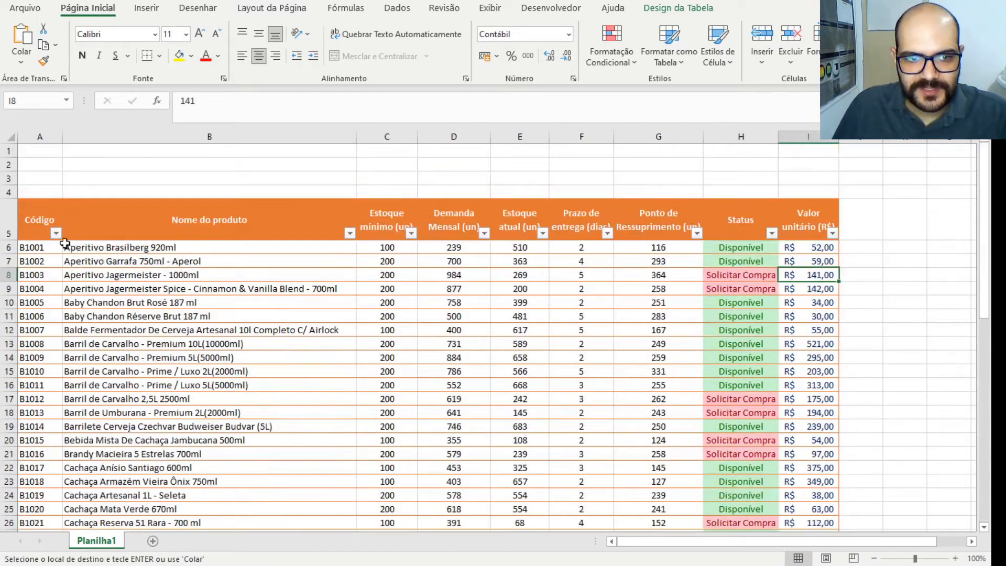
drag(35, 247, 804, 503)
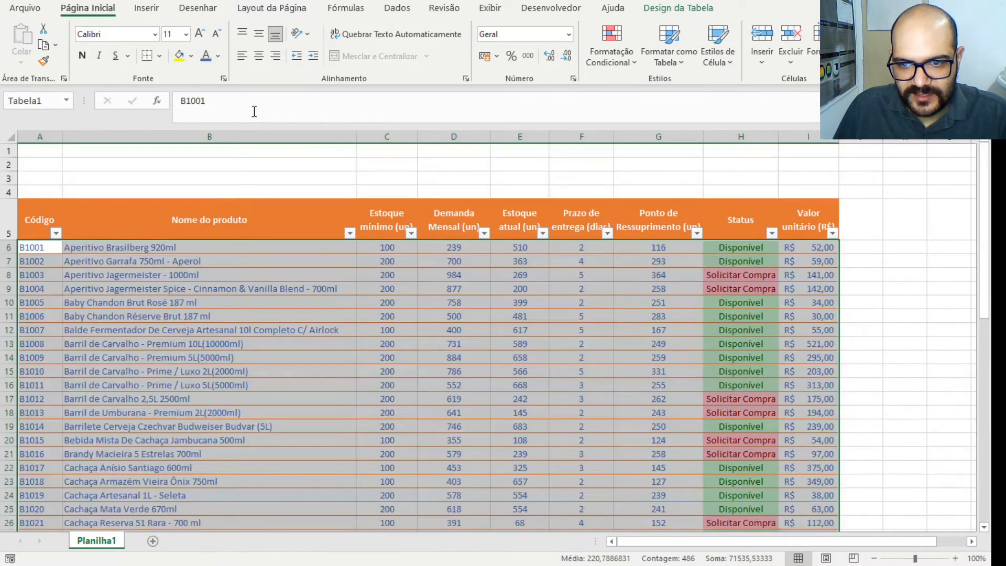
click(218, 51)
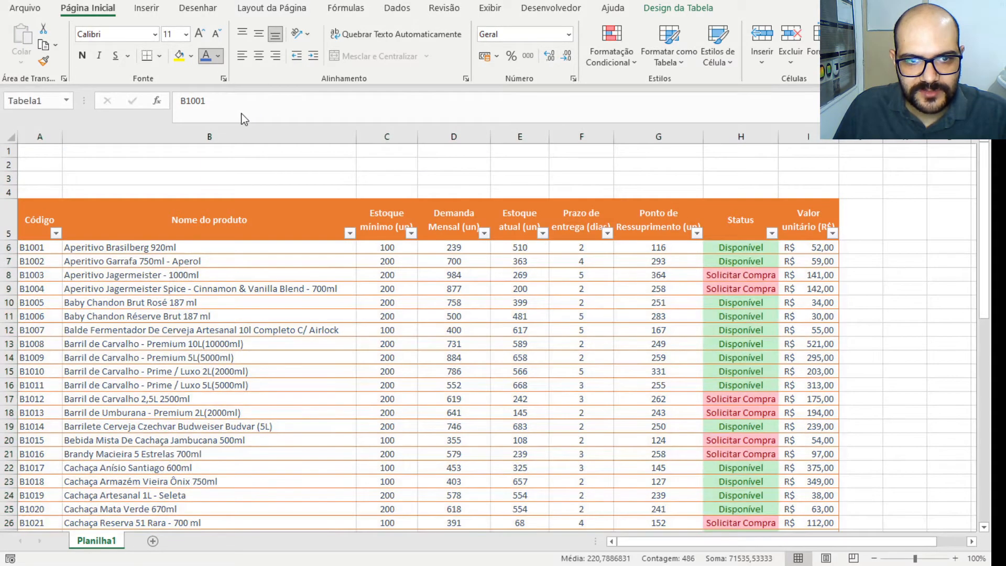
click(244, 111)
click(415, 329)
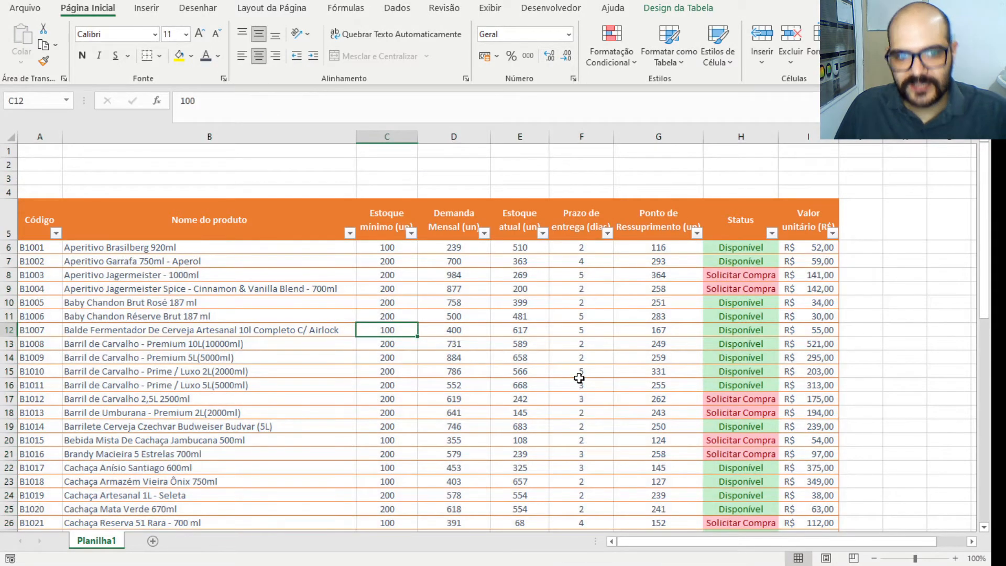
scroll(579, 377, down, 4)
scroll(579, 377, up, 4)
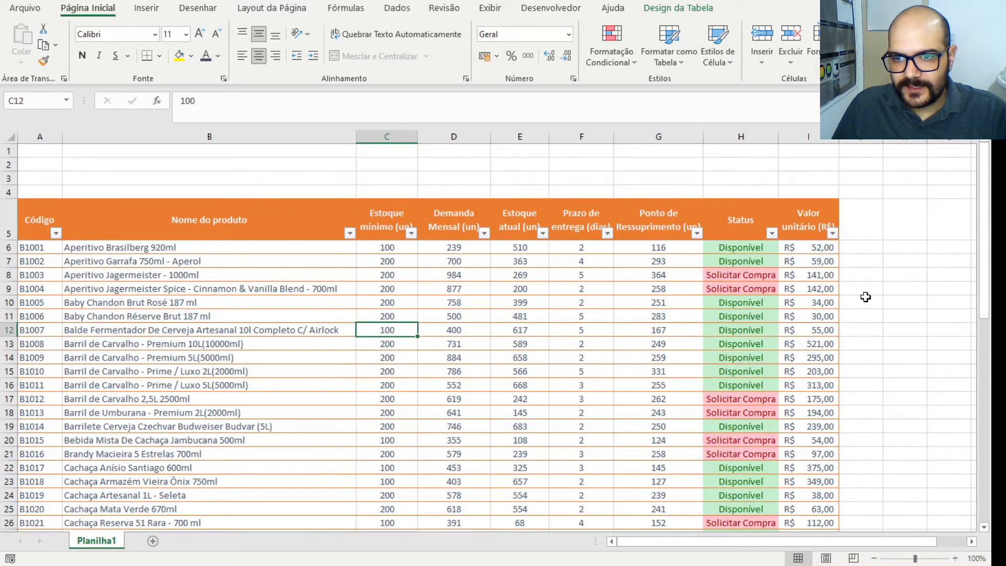
Add a total value column to the table by entering the header "Valor Total (R$)" in J5
click(852, 277)
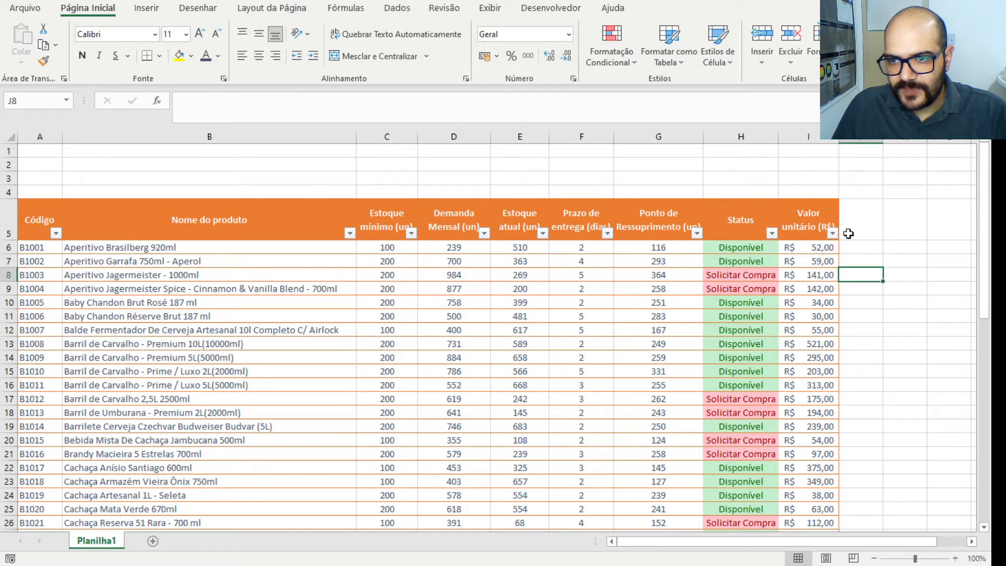
click(822, 249)
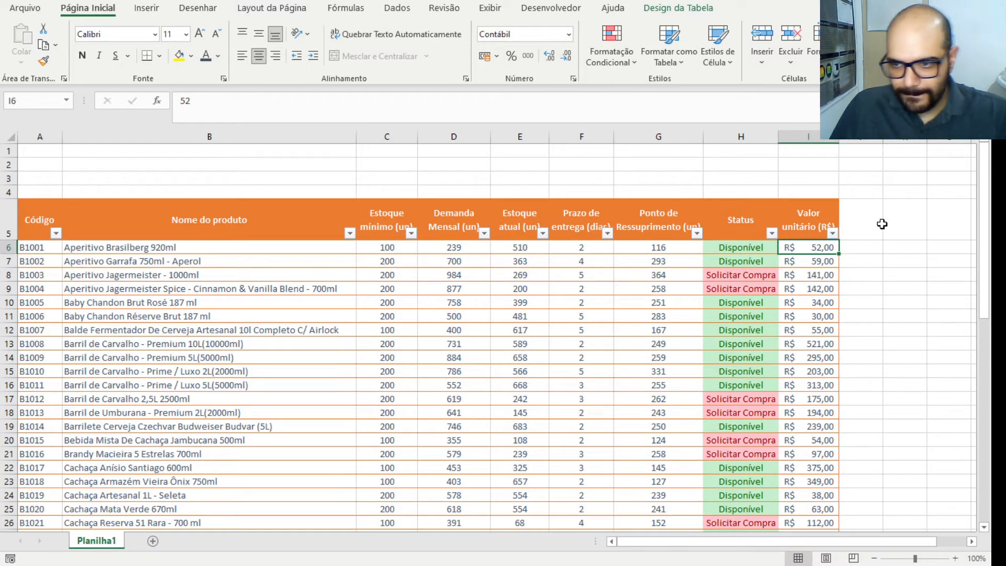
click(868, 210)
text(Valot)
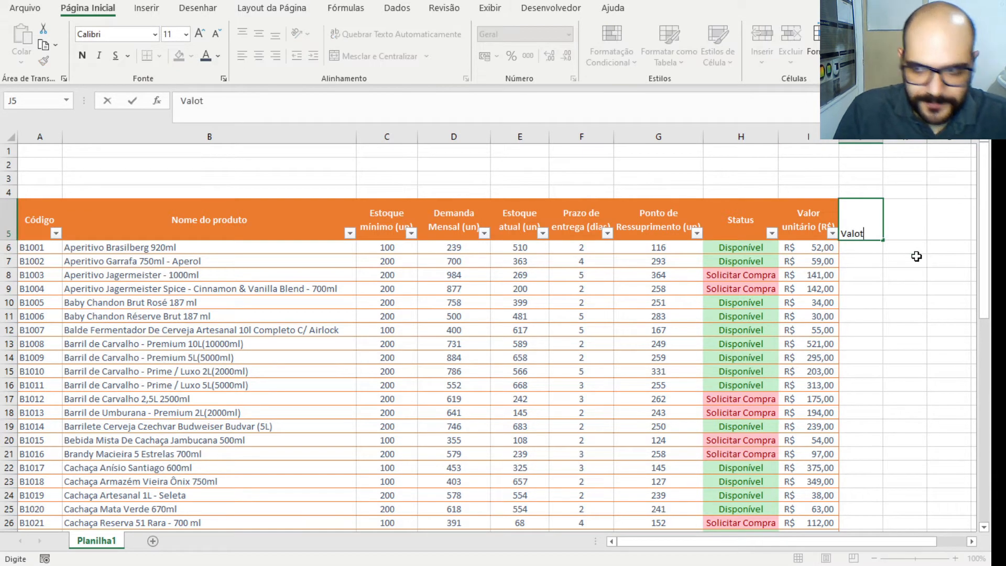
key(BackSpace)
key(BackSpace)
text(r Tot)
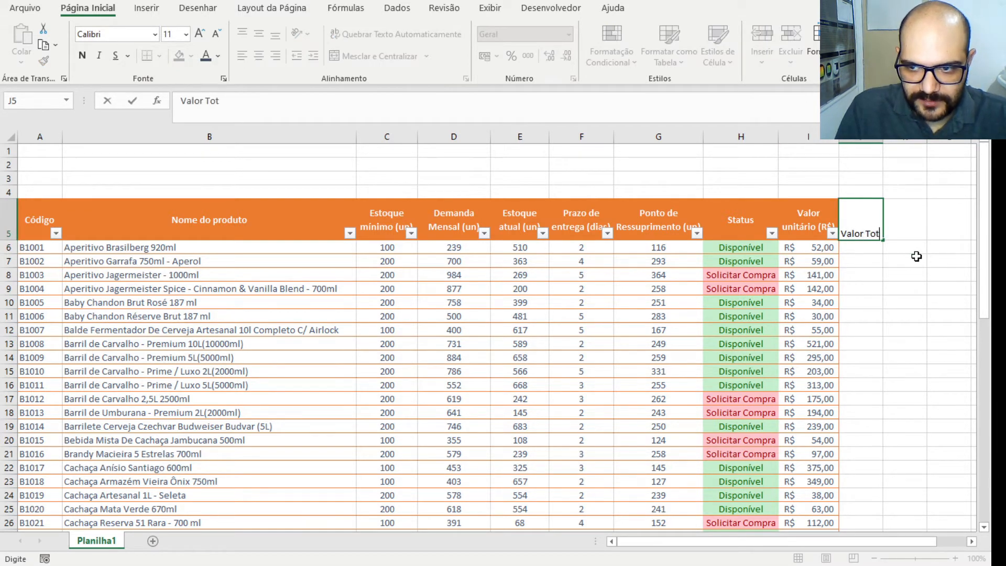
text(al (R$)
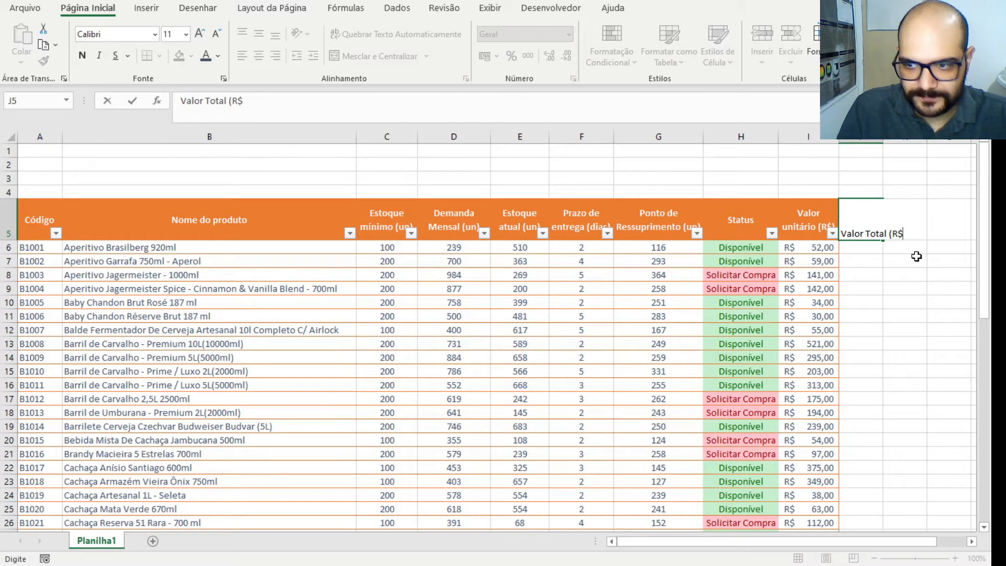
text())
key(Return)
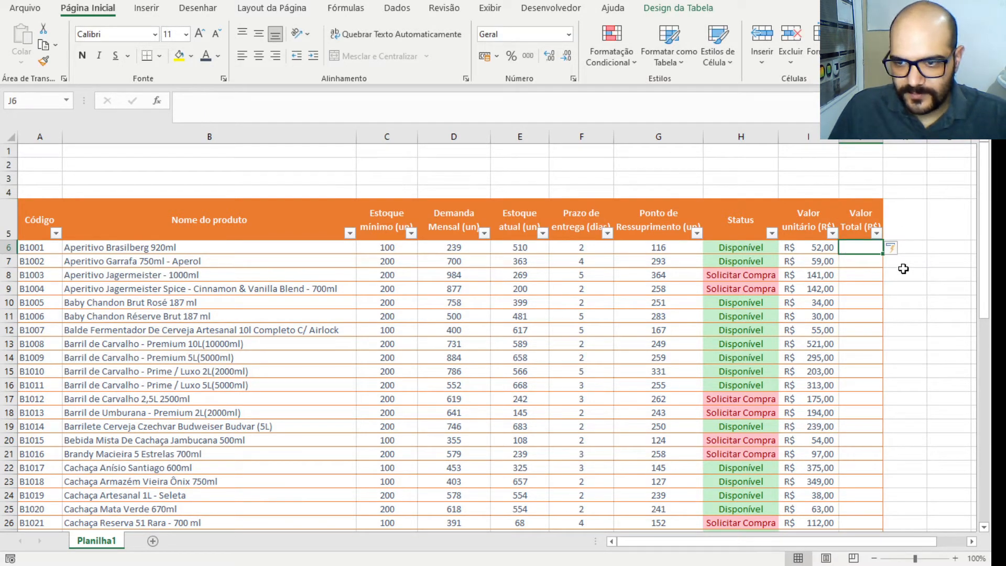
Fill the Valor Total column with =[@[Valor unitário (R$)]]*[@[Demanda Mensal (un)]] starting in J6 and fit column J to its contents
text(=)
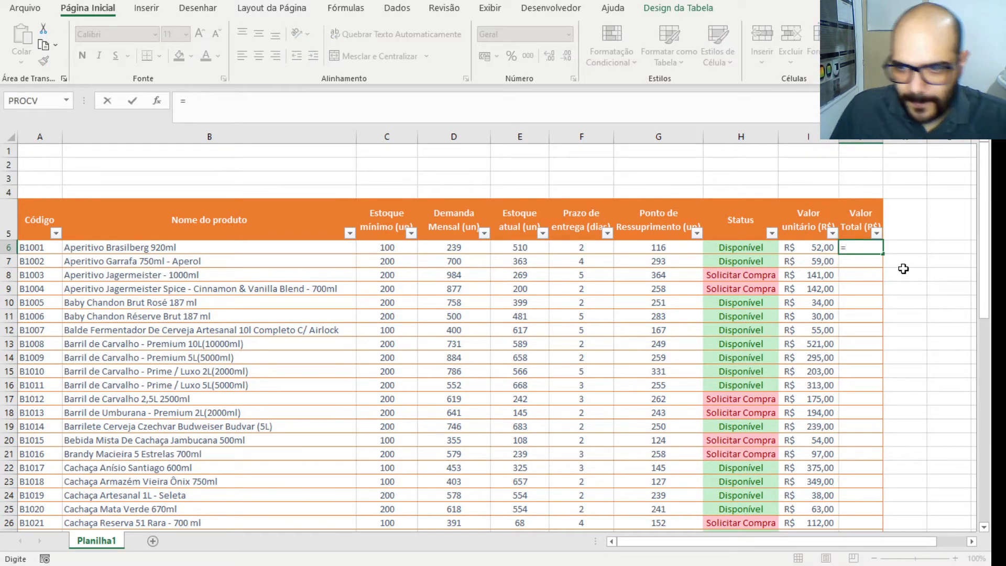
click(805, 250)
text(*)
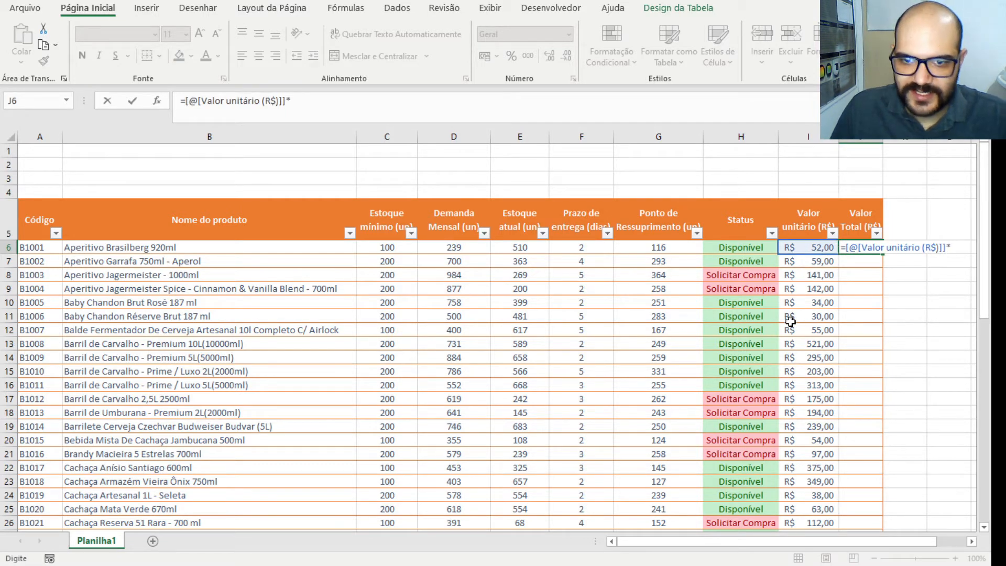
click(446, 251)
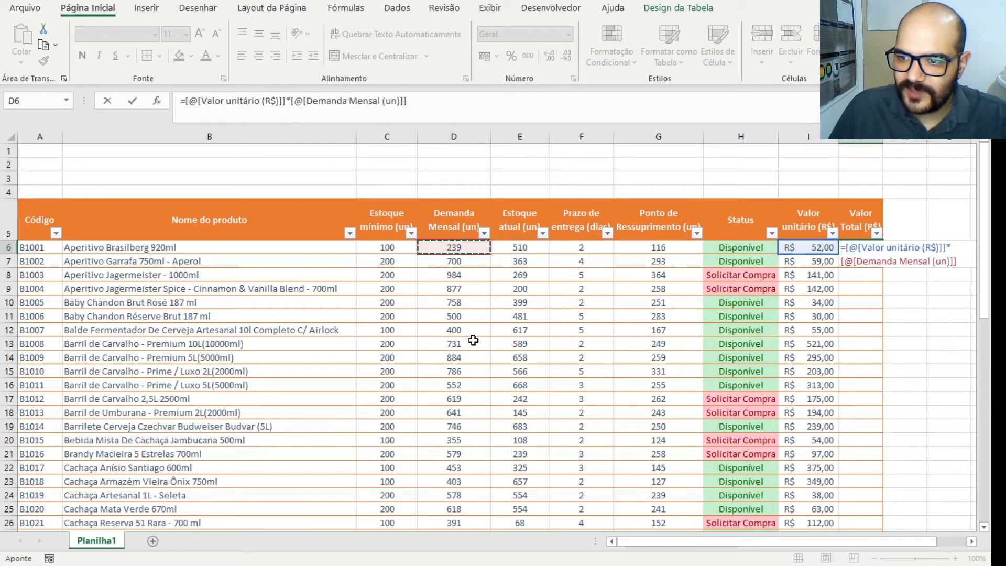
key(Return)
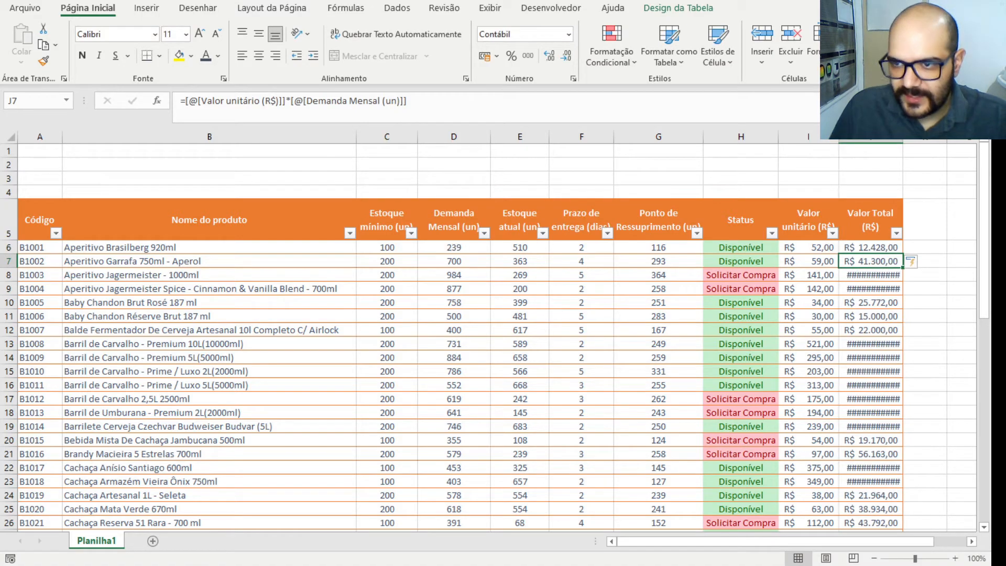
double_click(906, 141)
Look through the Valor Total (R$) column down to the last product, along with the rest of the table
scroll(865, 314, down, 7)
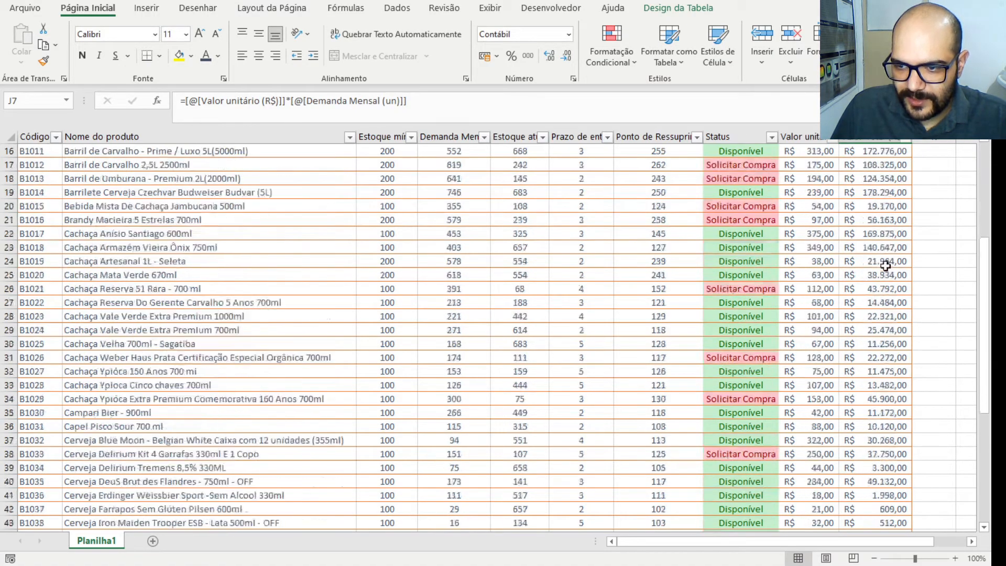
scroll(865, 333, down, 6)
scroll(889, 435, up, 13)
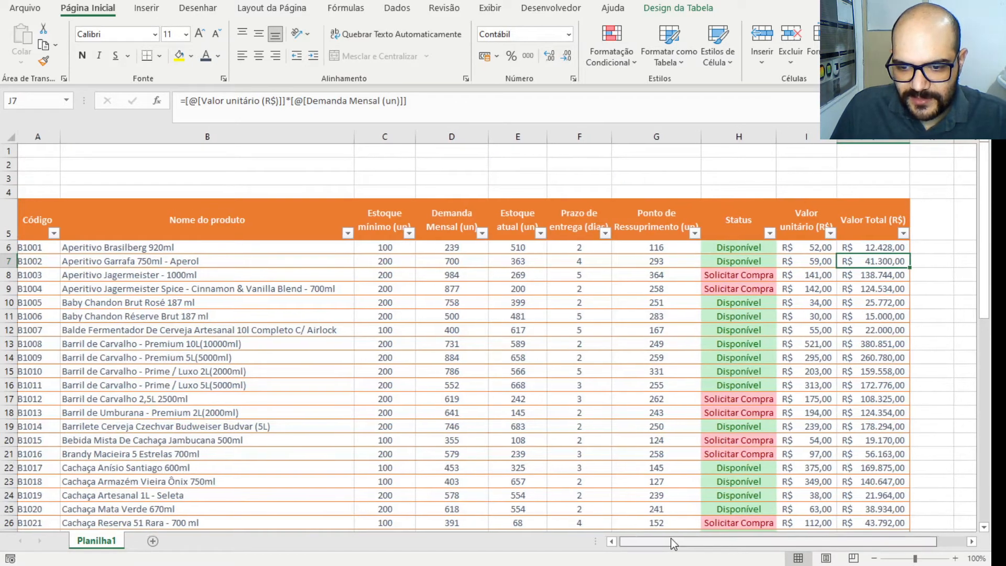
drag(671, 539, 687, 537)
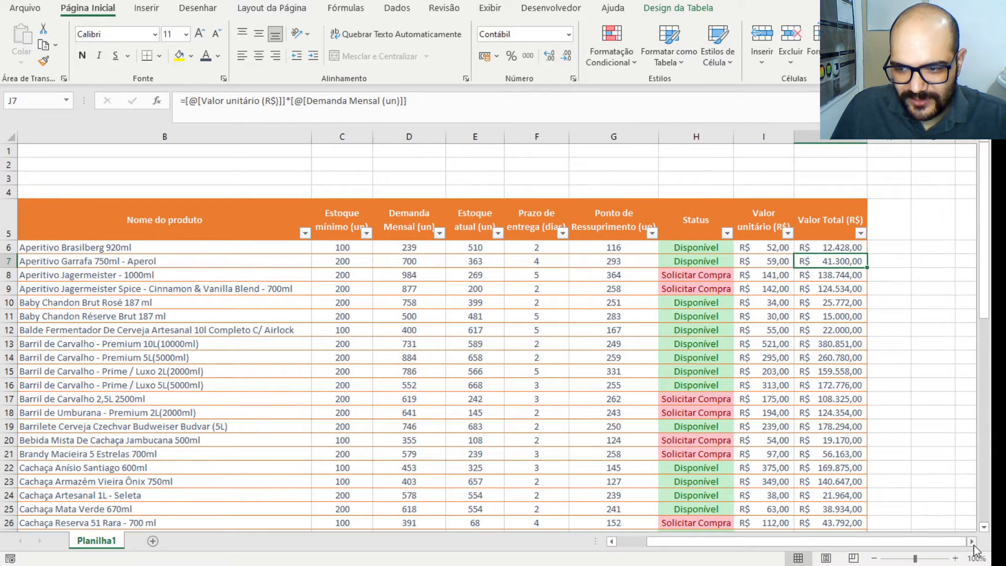
click(972, 541)
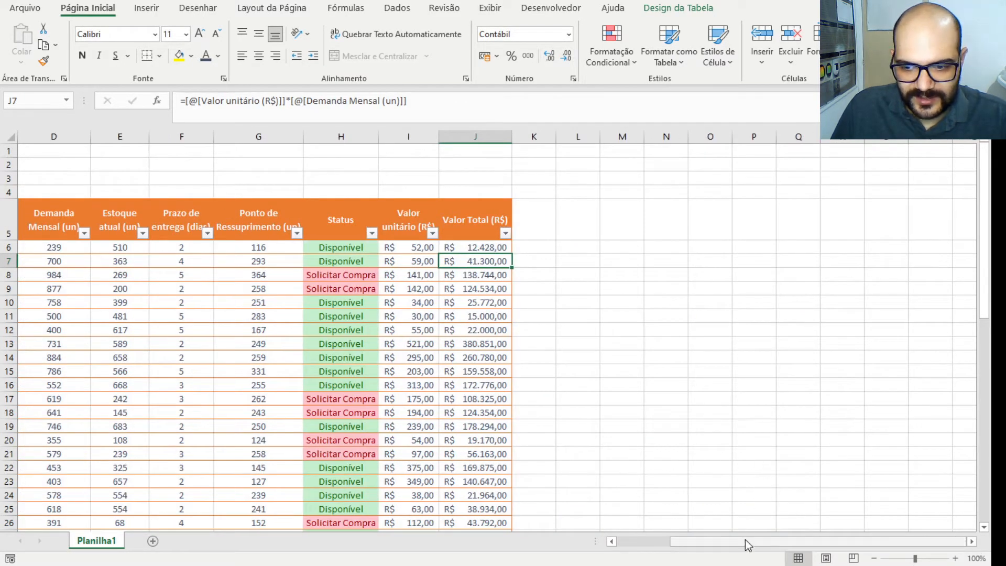
drag(749, 545, 674, 549)
scroll(88, 269, down, 13)
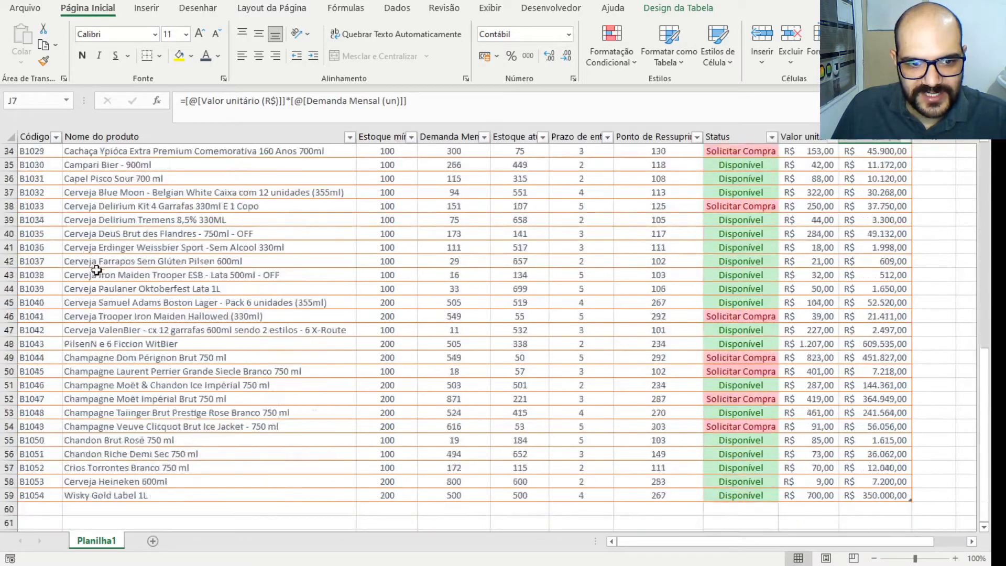
scroll(169, 372, up, 12)
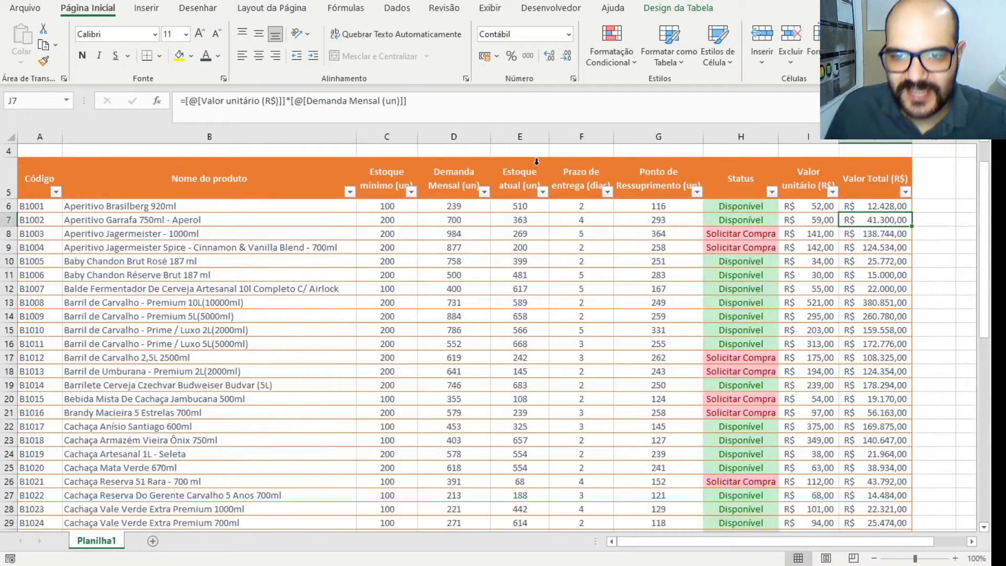
scroll(526, 241, down, 2)
scroll(531, 261, up, 2)
scroll(555, 246, down, 2)
scroll(681, 293, up, 3)
click(875, 166)
click(816, 190)
click(816, 152)
click(809, 167)
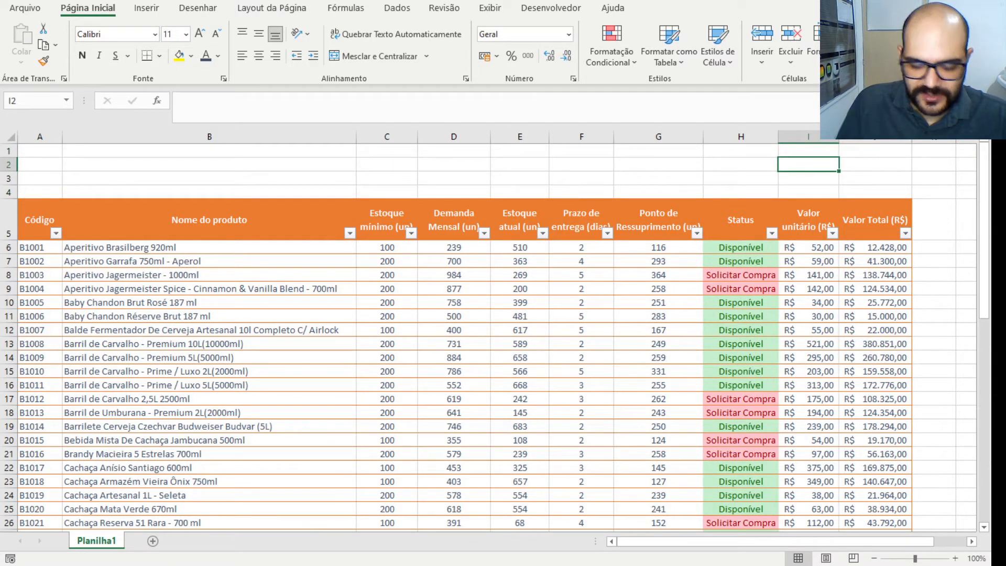
click(892, 274)
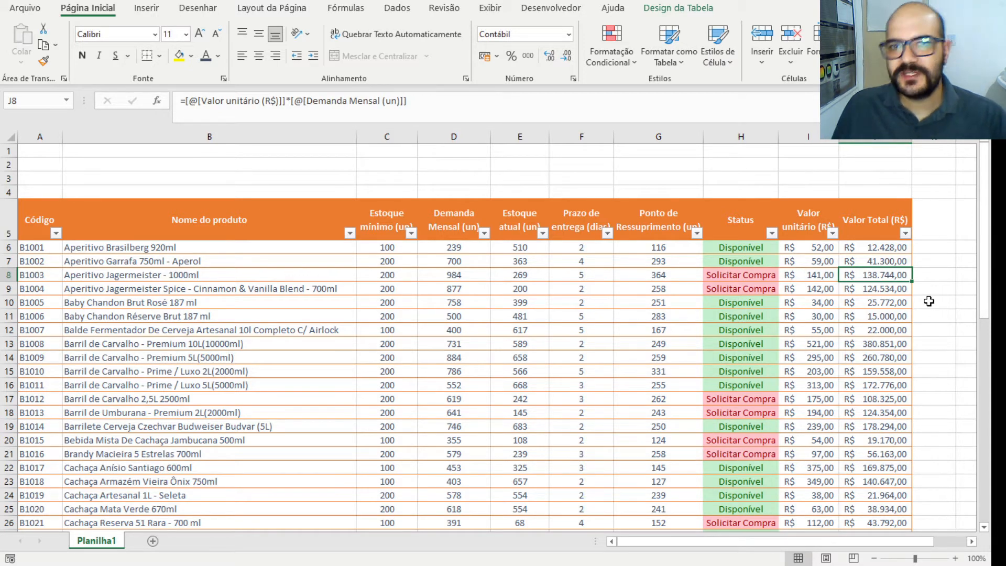
Enter the label "Somatória" in I3 above the table
click(829, 180)
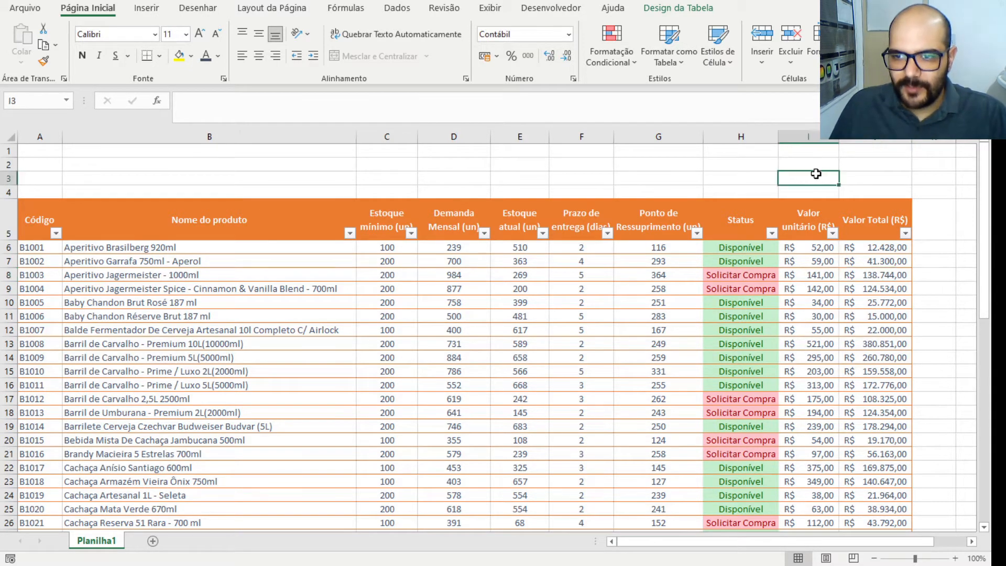
text(Va)
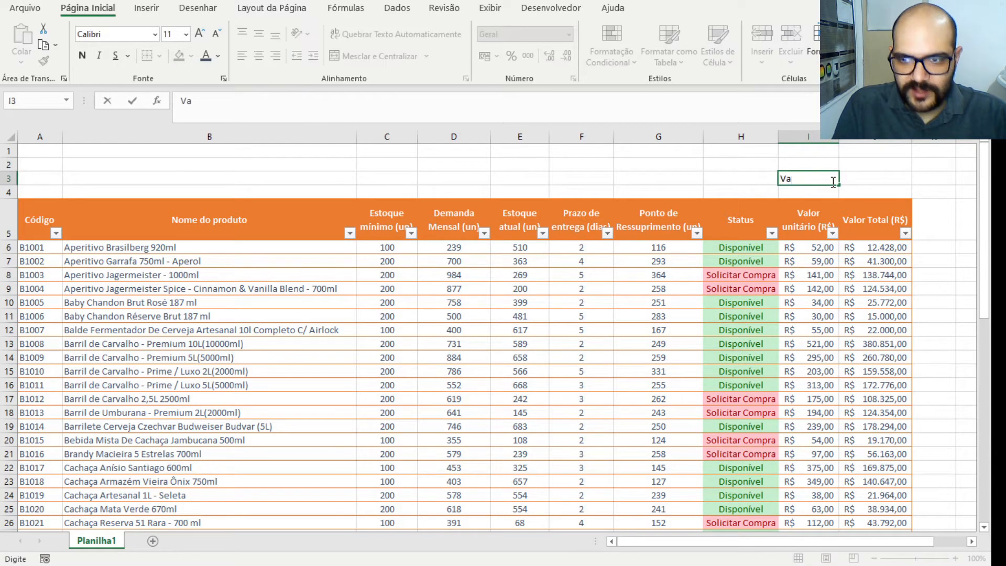
key(BackSpace)
key(BackSpace)
text(Somat)
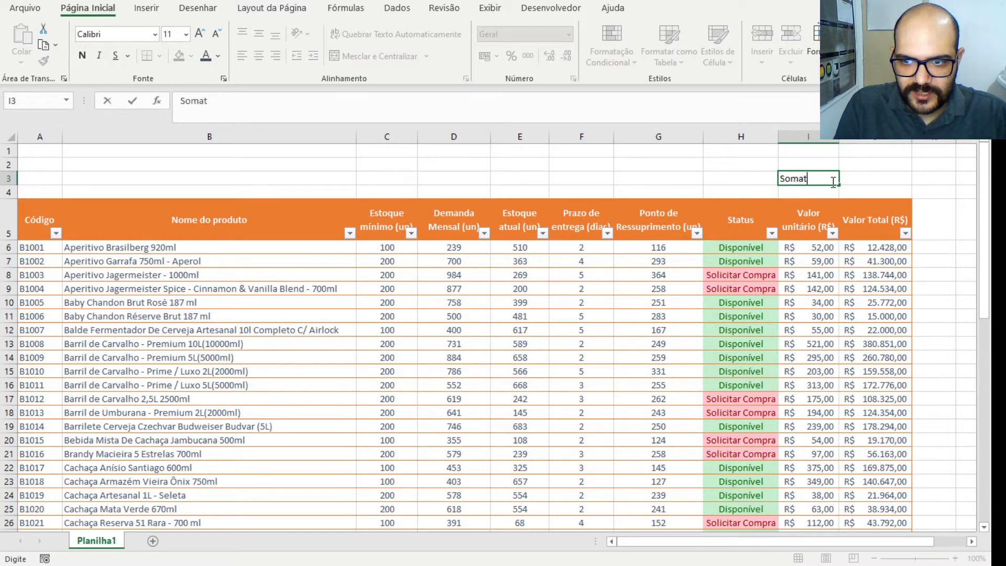
text(ória)
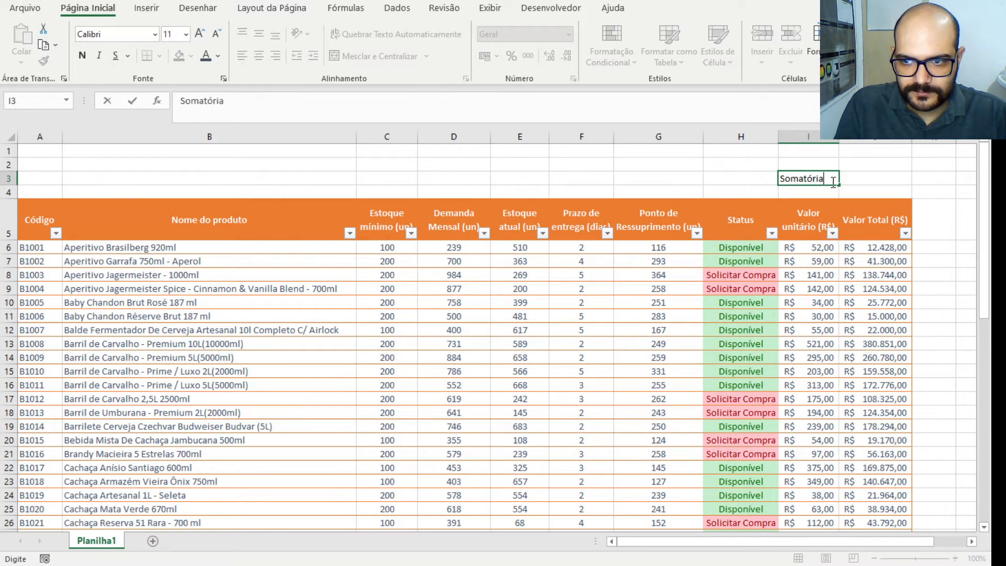
key(Tab)
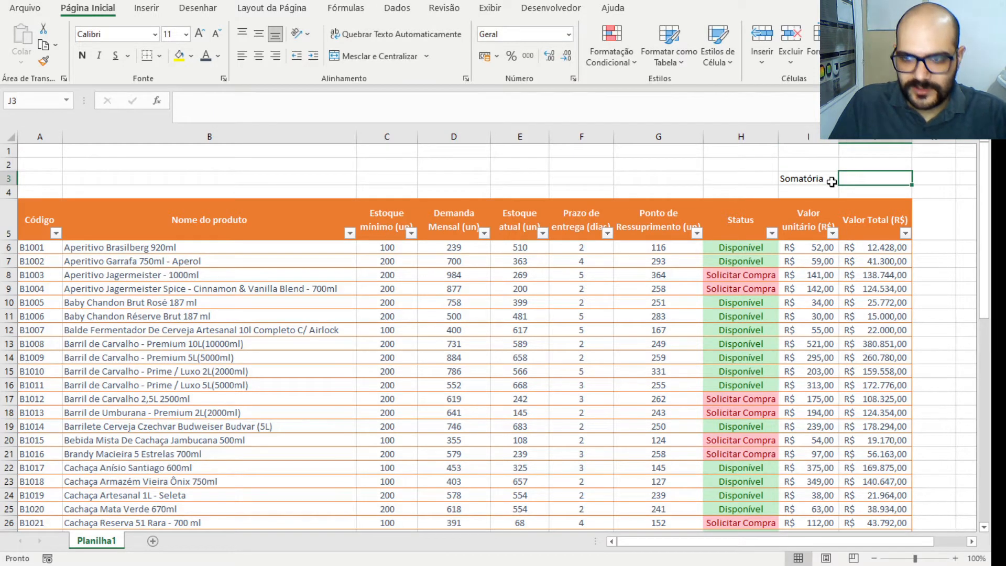
Sum the whole Valor Total column in J3 with =SOMA(Tabela1[Valor Total (R$)]) and check the formula
text(=soma()
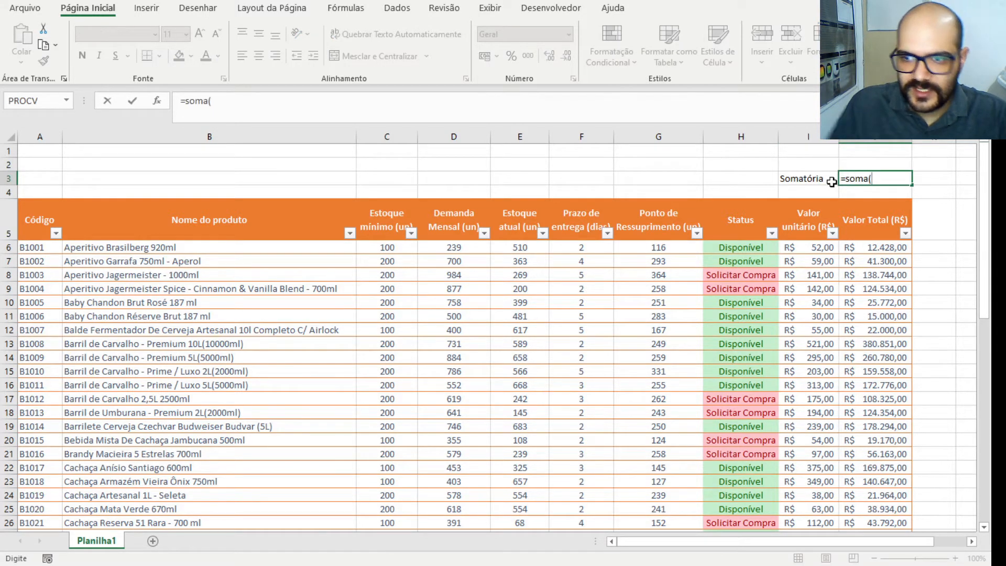
drag(876, 247, 876, 545)
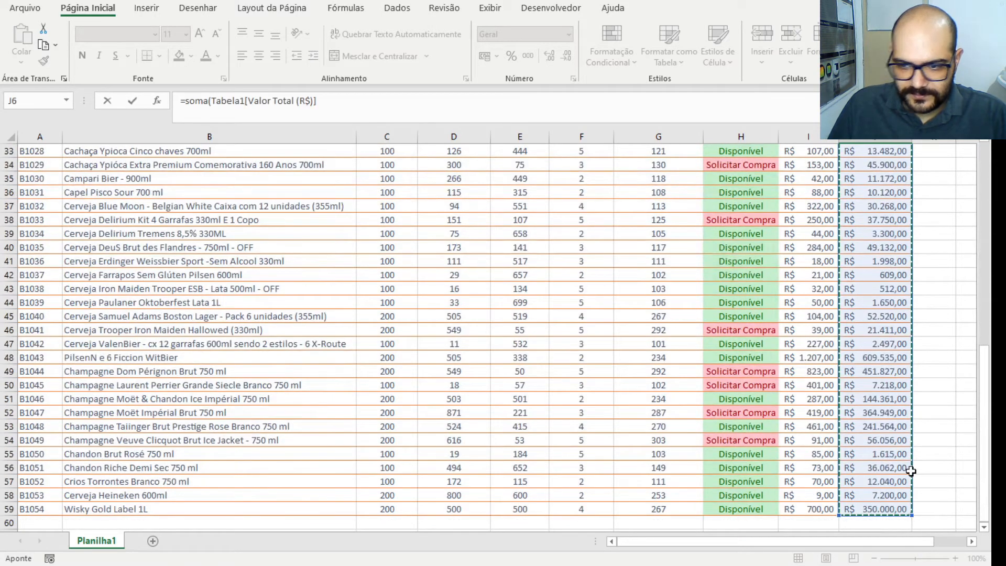
key(Return)
scroll(910, 471, up, 1)
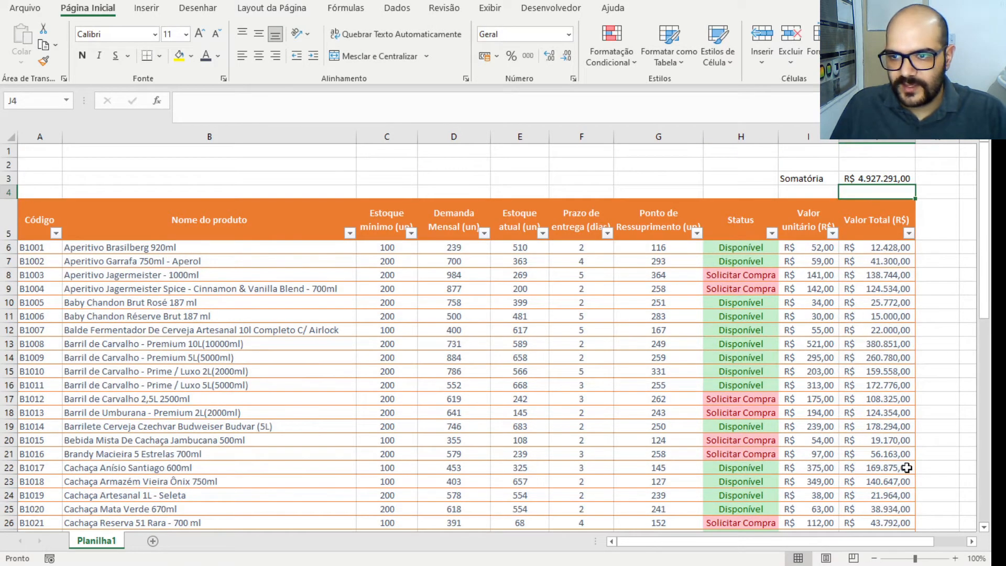
click(899, 178)
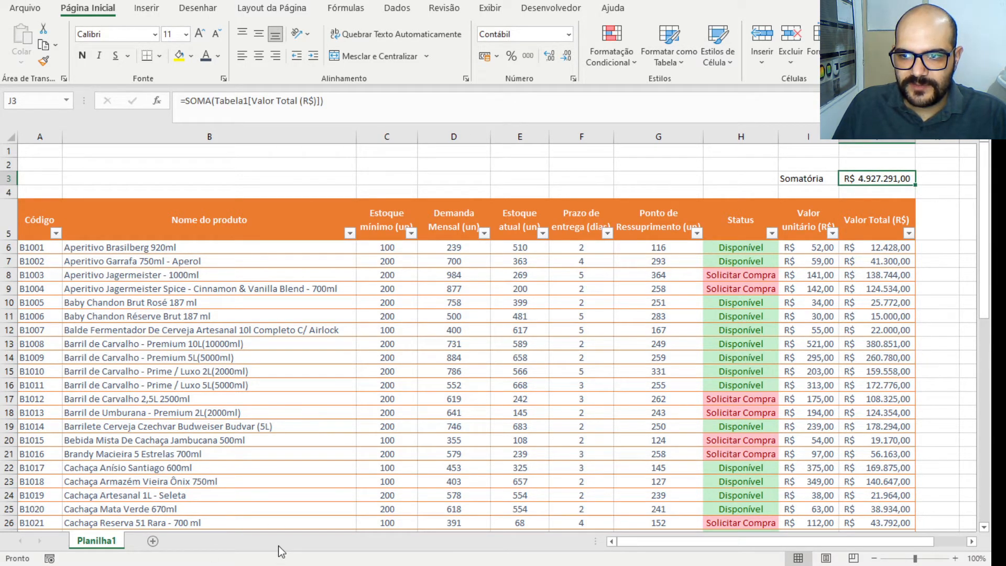
click(192, 524)
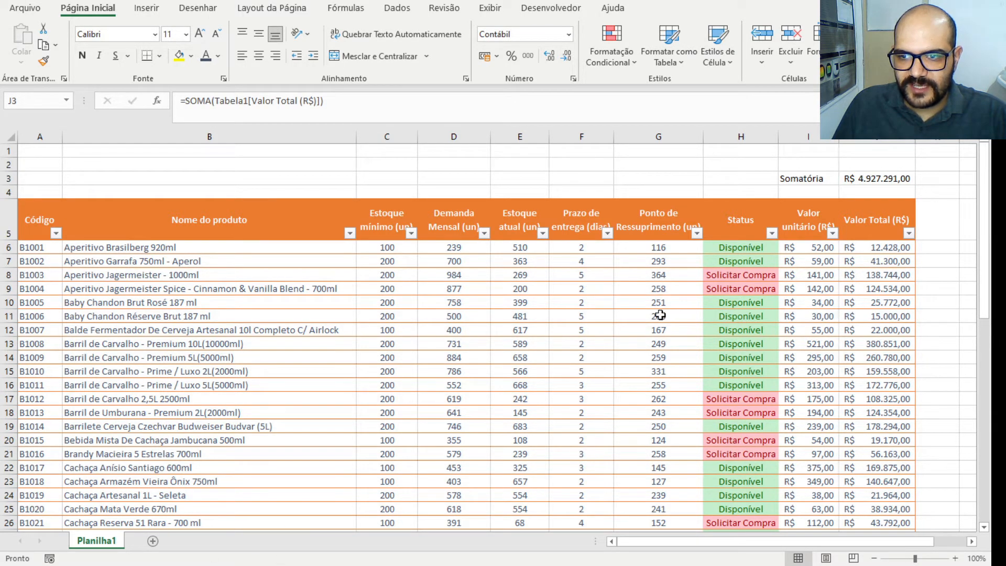
click(671, 342)
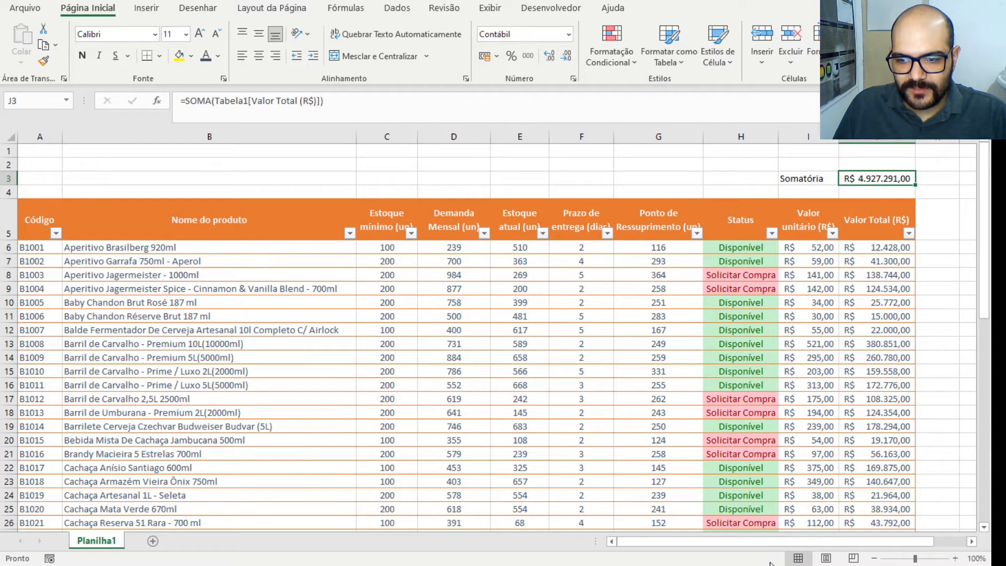
drag(774, 542, 818, 545)
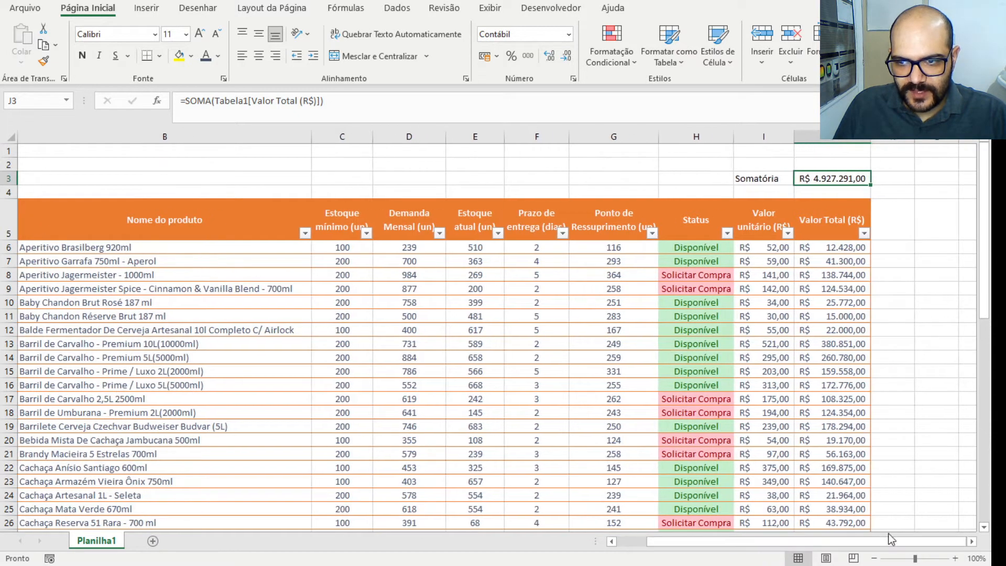
Add a "Valor Percentual" column header in K5 beside Valor Total (R$) and widen column K to fit it
click(972, 542)
click(973, 541)
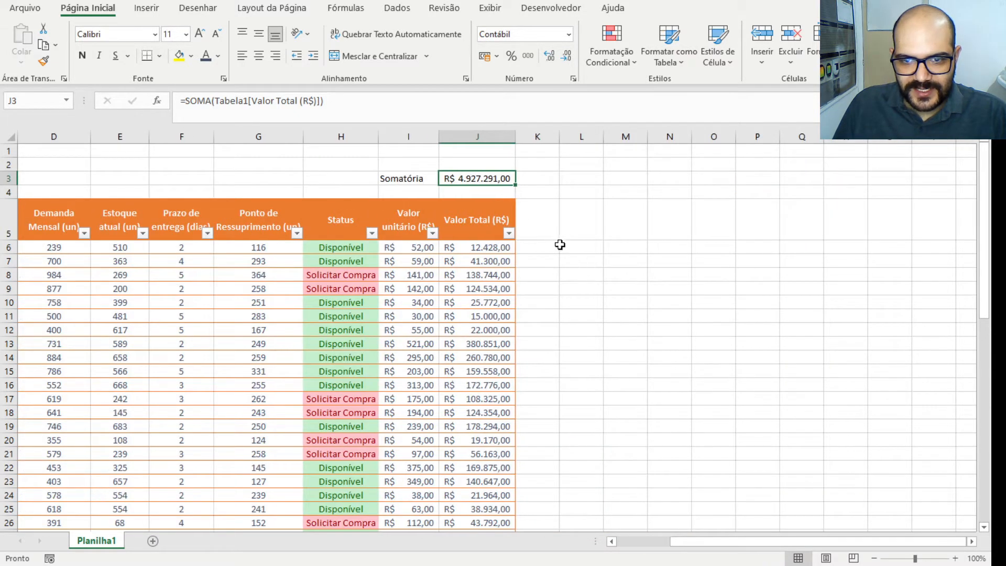
click(544, 226)
text(d)
key(BackSpace)
text(V)
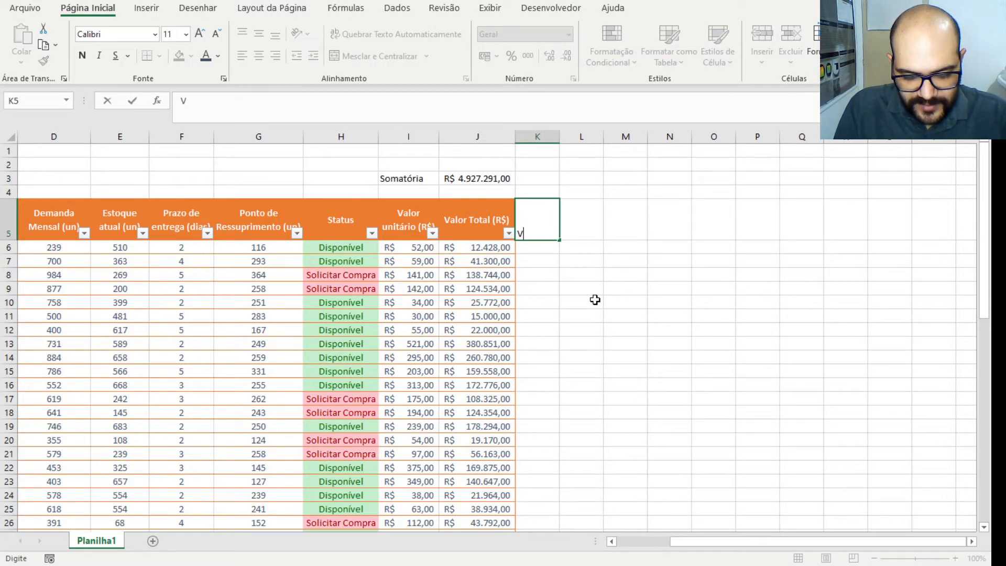
text(alor Percentual)
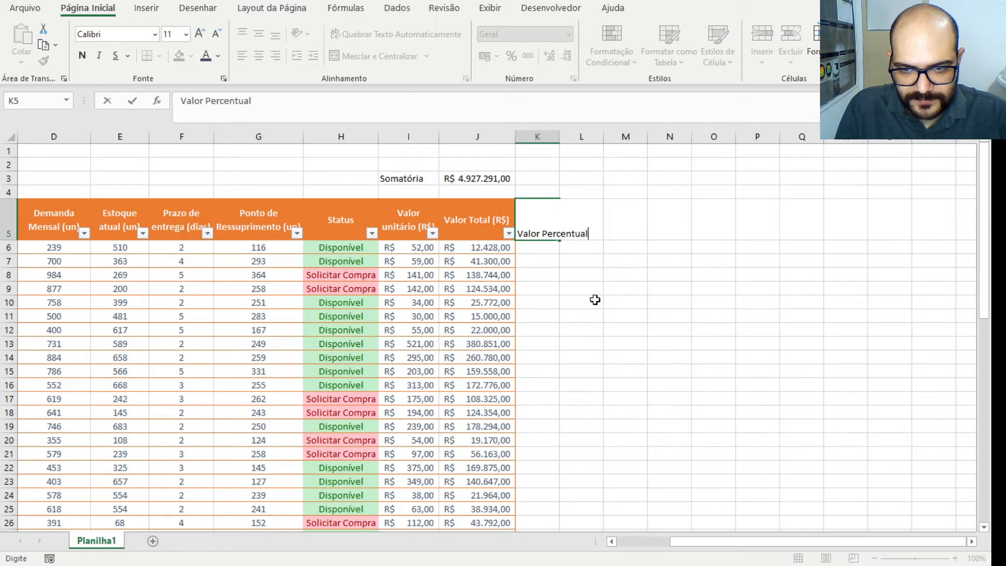
key(Return)
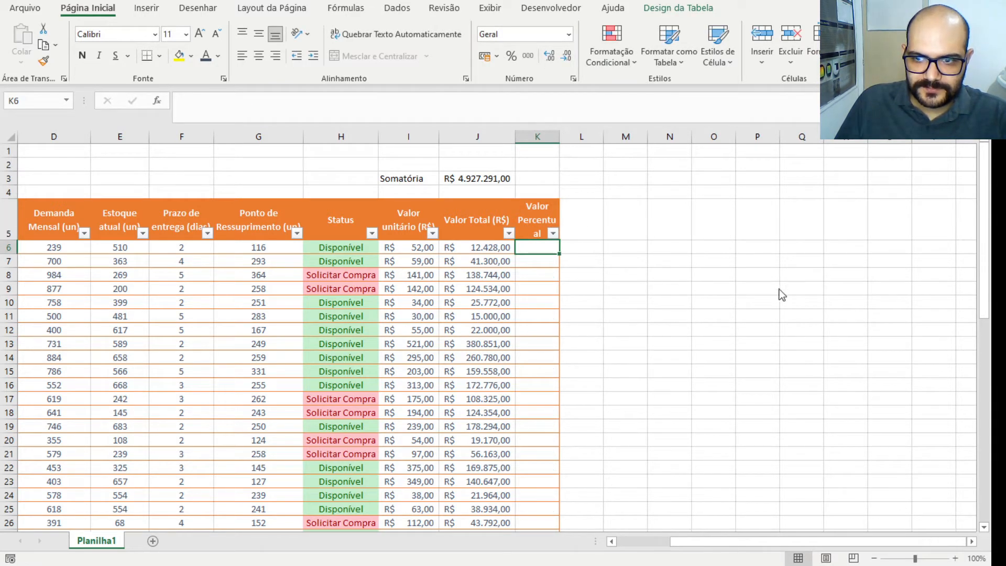
click(236, 423)
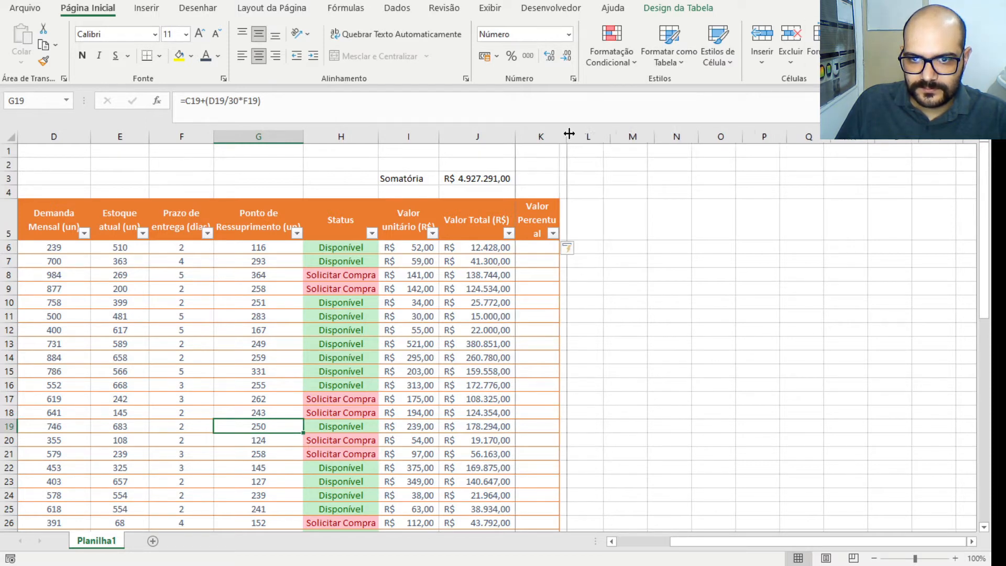
drag(560, 135, 579, 133)
Fill the Valor Percentual column with =[@[Valor Total (R$)]]/$J$3 starting in K6, keeping the sum cell as an absolute reference
click(545, 249)
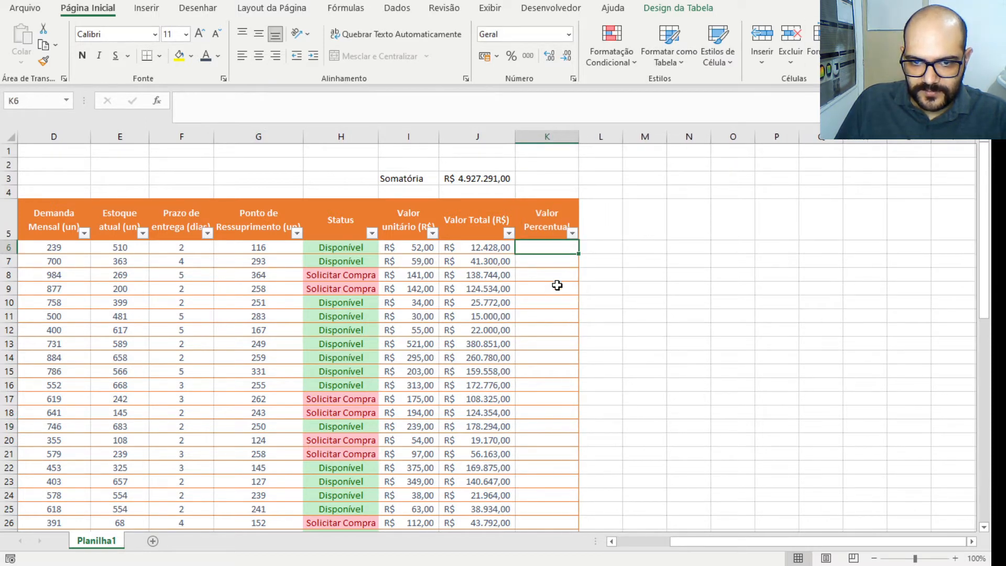
text(=)
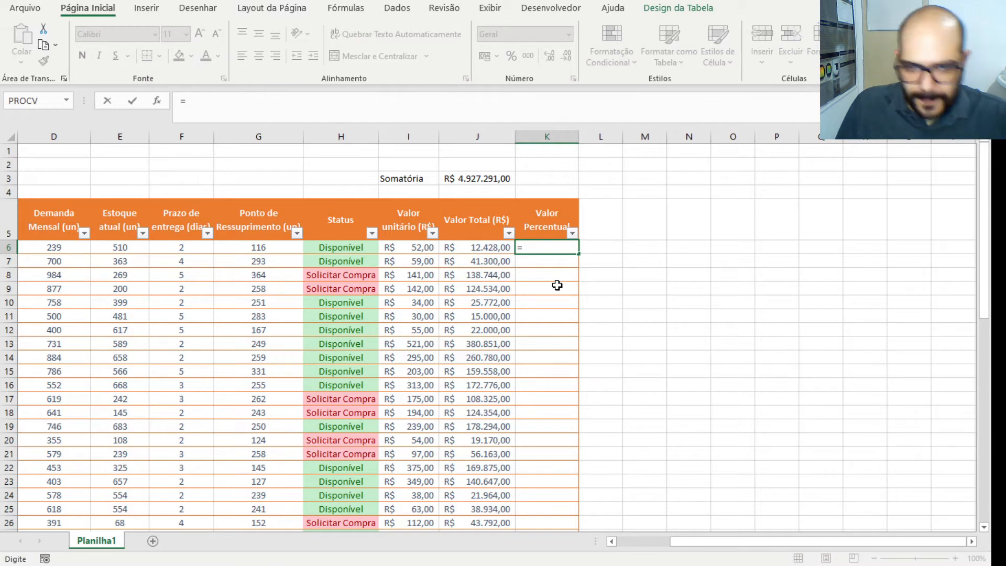
click(462, 247)
text(/)
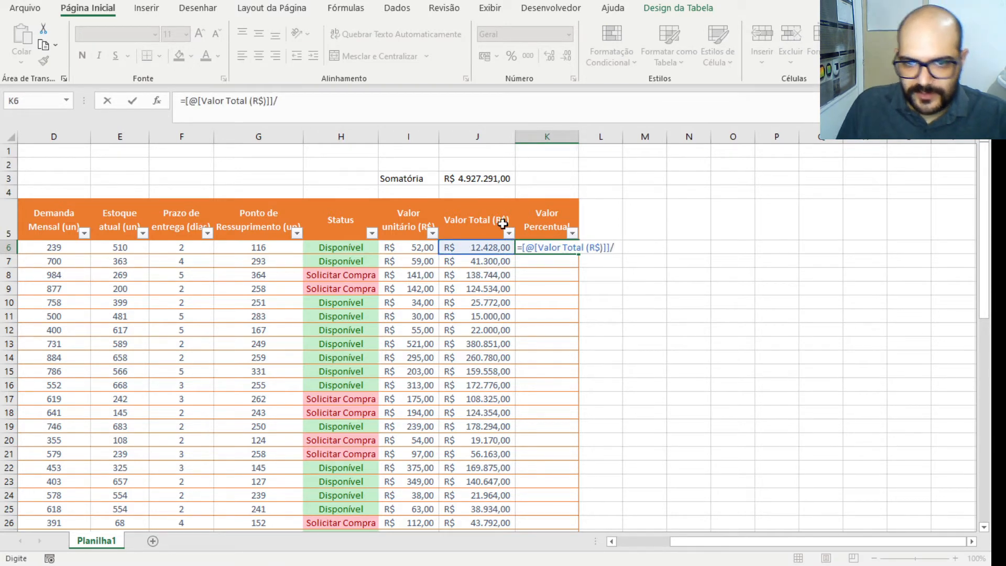
click(504, 178)
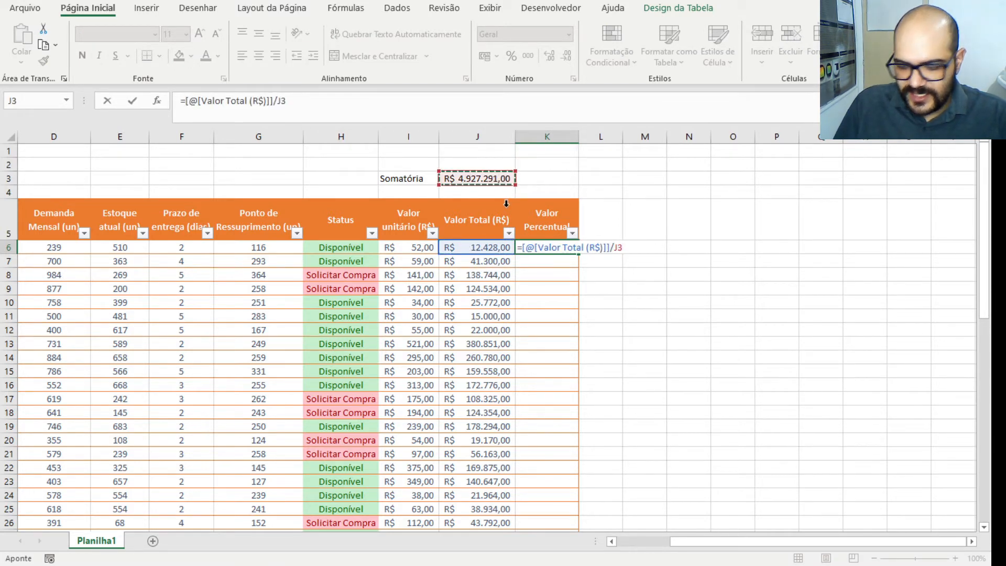
key(F2)
key(Left)
key(F4)
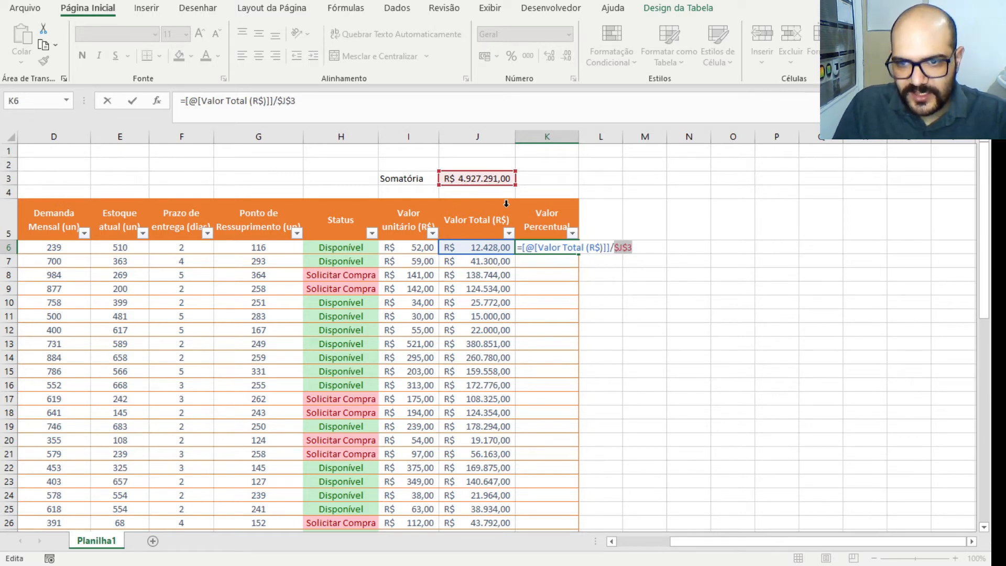
key(Return)
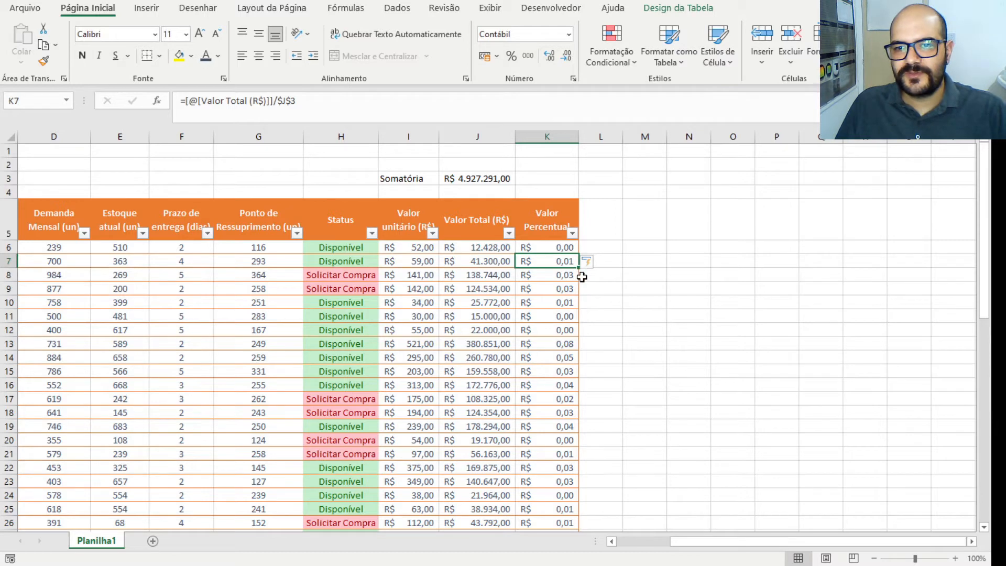
Check the Valor Percentual formula down the column and format K6 through the last product row as percentages
double_click(556, 245)
click(568, 305)
click(565, 248)
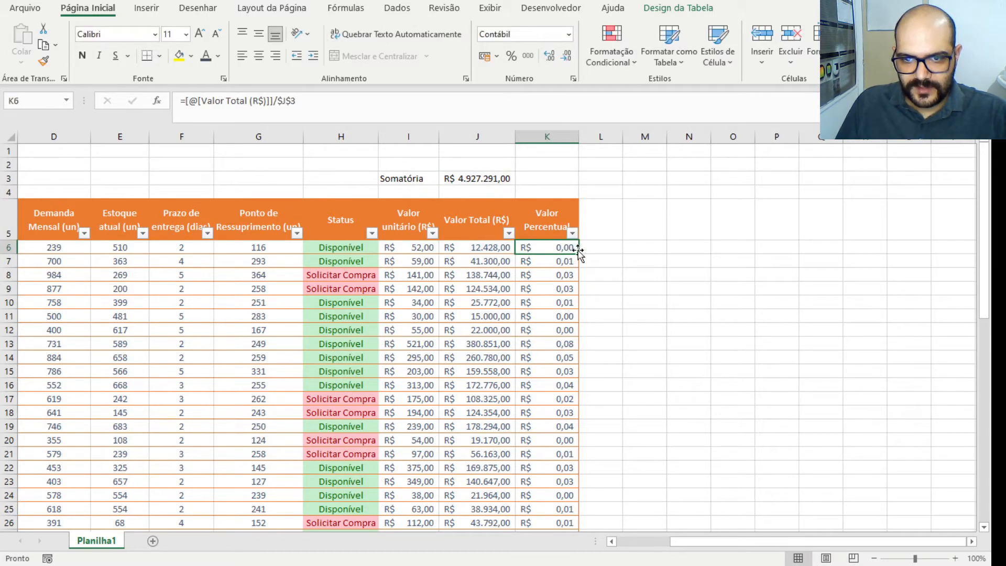
key(ctrl+Down)
key(ctrl+Up)
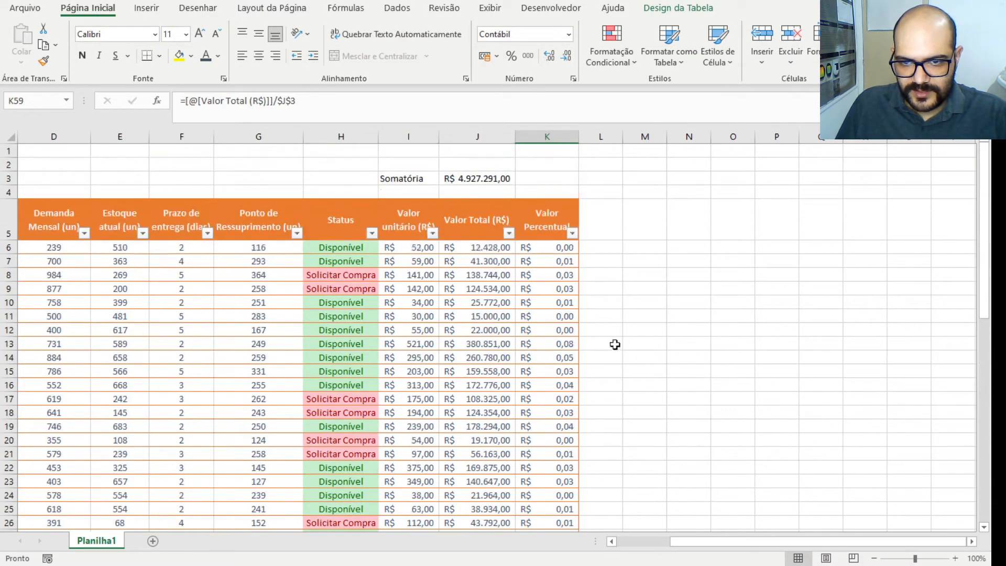
click(555, 248)
key(shift+Down)
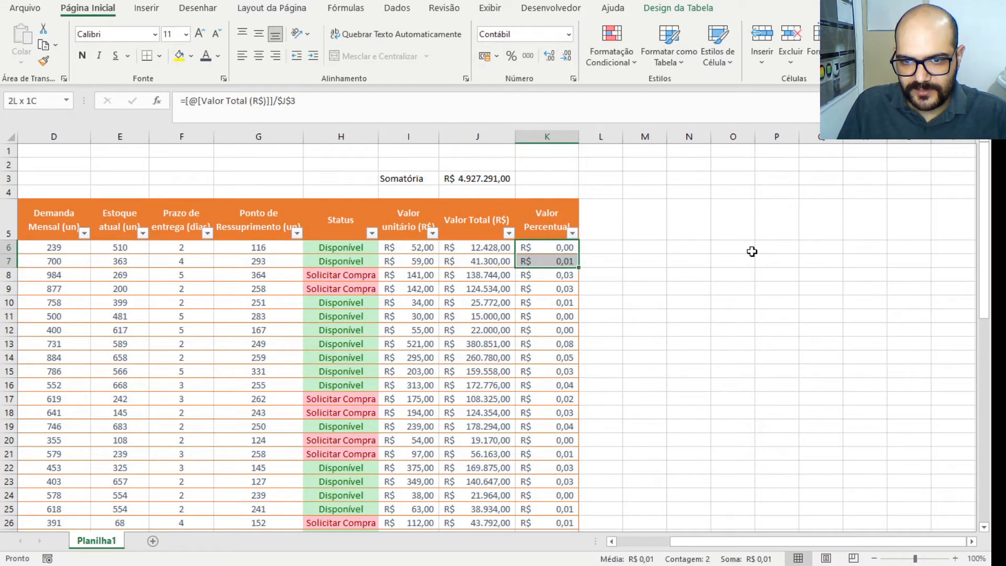
key(ctrl+shift+Down)
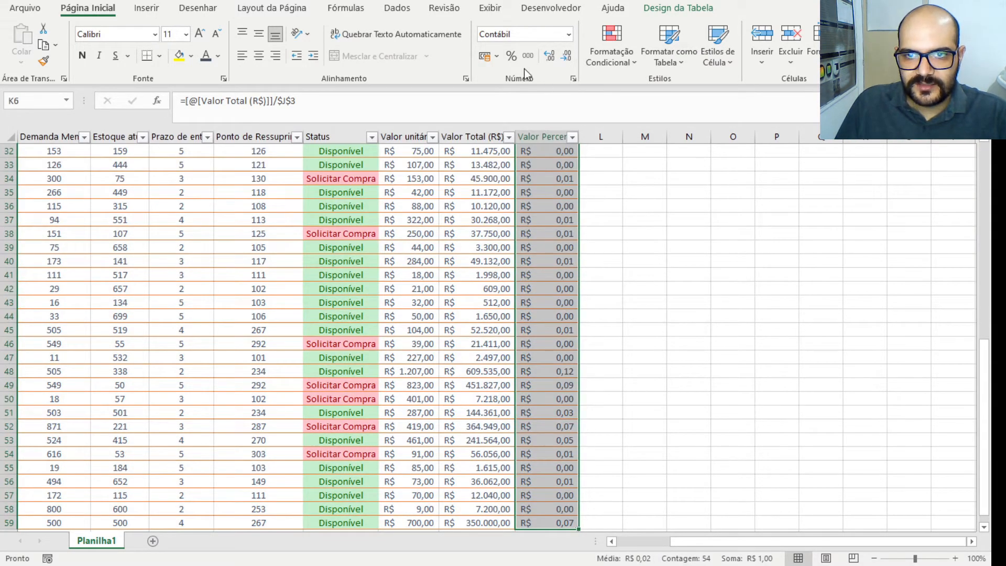
click(510, 56)
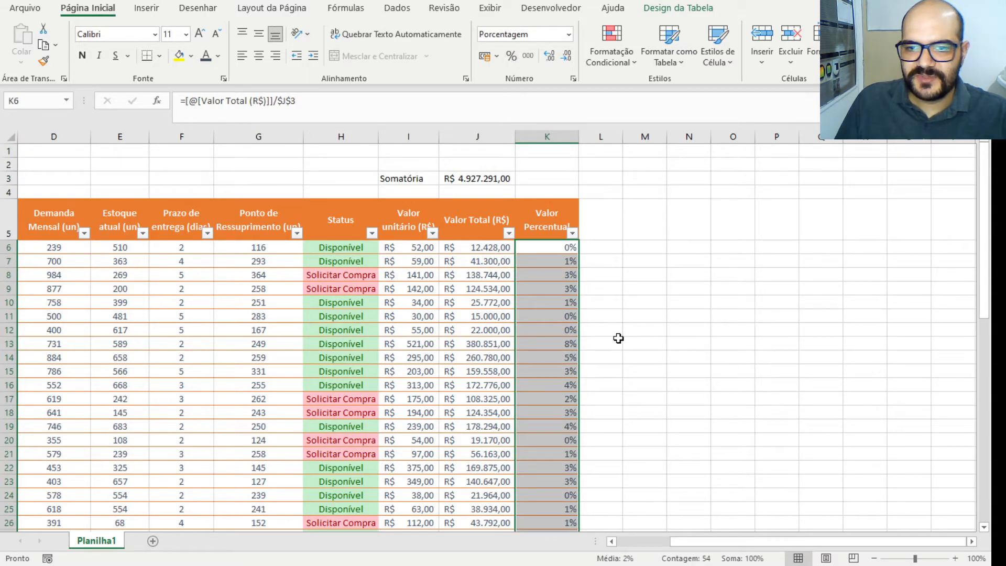
Look through the Valor Percentual column down to the last product and inspect several of its rounded percentages
click(625, 299)
scroll(618, 306, down, 7)
scroll(614, 318, down, 6)
scroll(612, 318, up, 12)
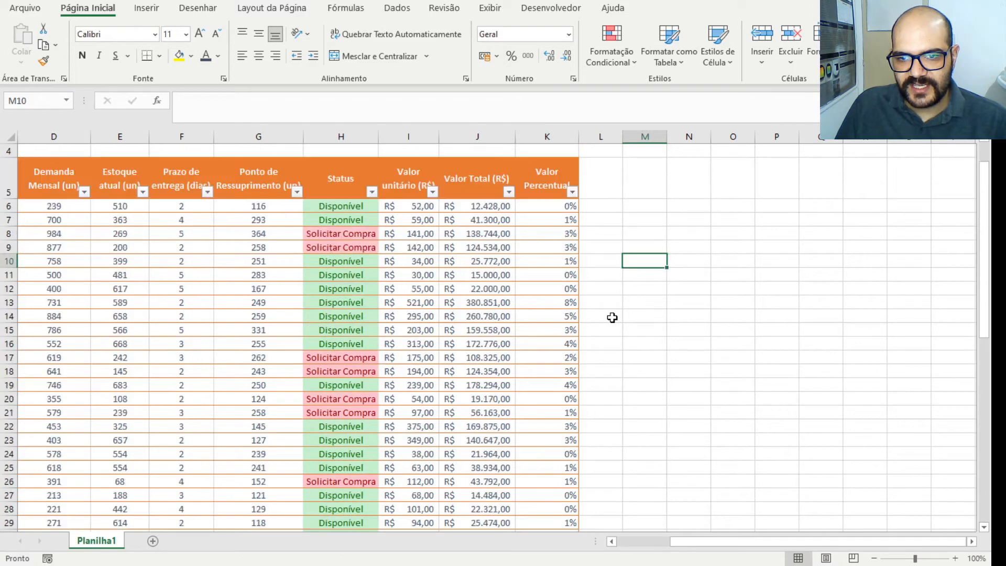
scroll(612, 317, up, 1)
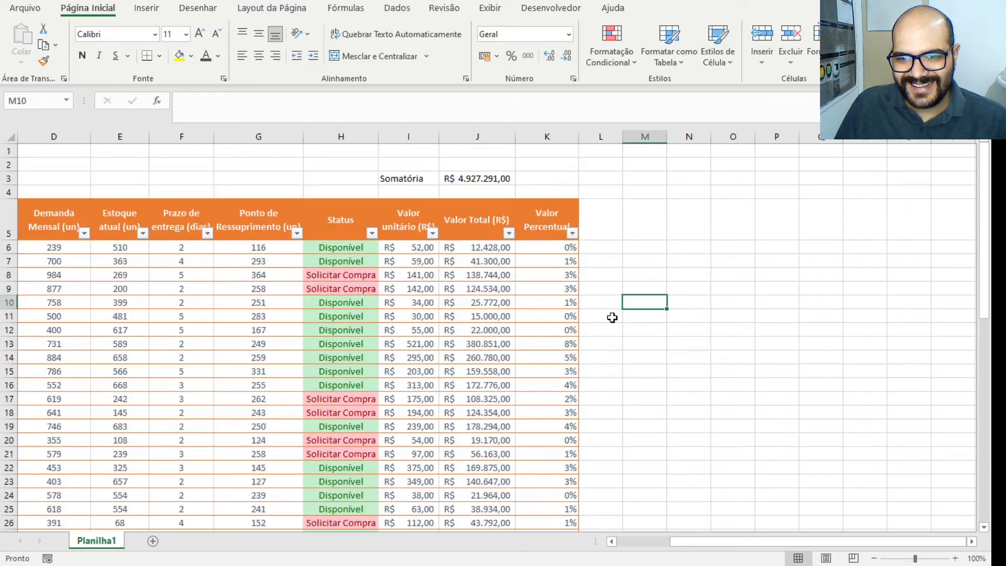
click(561, 246)
click(568, 261)
click(566, 315)
click(562, 289)
click(557, 276)
click(550, 250)
click(561, 278)
click(562, 300)
click(566, 355)
click(556, 249)
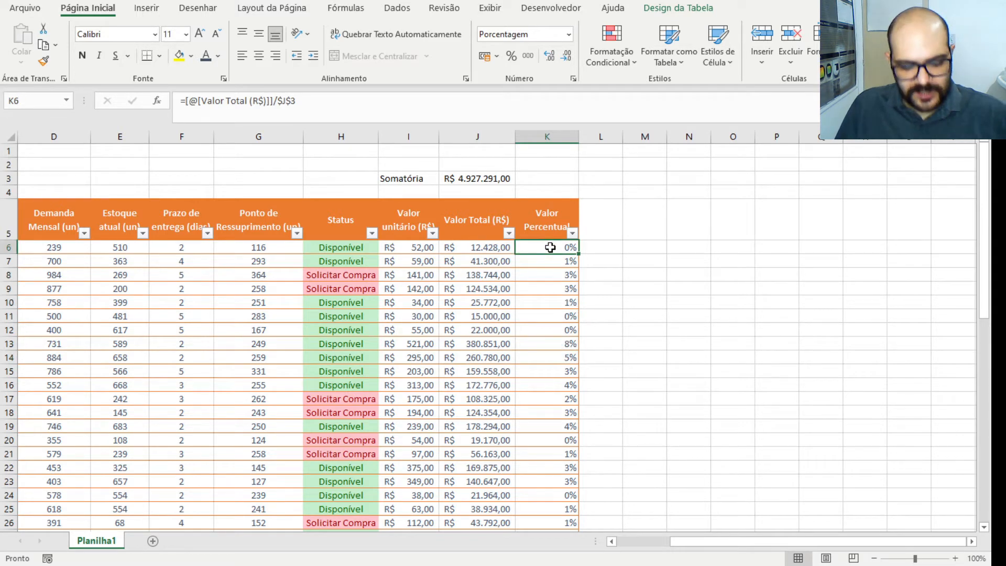
Show two decimal places in all Valor Percentual values from K6 to the last product row
key(ctrl+shift+Down)
scroll(543, 257, up, 10)
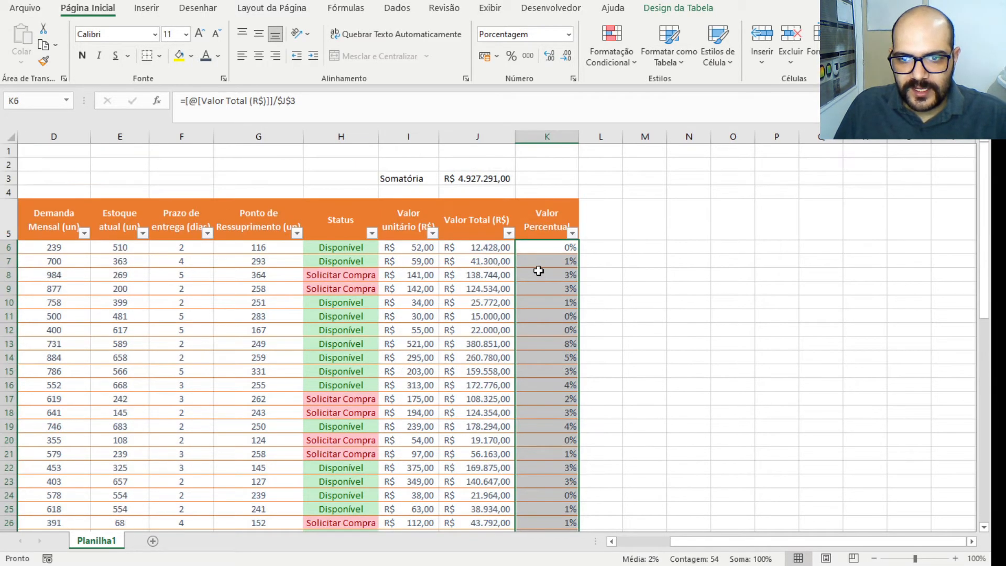
click(549, 56)
click(549, 56)
click(635, 314)
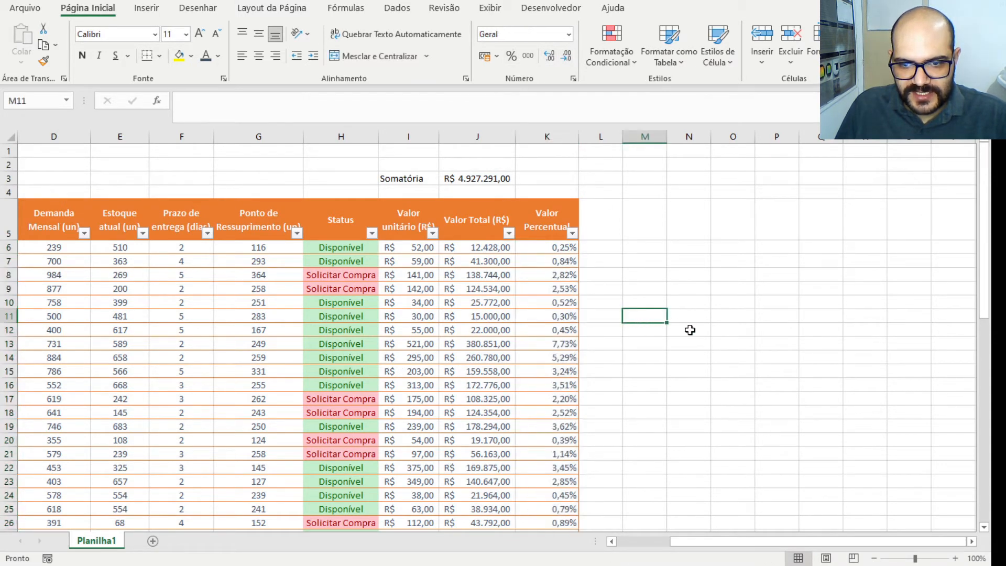
Center the Valor Percentual values horizontally from K6 to the last product row
click(546, 247)
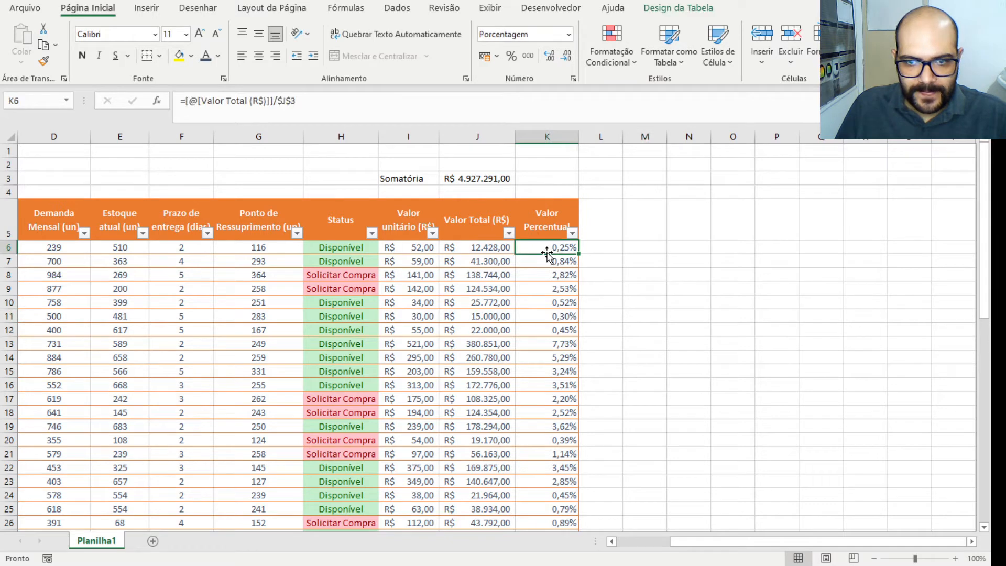
key(ctrl+shift+Down)
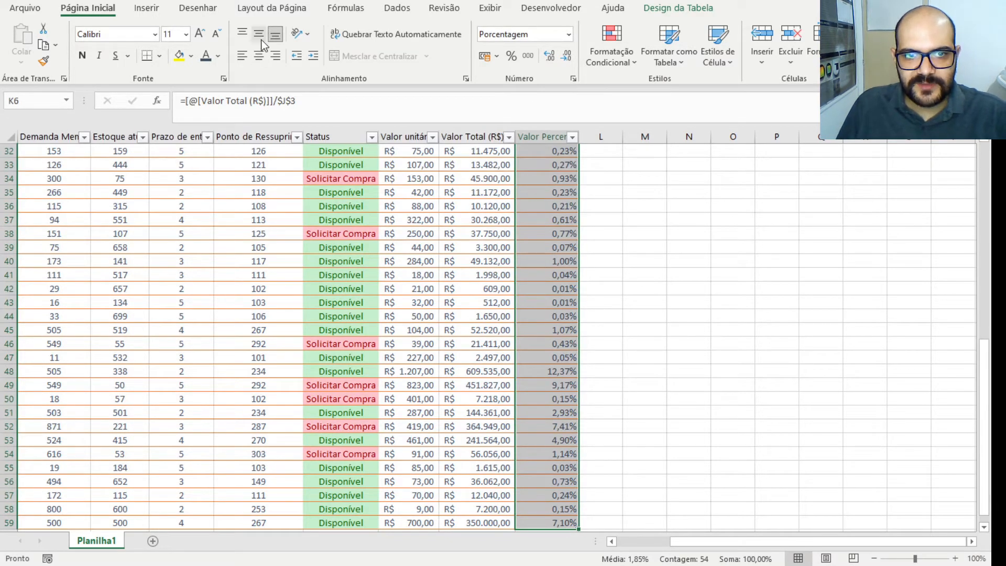
click(258, 56)
click(676, 356)
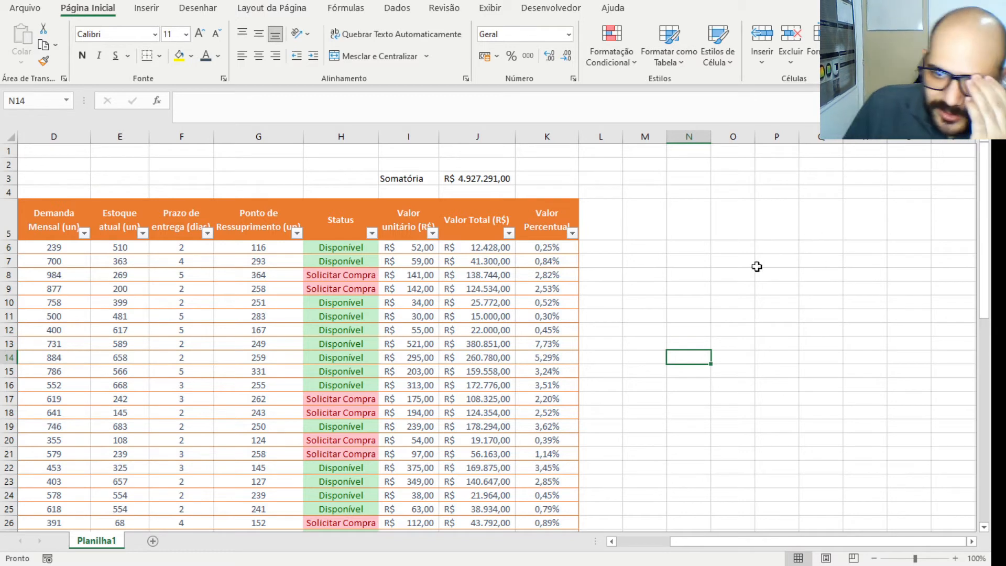
Add a "% Acumulado" column header in L5 beside Valor Percentual and widen column L to fit it
click(610, 230)
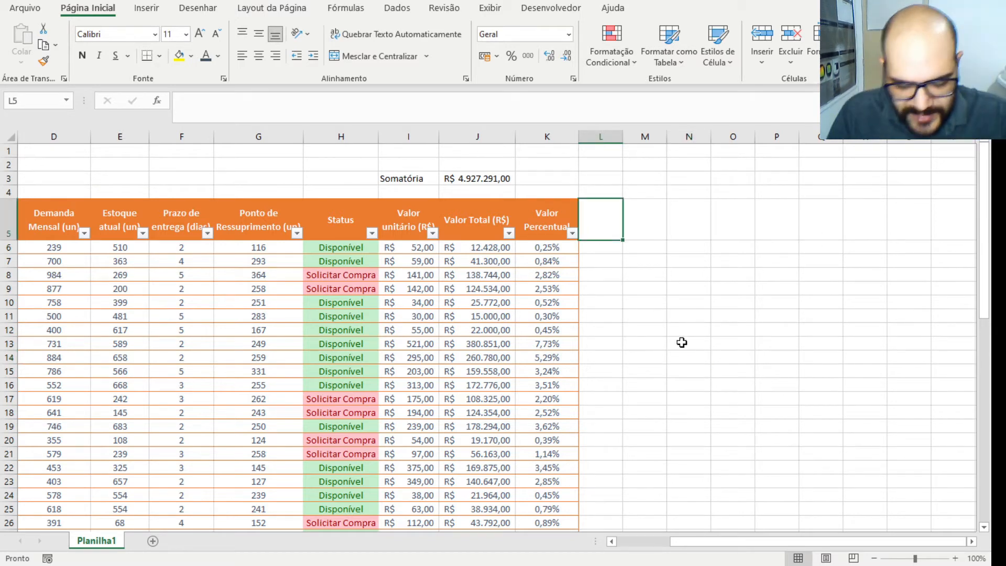
text(O)
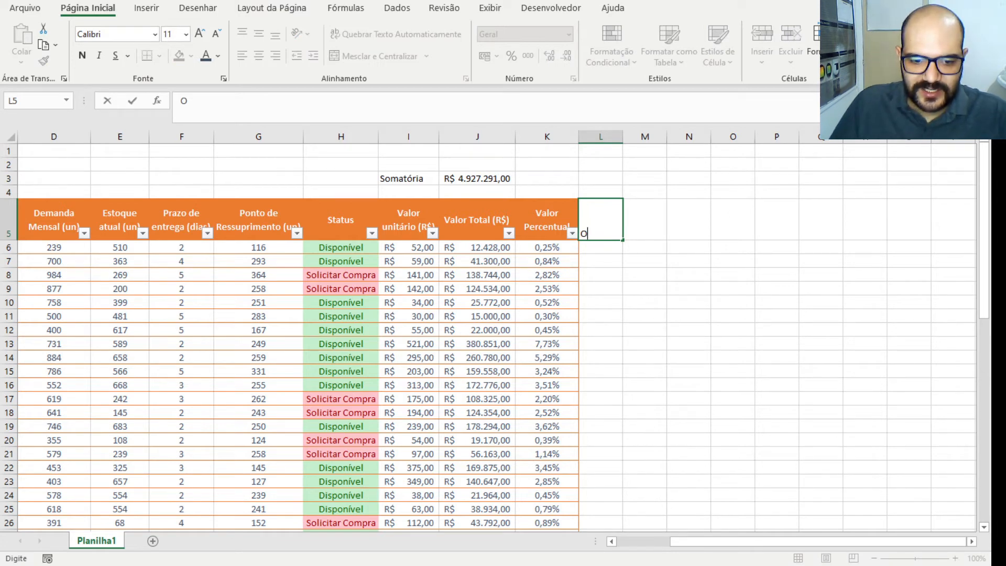
key(Return)
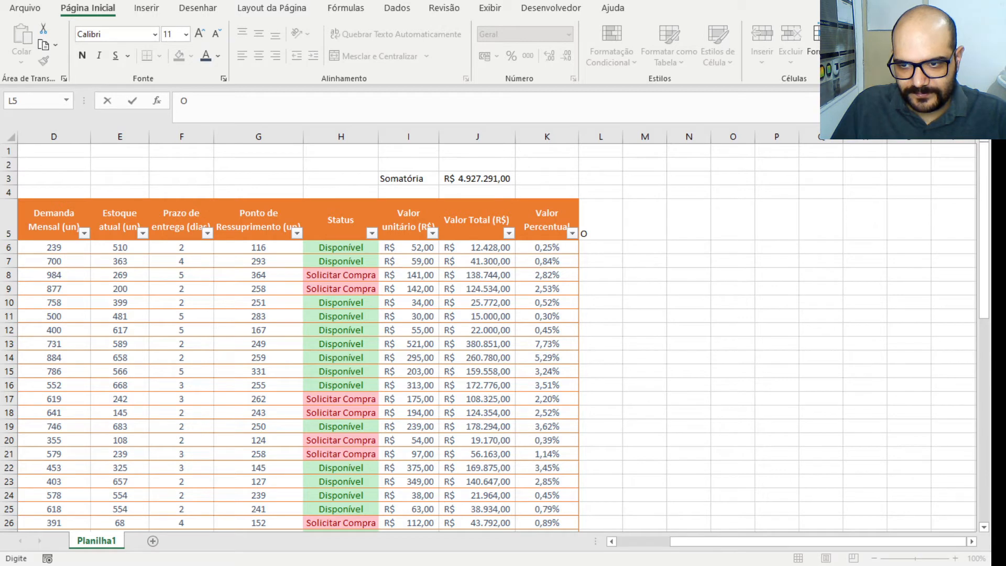
click(603, 225)
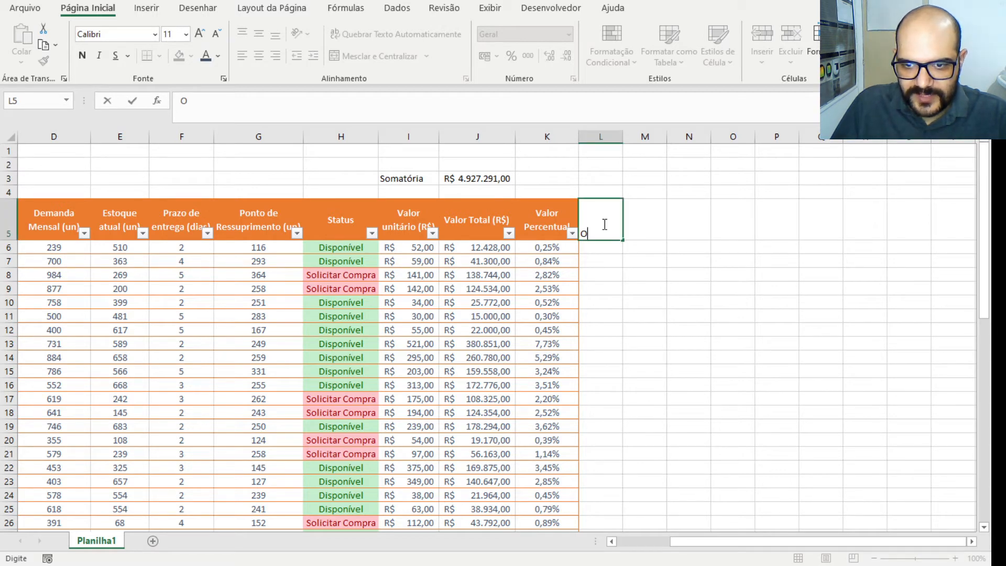
key(BackSpace)
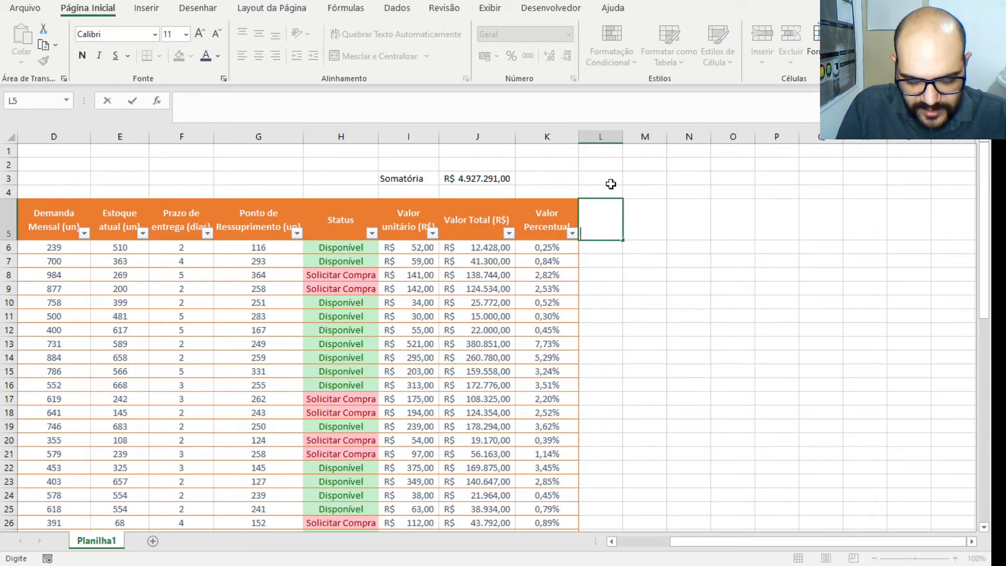
text(Valor)
key(BackSpace)
key(BackSpace)
key(BackSpace)
key(BackSpace)
text(% Acumula)
text(ro)
key(BackSpace)
key(BackSpace)
text(do)
key(Return)
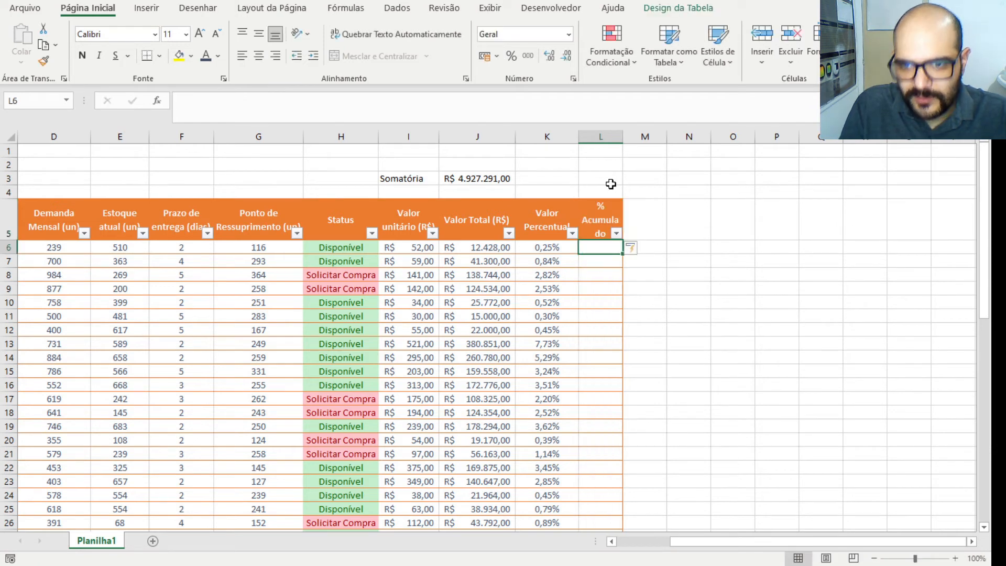
drag(623, 137, 640, 140)
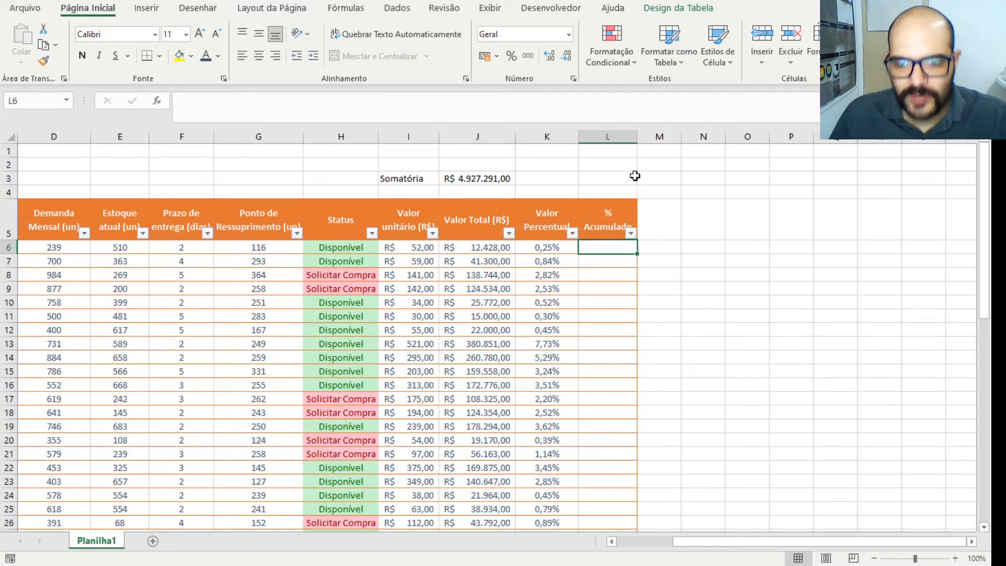
Look across the table between the product names and the percentage columns, examining the Valor Percentual of several products
drag(690, 545, 631, 544)
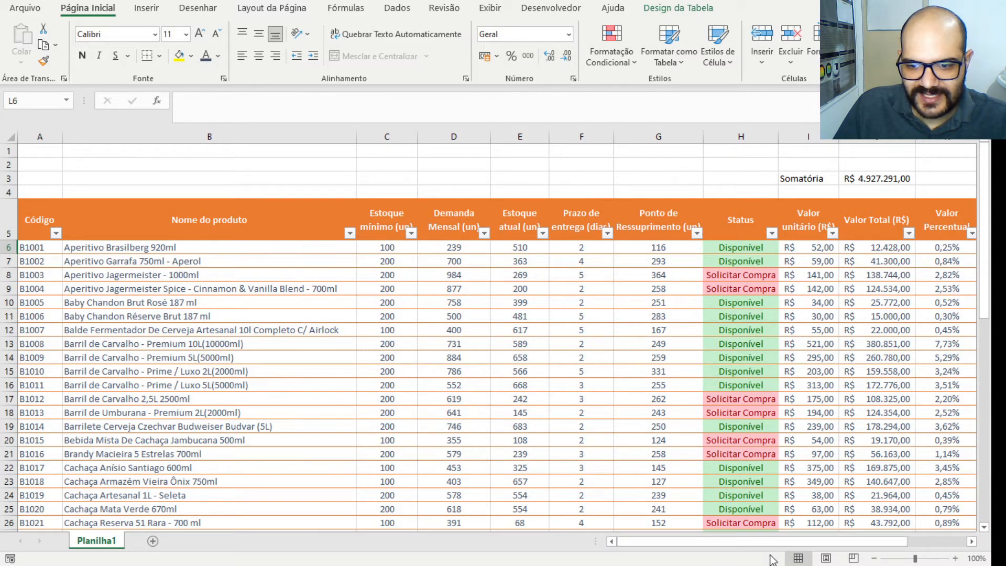
drag(755, 545, 810, 537)
click(588, 250)
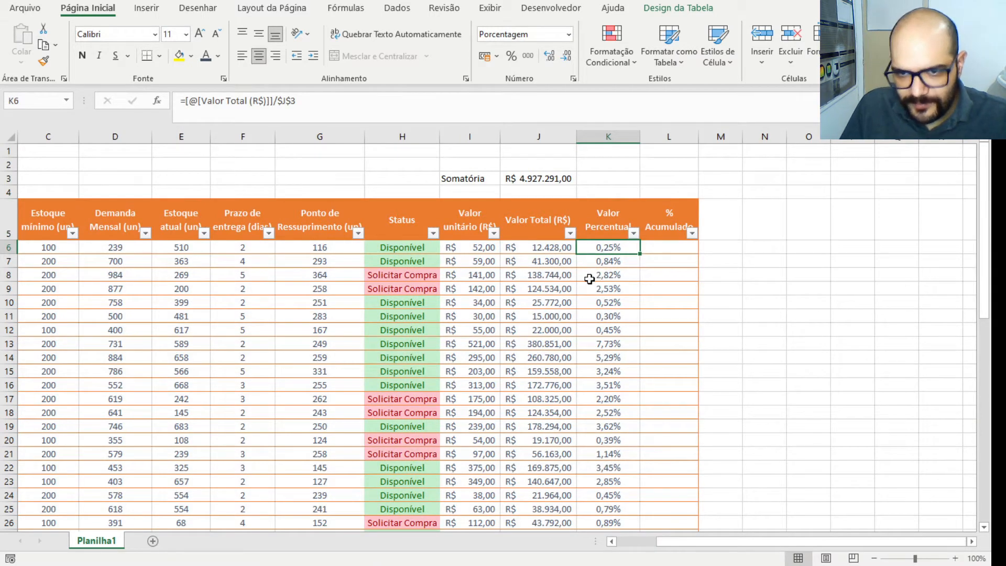
drag(696, 546, 640, 543)
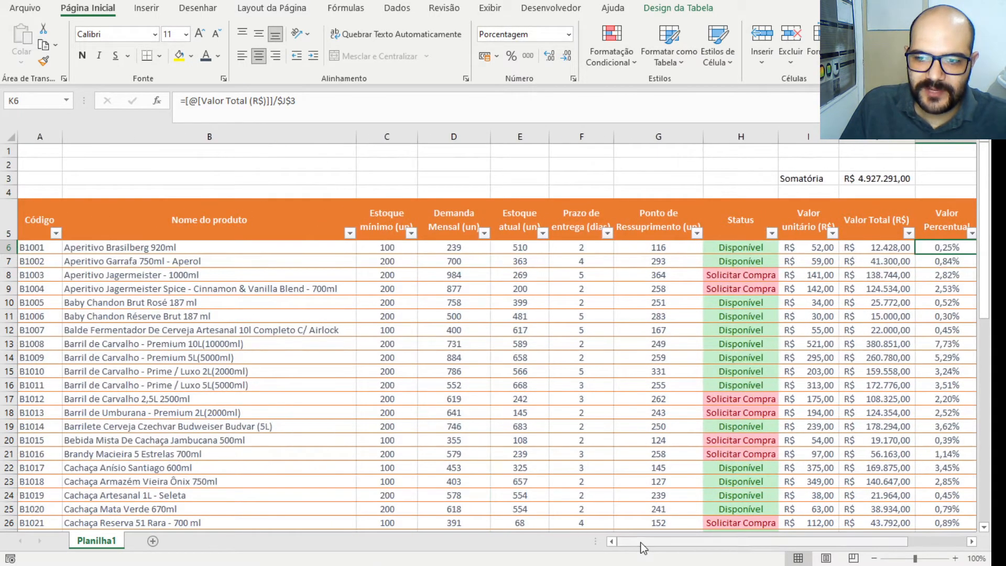
click(938, 274)
click(963, 352)
click(952, 245)
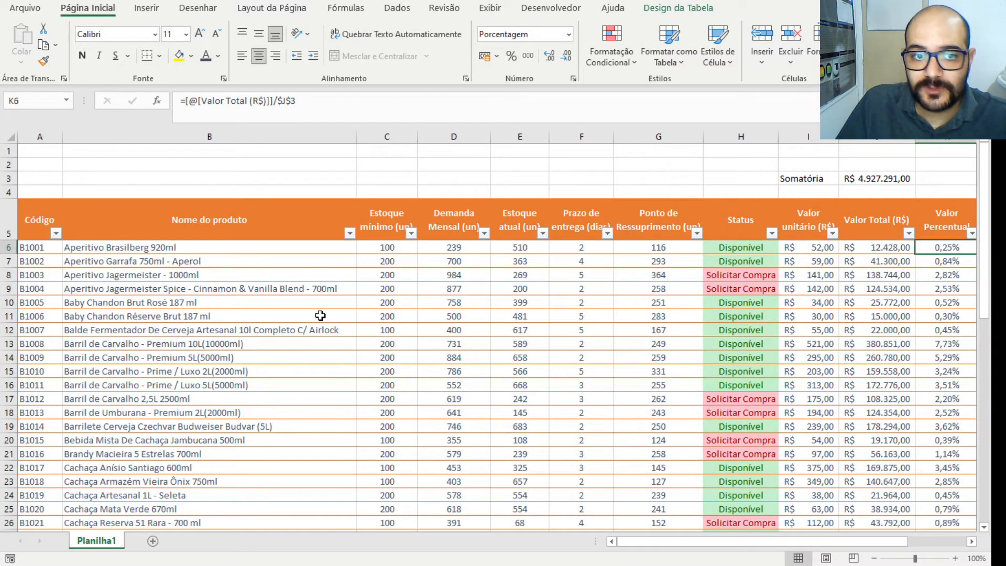
click(45, 227)
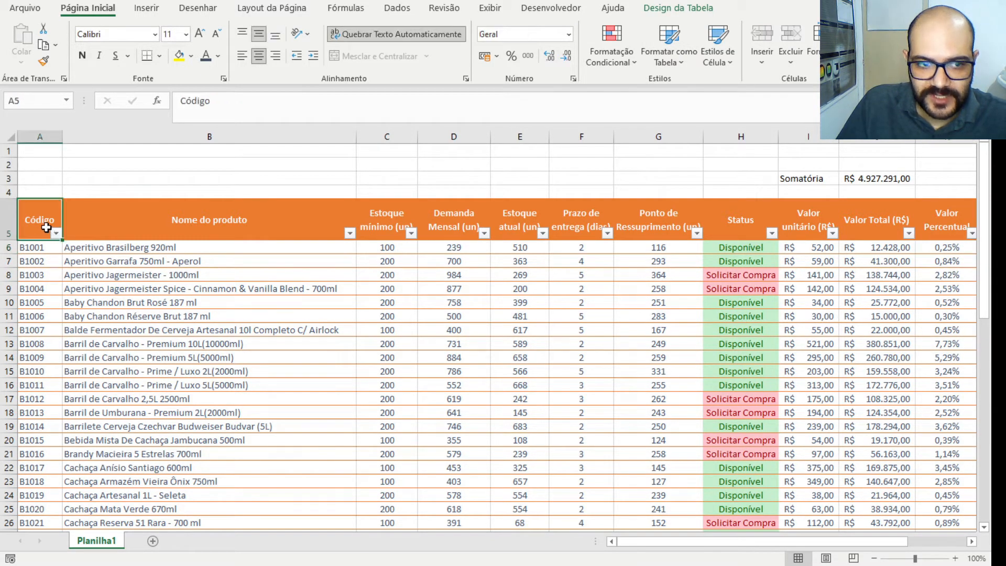
key(ctrl+shift+Down)
key(ctrl+shift+Right)
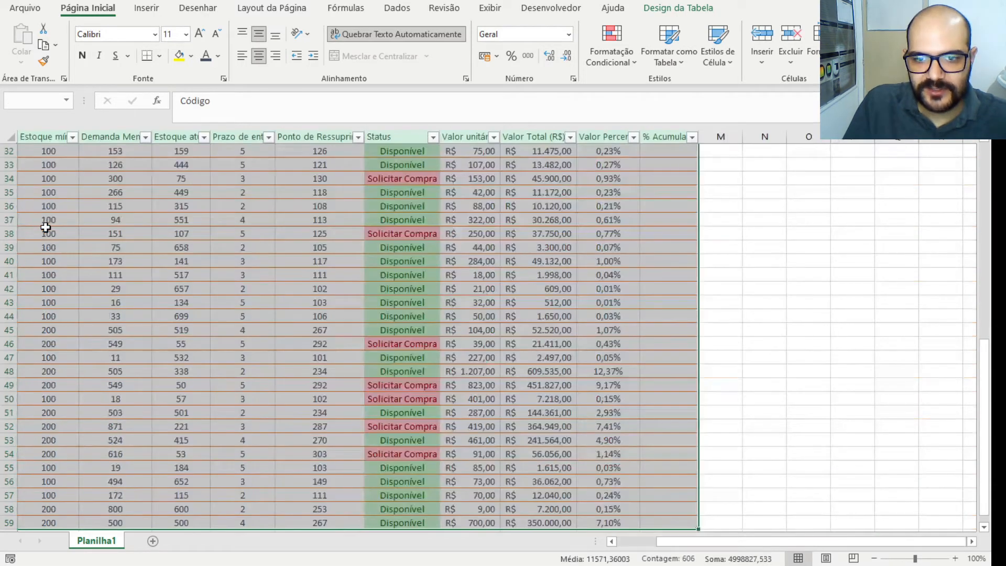
scroll(45, 227, up, 10)
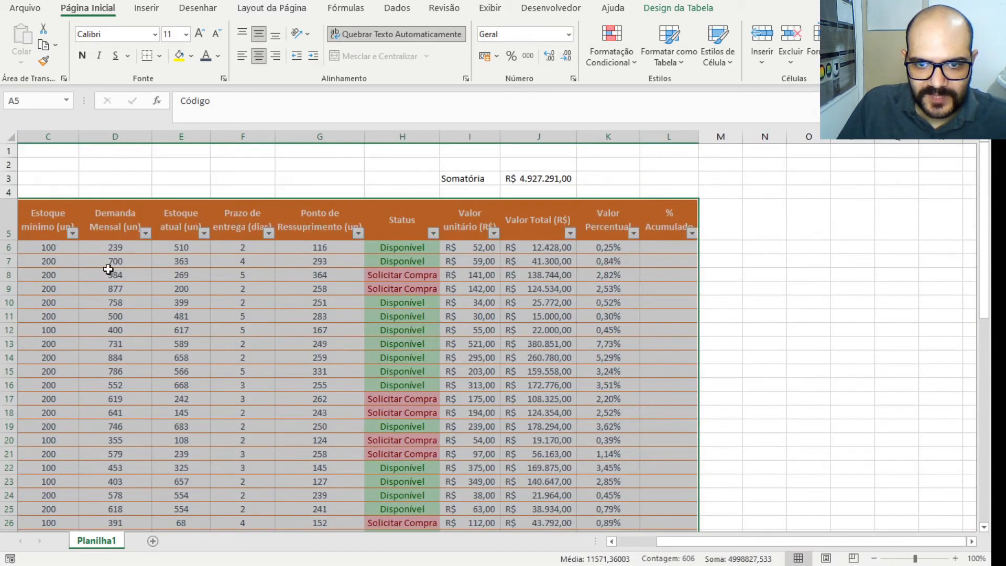
drag(678, 542, 632, 541)
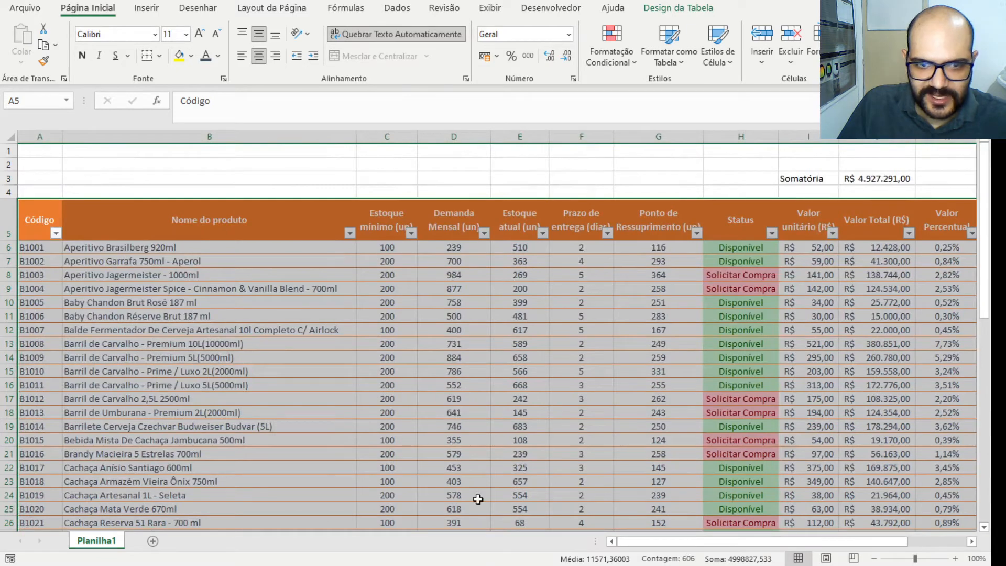
click(318, 343)
Select the Código column from its header in A5 down to the last product row
click(41, 219)
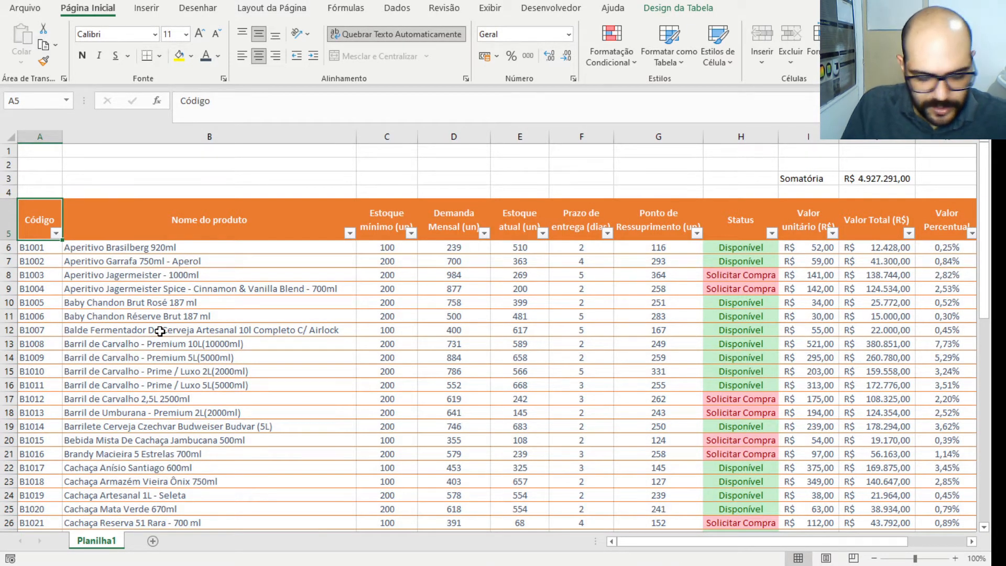
key(ctrl+shift+Down)
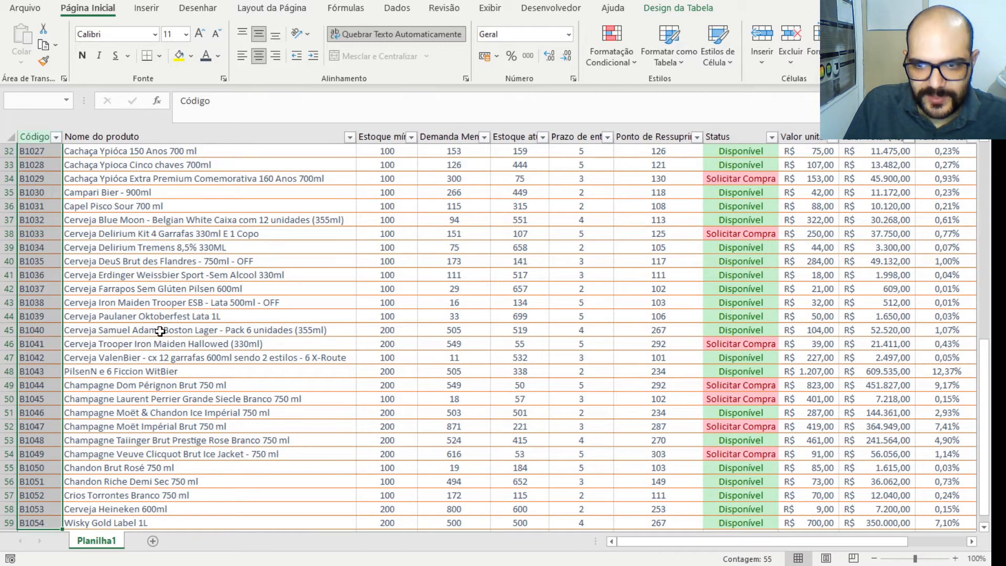
Sort the whole product table by Valor Percentual from largest to smallest
key(ctrl+shift+Right)
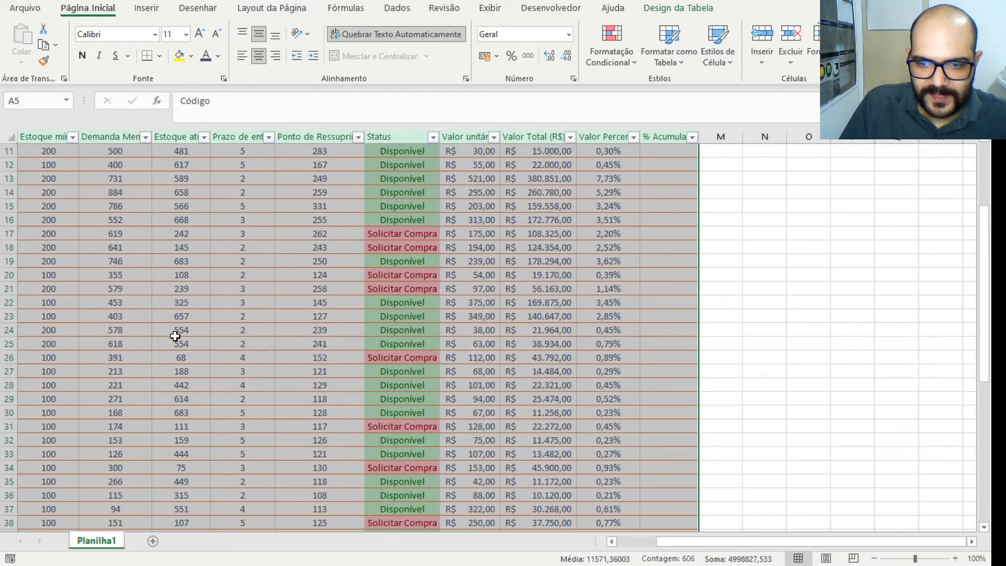
scroll(175, 336, up, 4)
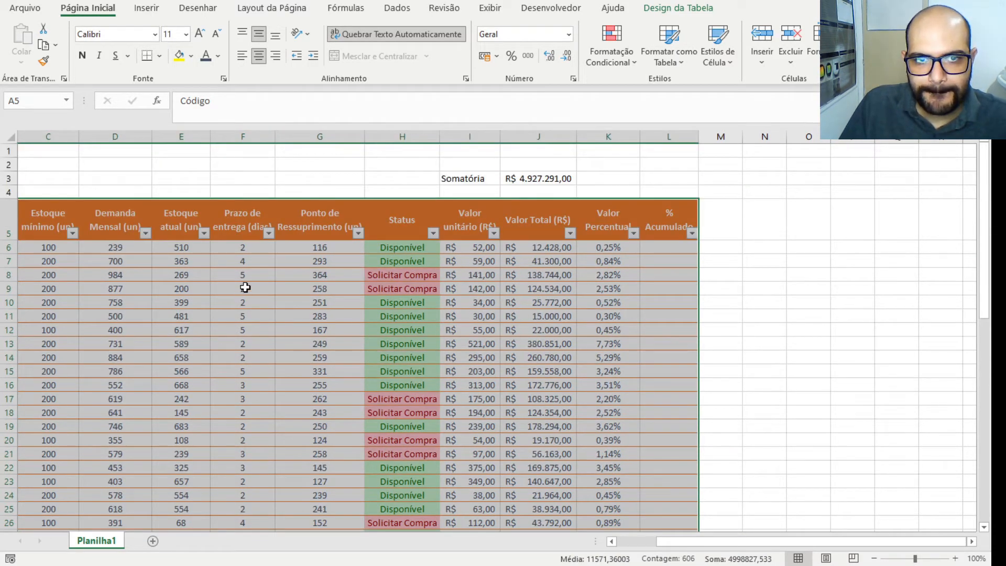
click(396, 9)
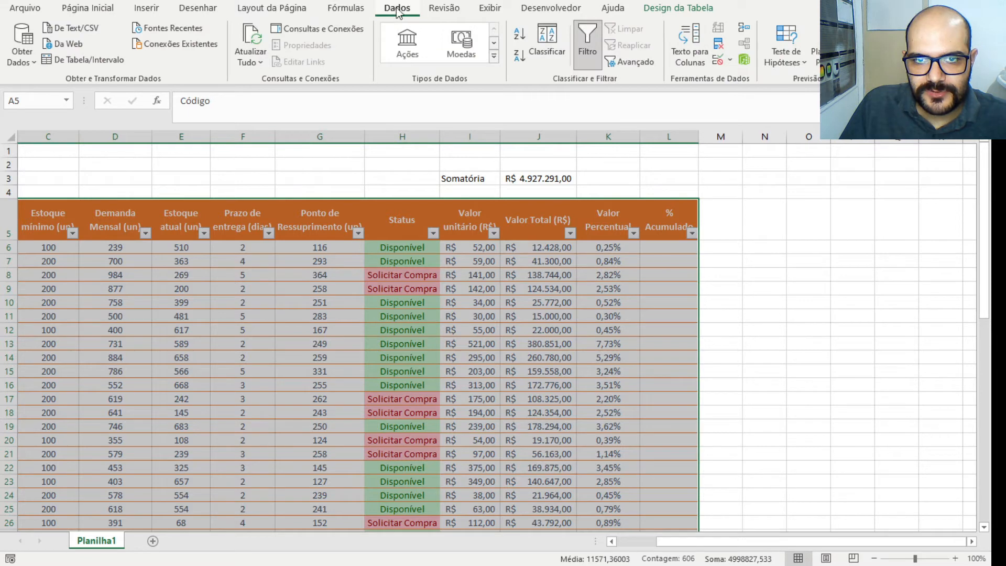
click(555, 36)
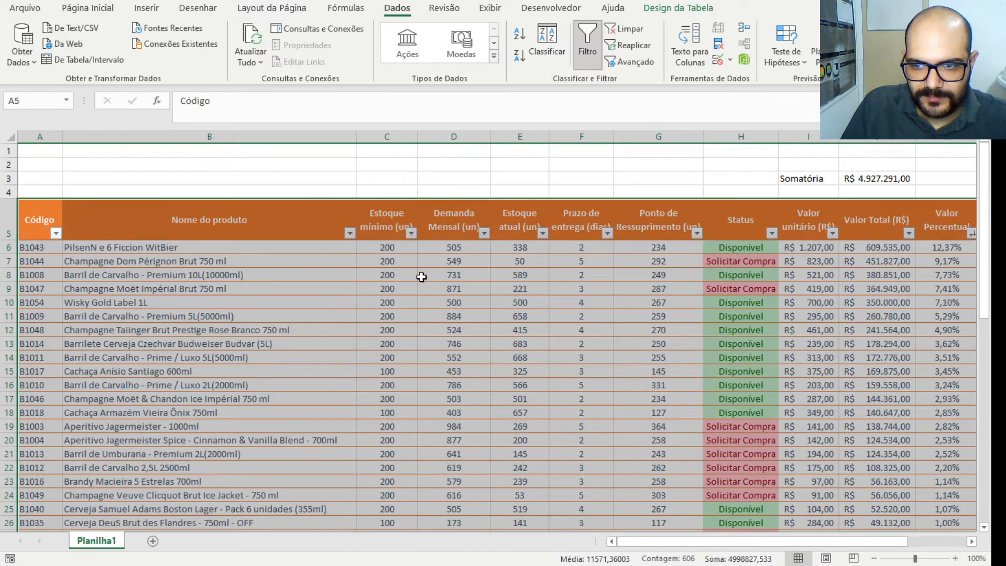
click(474, 332)
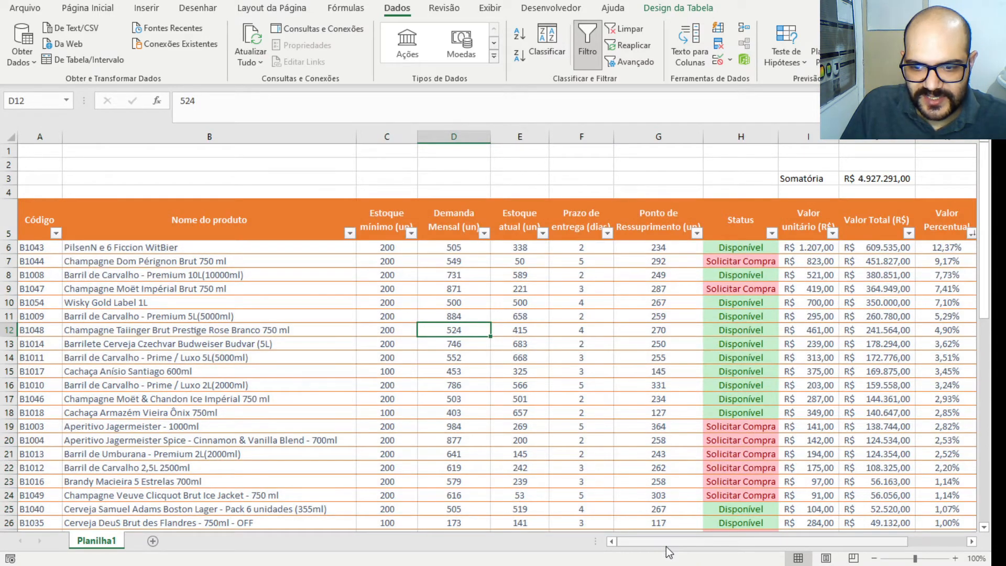
Enter the class labels A, B and C in cells O5 to O7, beside the product table
scroll(674, 546, right, 2)
drag(621, 243, 610, 272)
click(765, 288)
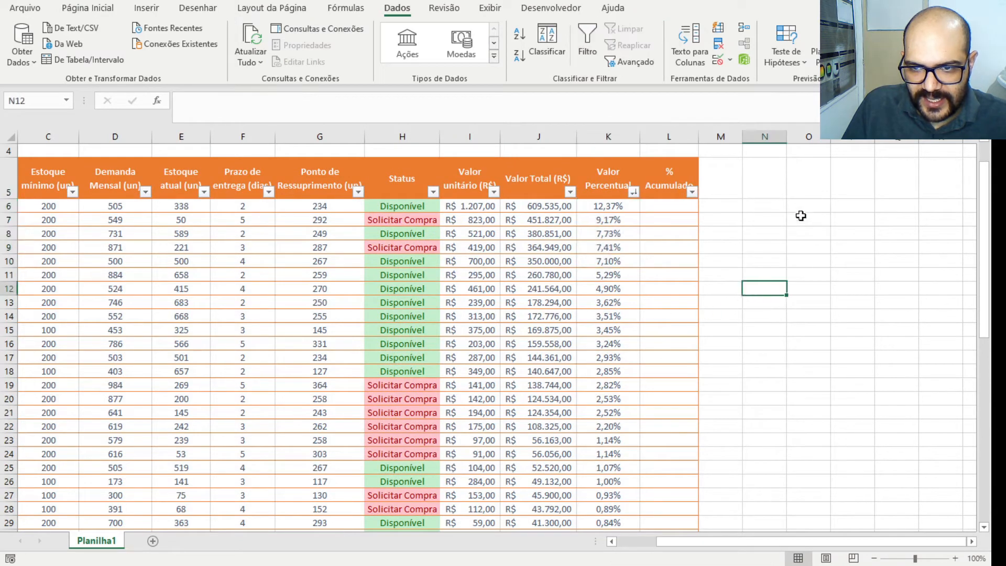
click(799, 210)
click(797, 193)
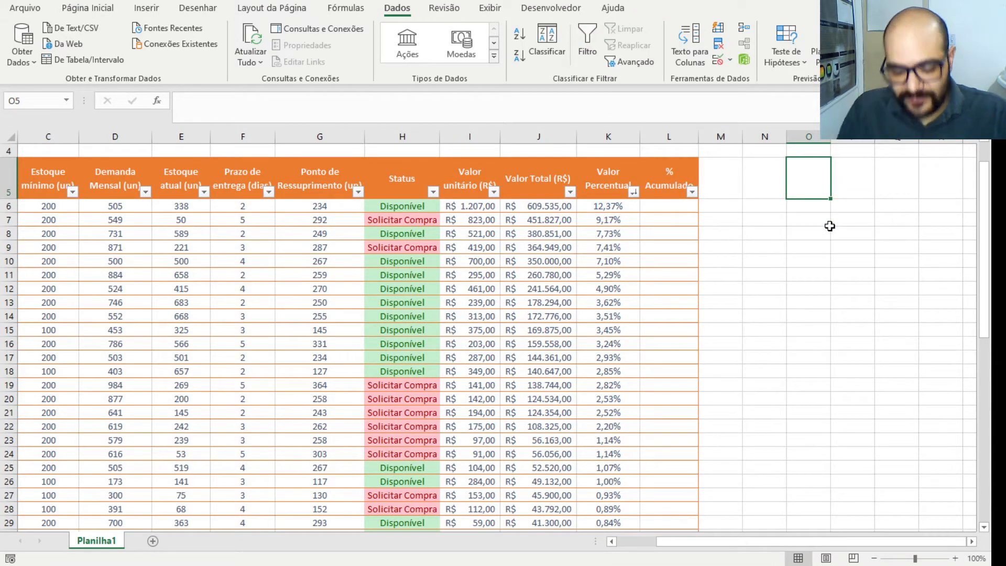
text(A)
key(Return)
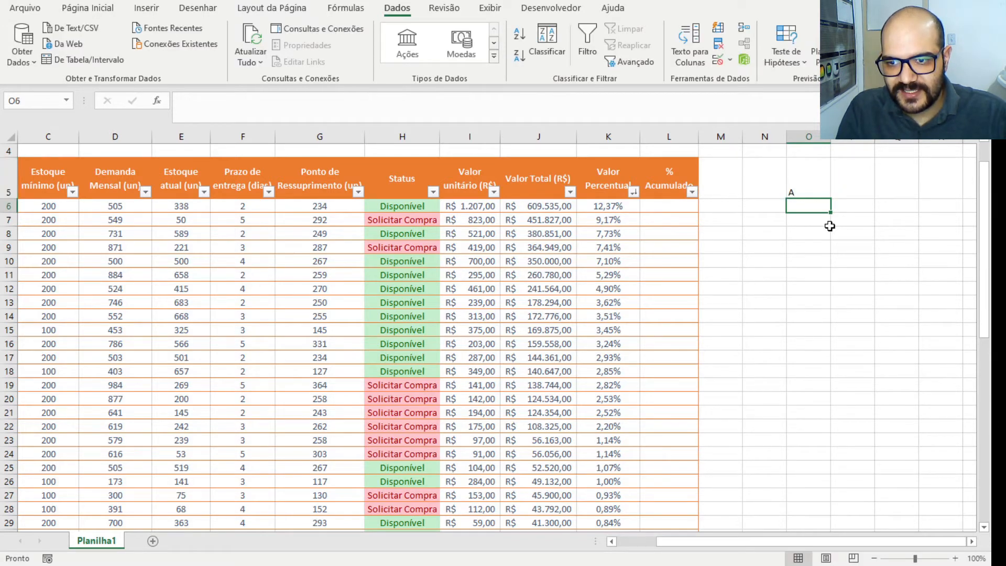
text(B)
key(Return)
text(C)
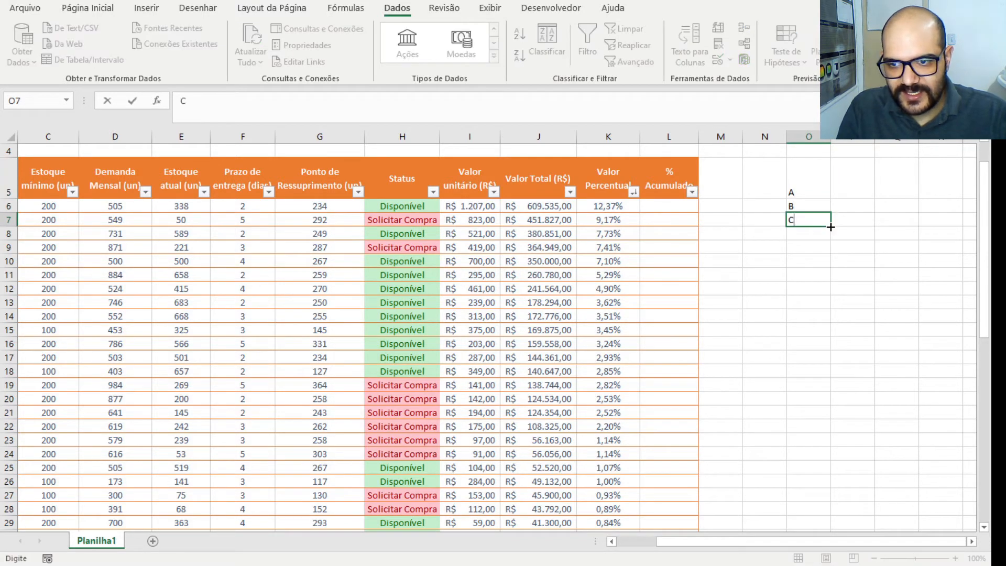
key(Tab)
Enter the class limits 80% for A, 95% for B and 100% for C in cells P5 to P7
key(Up)
key(Up)
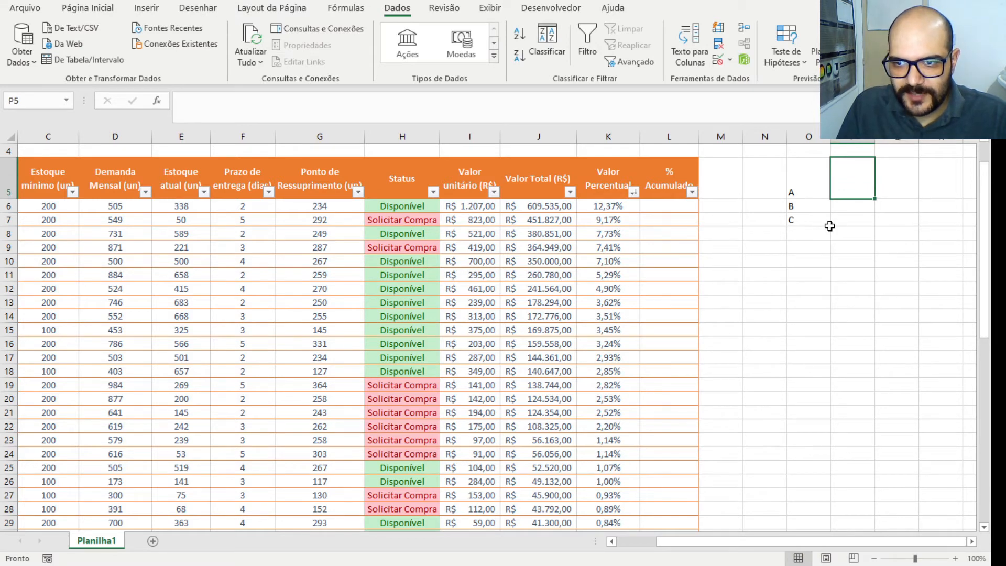
text(80%)
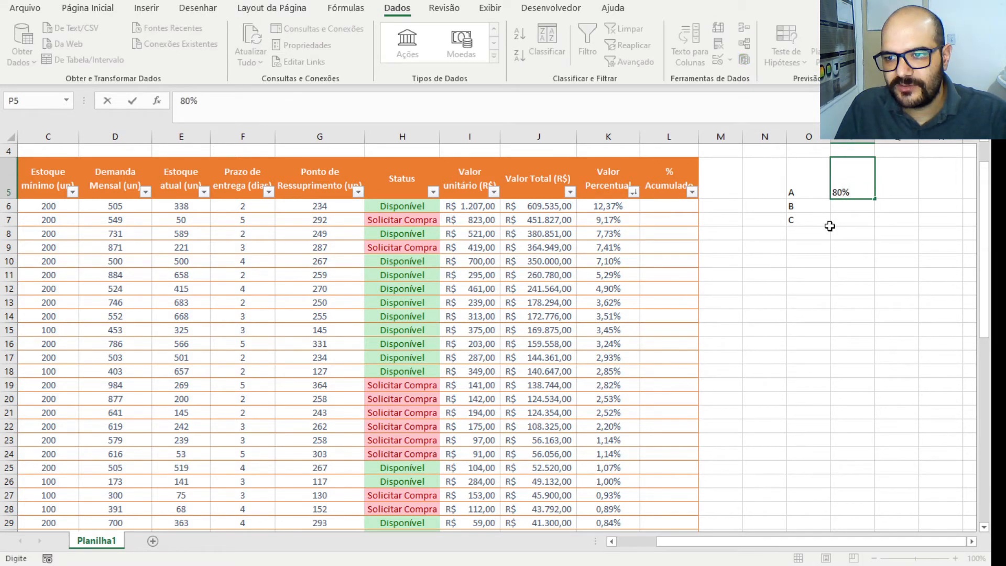
key(Return)
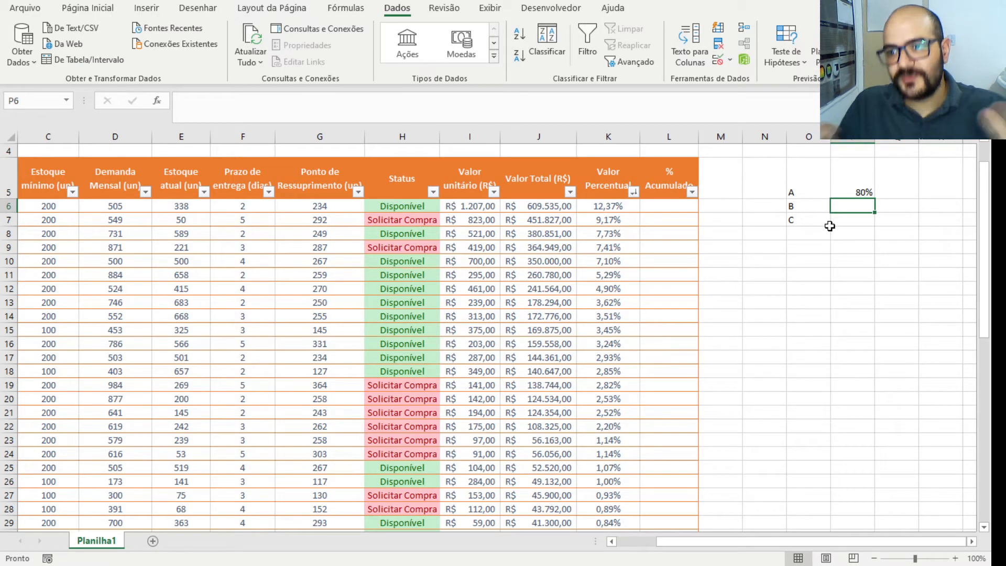
text(95)
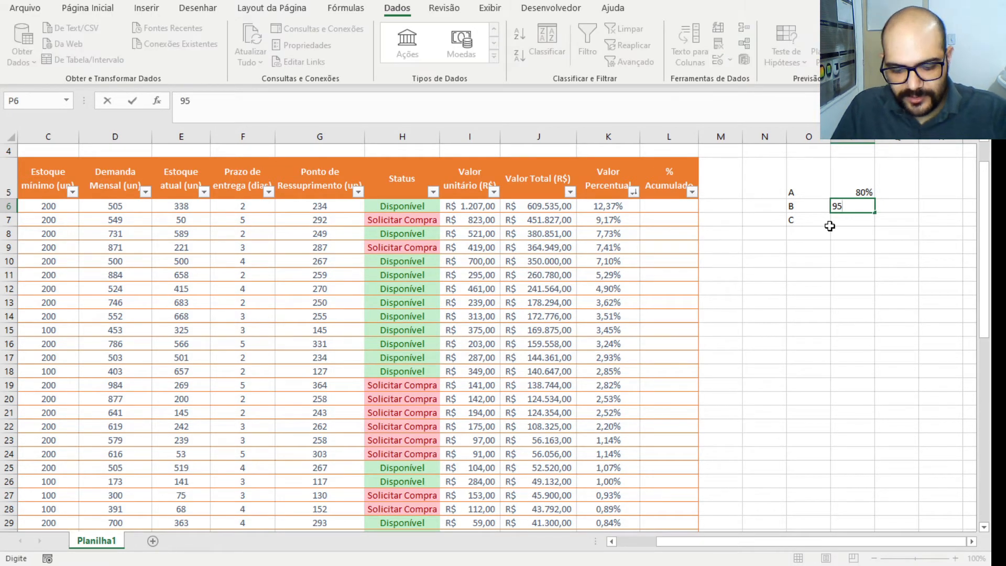
text(%)
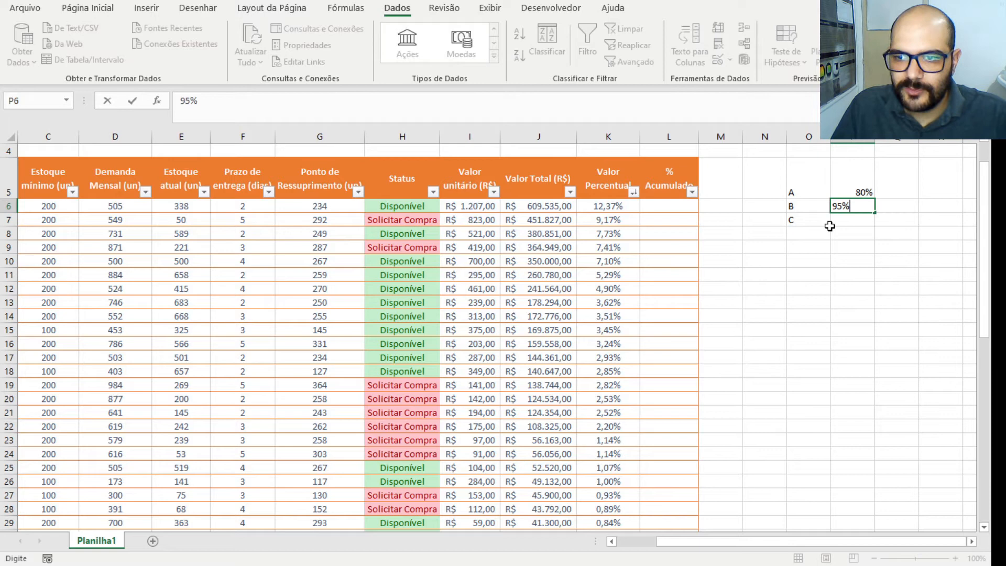
key(Return)
key(Up)
key(Left)
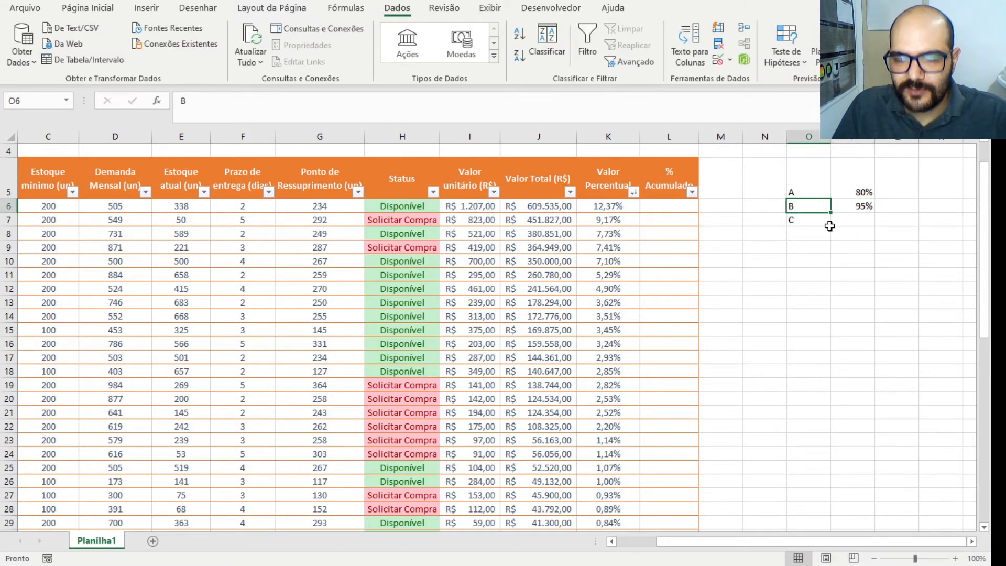
key(Down)
key(Right)
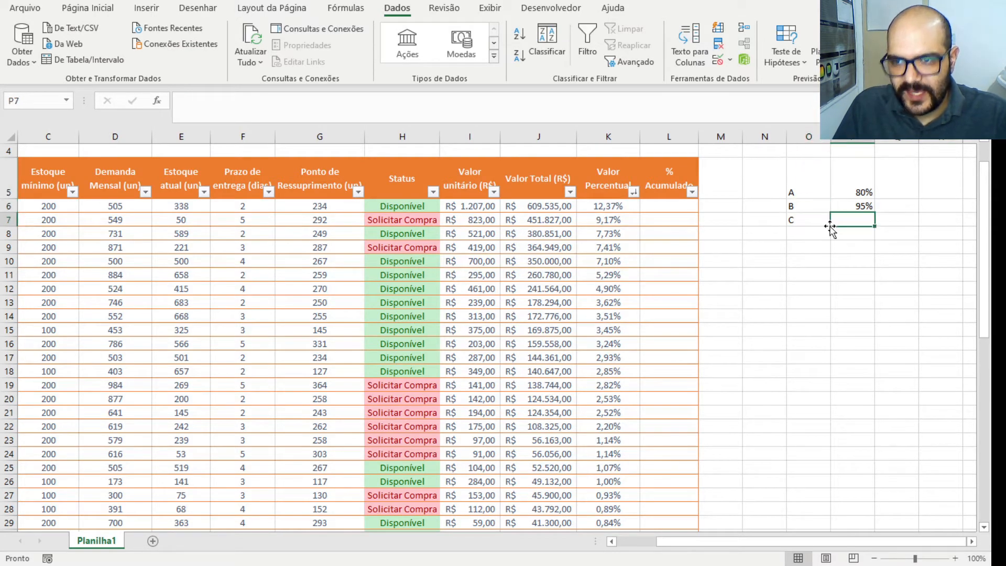
text(100)
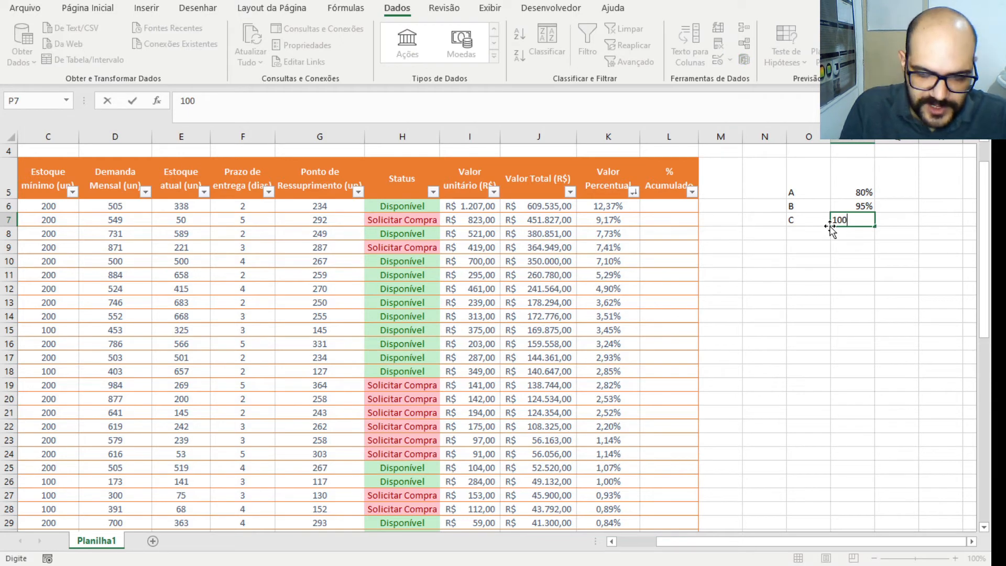
text(%)
key(Return)
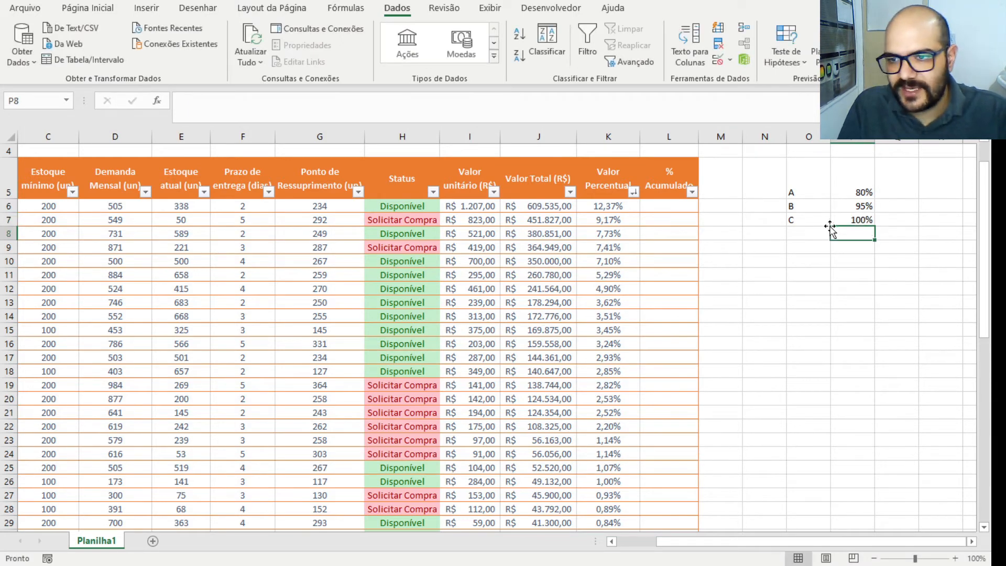
drag(809, 186, 852, 221)
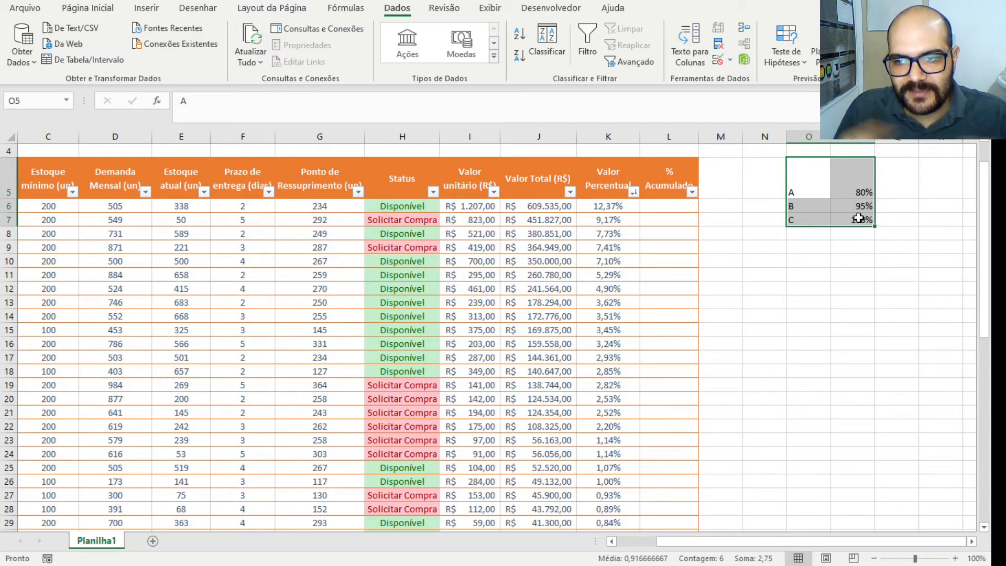
click(821, 302)
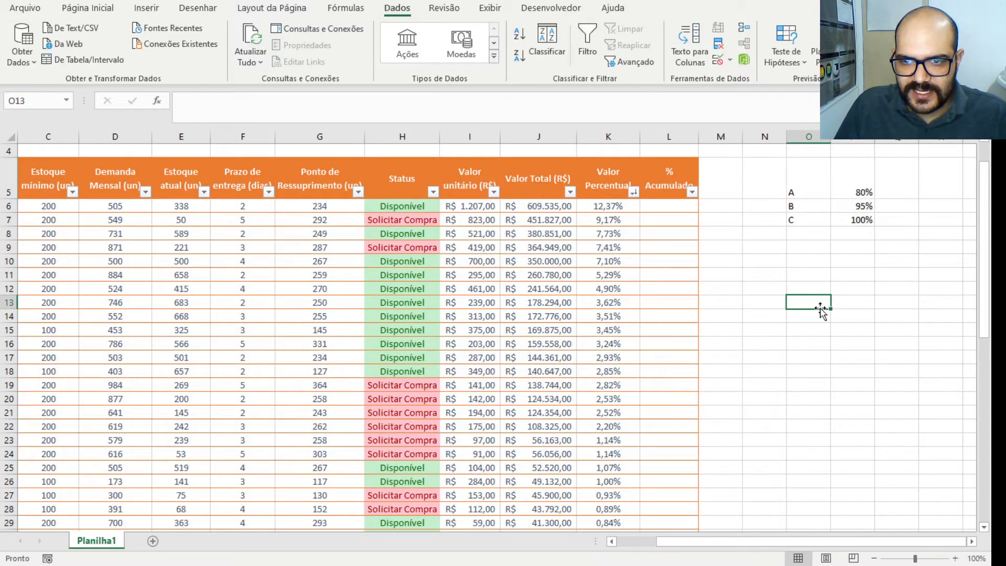
Set the first % Acumulado cell, L6, equal to its row's Valor Percentual and undo the automatic fill of the rest of the column
click(681, 217)
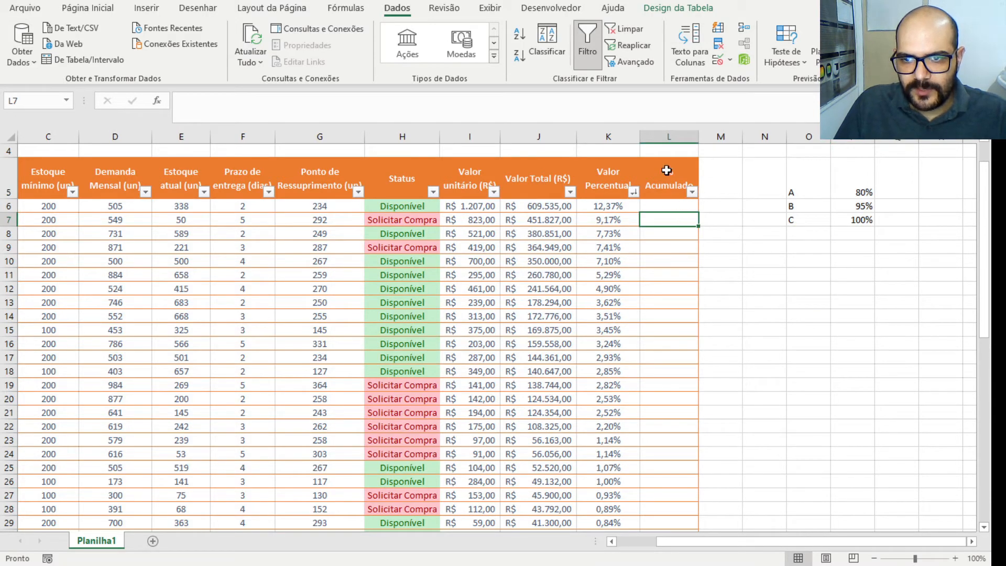
click(670, 204)
text(=)
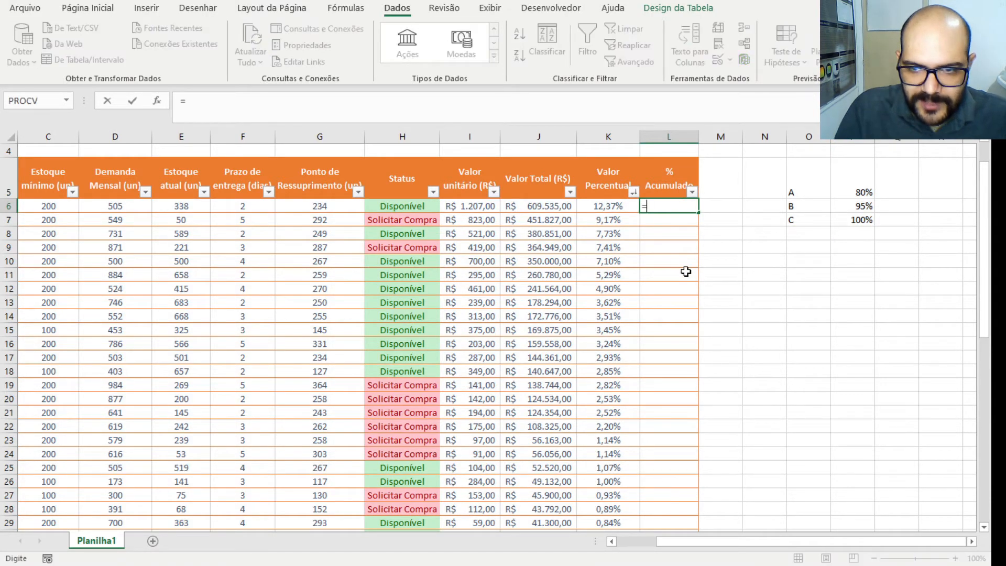
click(610, 206)
key(Return)
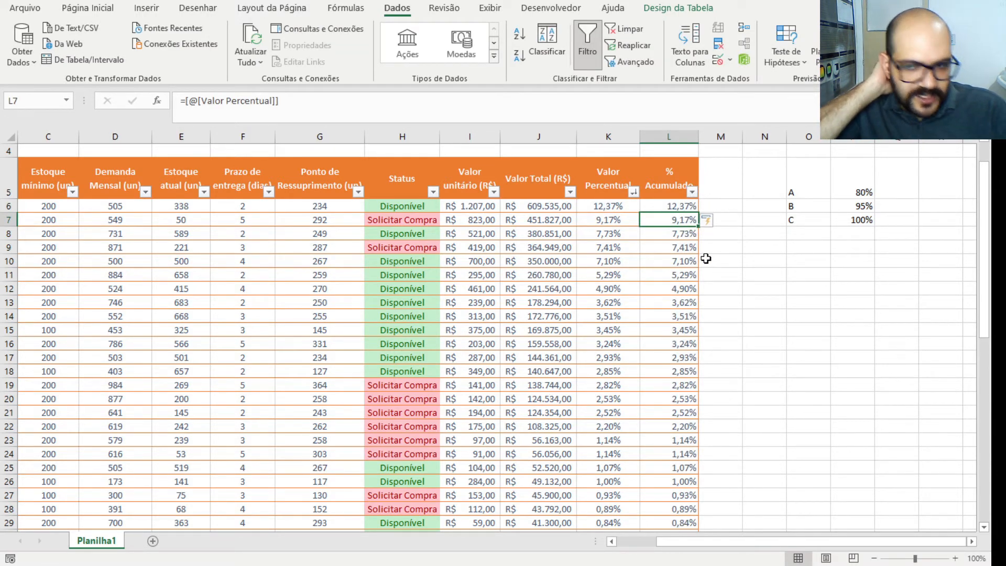
click(708, 271)
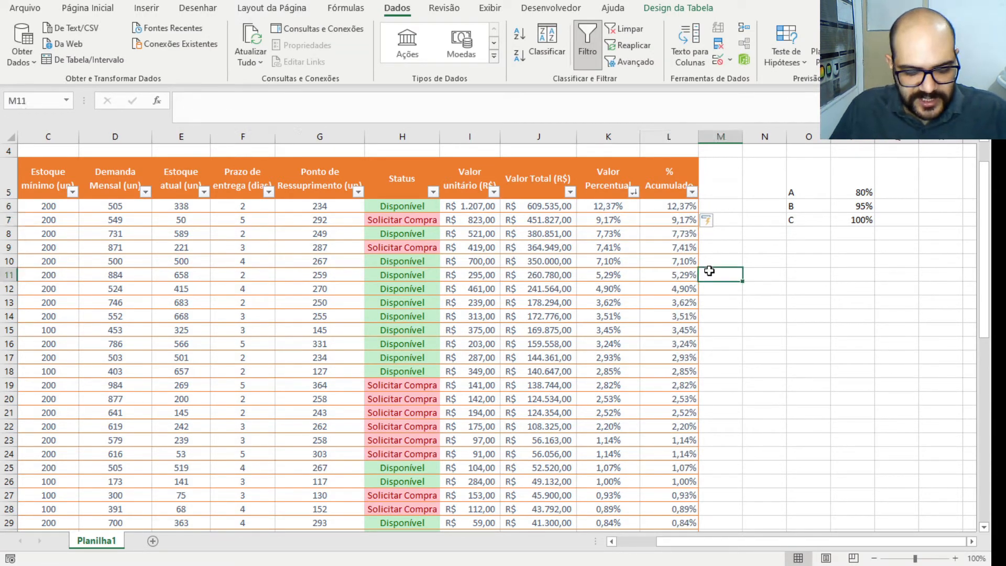
key(ctrl+z)
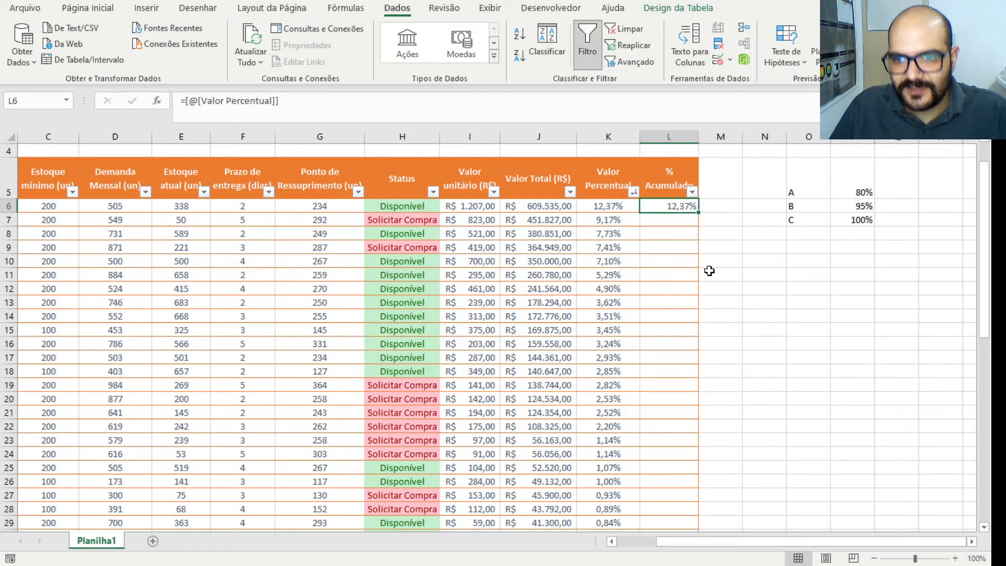
In L7, enter a formula adding the accumulated percentage in L6 to the Valor Percentual of row 7
click(679, 225)
click(681, 206)
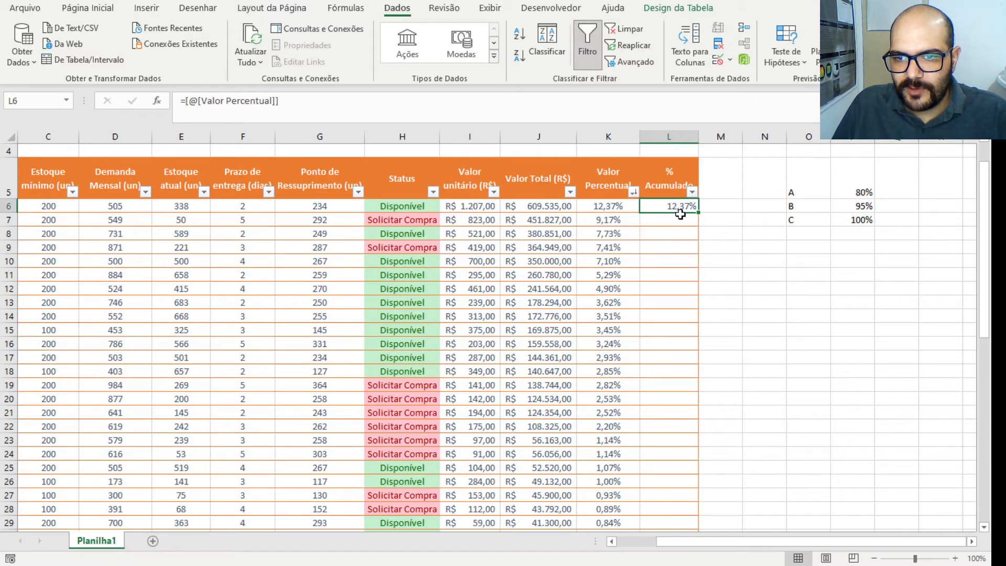
click(609, 221)
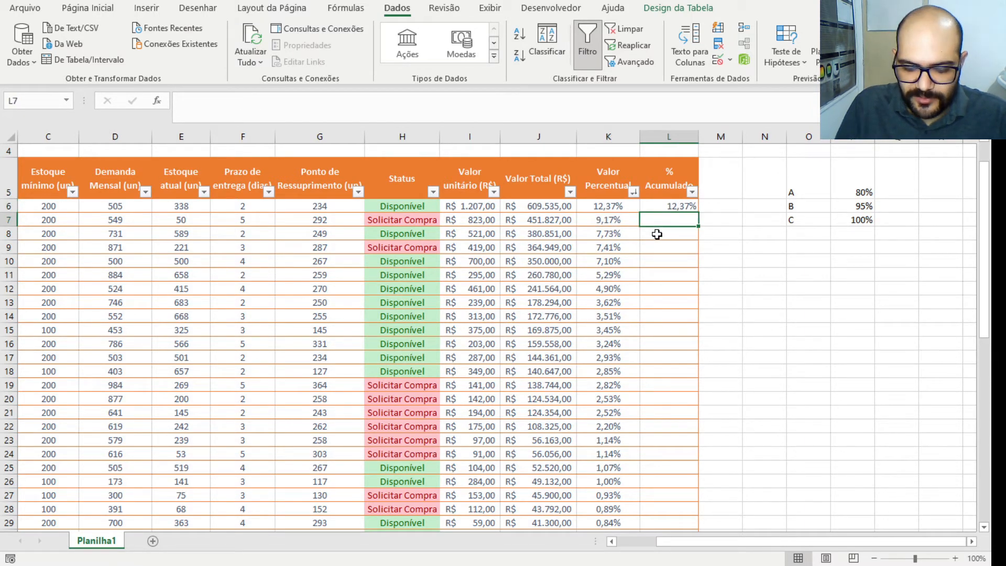
text(=)
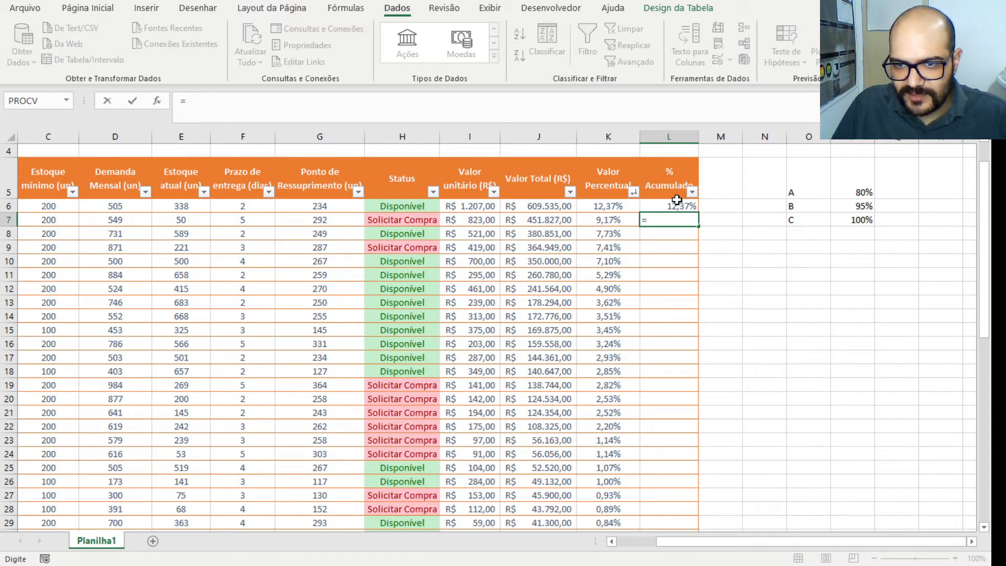
click(677, 204)
text(+)
click(609, 223)
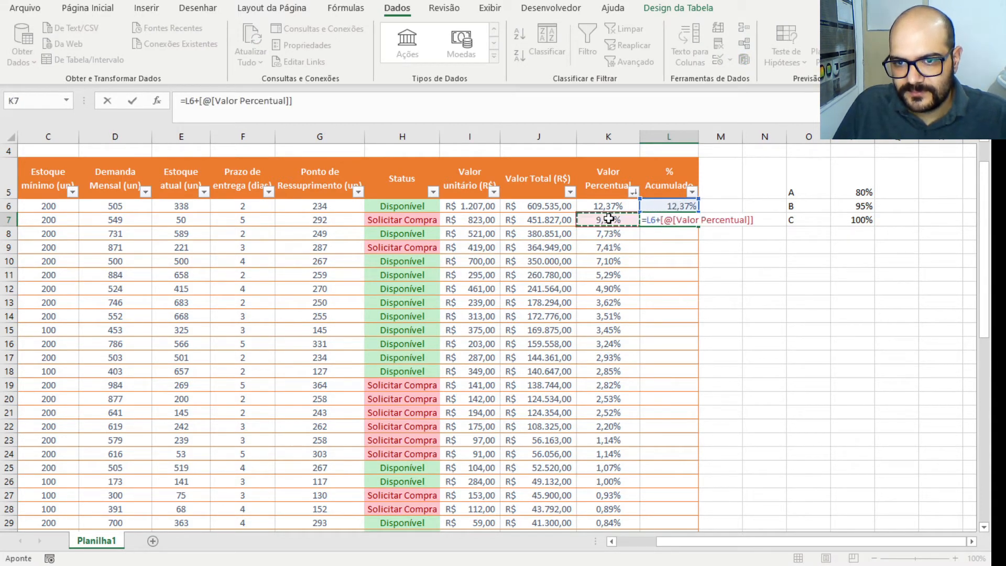
key(Return)
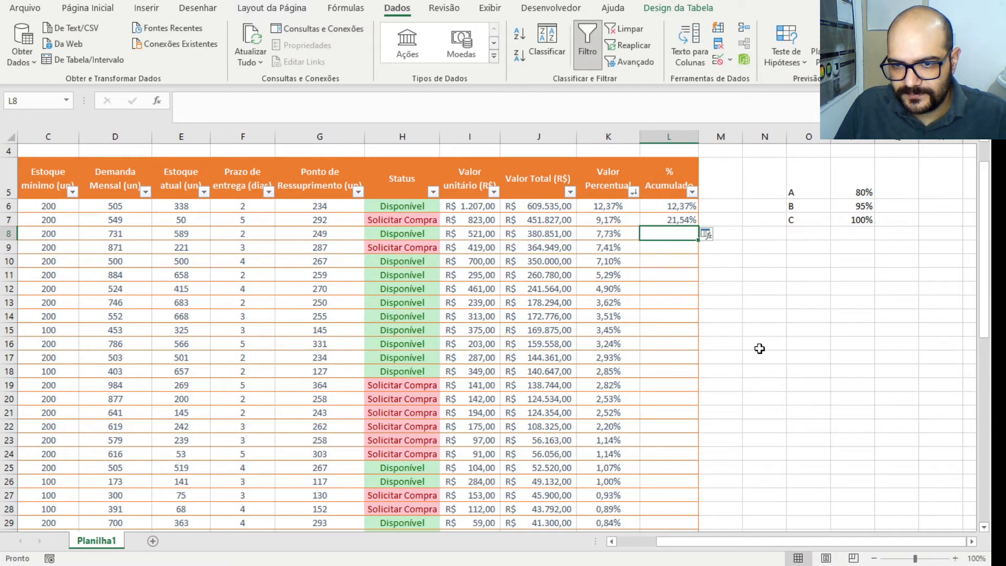
In L8, add L7 to the row's Valor Percentual, and fill the L7:L8 formulas down the rest of the % Acumulado column
text(=)
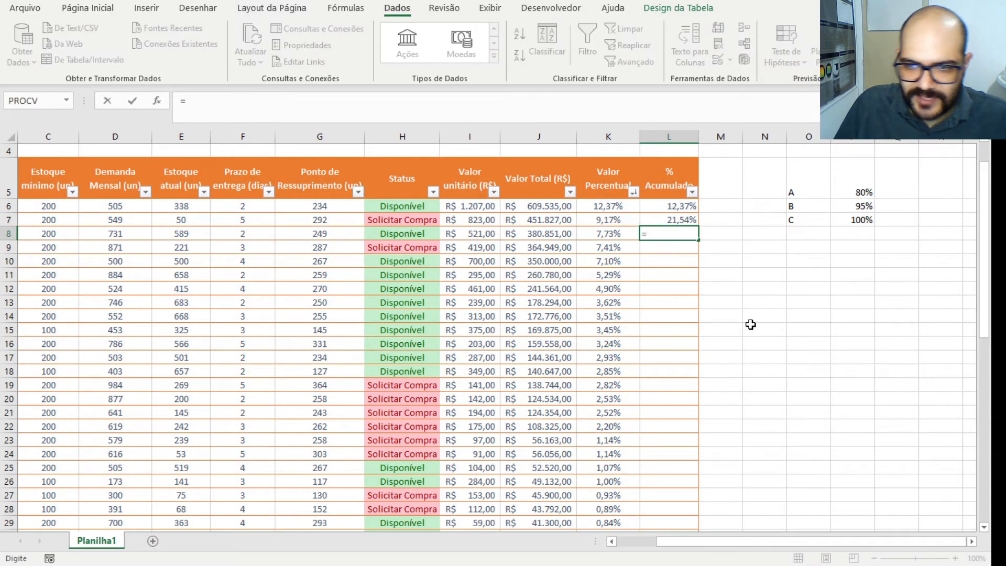
click(672, 217)
text(+)
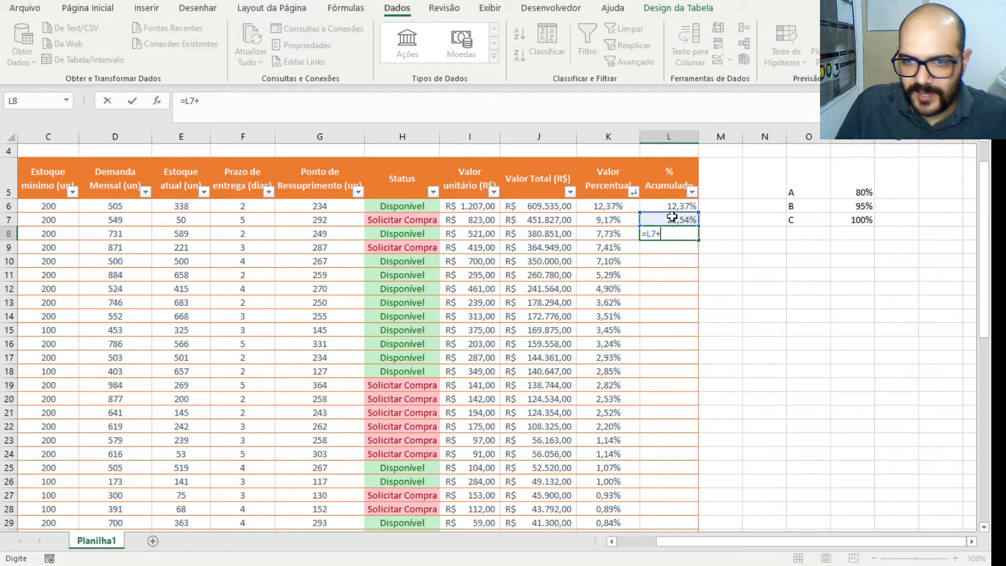
click(619, 237)
key(Return)
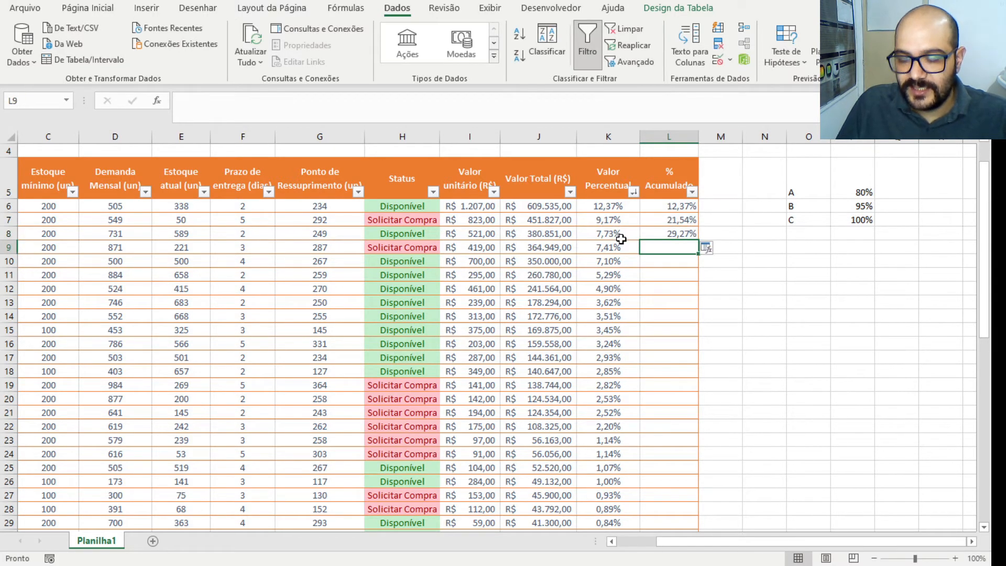
drag(684, 219, 684, 234)
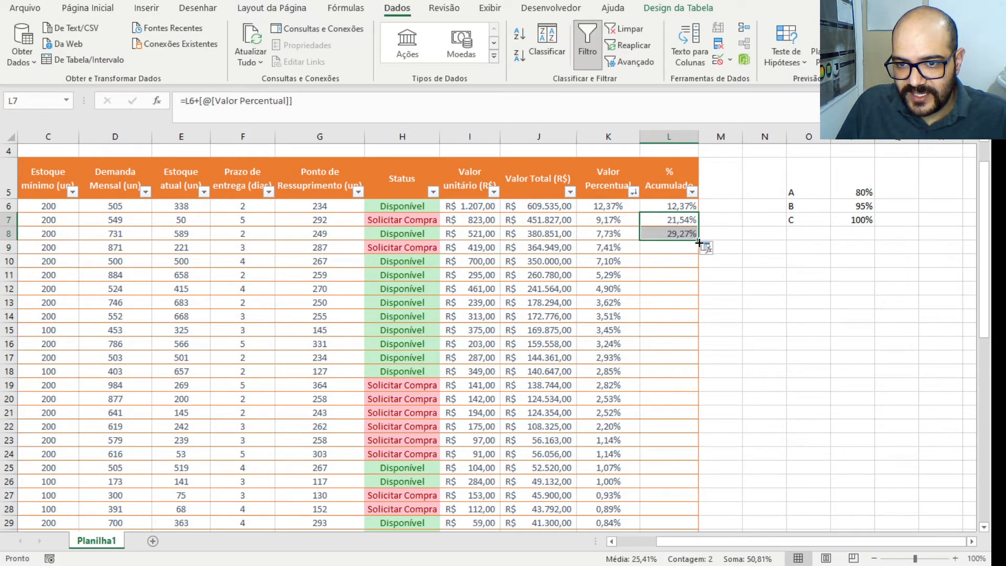
double_click(699, 243)
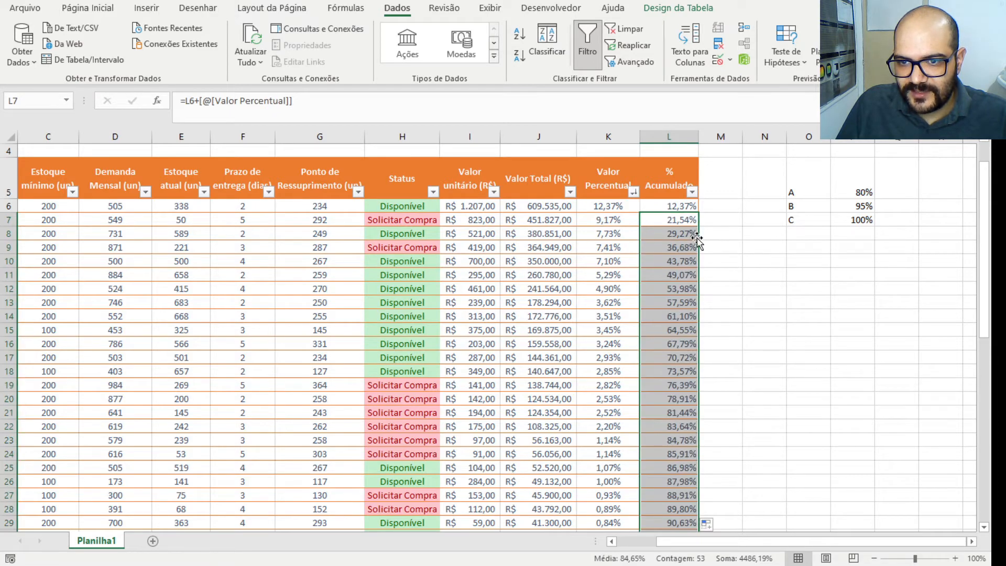
Check the accumulated percentage in the table's last row, L59, and review the % Acumulado column
click(768, 277)
scroll(766, 280, down, 14)
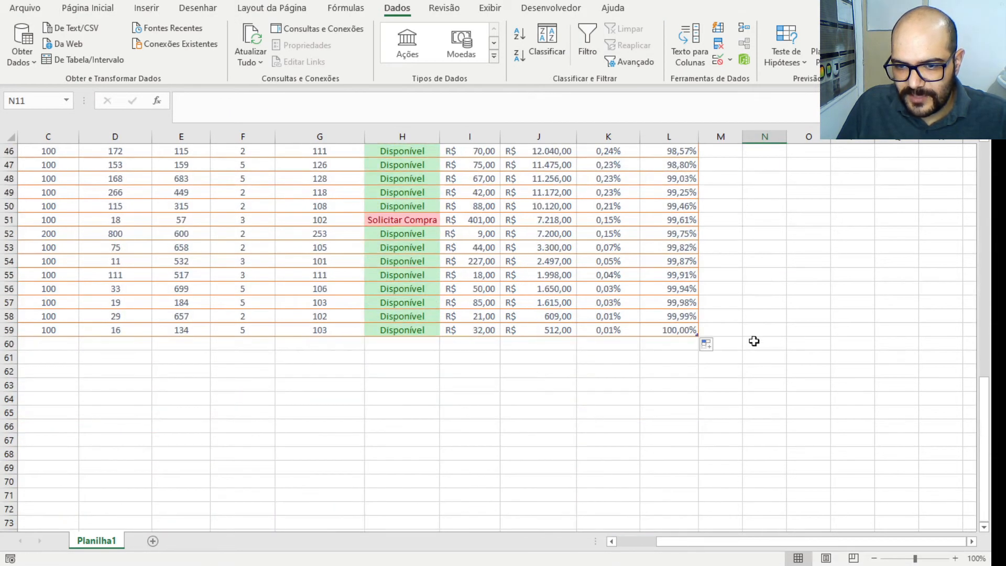
click(681, 331)
scroll(688, 414, up, 12)
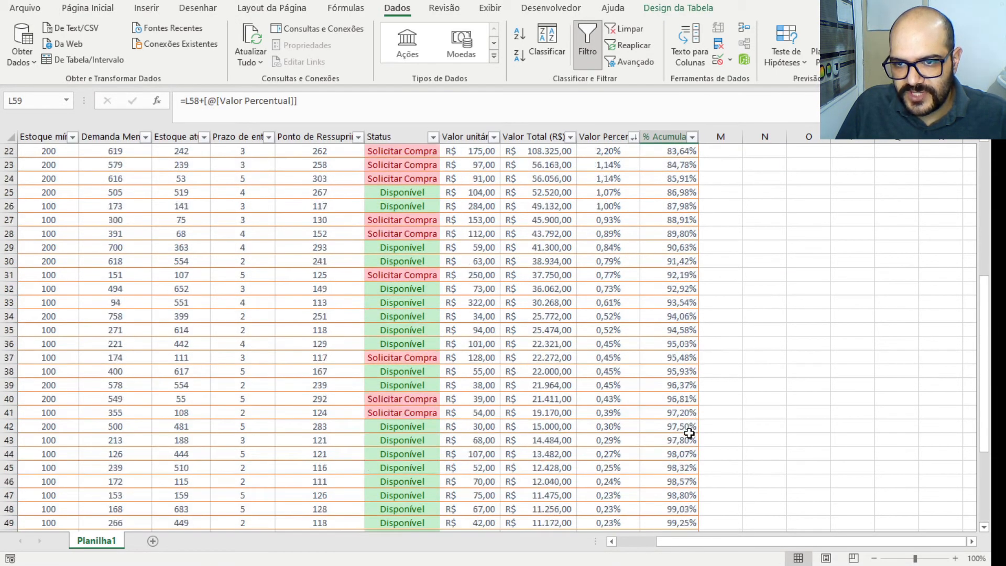
scroll(689, 433, up, 3)
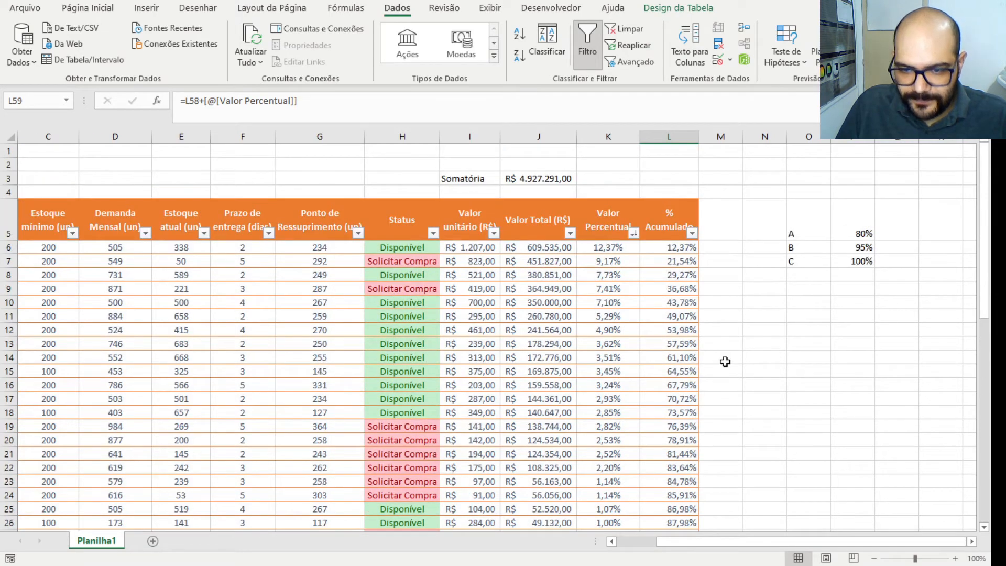
Add a new table column headed Classe in cell M5, beside % Acumulado
click(712, 212)
text(Cl)
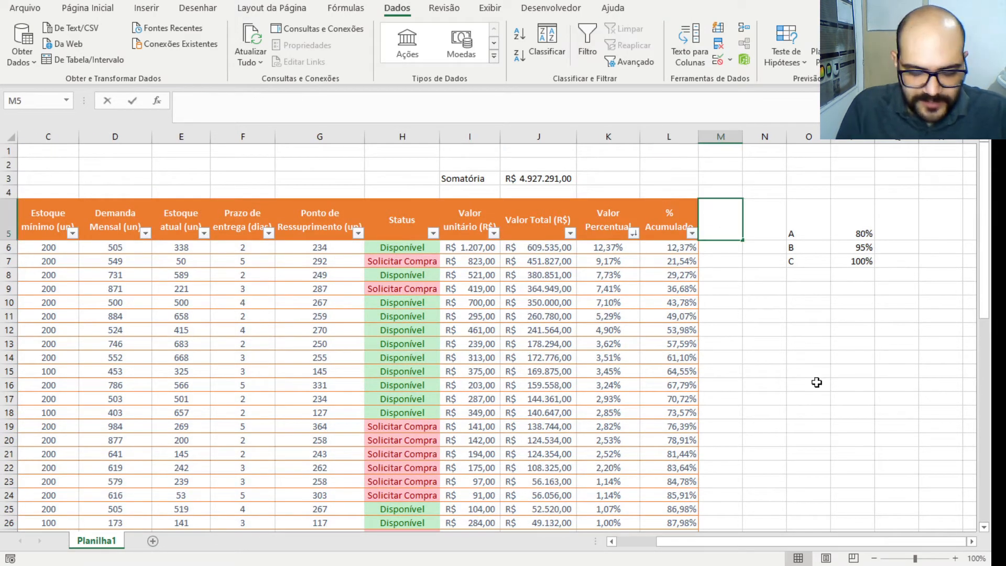
text(asse)
key(Return)
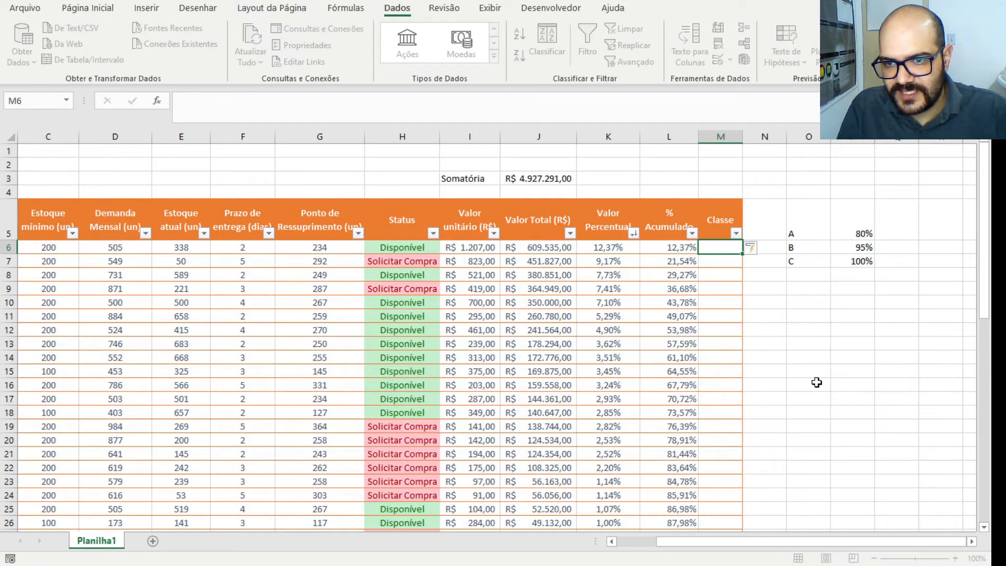
Compare the % Acumulado values with the 80%, 95% and 100% limits to examine which rows belong to classes A, B and C
click(868, 398)
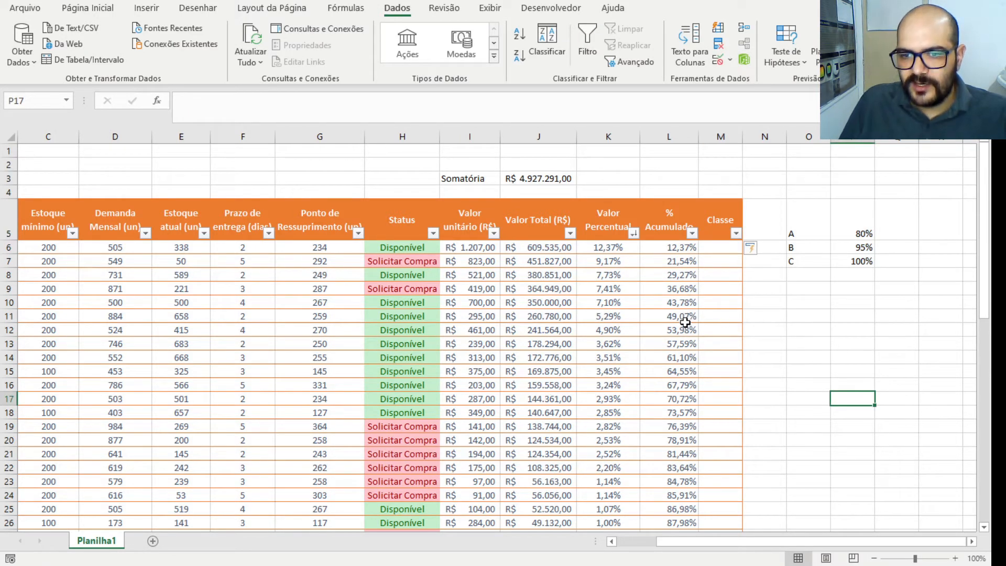
click(862, 234)
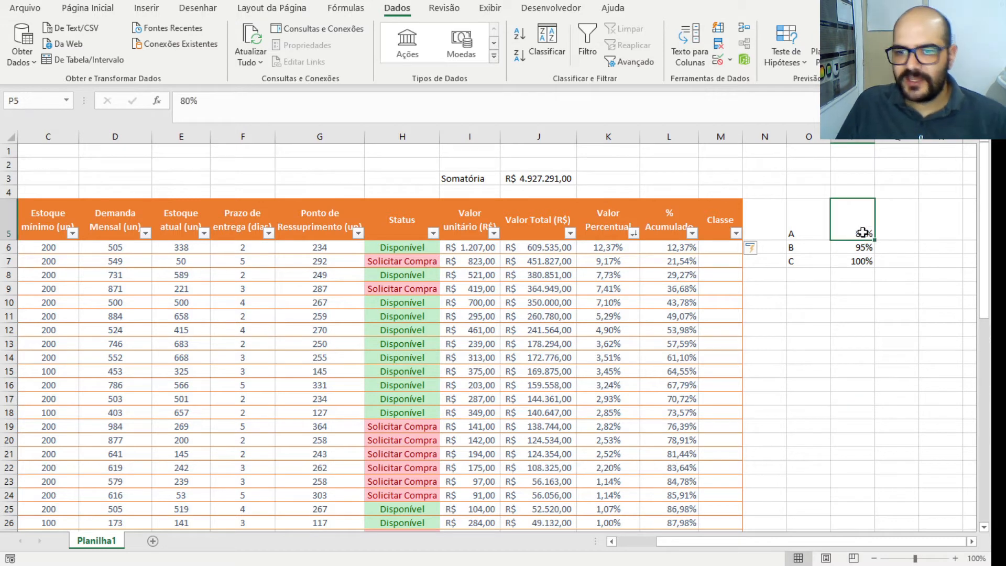
scroll(707, 277, down, 1)
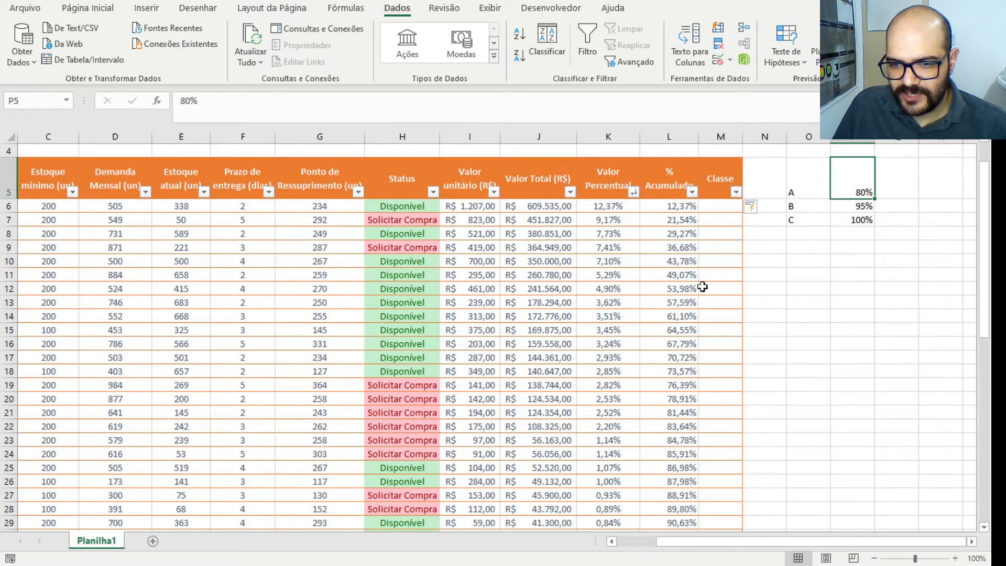
click(688, 400)
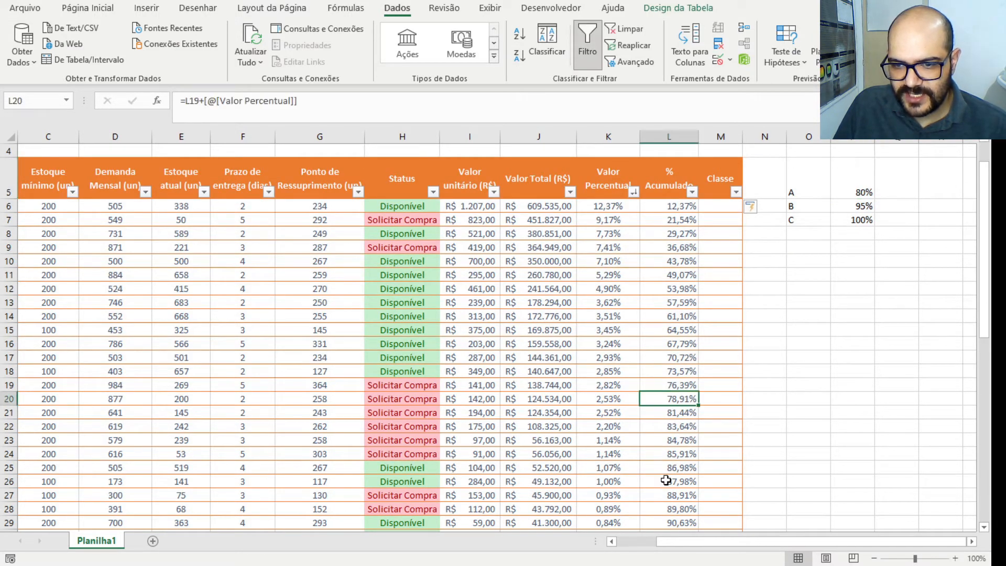
drag(705, 399, 15, 207)
drag(872, 540, 928, 539)
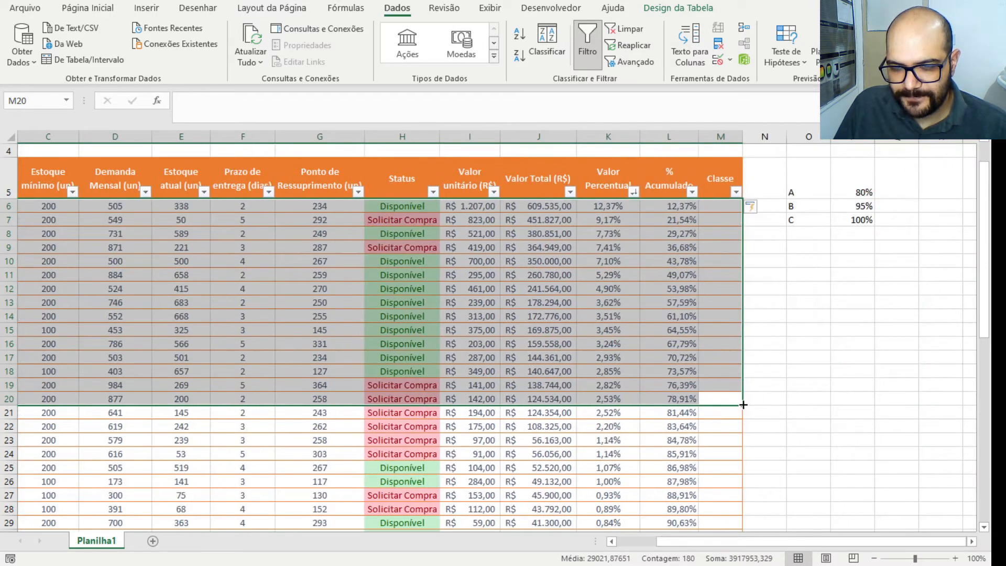
scroll(743, 404, down, 1)
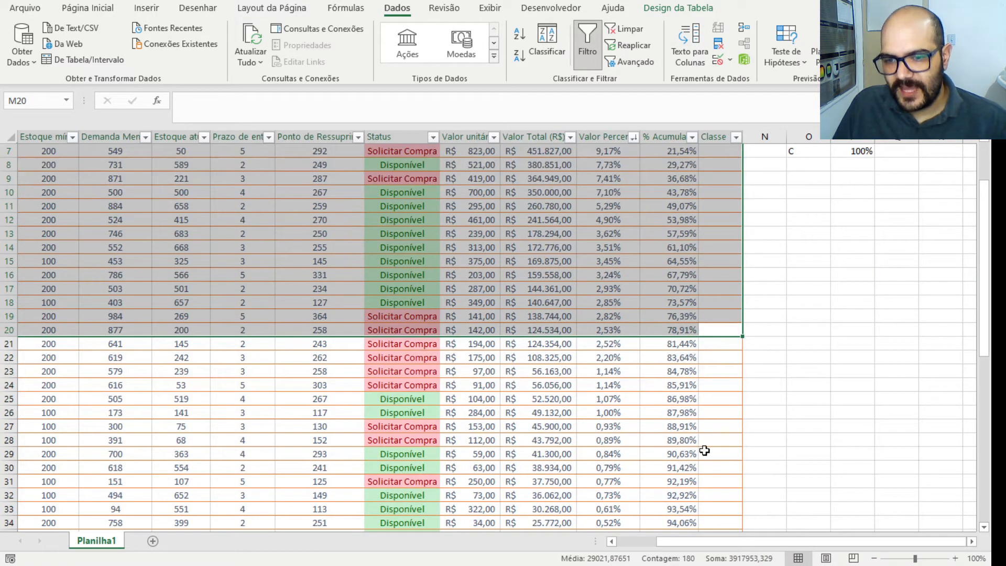
drag(676, 343, 79, 463)
scroll(771, 359, down, 7)
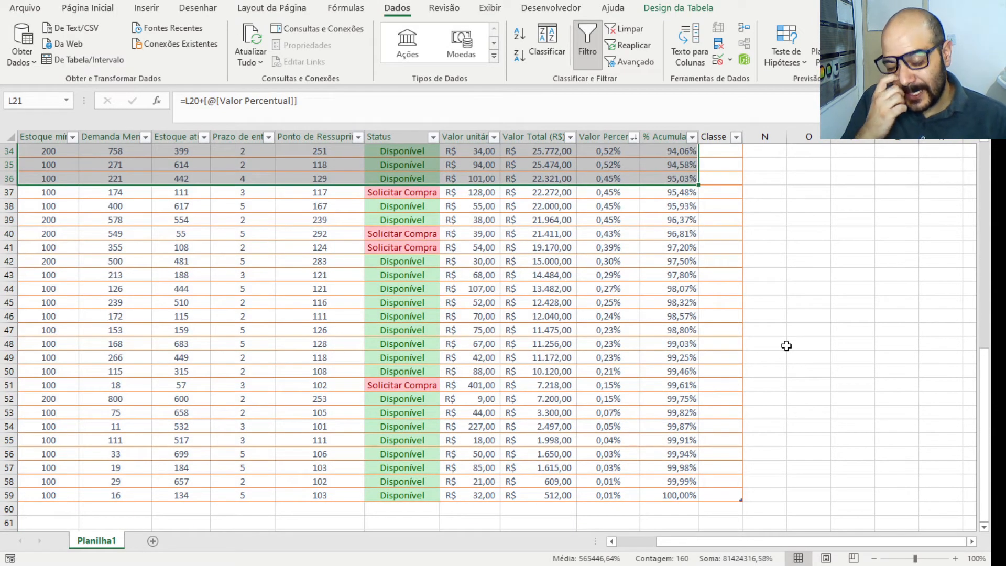
click(937, 521)
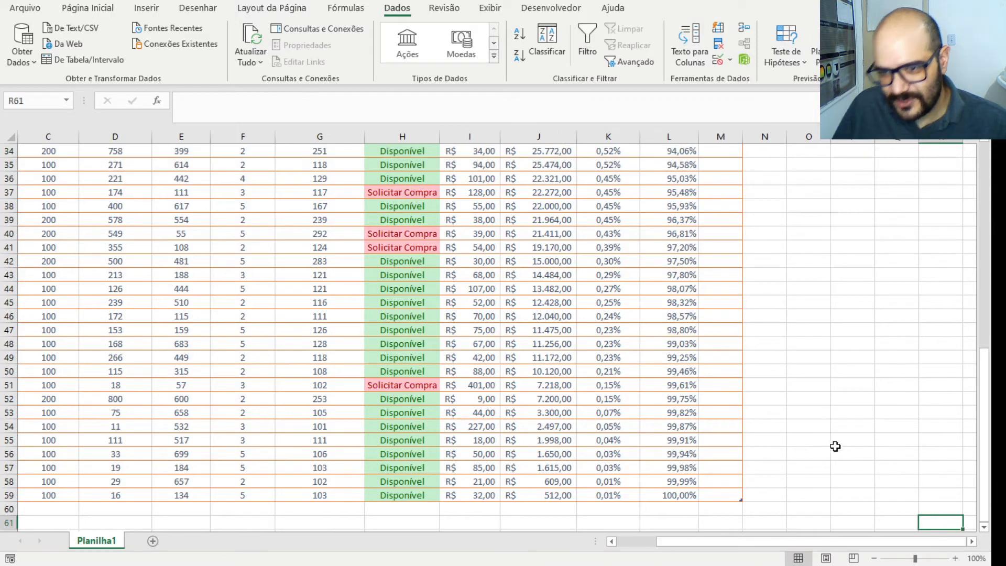
scroll(835, 446, up, 11)
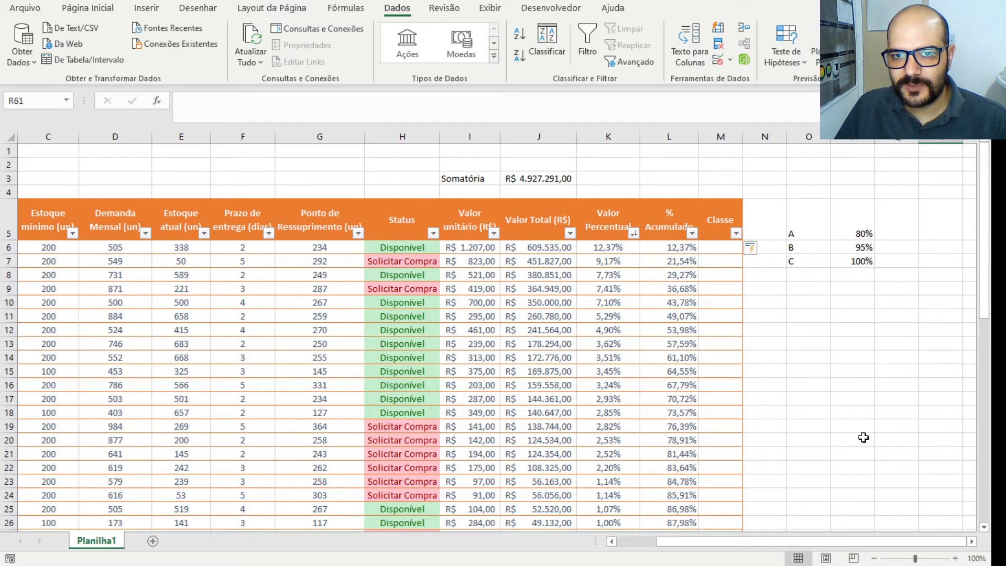
In M6, begin an SE formula that returns "A" when the row's % Acumulado is less than or equal to 80%
click(746, 291)
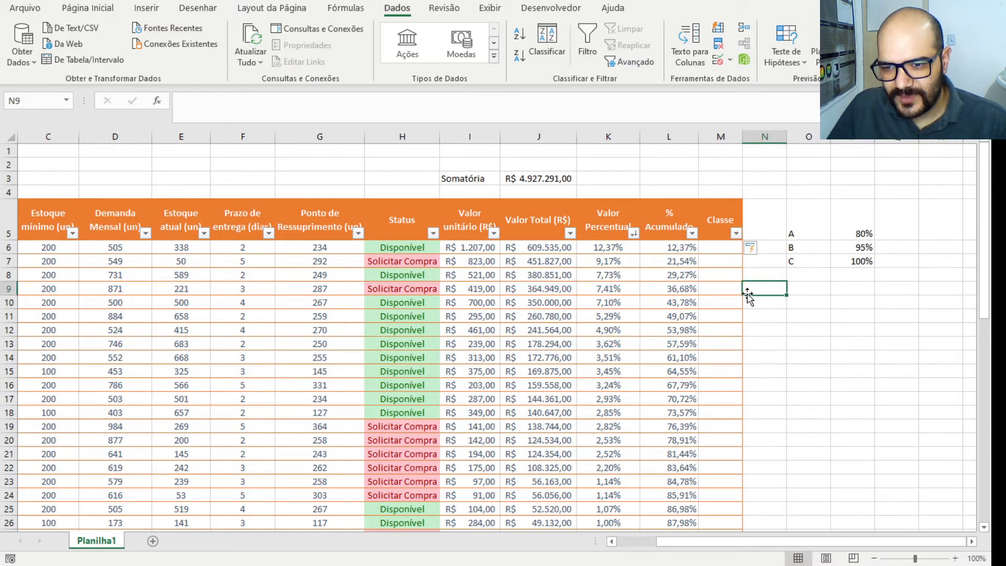
click(726, 253)
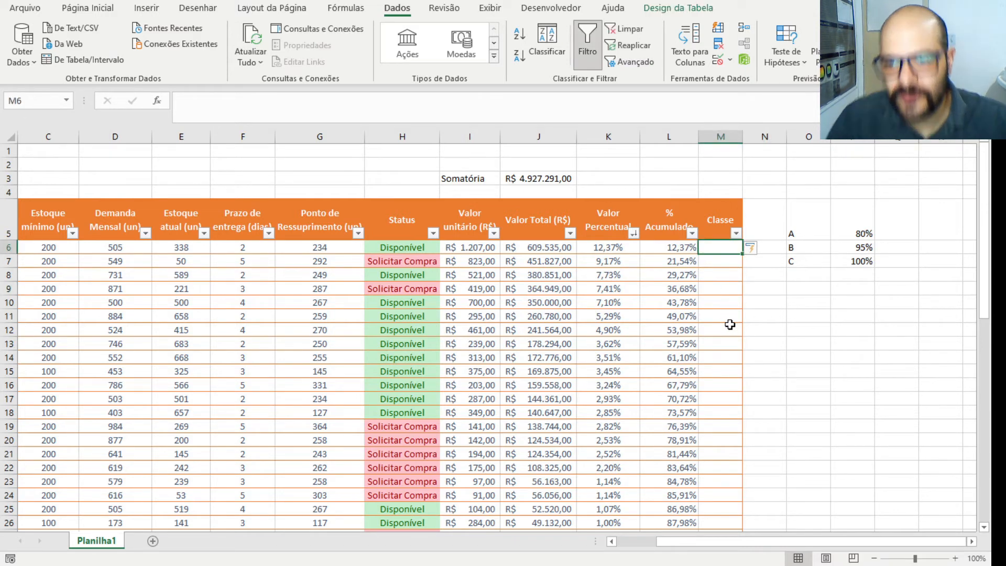
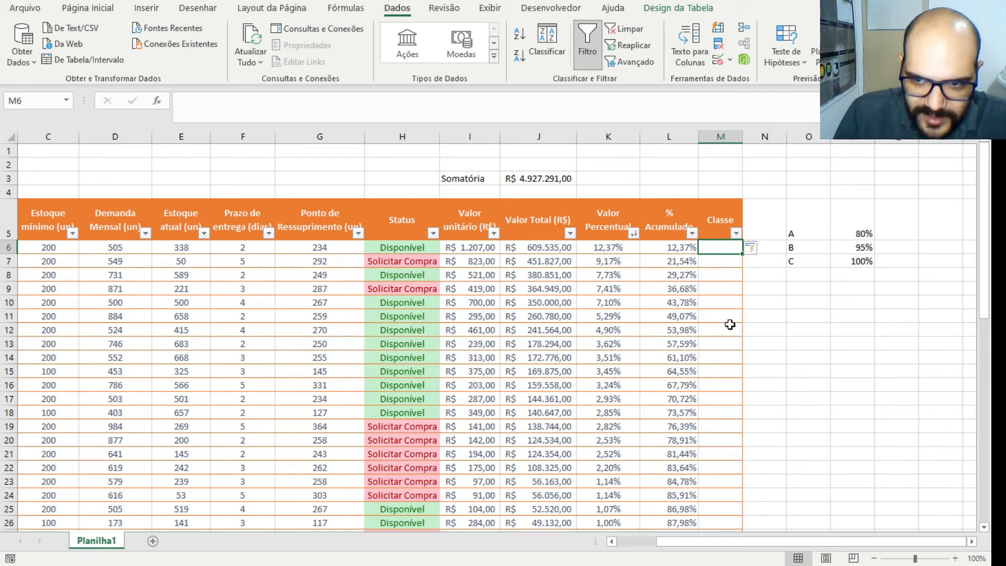
text(=se()
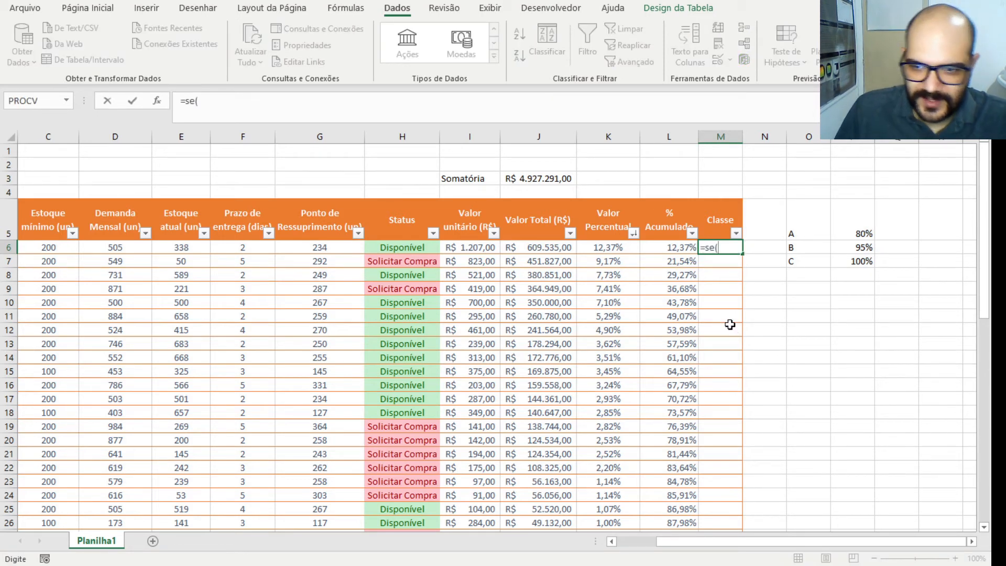
click(653, 247)
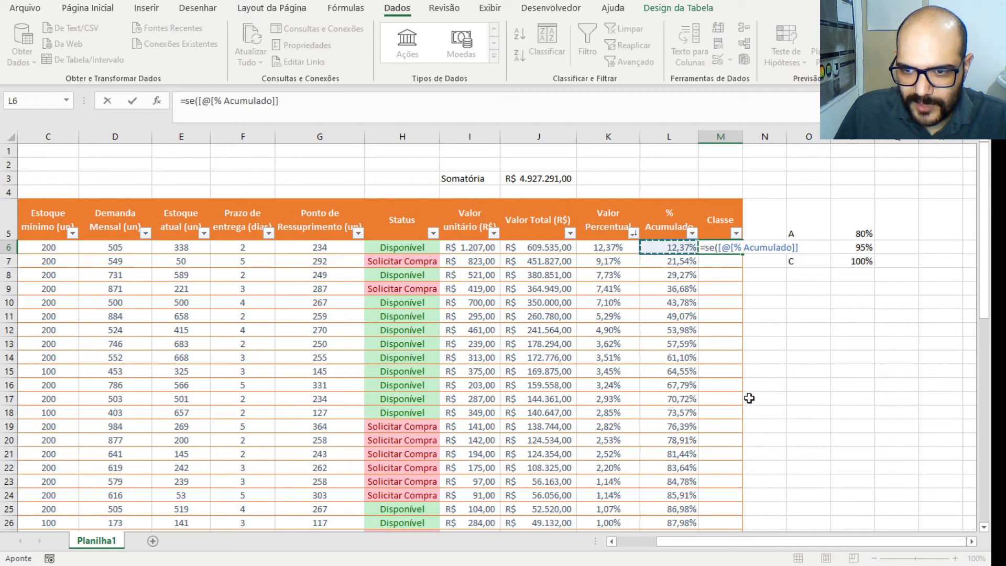
text(<=)
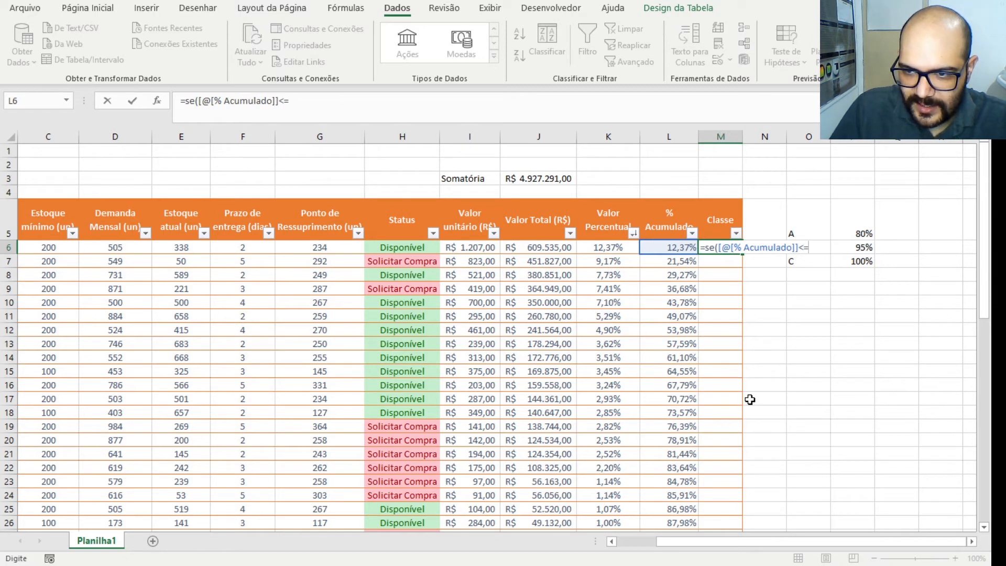
text(80)
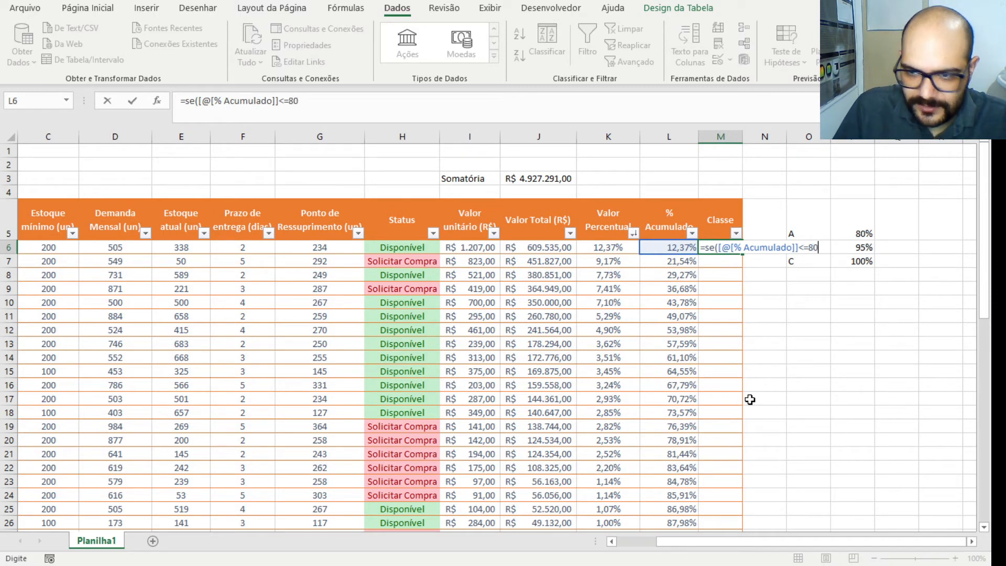
text(%)
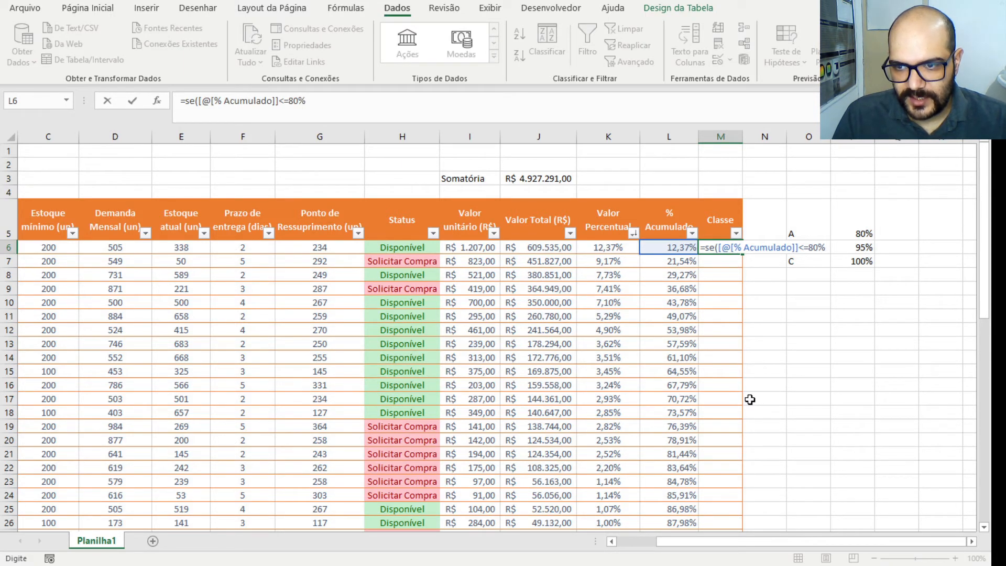
text(;)
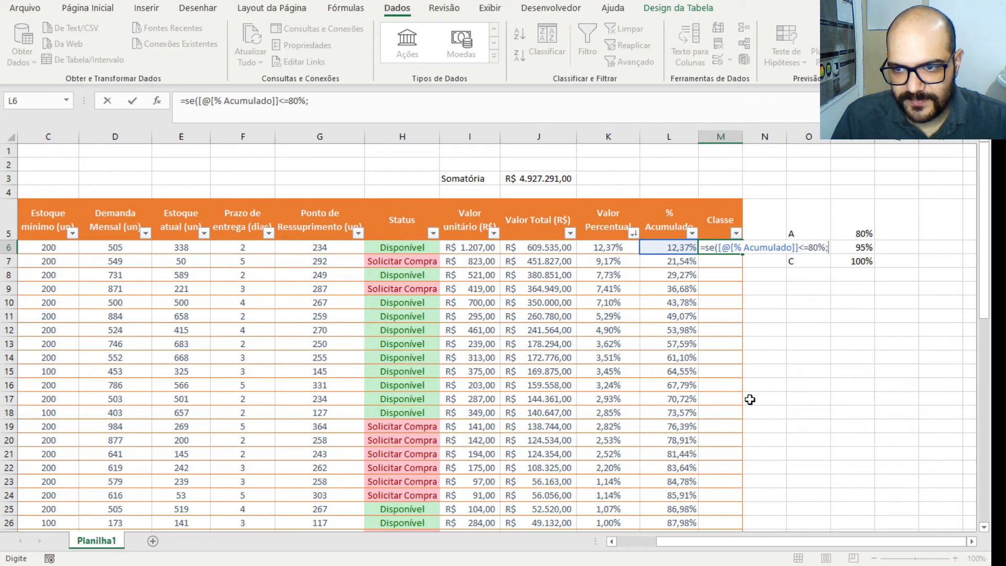
text(")
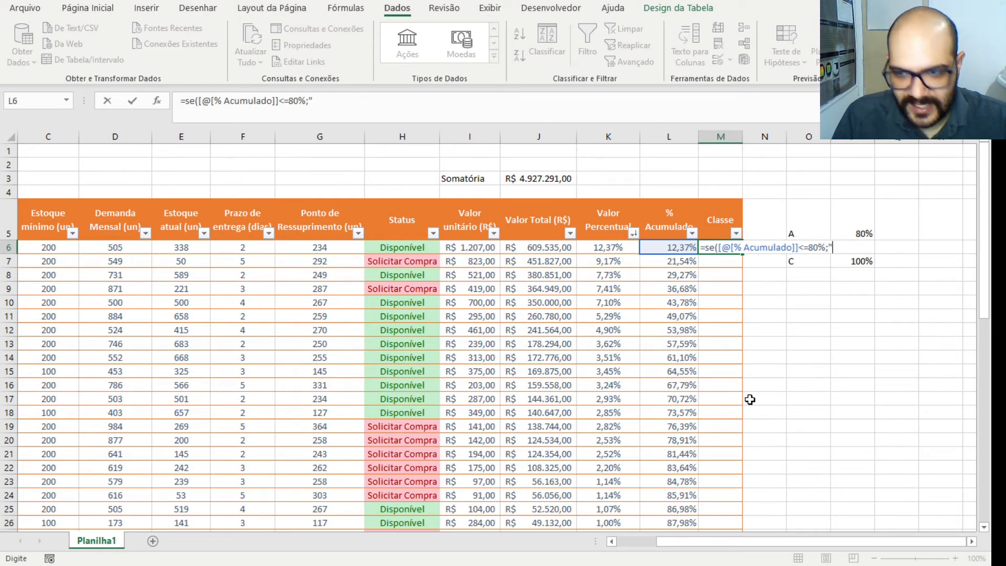
text(A")
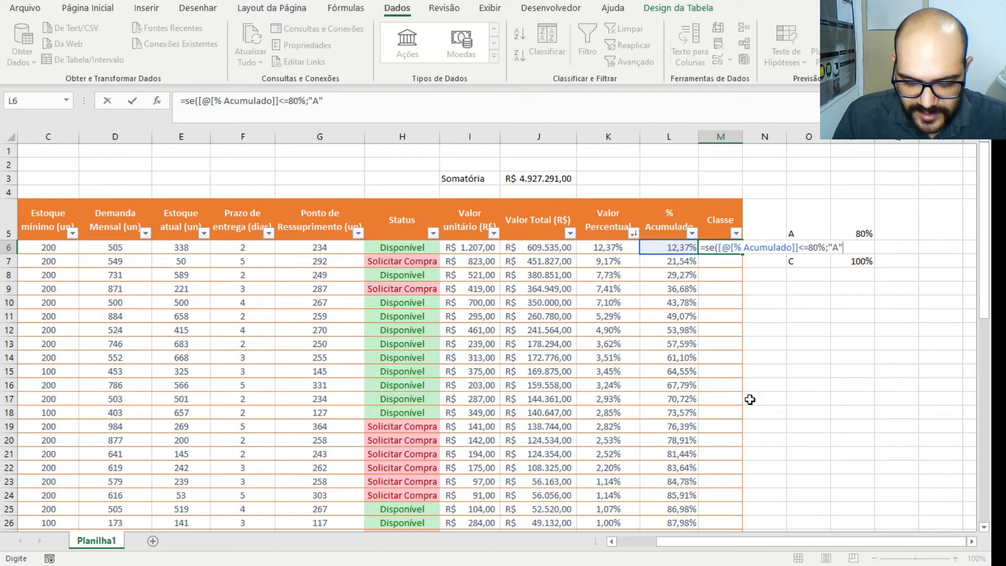
text(;)
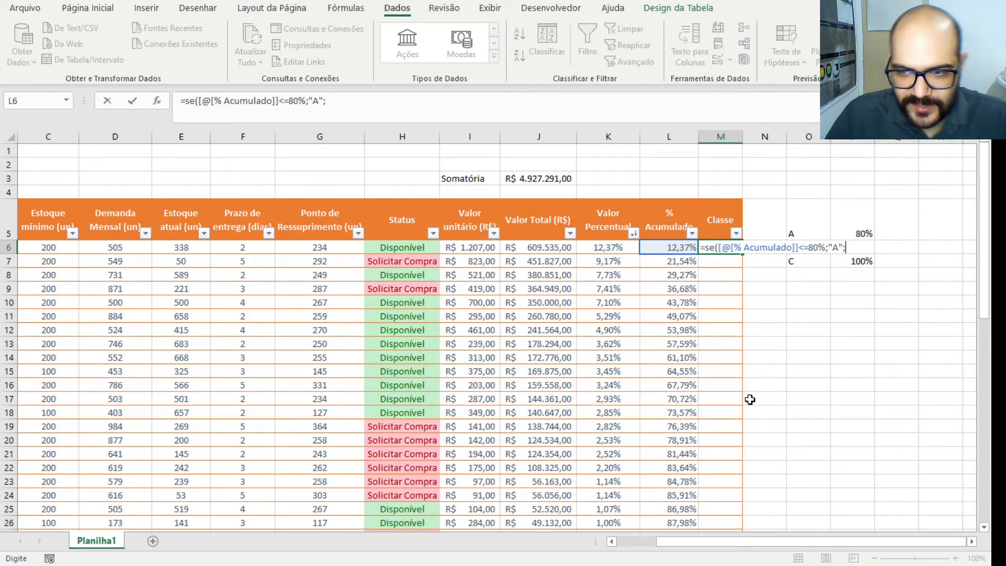
Extend the M6 formula with a nested SE returning "B" when % Acumulado is less than or equal to 95%, otherwise "C"
text(se)
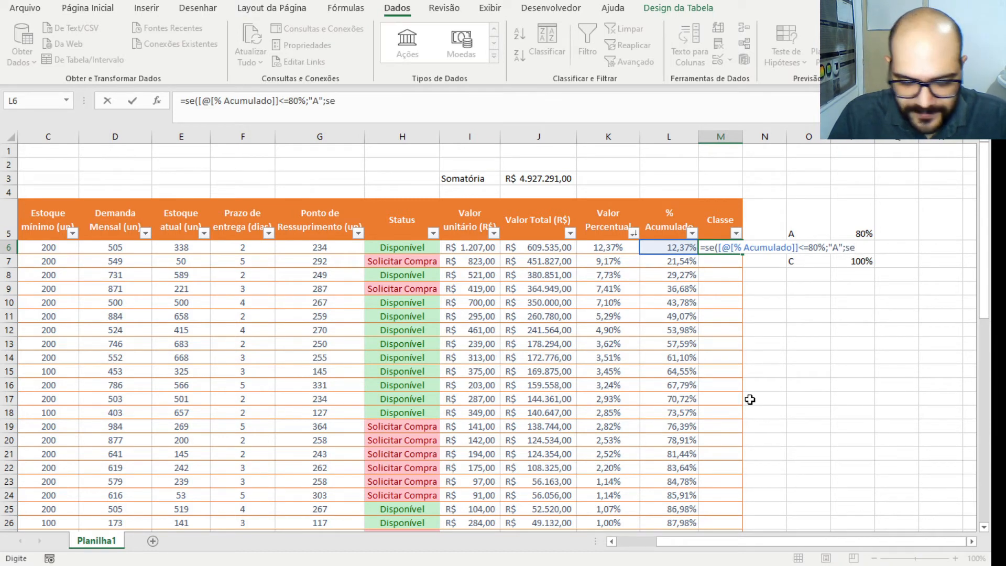
text(()
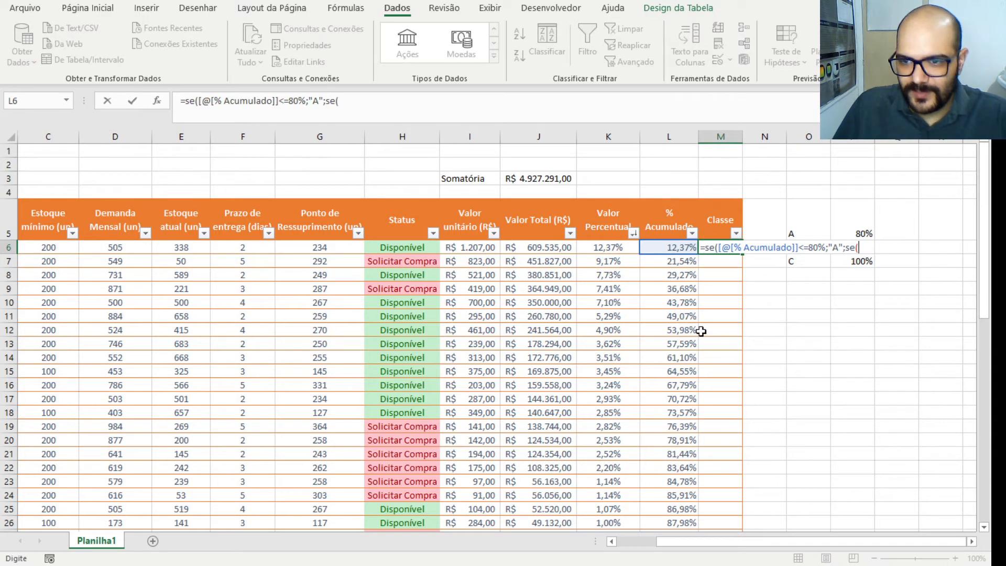
click(662, 248)
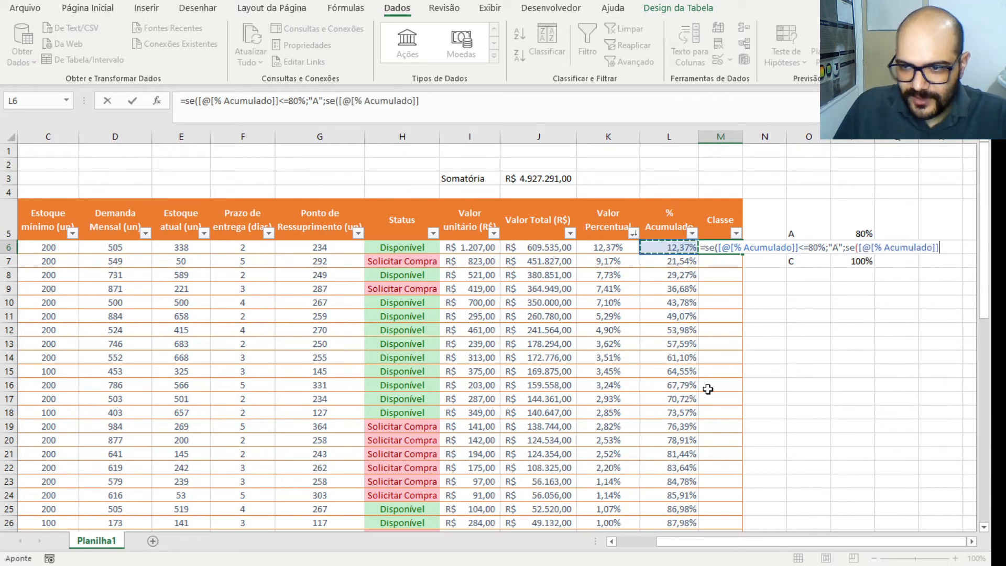
text(<=95)
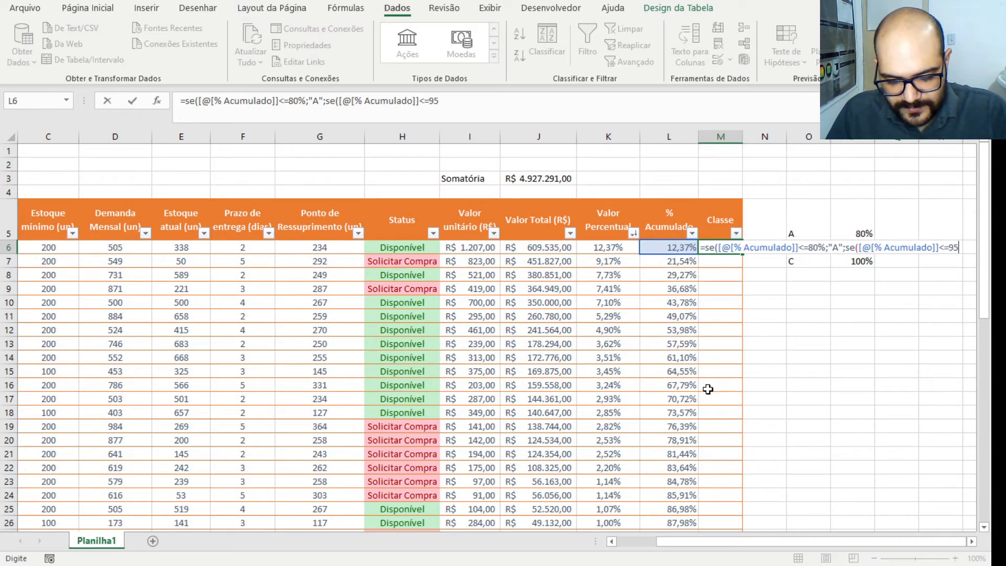
text(%)
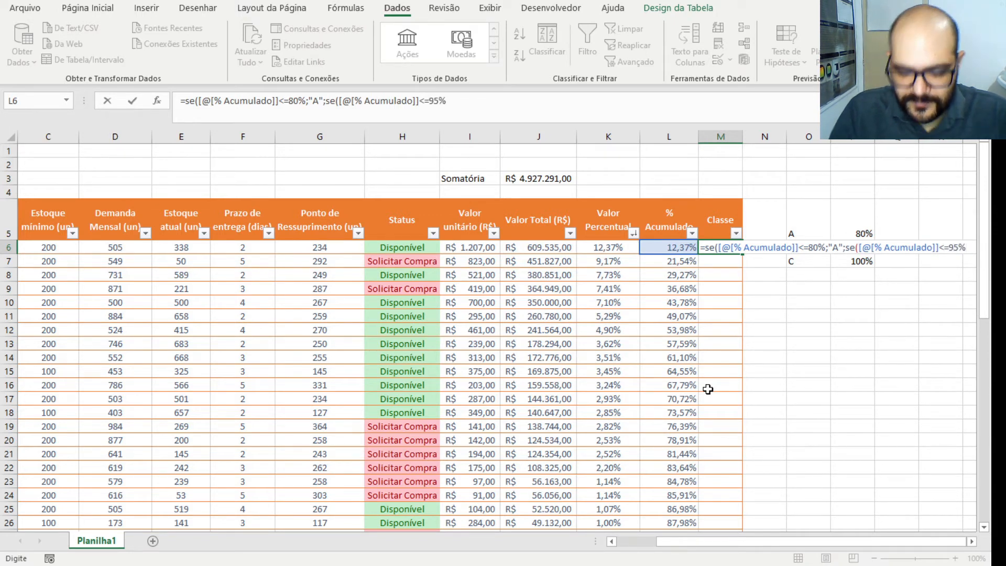
text(;"B")
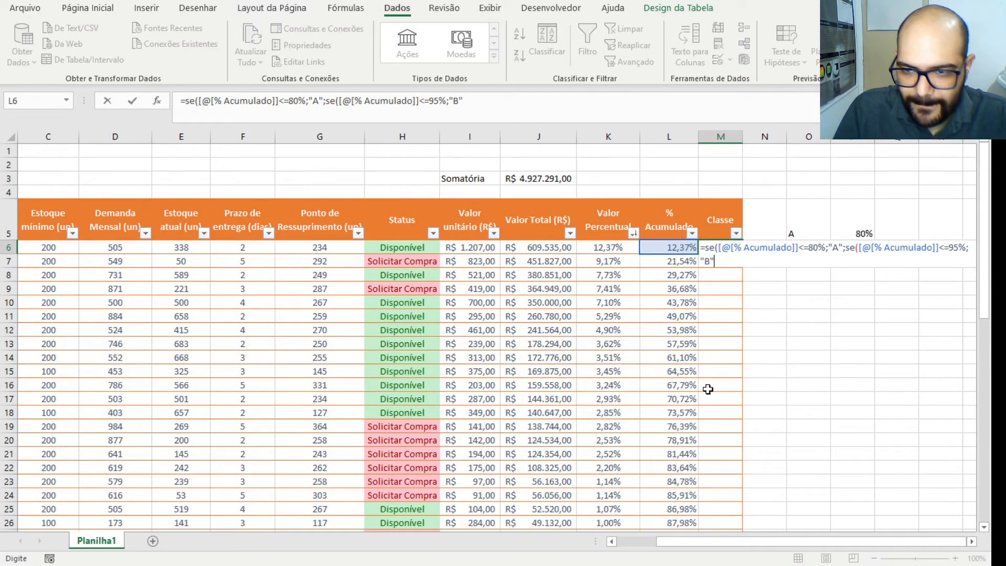
text(;"C")
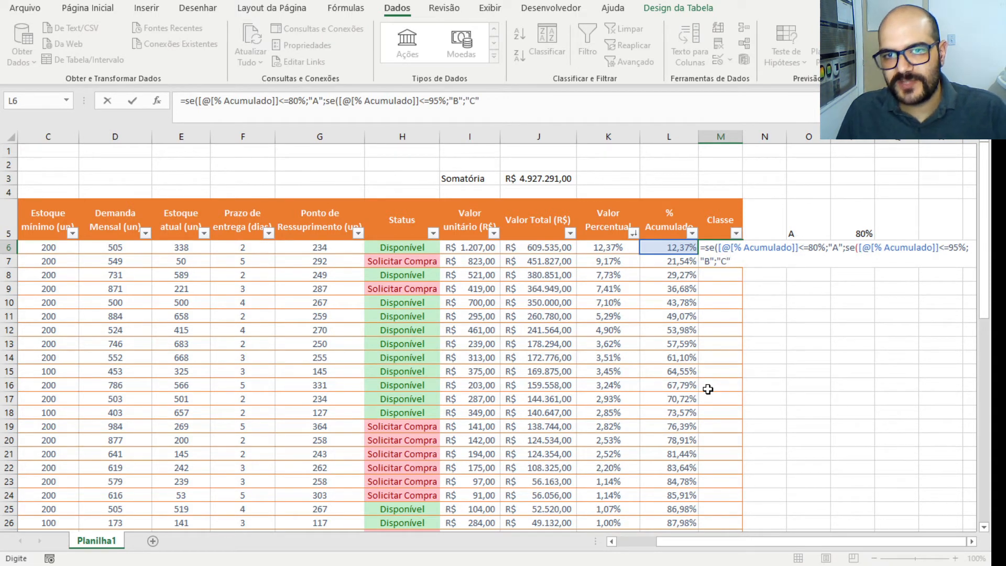
text())
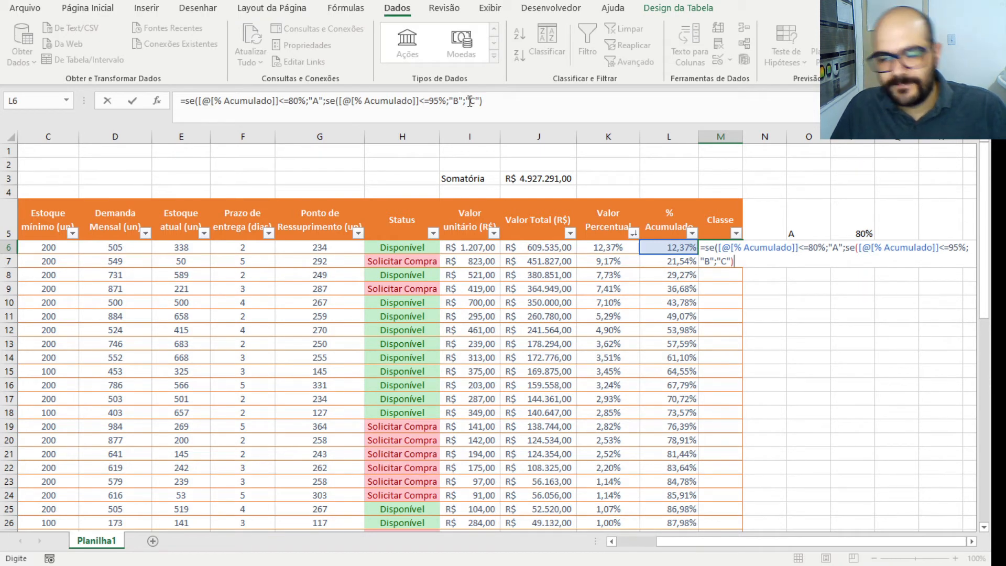
Complete the M6 formula with its second closing parenthesis, enter it, and check the Classe column down to the last row
key(Return)
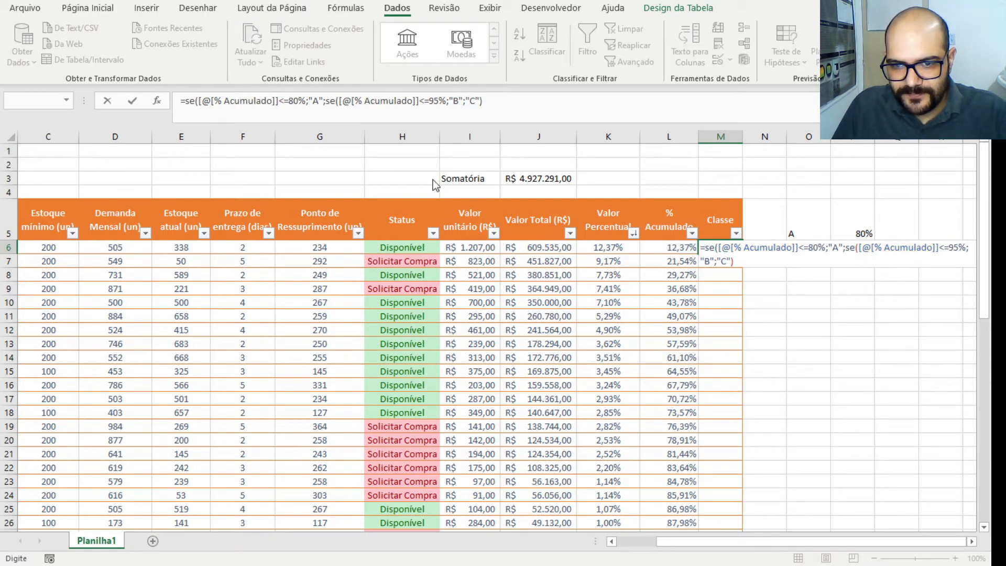
click(510, 115)
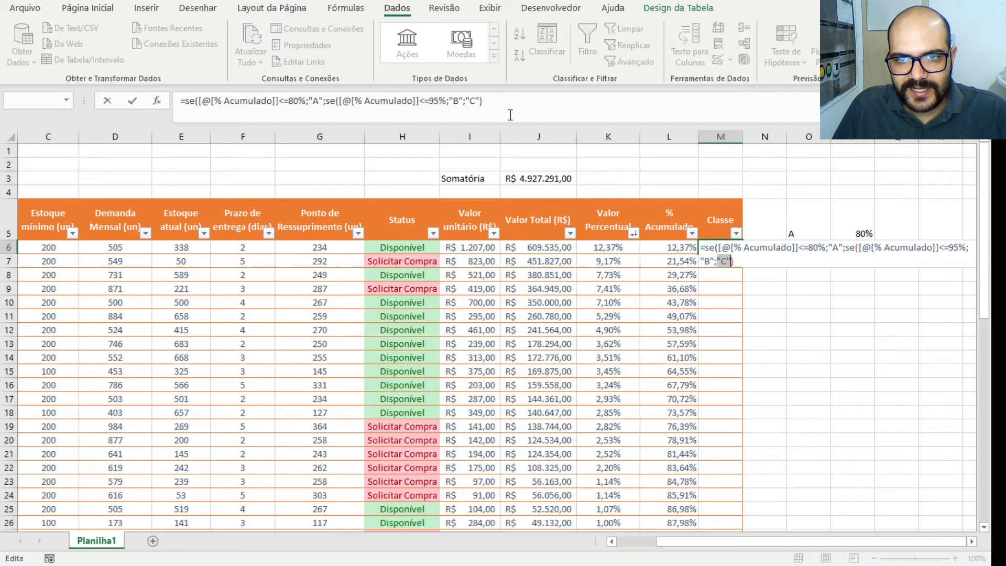
click(510, 102)
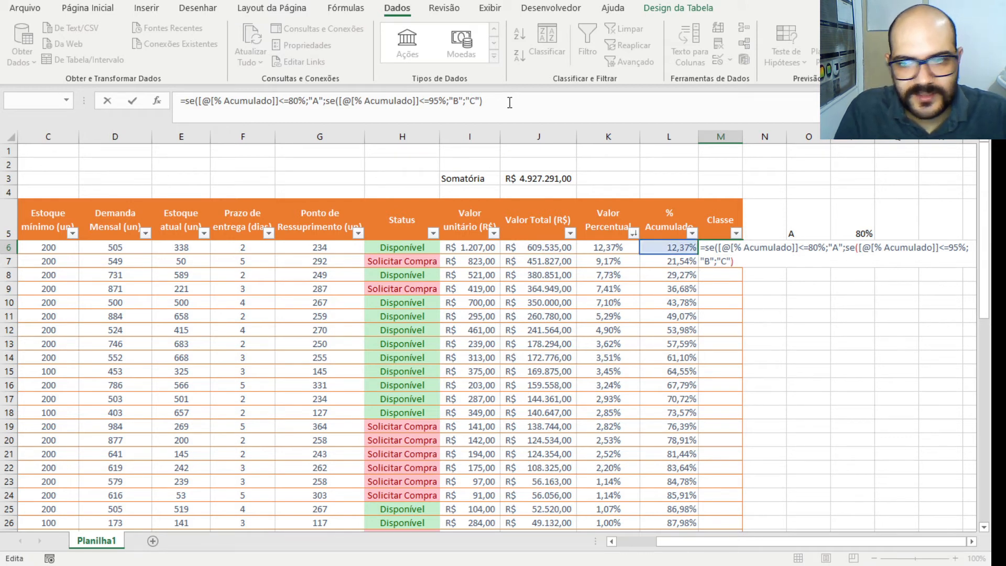
text())
key(Return)
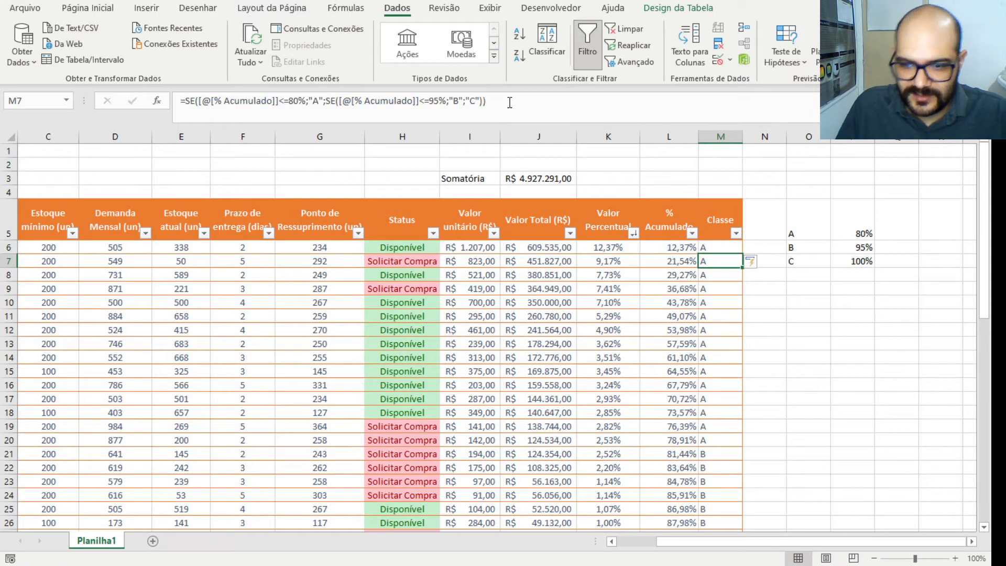
scroll(562, 250, down, 13)
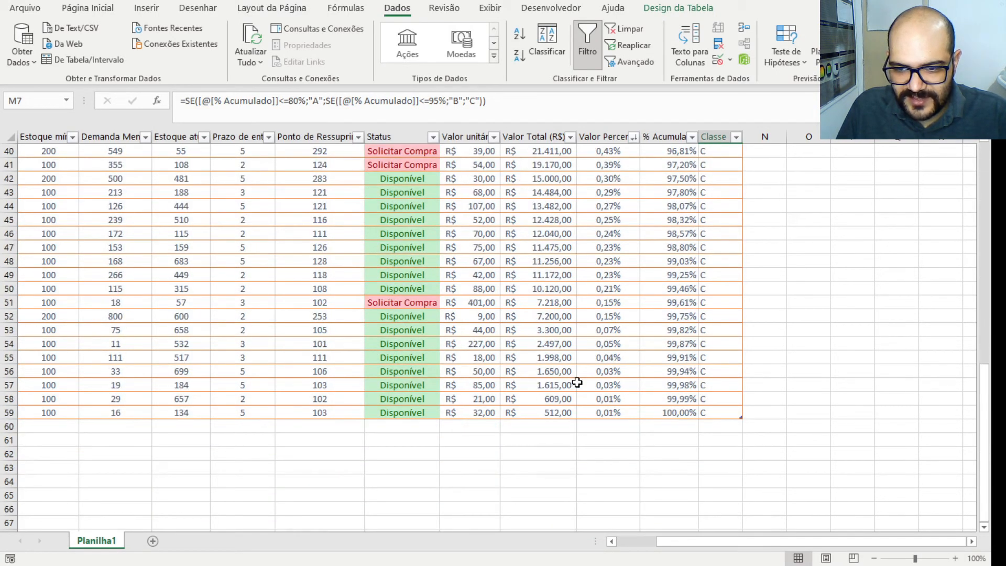
scroll(577, 382, up, 13)
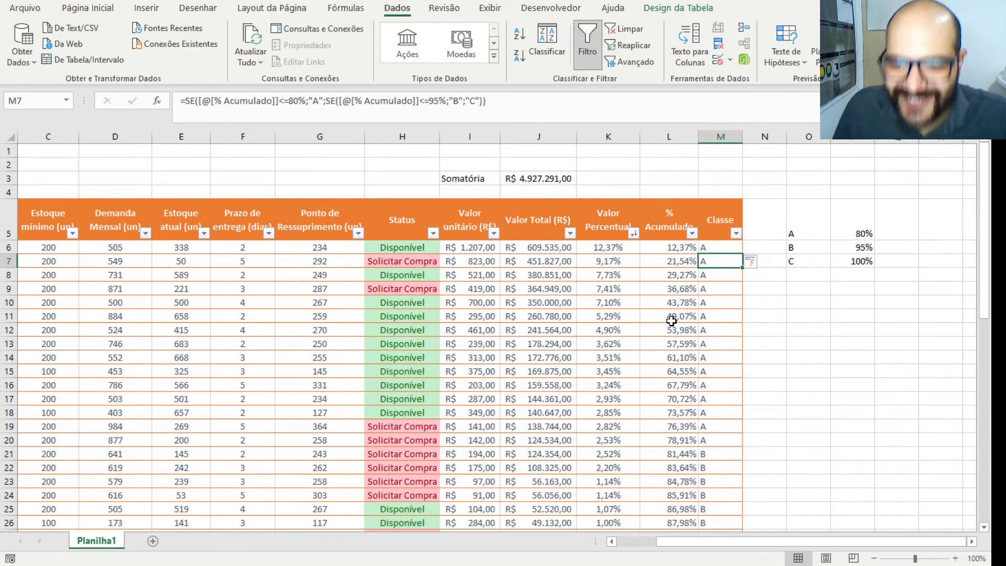
Centre the contents of the Classe column from M6 to the table's last row horizontally
click(715, 250)
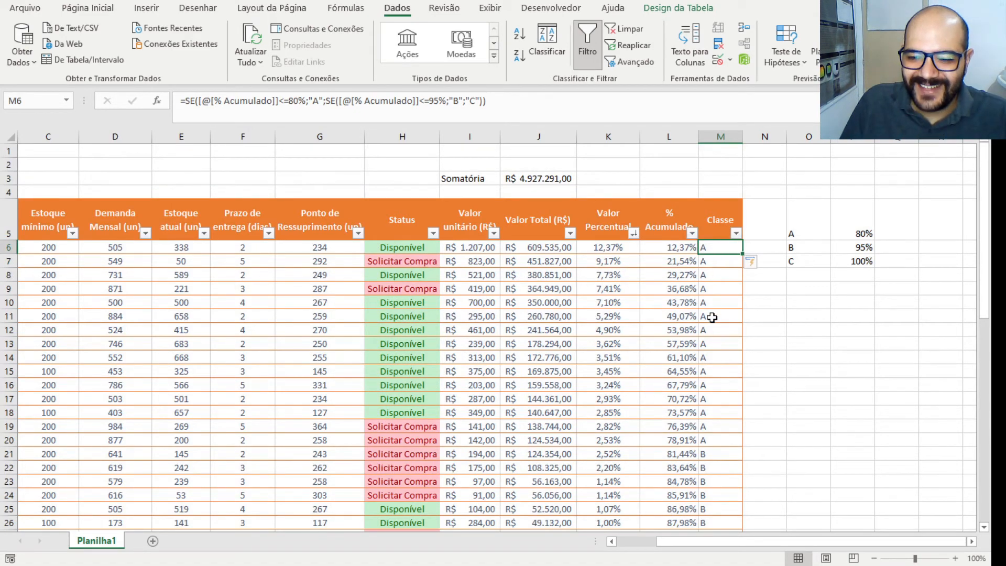
scroll(712, 317, down, 8)
scroll(712, 320, down, 7)
shift+click(712, 354)
scroll(718, 326, up, 15)
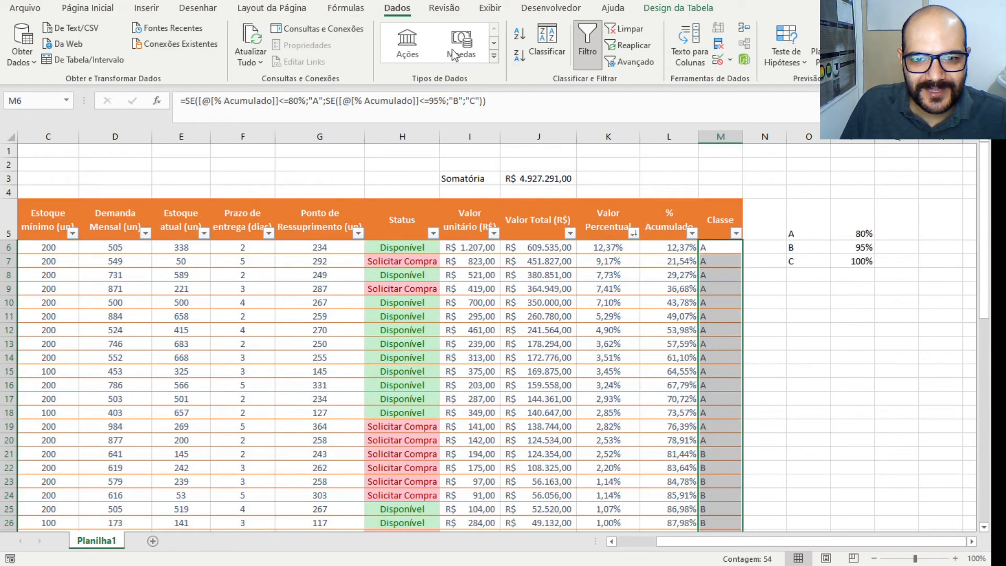
click(76, 8)
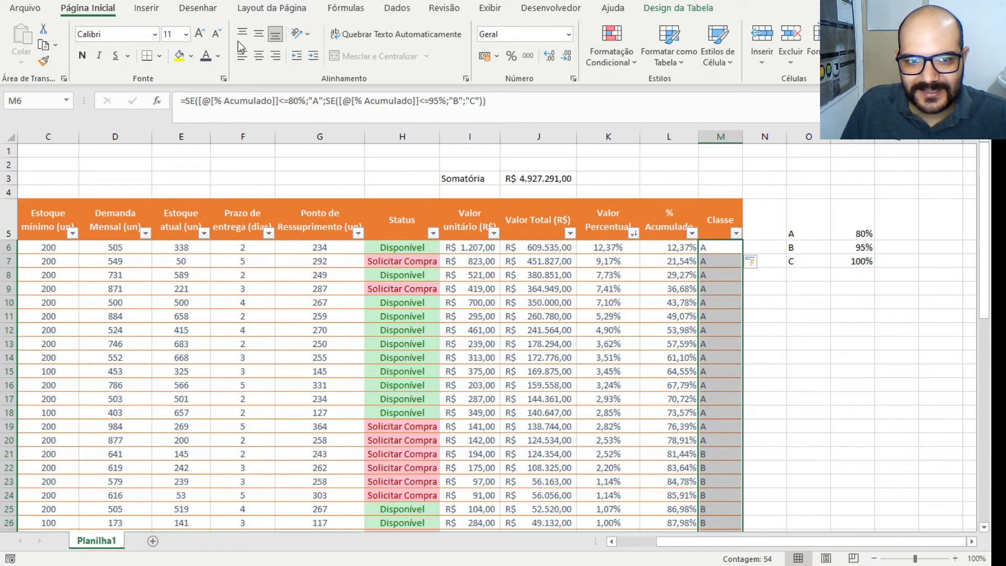
click(259, 55)
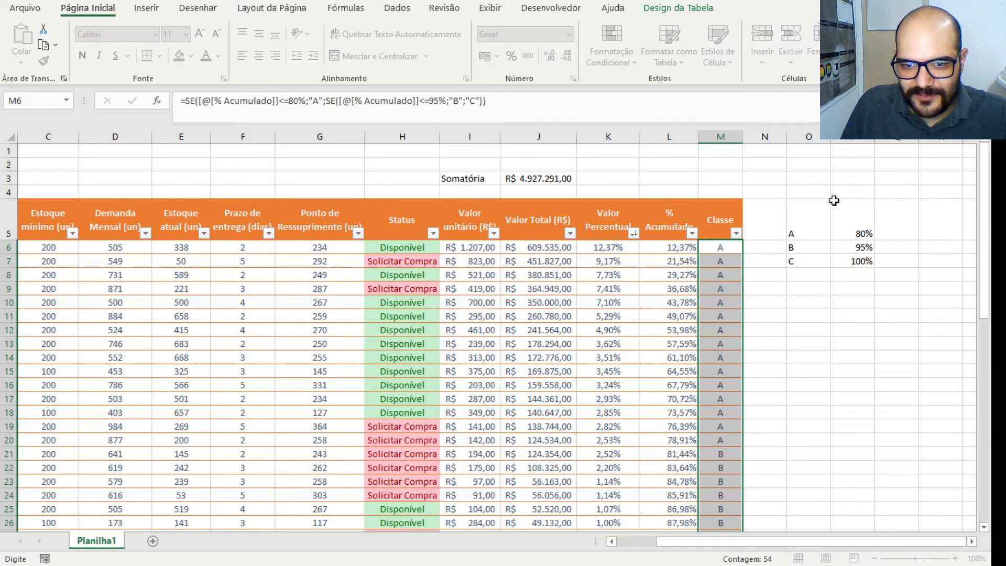
Format the Classe cells conditionally so that class A gets a green fill
click(343, 219)
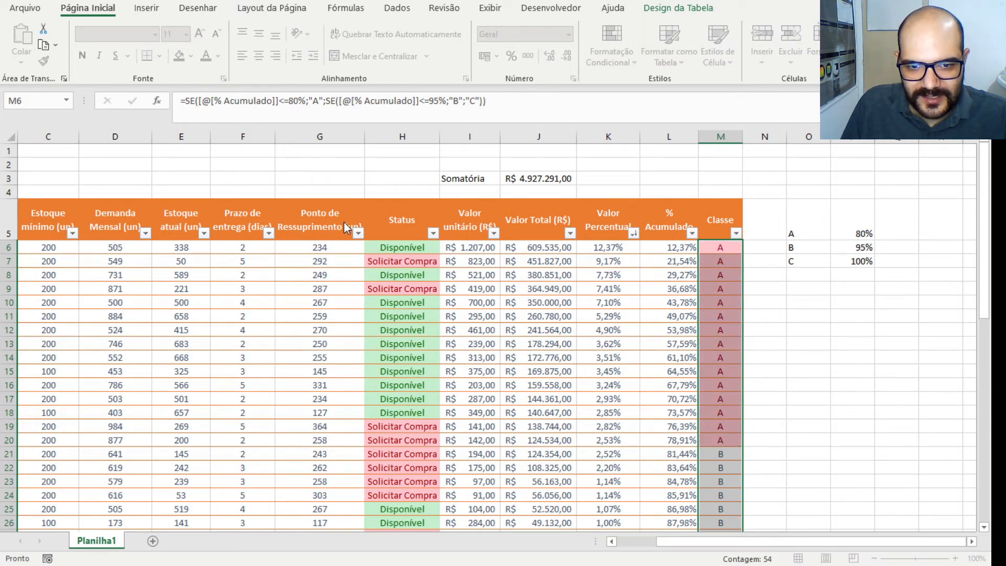
click(348, 250)
click(389, 247)
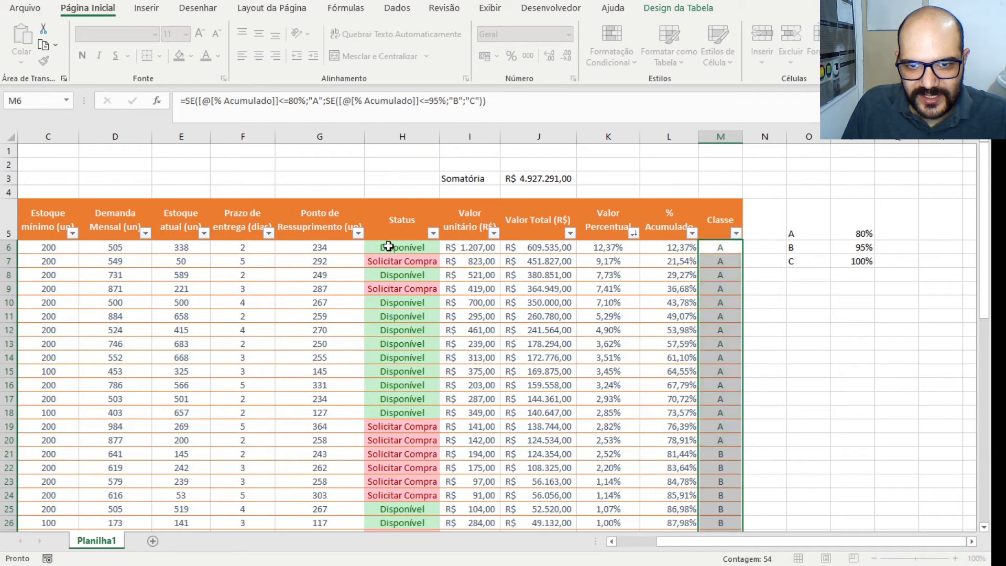
Add a conditional formatting rule giving the Classe cells with the value B a yellow fill
click(624, 45)
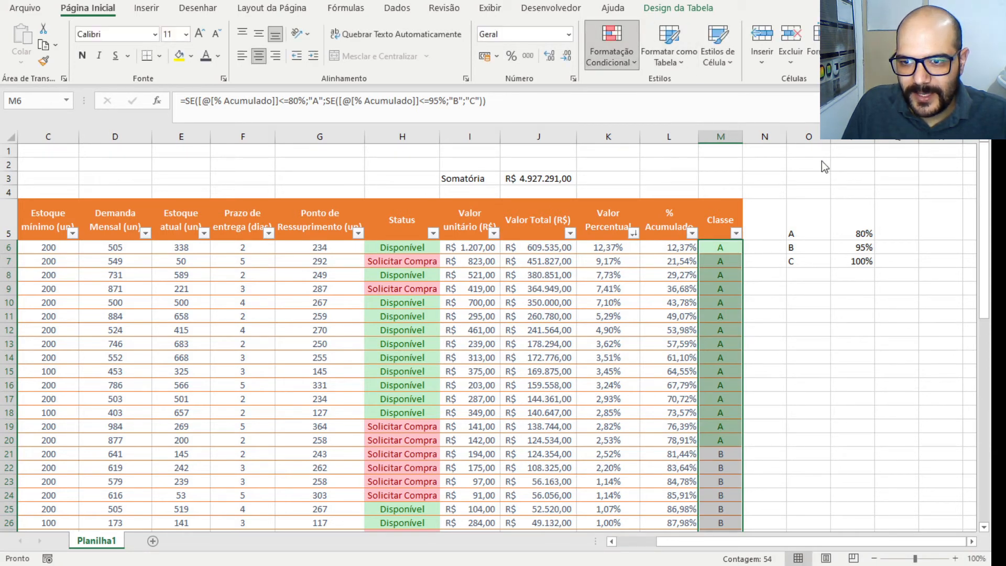
click(830, 229)
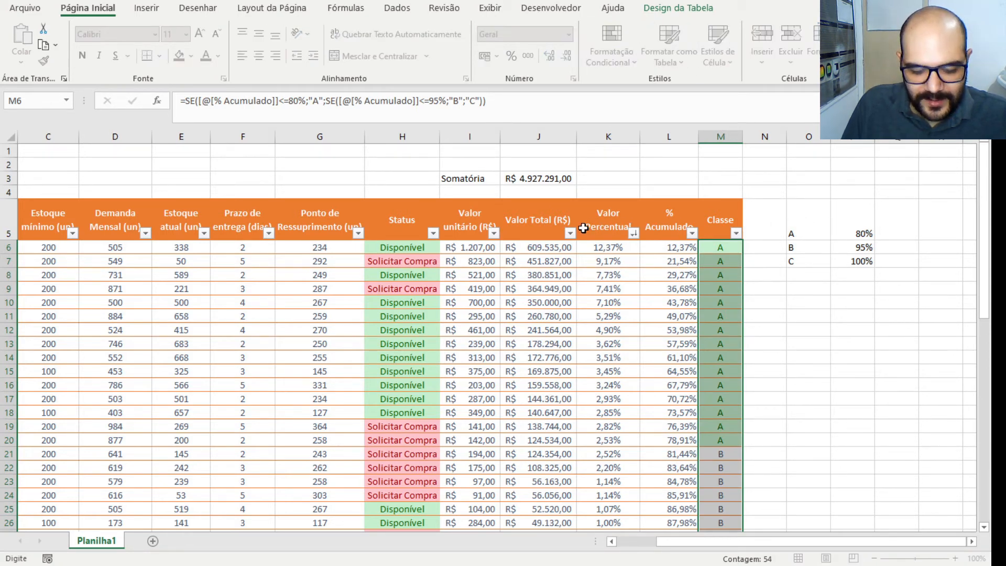
text(B)
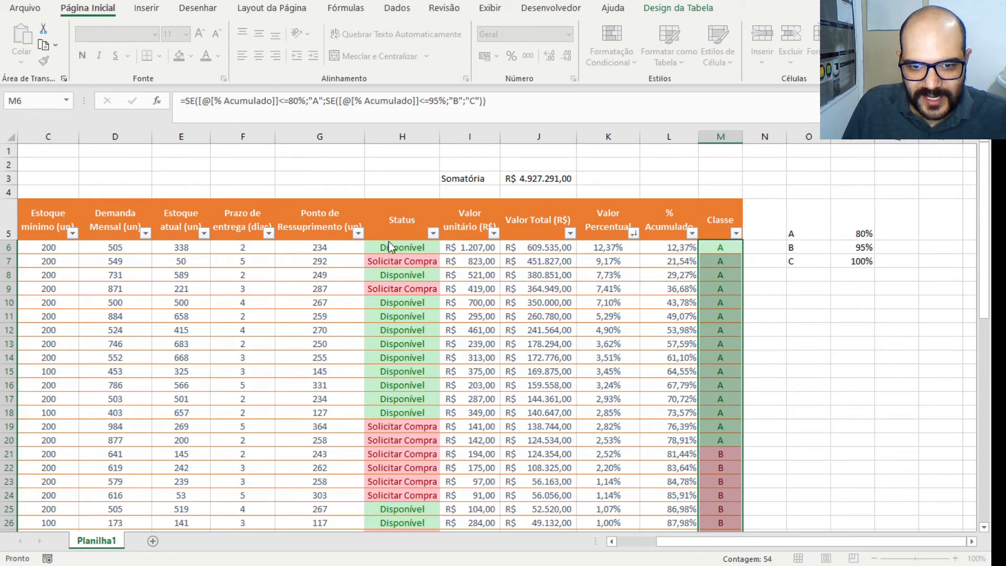
click(380, 241)
click(401, 245)
Add a third conditional formatting rule to the Classe column for class C and check the colours down the table
click(620, 54)
click(841, 189)
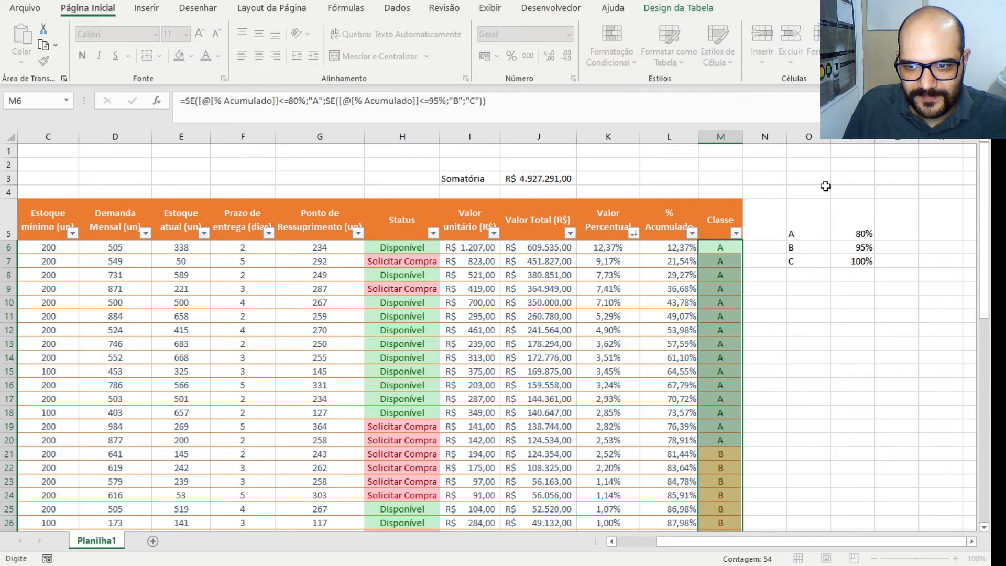
click(401, 247)
scroll(749, 325, down, 8)
click(854, 357)
scroll(858, 378, up, 10)
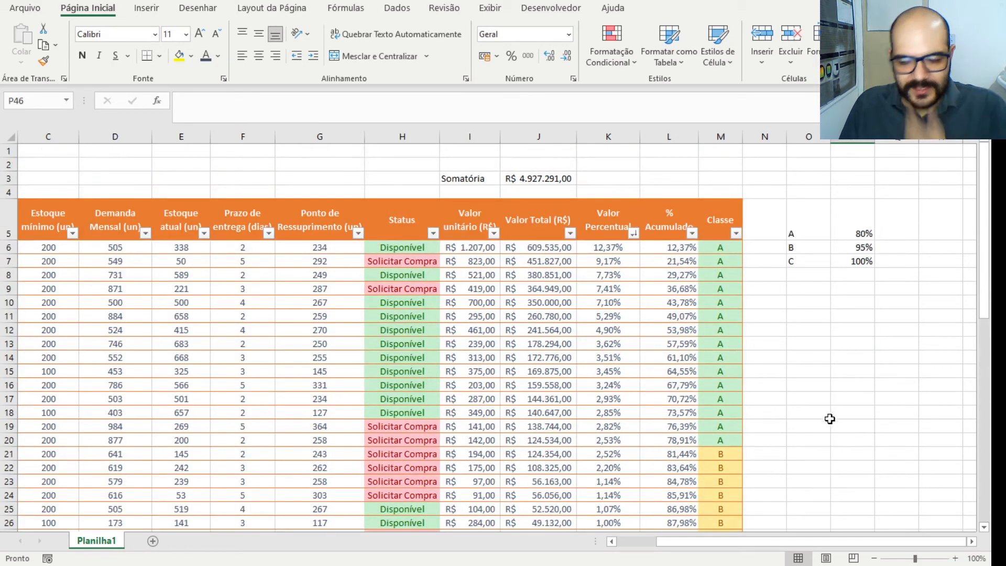
Examine the Status column, the value and percentage columns I to L, and the Classe column across the whole table
drag(882, 544, 795, 537)
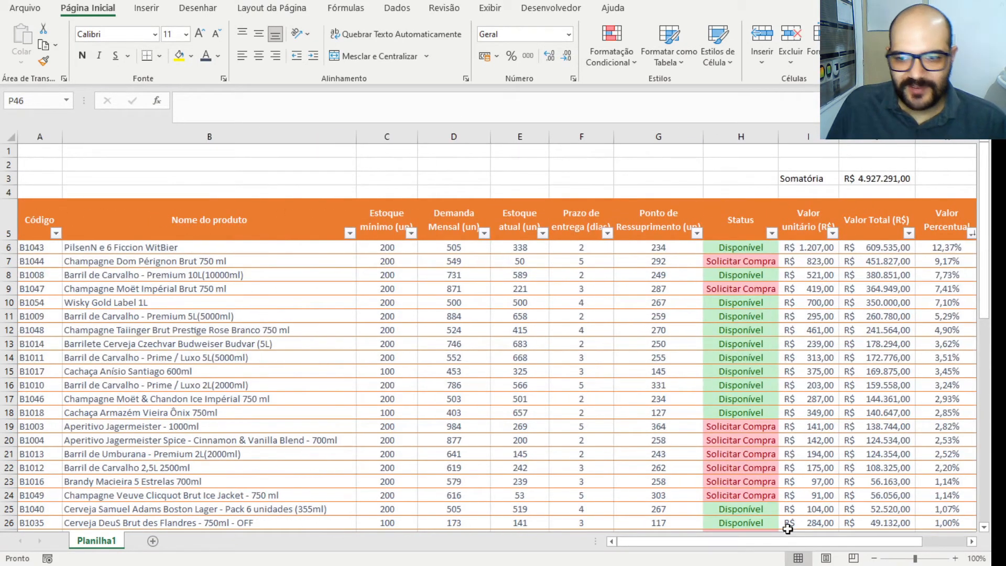
drag(747, 278, 746, 372)
click(741, 371)
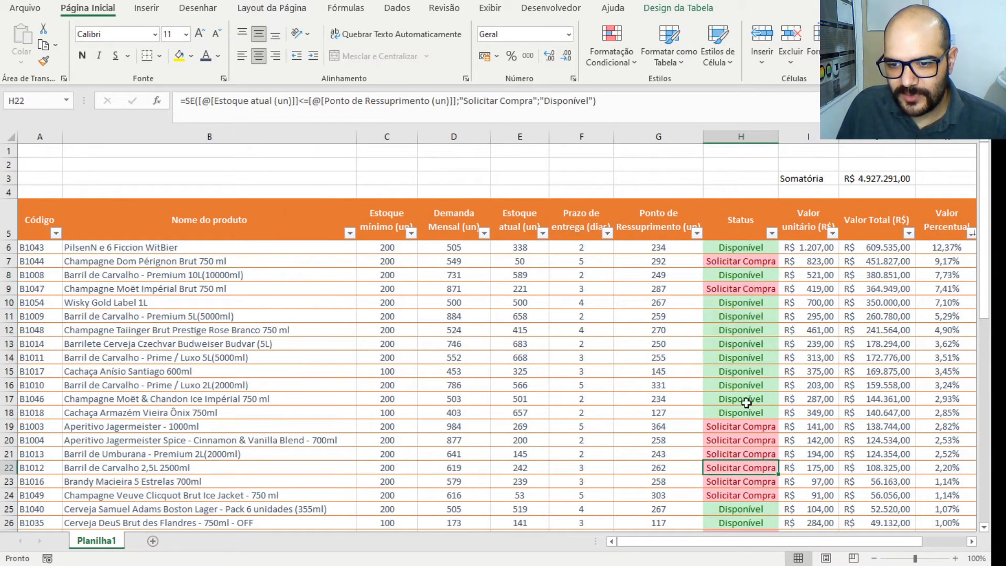
drag(793, 542, 848, 540)
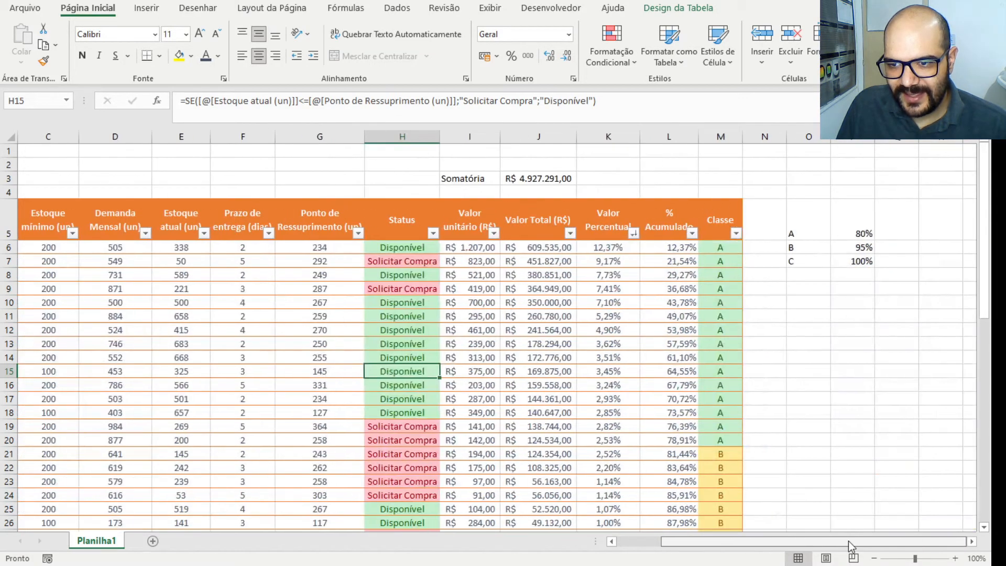
click(721, 288)
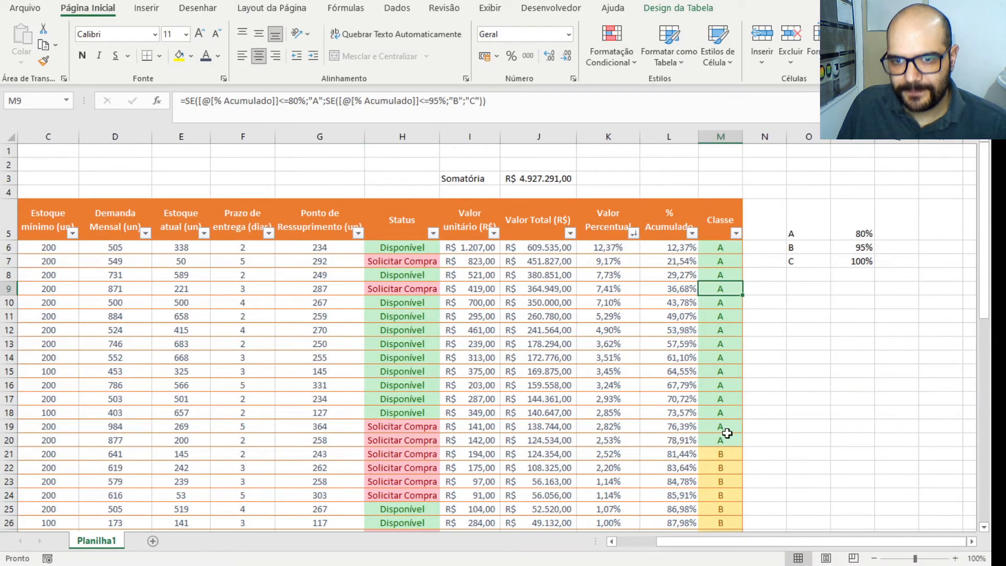
drag(470, 136, 648, 142)
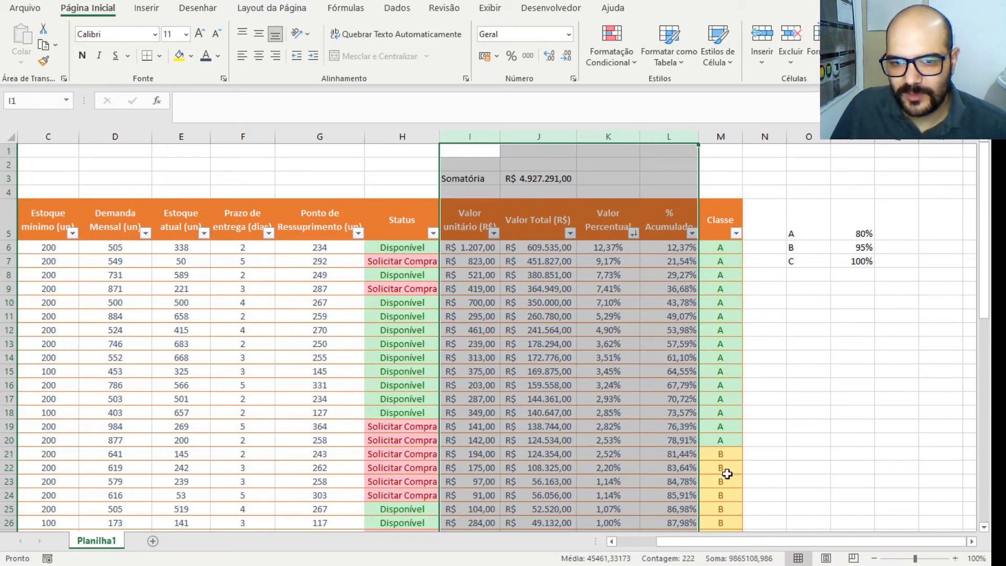
drag(747, 541, 687, 530)
click(620, 468)
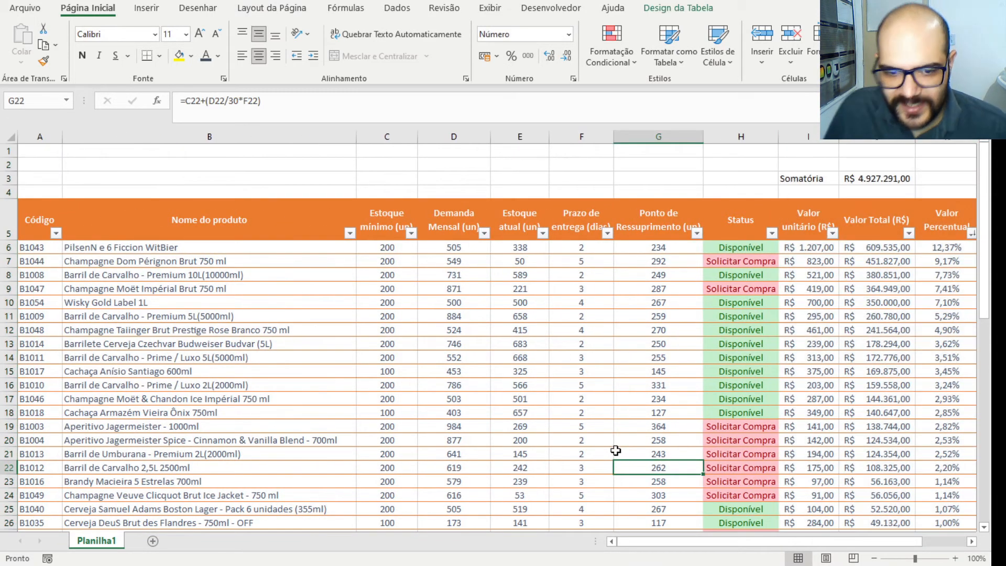
Fill the range A1:M4 above the table with orange matching the header row
drag(49, 151, 723, 194)
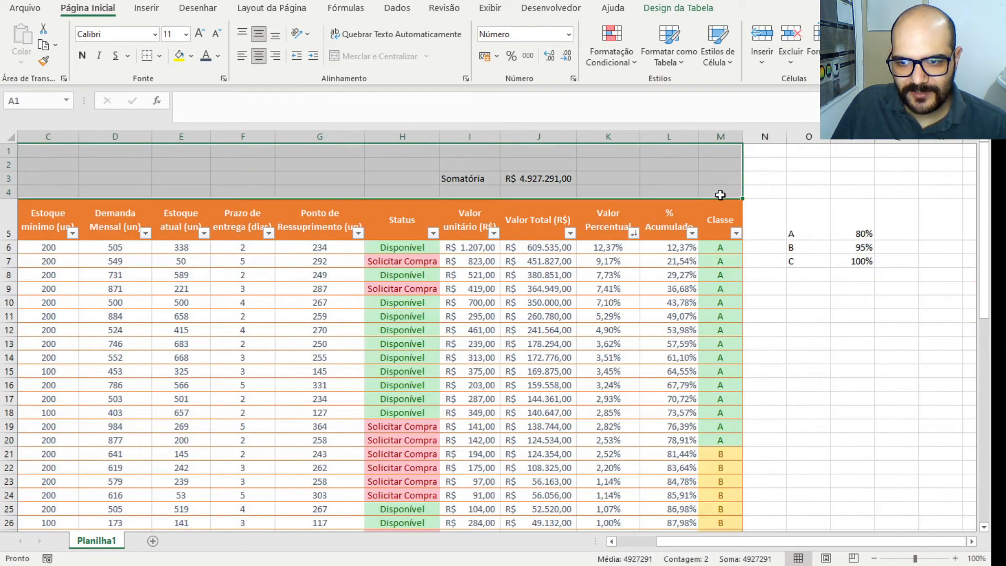
drag(832, 539, 790, 541)
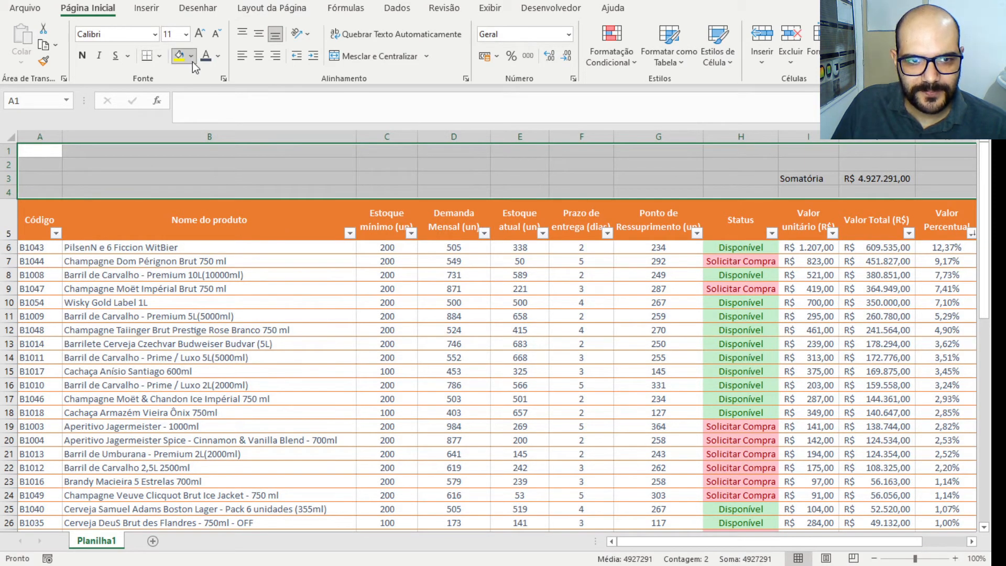
click(240, 94)
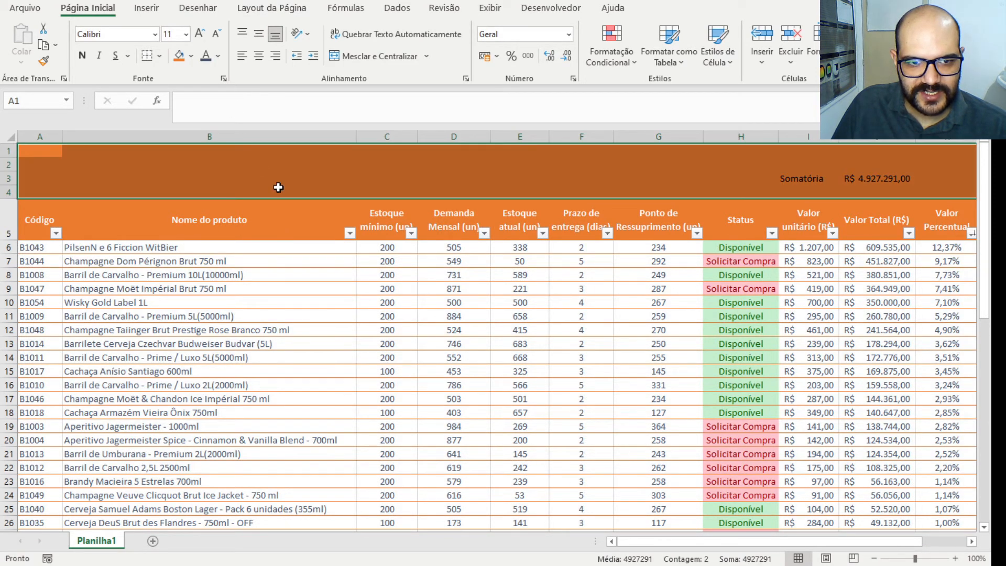
click(302, 292)
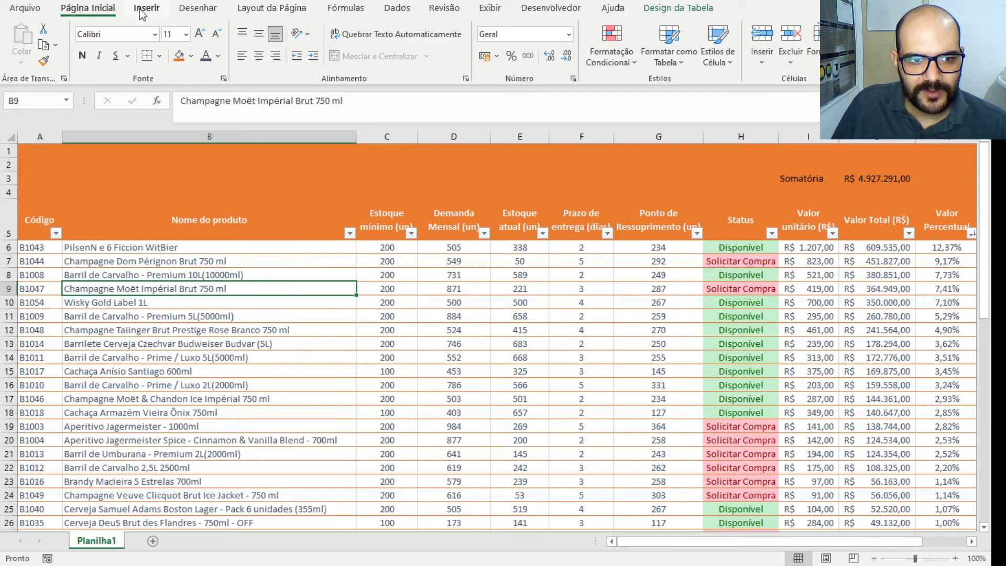
Add a border to the table's header row A5:M5
click(156, 223)
drag(33, 215, 733, 219)
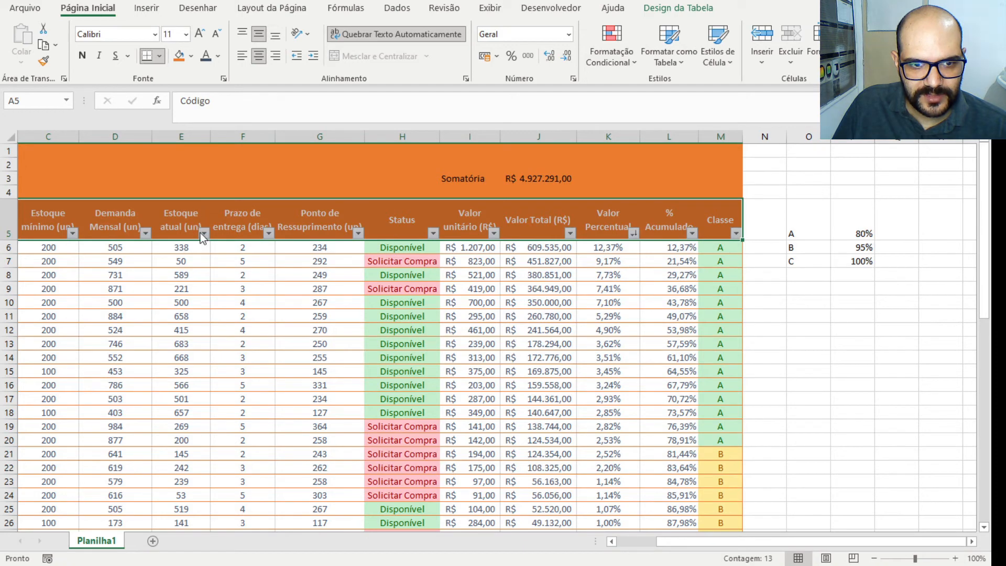
scroll(200, 214, left, 3)
drag(647, 481, 642, 469)
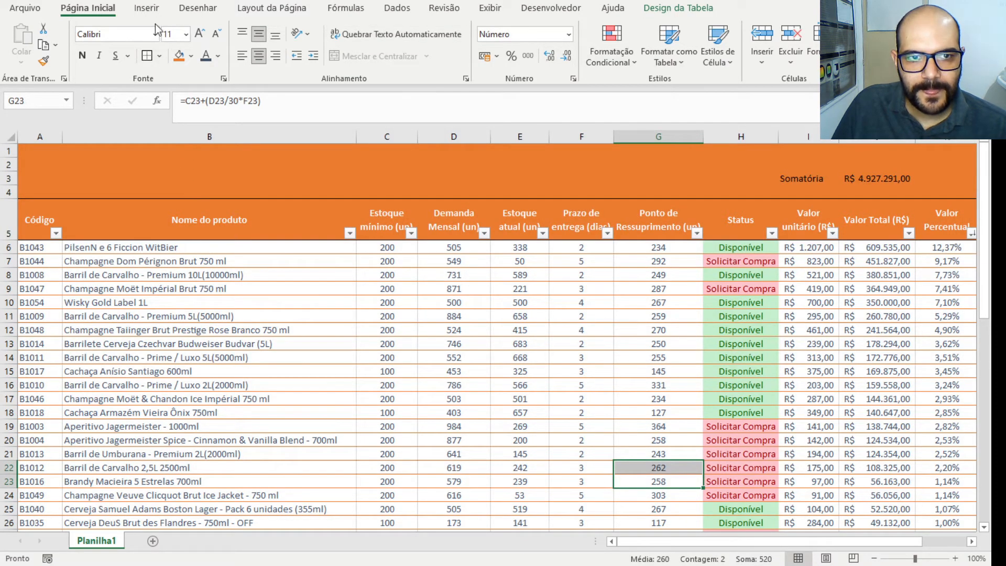
Insert a blue WordArt title reading CONTROLE DE ESTOQUE and place it over columns A to E in the orange band above the table
click(147, 7)
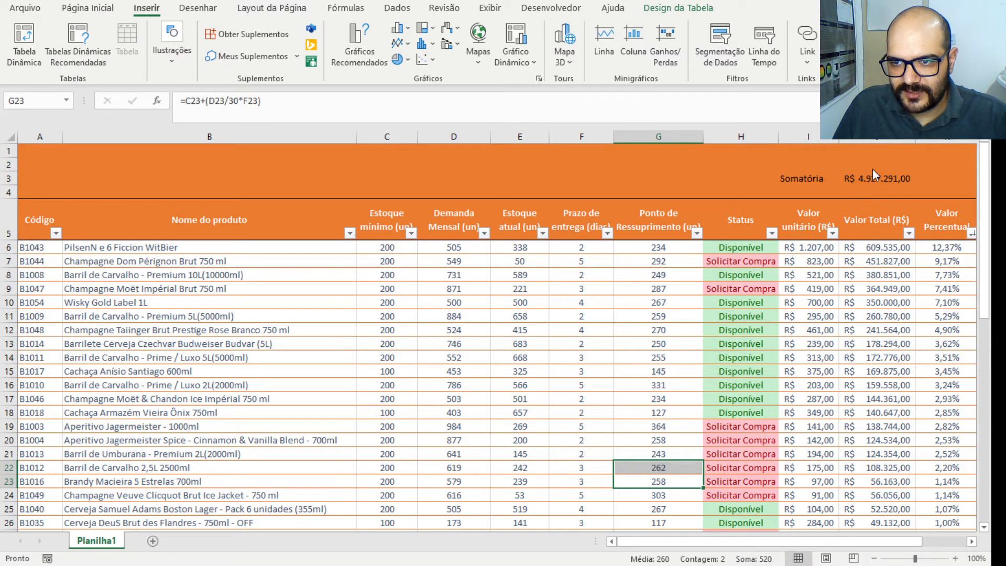
click(840, 162)
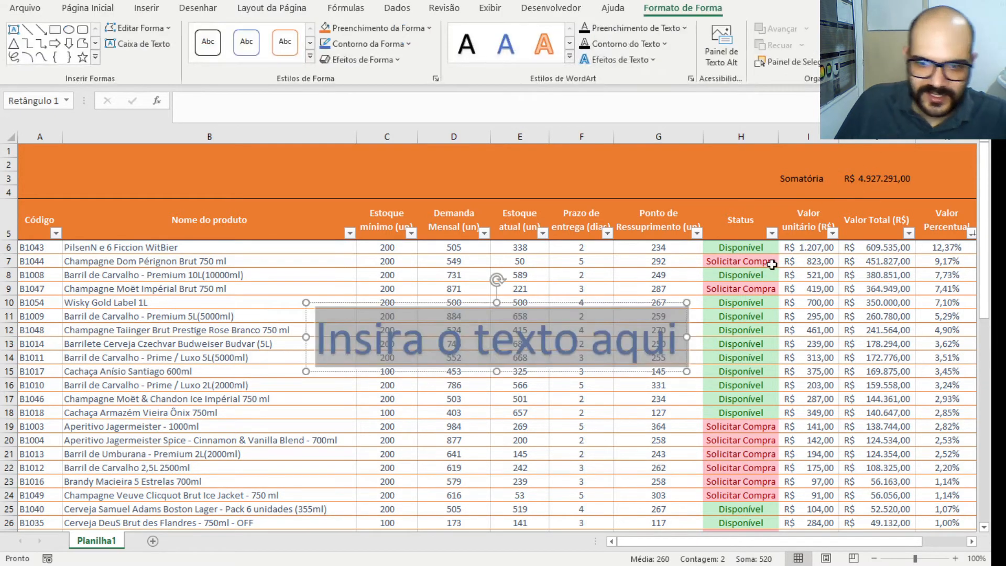
text(Contro)
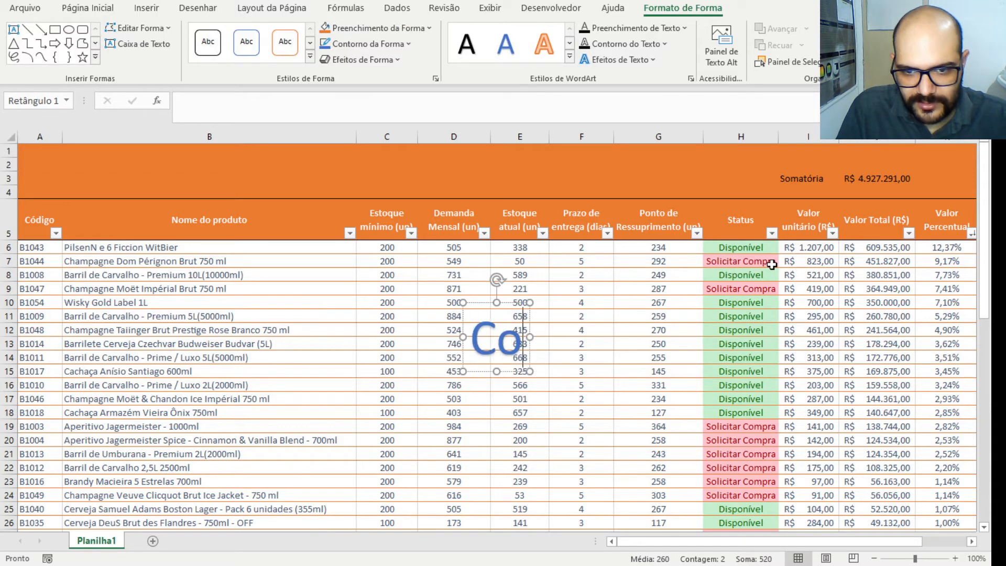
key(BackSpace)
key(BackSpace)
key(BackSpace)
key(BackSpace)
key(BackSpace)
key(BackSpace)
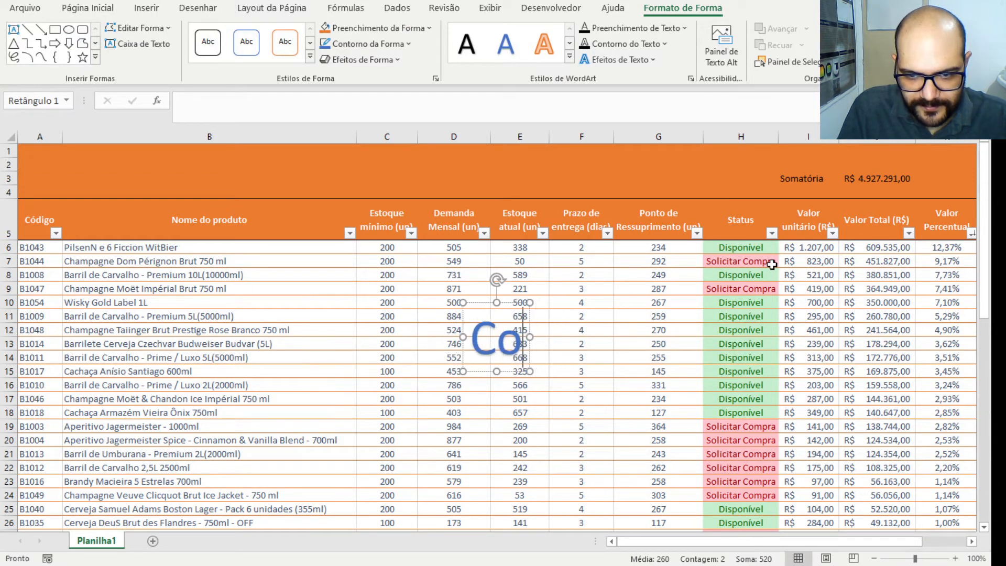
text(CONTR)
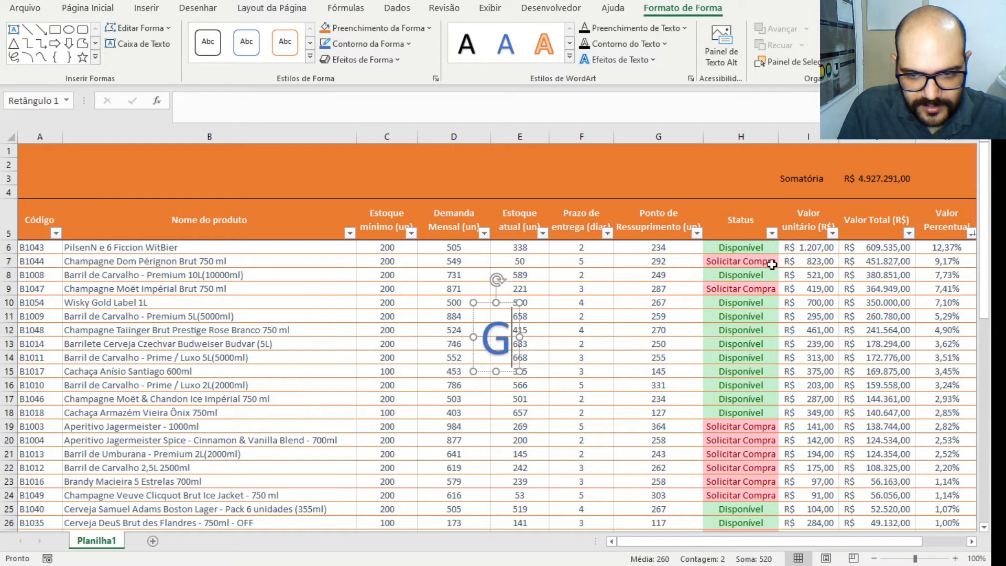
text(OLE DE ESTOQUE)
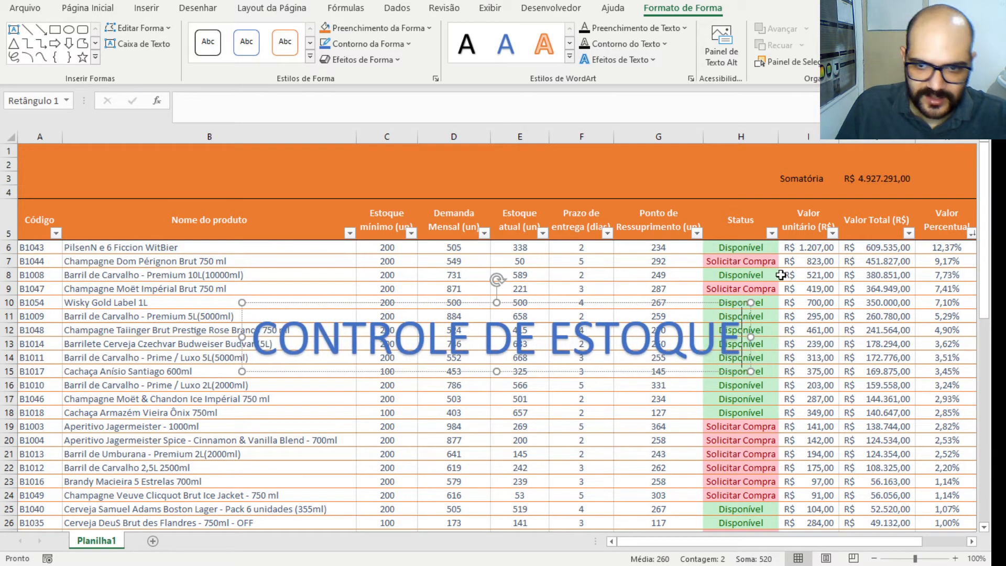
drag(630, 304, 404, 137)
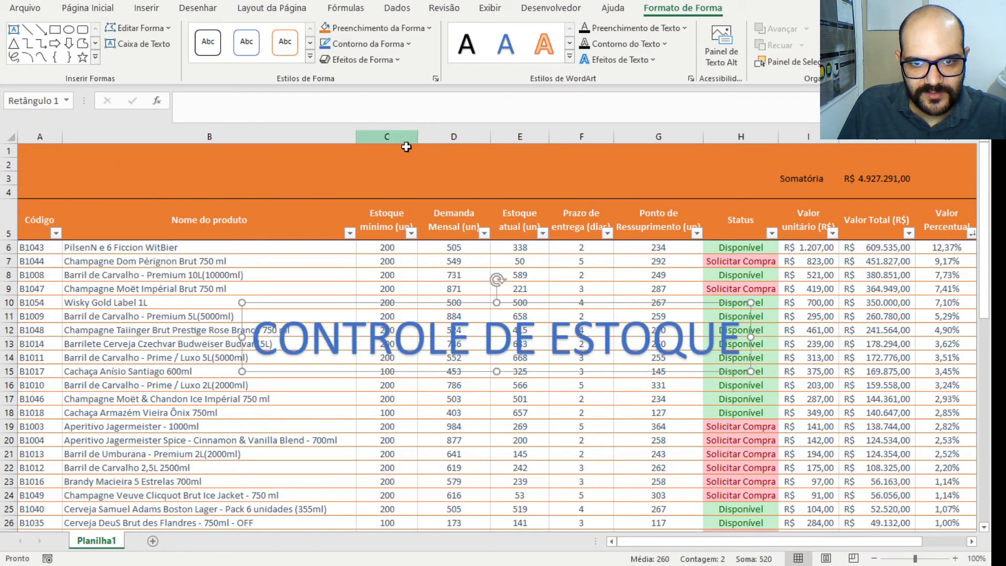
drag(532, 371, 306, 211)
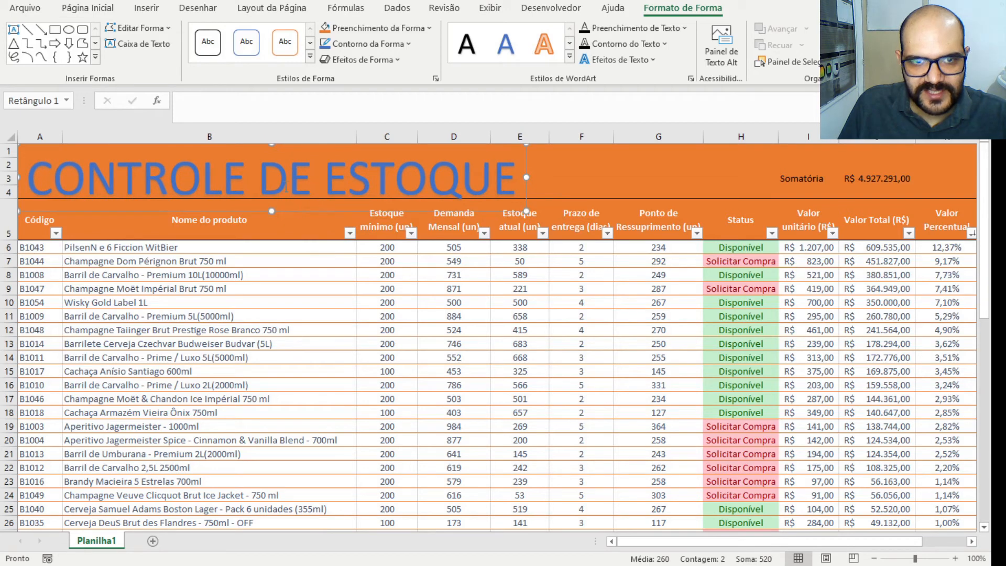
Insert an icon of stacked boxes with a check mark and fit it beside the title in the orange band
click(146, 8)
click(558, 175)
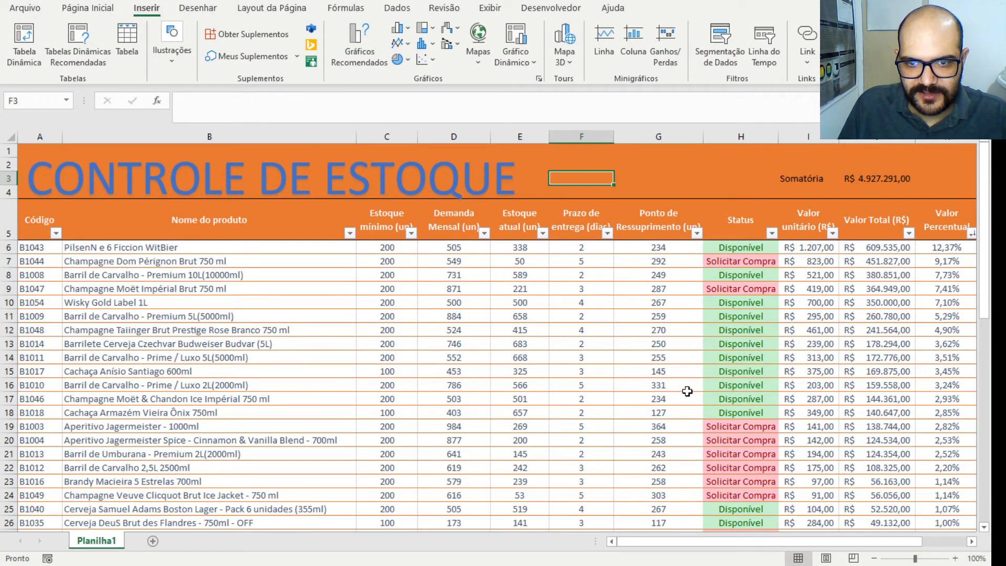
drag(602, 217, 592, 200)
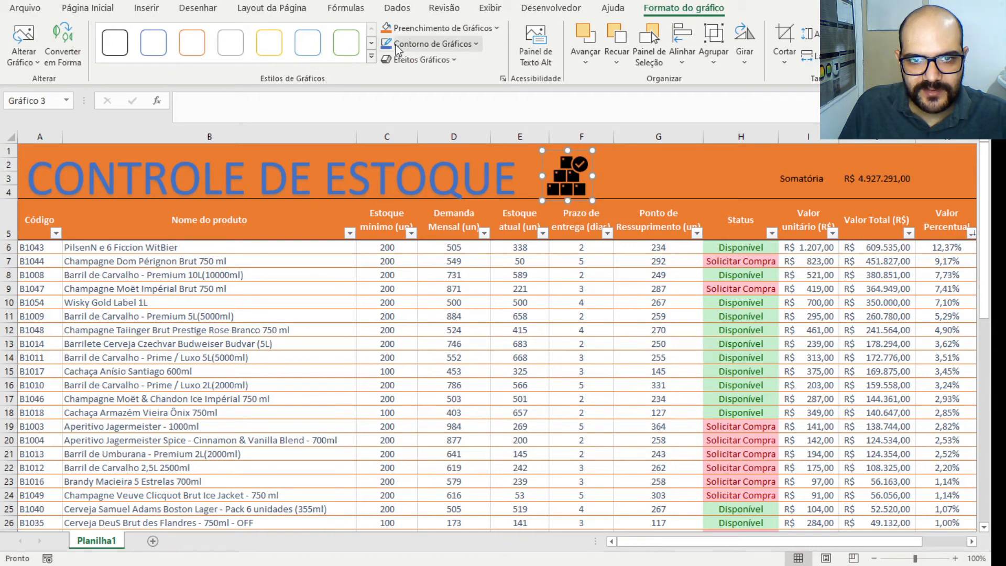
Fill the stacked boxes icon with the same blue as the title
click(410, 31)
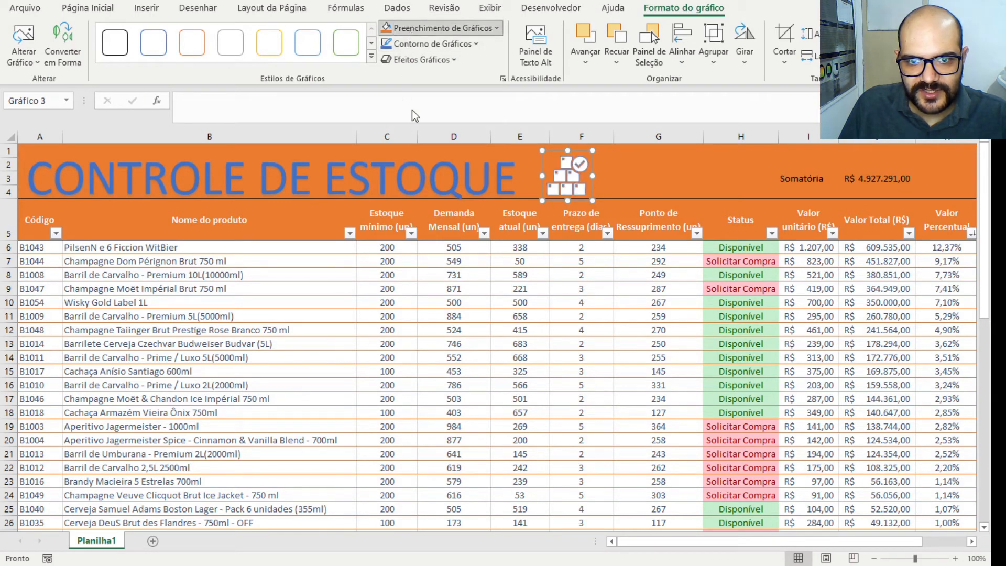
click(432, 83)
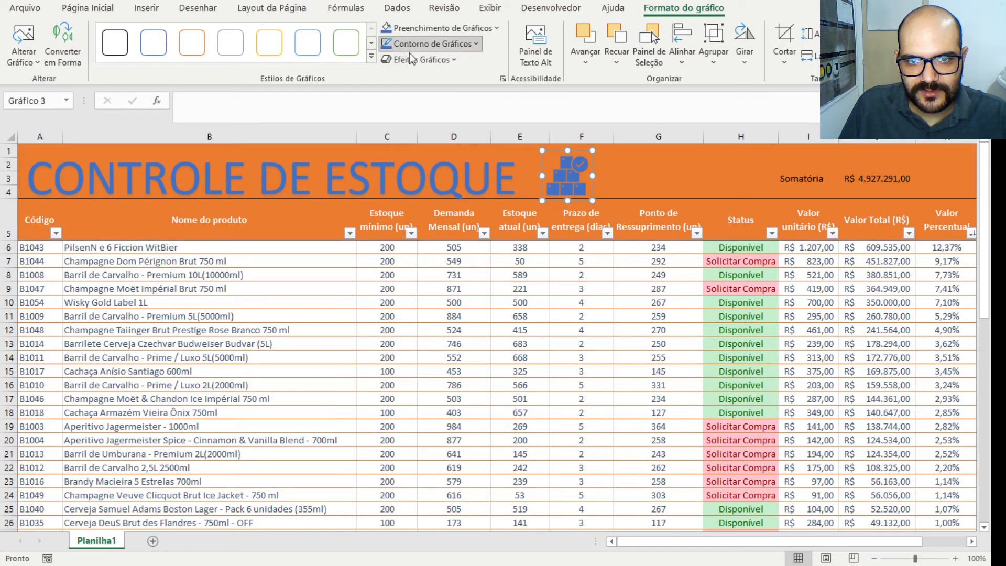
click(531, 348)
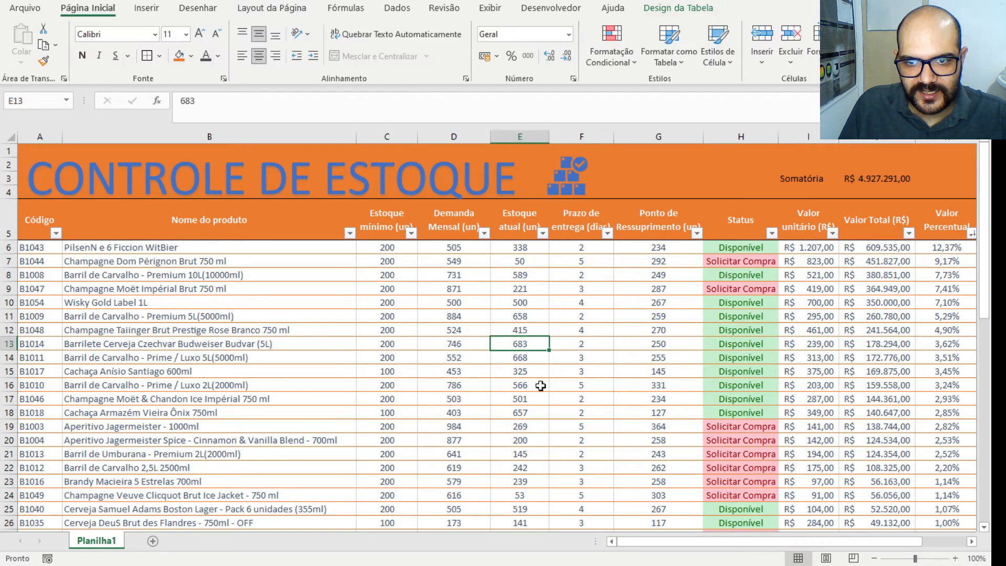
Set the font colour of the Somatória label and its total in I3:J3 to the orange of the band
click(829, 179)
key(shift+Right)
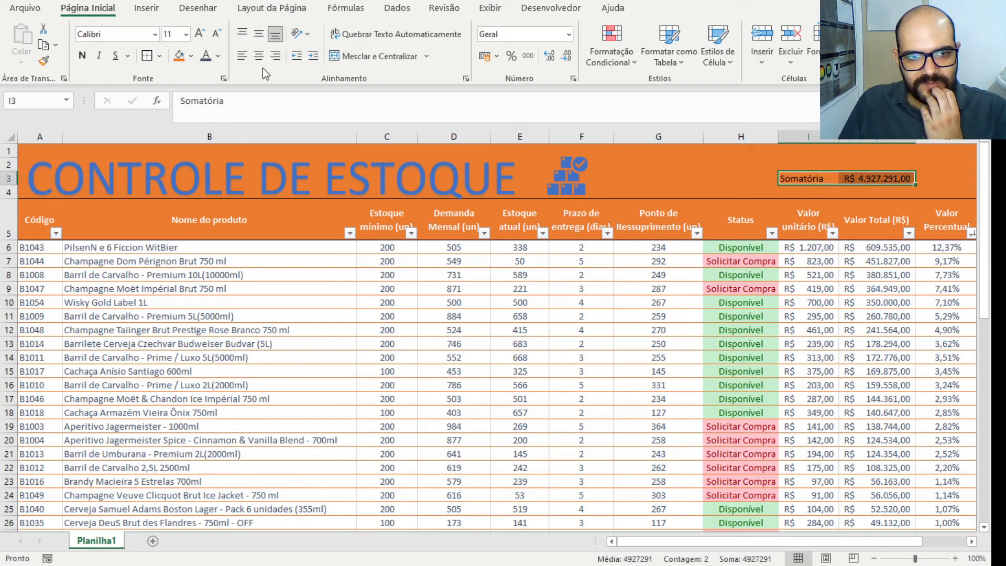
click(216, 55)
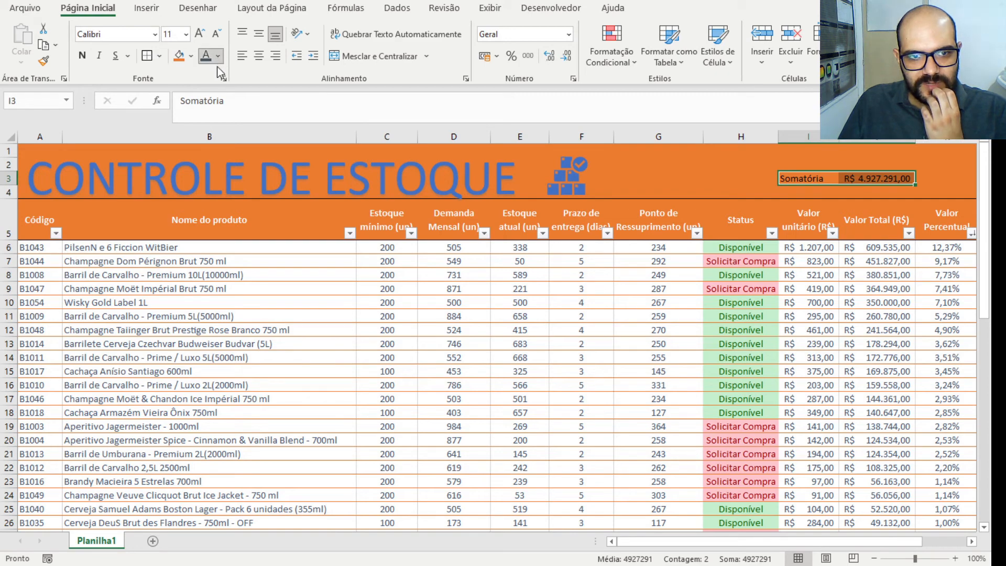
click(266, 112)
click(557, 398)
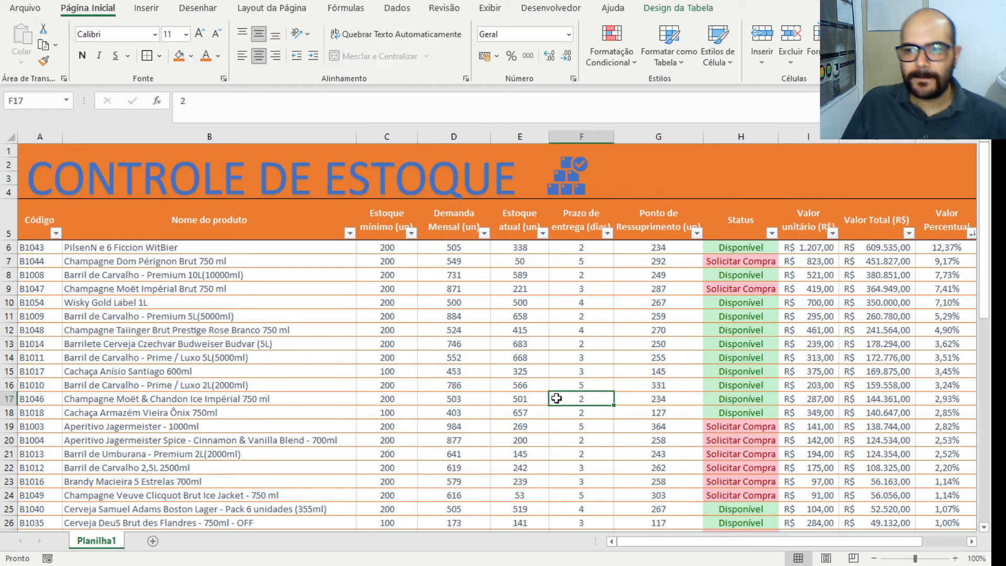
Review the styled header and the stock table's rows from beginning to end
scroll(553, 464, down, 10)
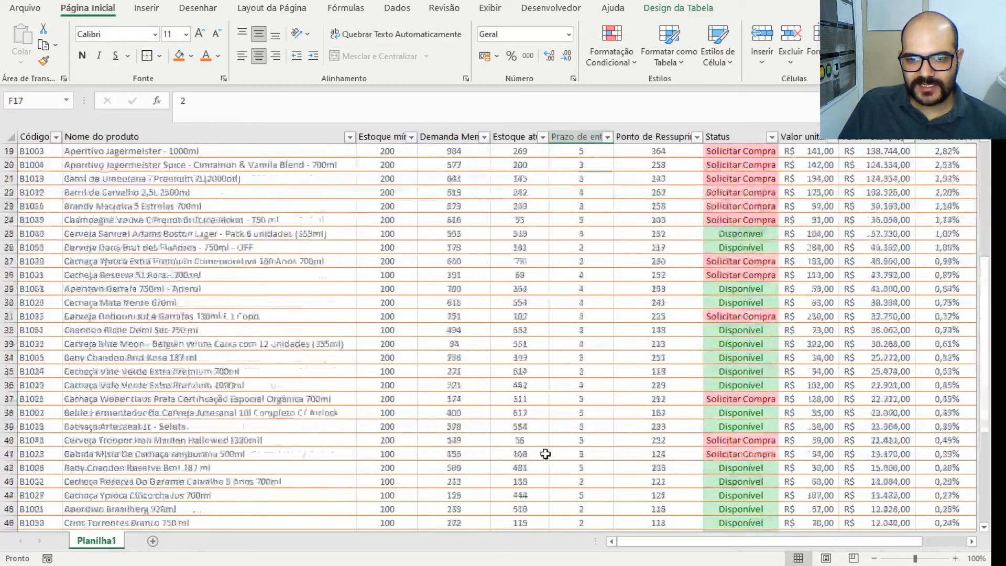
scroll(545, 454, up, 10)
scroll(545, 453, down, 3)
scroll(555, 440, up, 3)
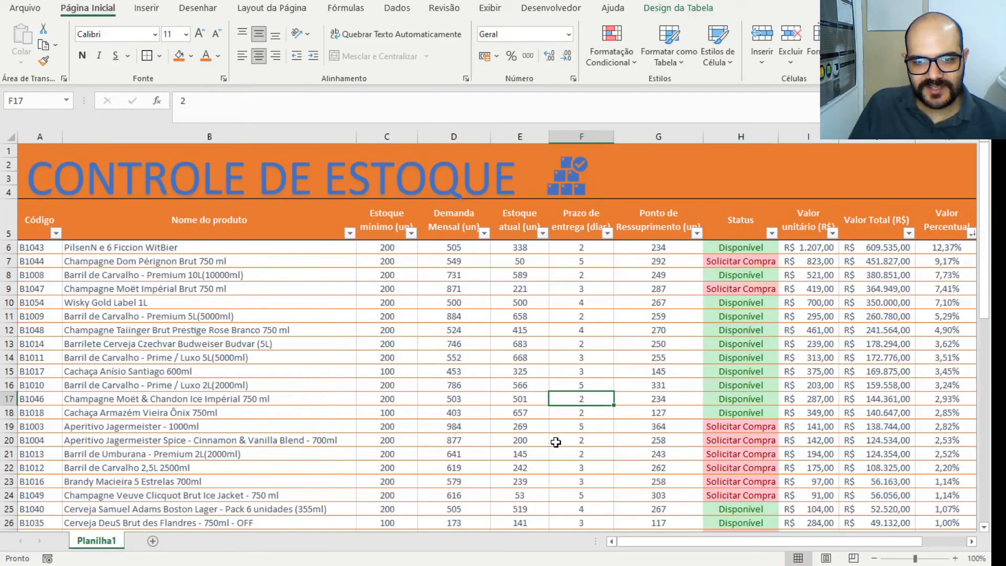
key(alt+Tab)
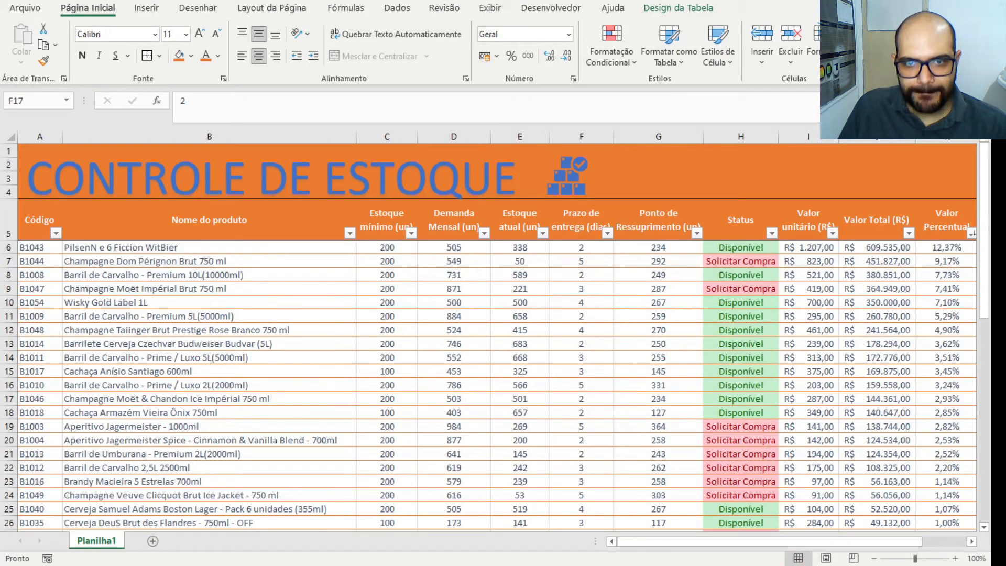
key(alt+Tab)
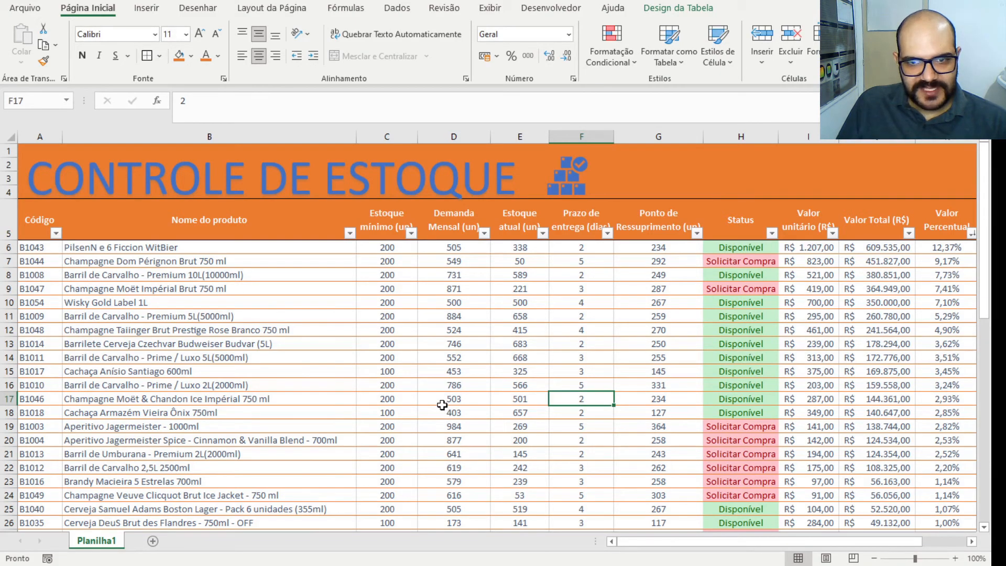
scroll(442, 405, down, 9)
scroll(441, 405, down, 6)
scroll(442, 407, up, 15)
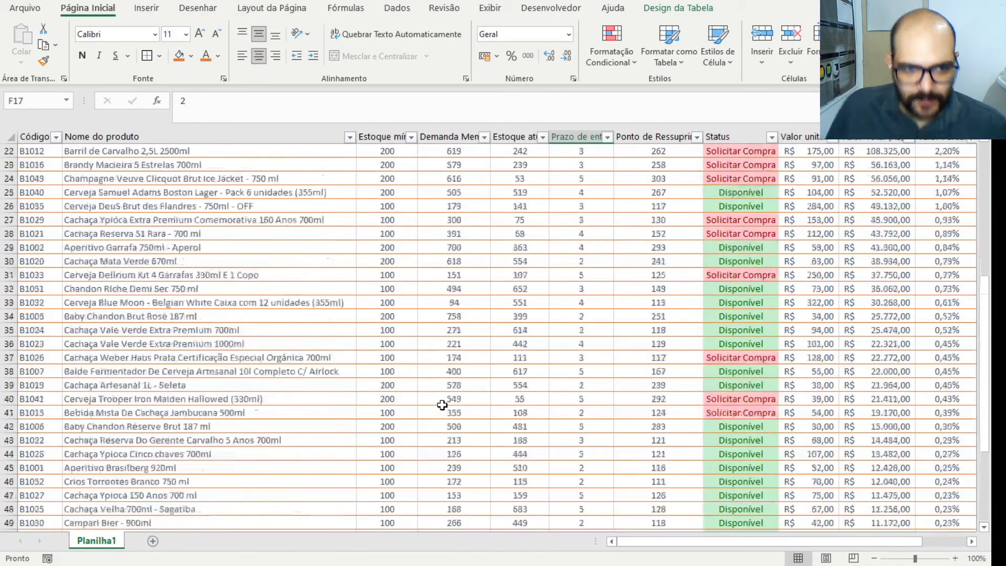
Examine the end of the table and the first empty row below it, row 60
click(696, 174)
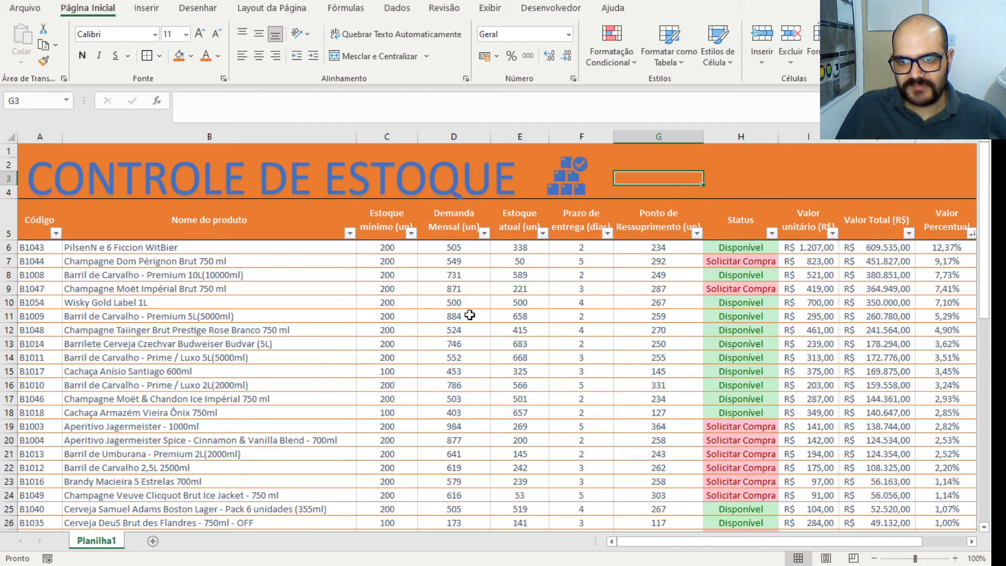
scroll(377, 348, down, 16)
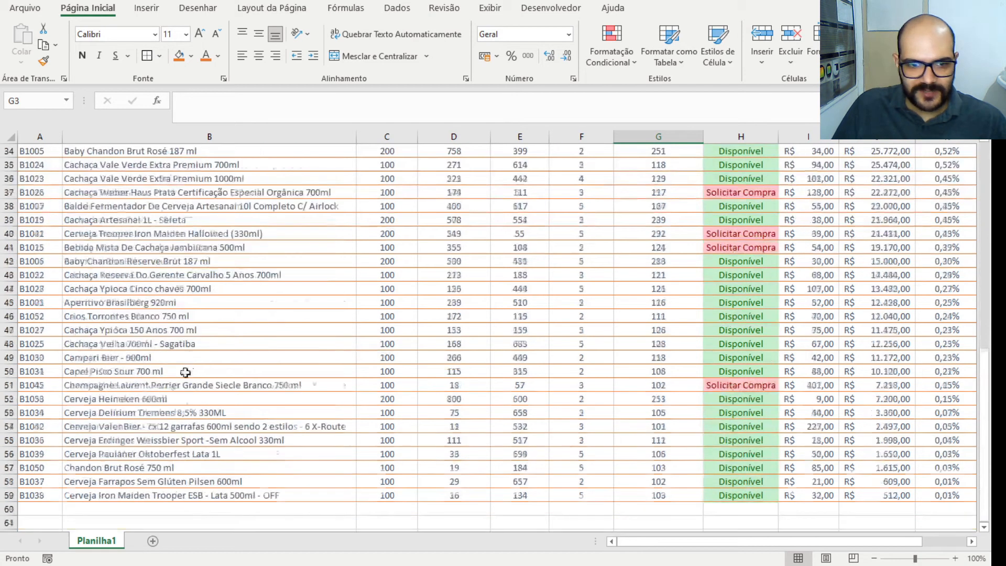
click(154, 314)
click(140, 303)
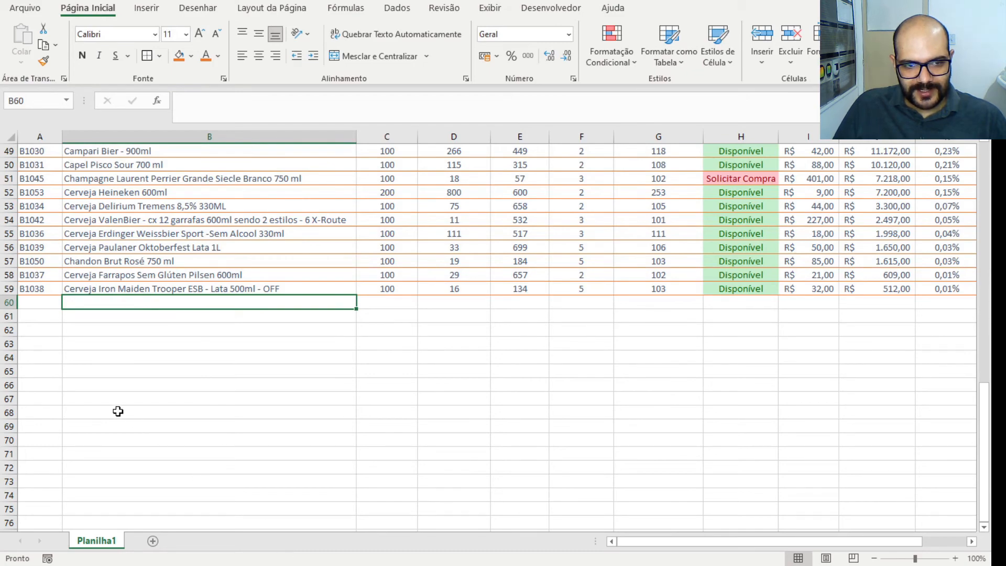
click(56, 302)
click(41, 294)
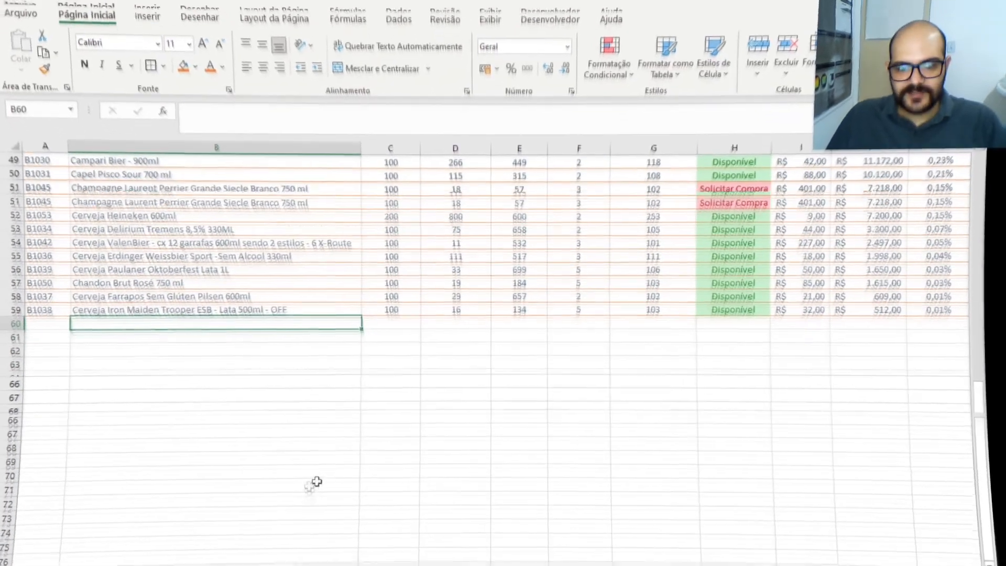
scroll(315, 449, up, 16)
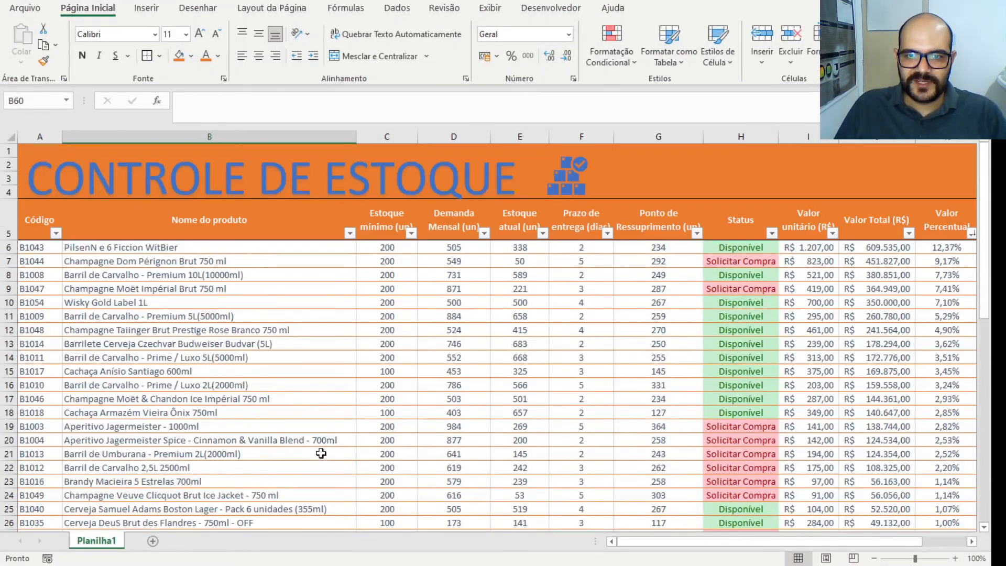
Enter a HIPERLINK formula in cell G3 of the header with "#" as its link location
click(645, 181)
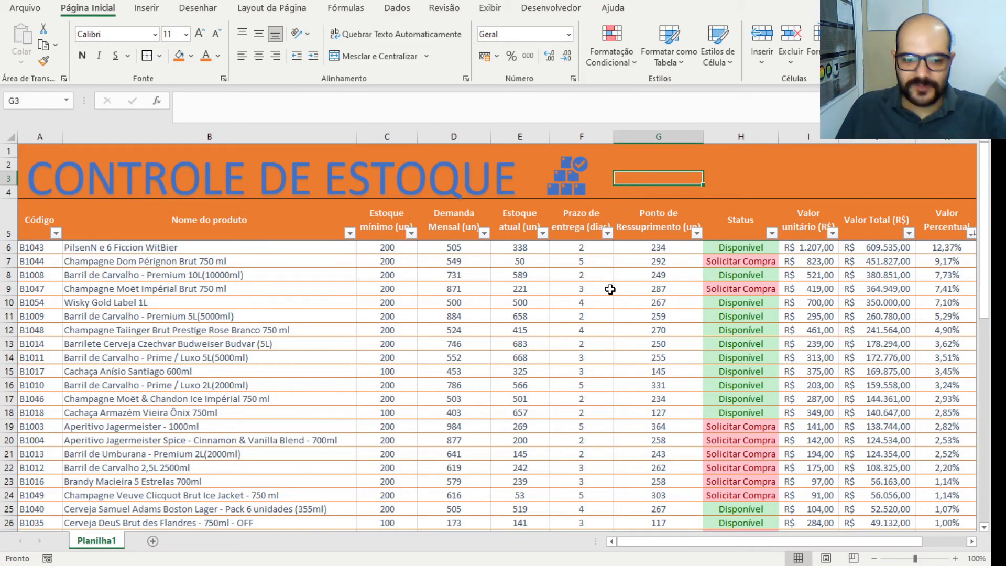
click(255, 564)
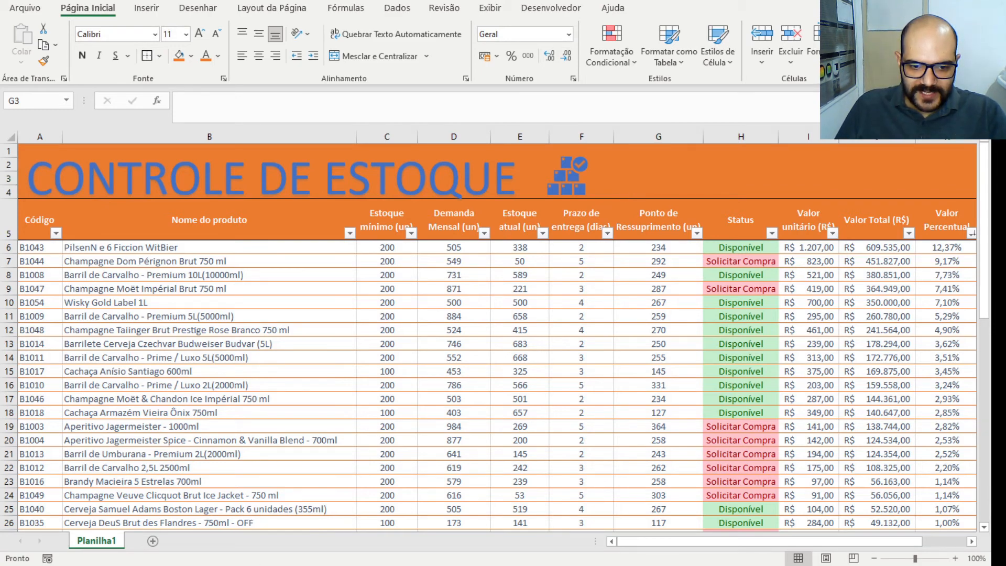
click(226, 518)
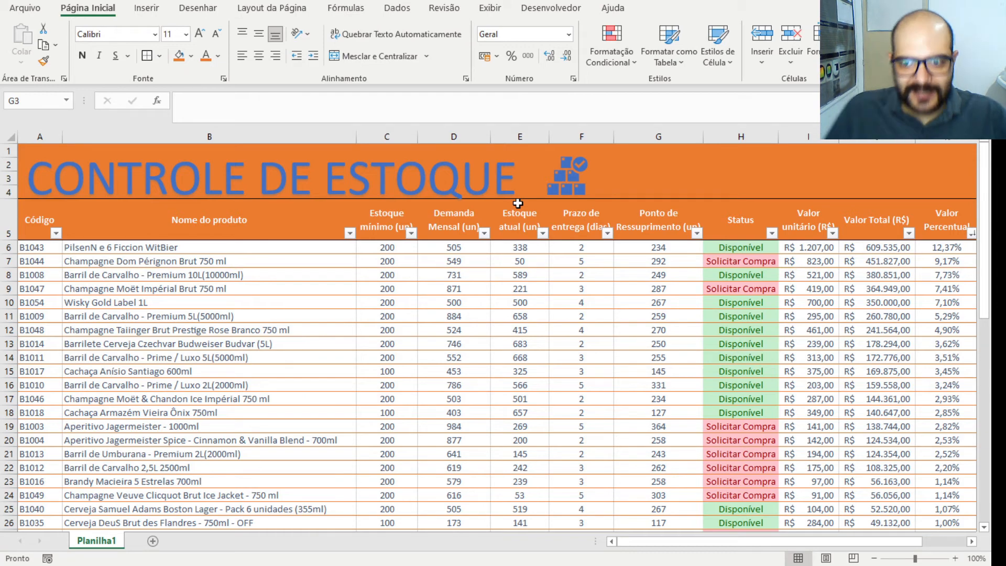
click(517, 200)
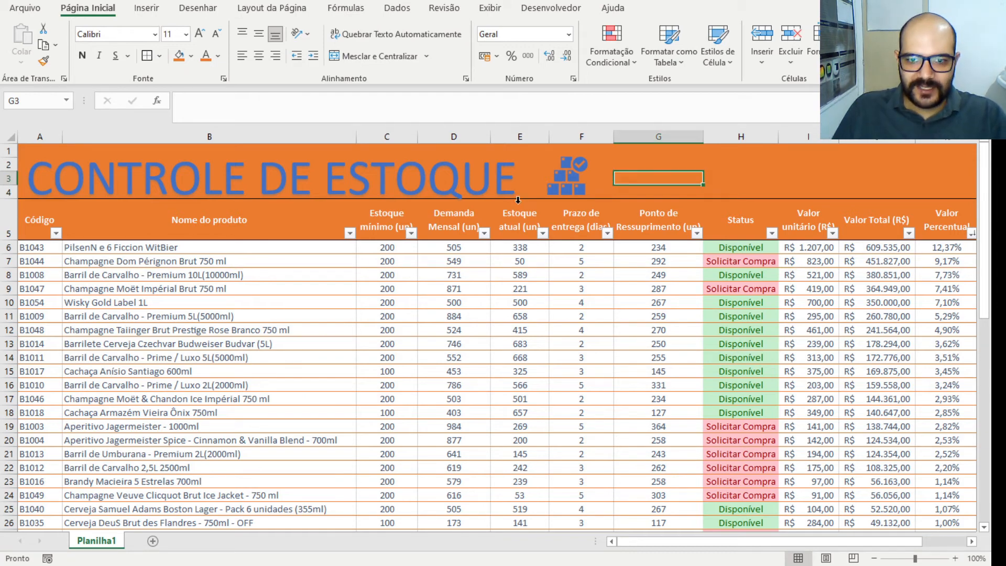
text(=)
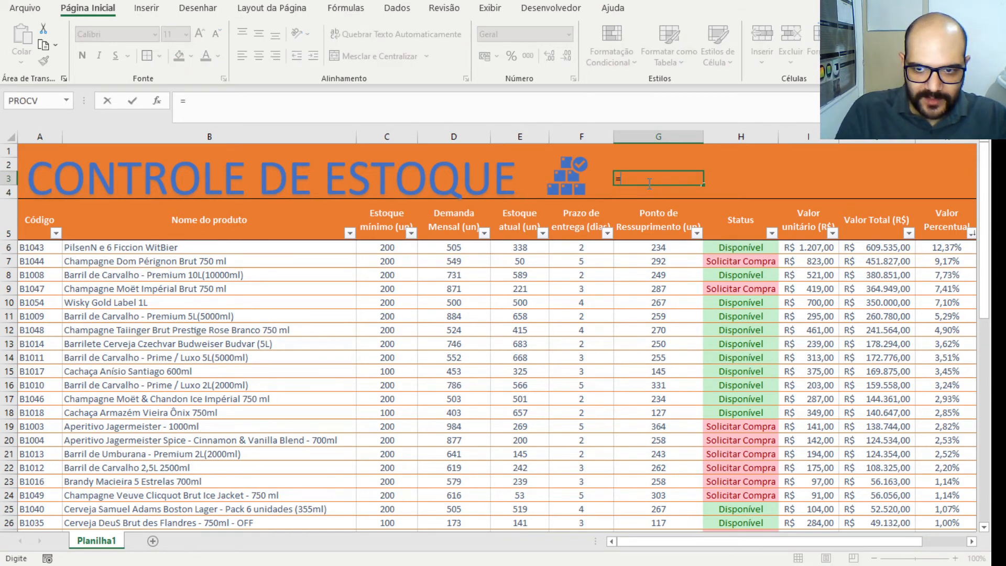
text(H)
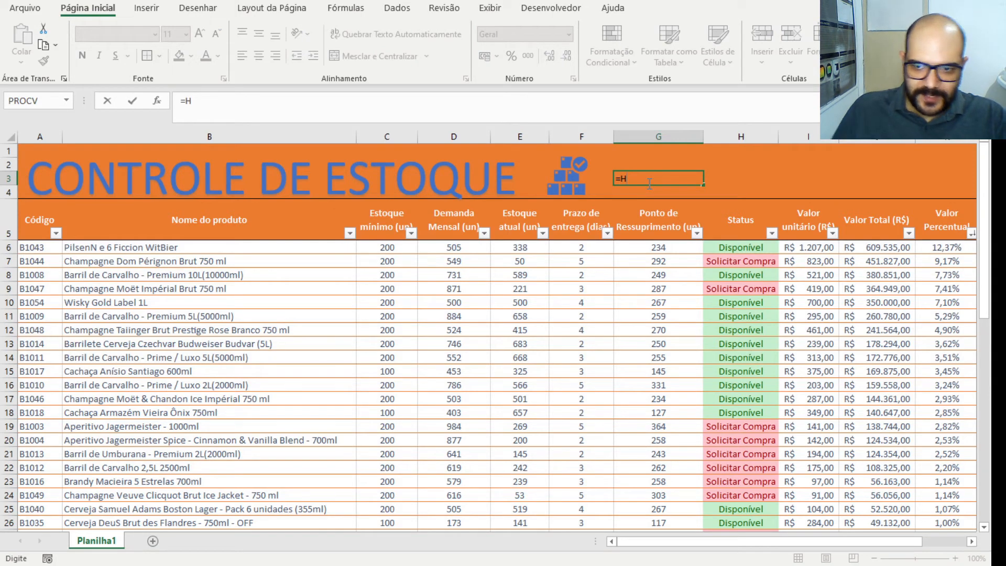
text(IPERLINK()
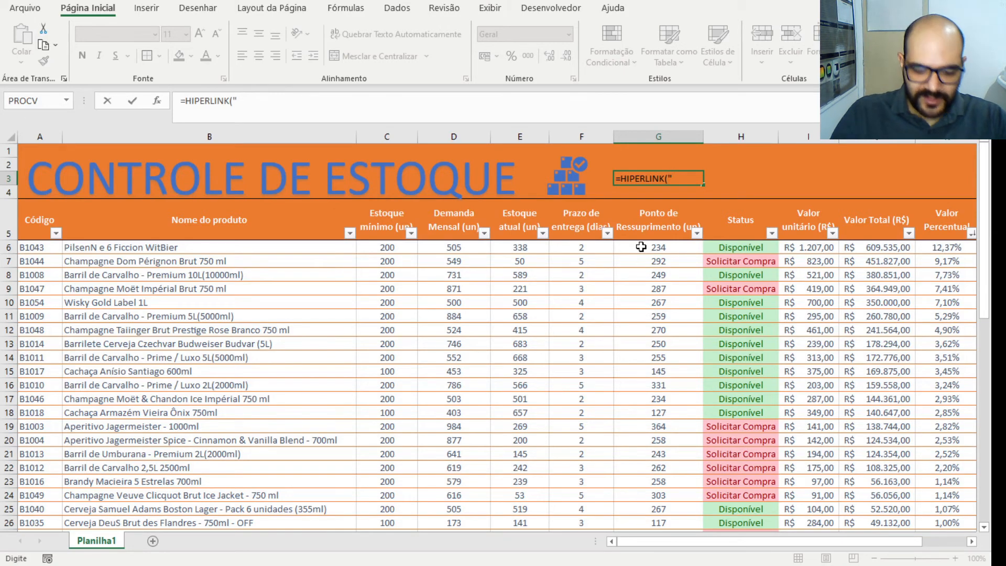
text(3')
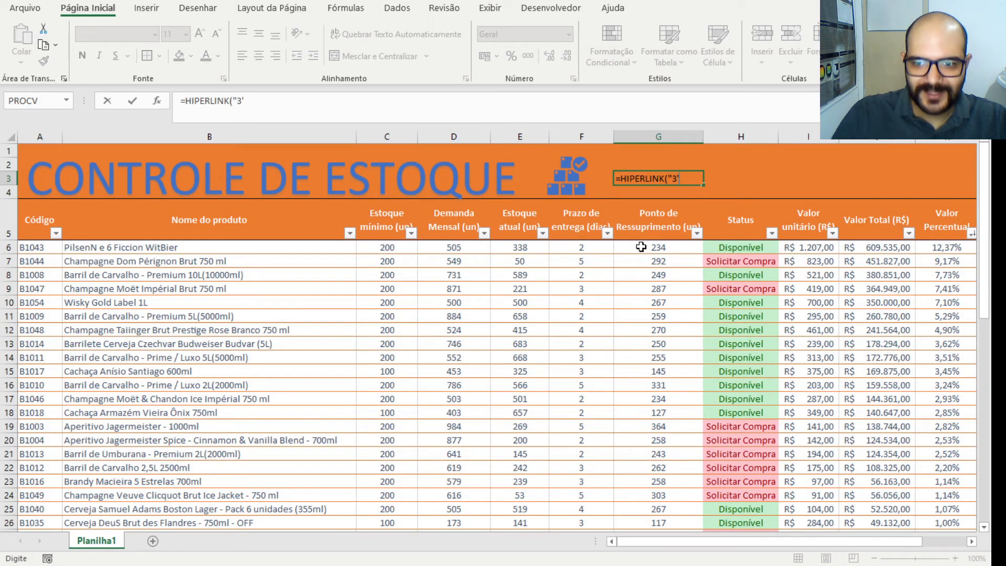
key(BackSpace)
key(BackSpace)
text(#")
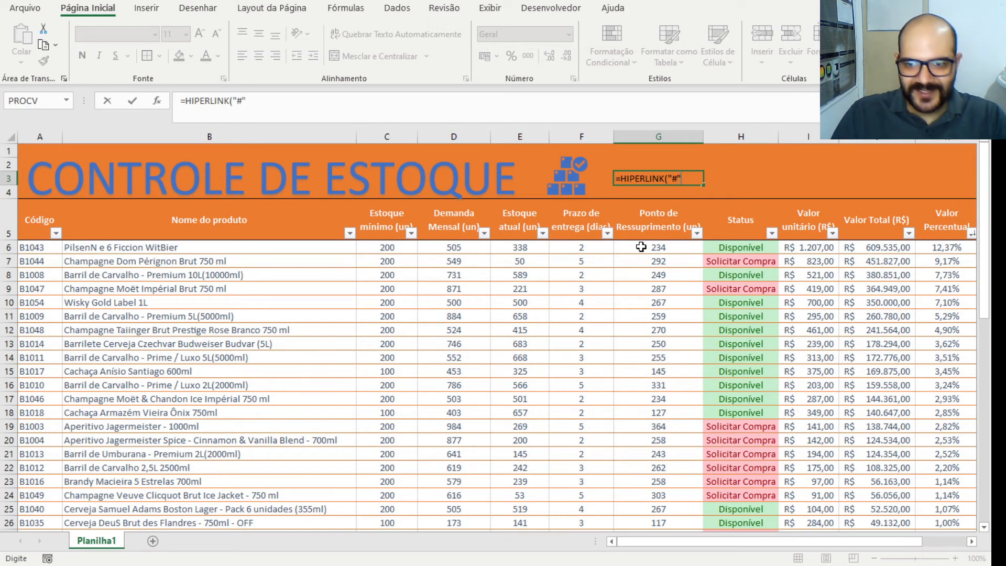
text())
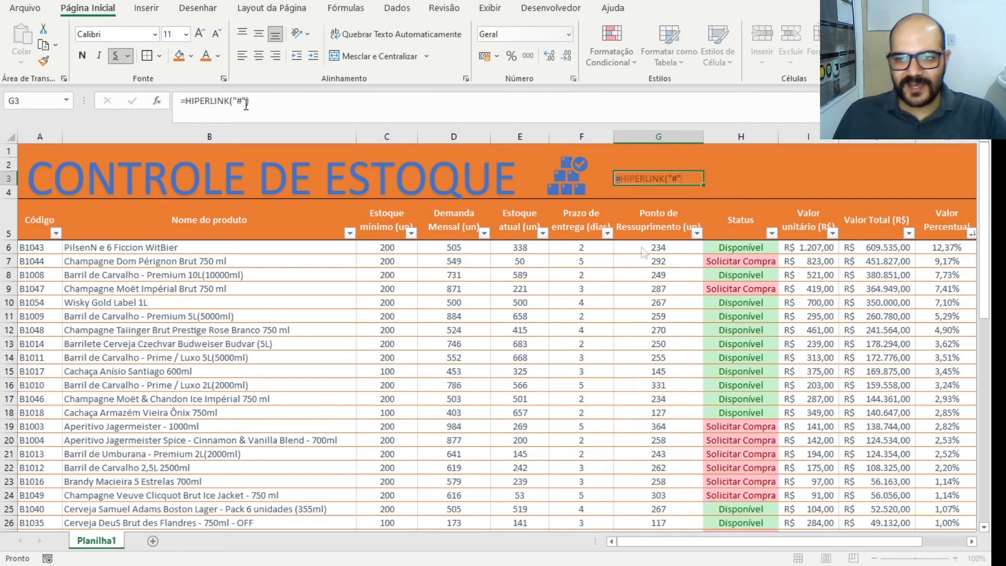
Extend the link location in G3 with &ENDEREÇO, nesting a CONT.VALORES count of column A as its row argument
click(266, 124)
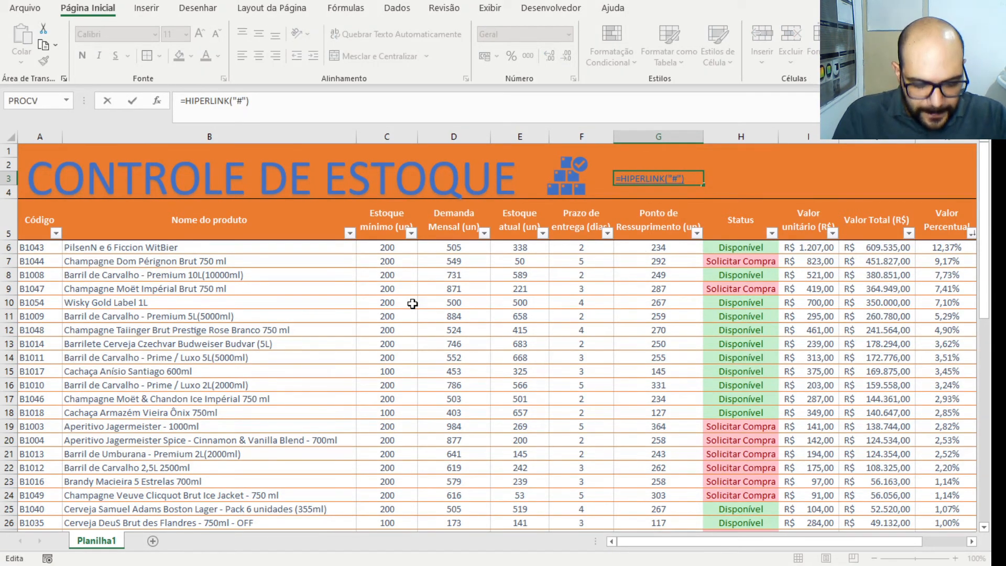
text(&E)
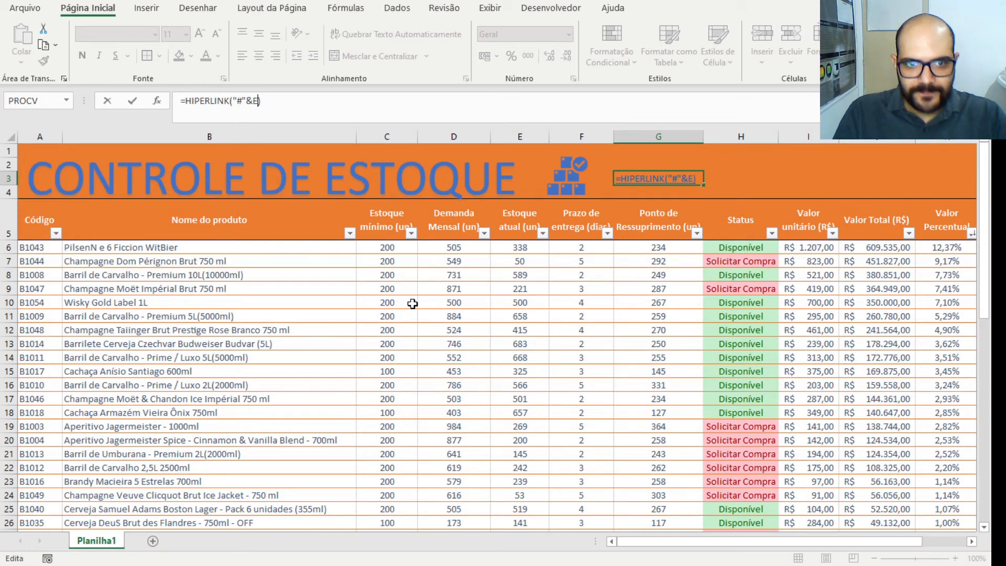
text(ND)
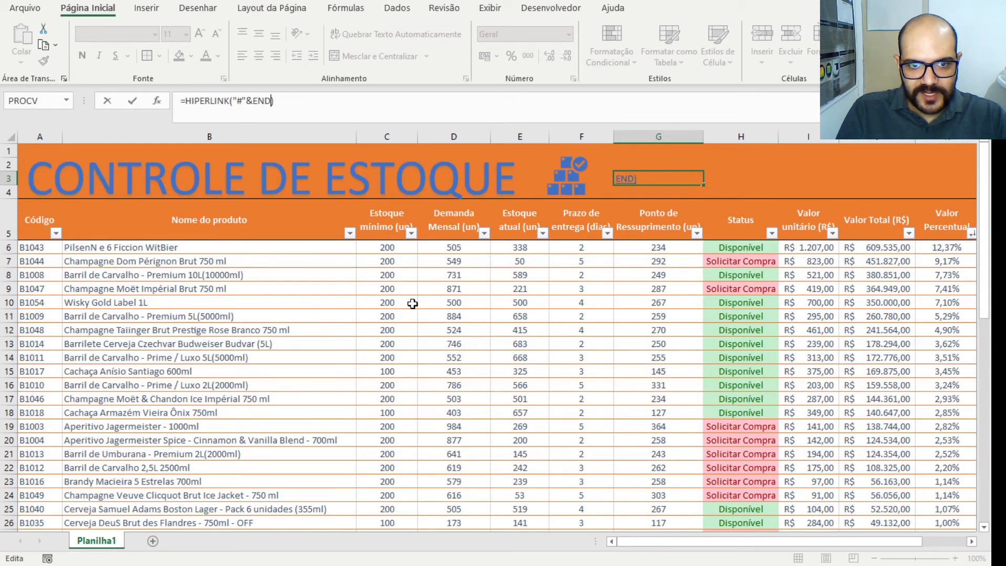
key(Tab)
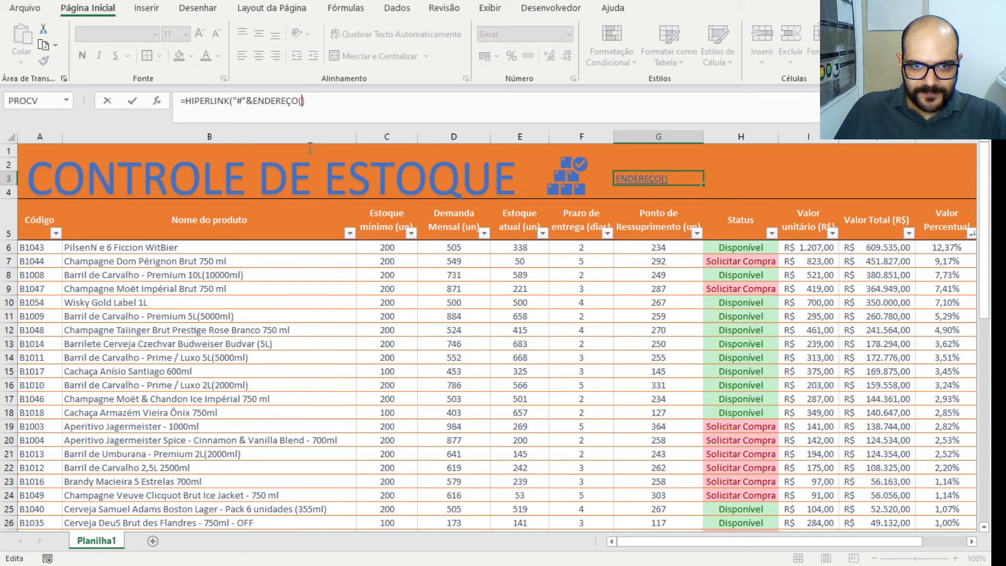
text(CONT)
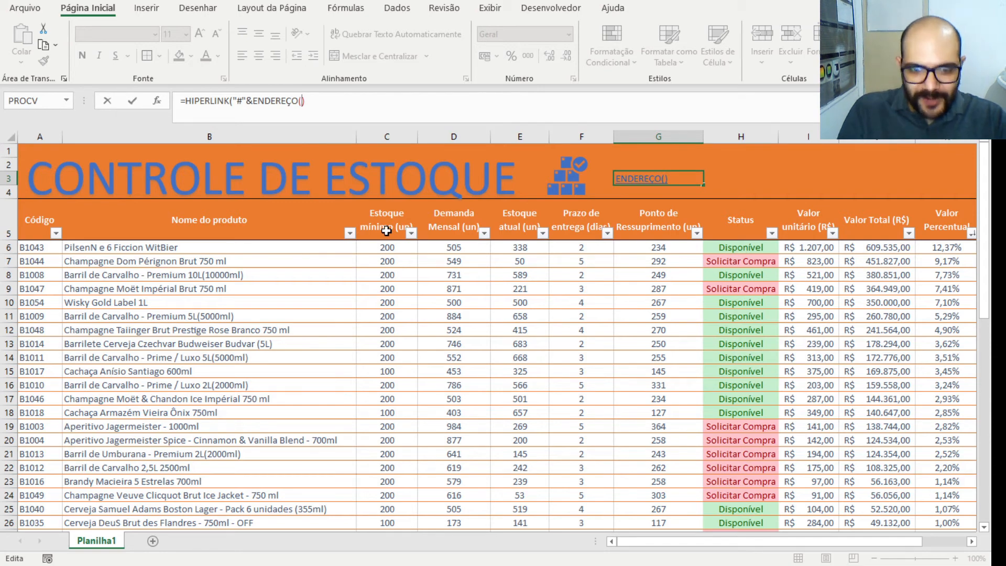
text(.)
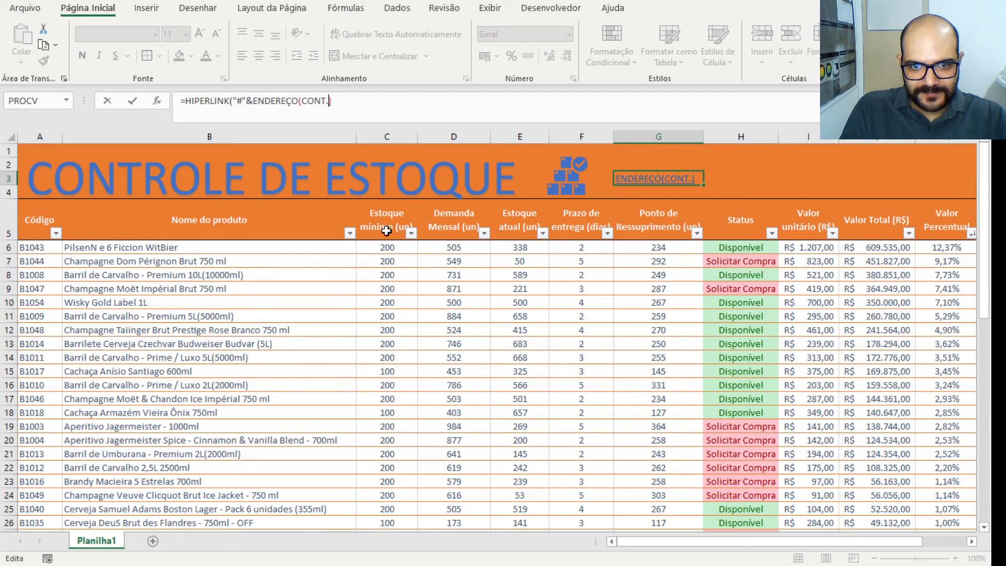
text(V)
key(Tab)
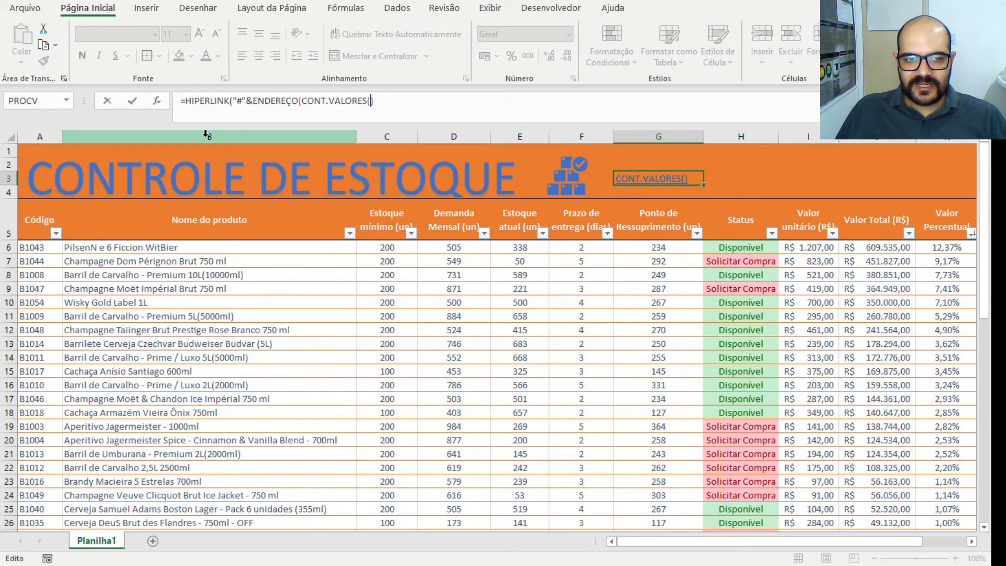
click(50, 136)
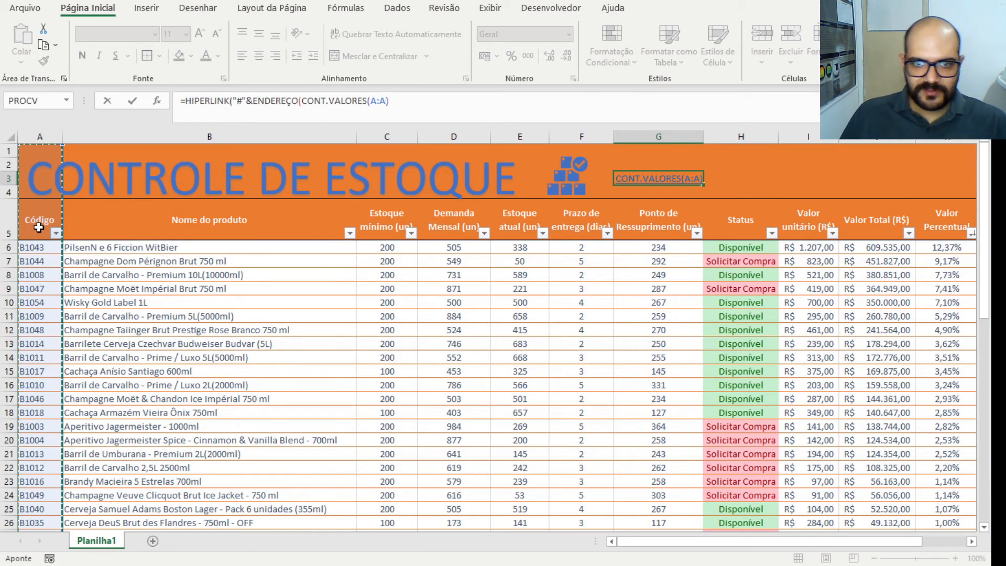
Complete the ENDEREÇO arguments by adding 1 to the column A count and setting the column number to 1
key(F2)
text(+1)
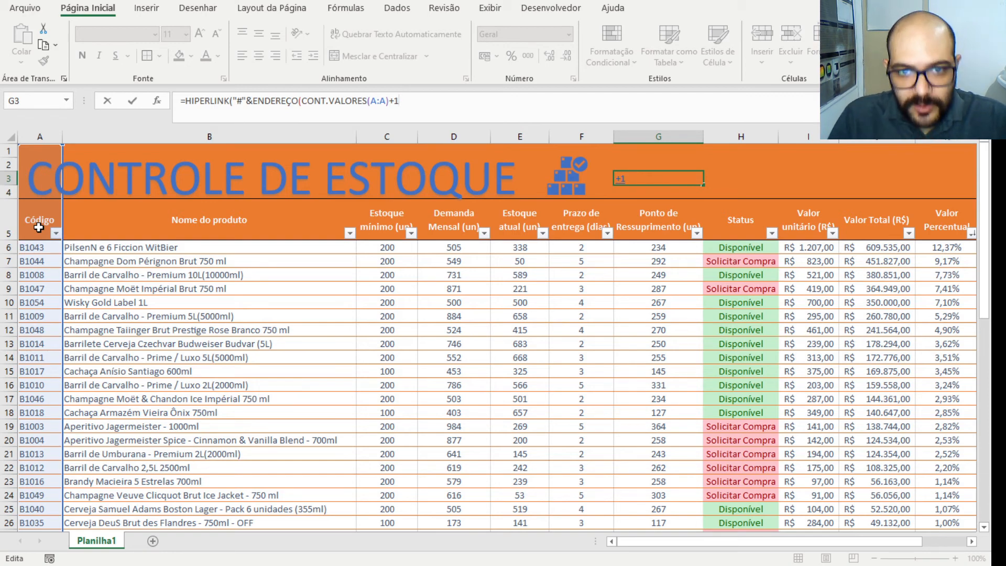
text(;1)
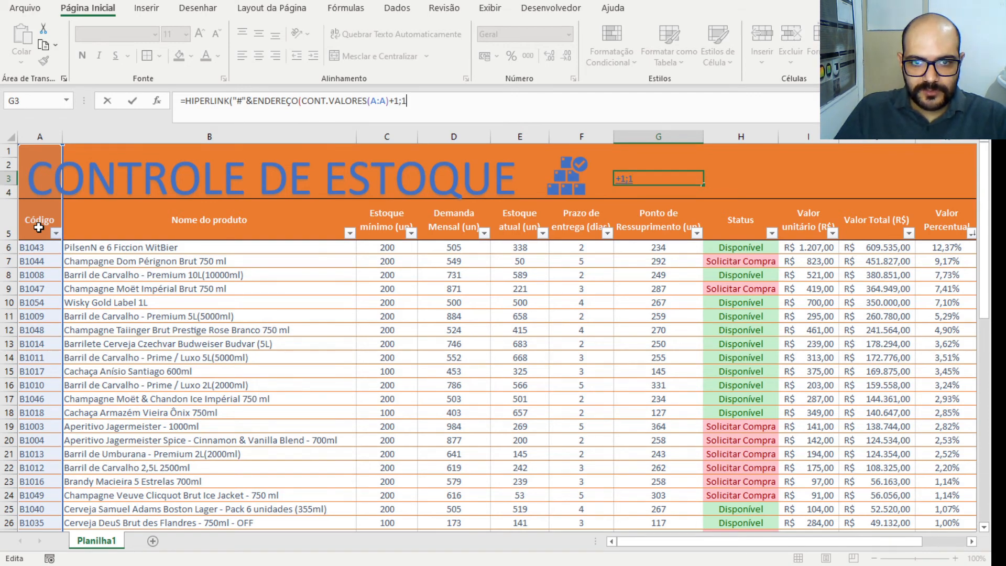
text())
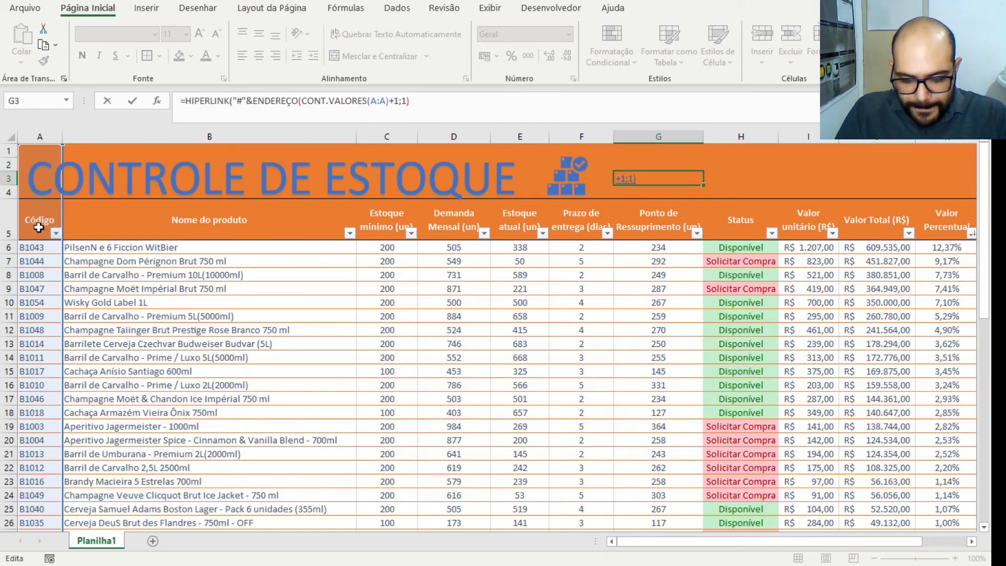
Give the G3 hyperlink the display text "CADASTRAR ITEM" and finish the formula
text(;)
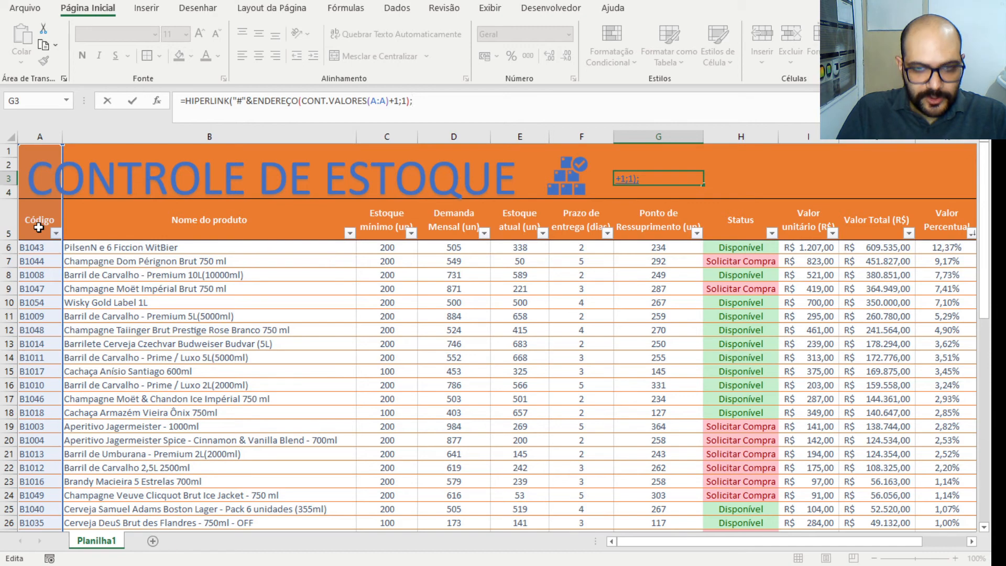
text("CADASTRAR)
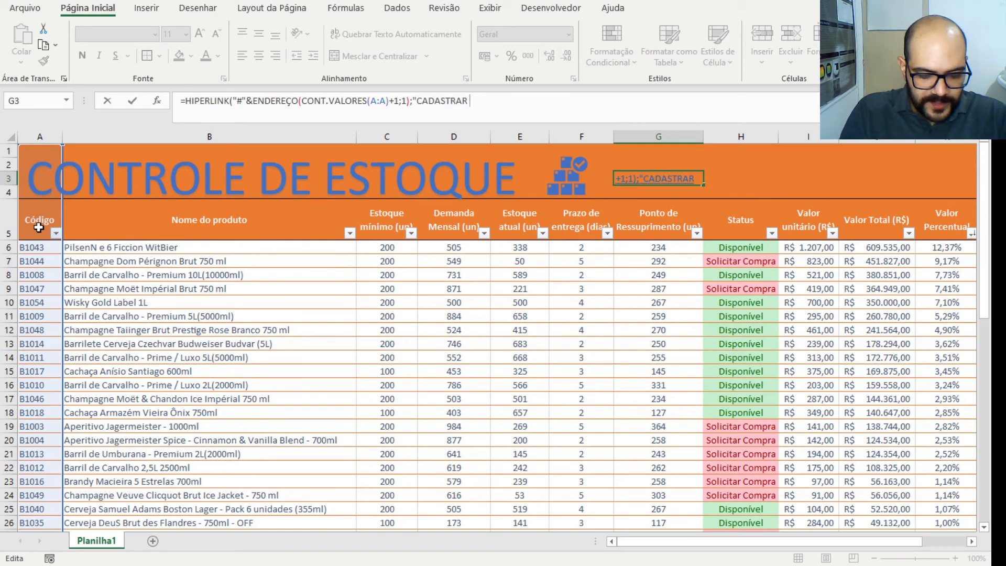
text( ITEM")))
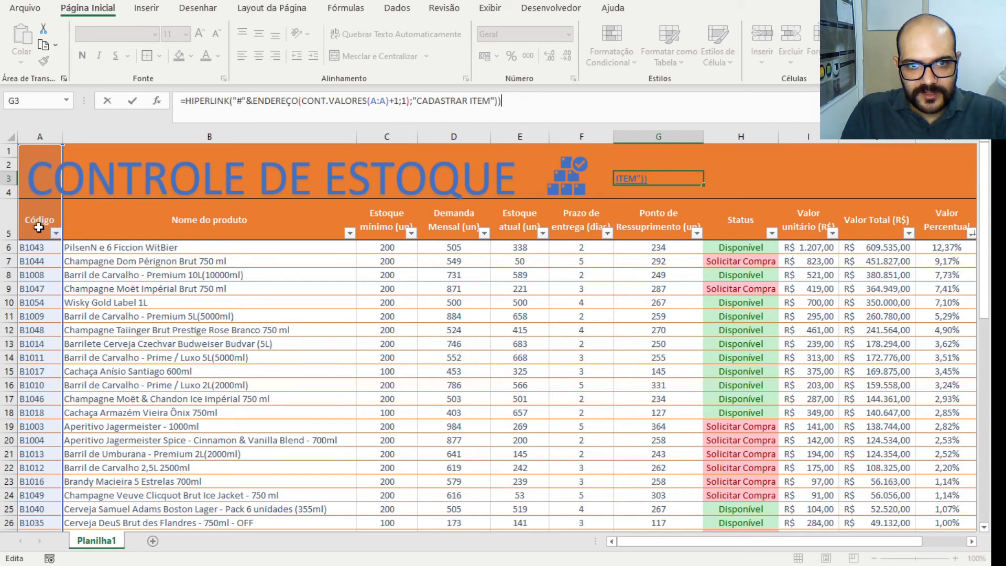
key(BackSpace)
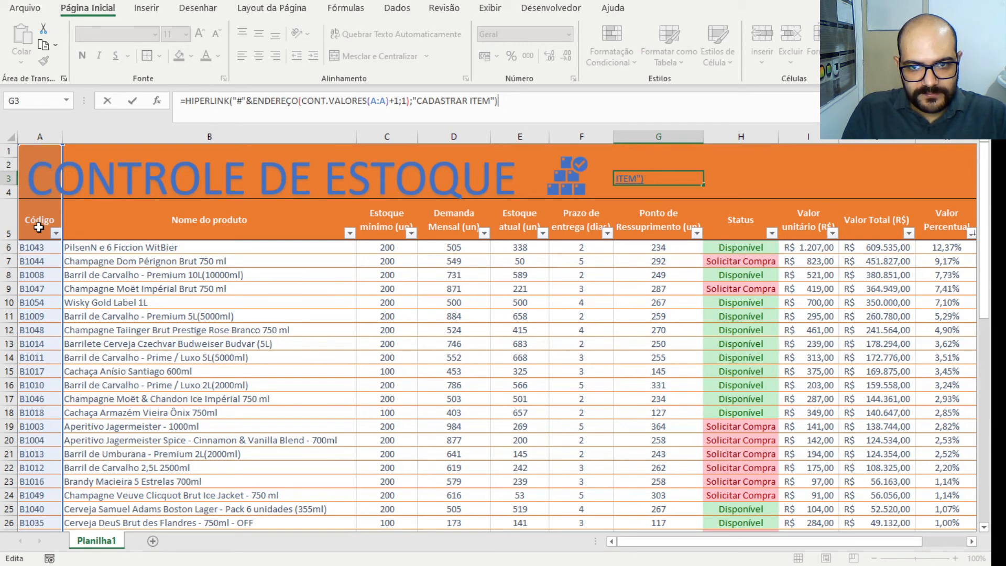
key(Return)
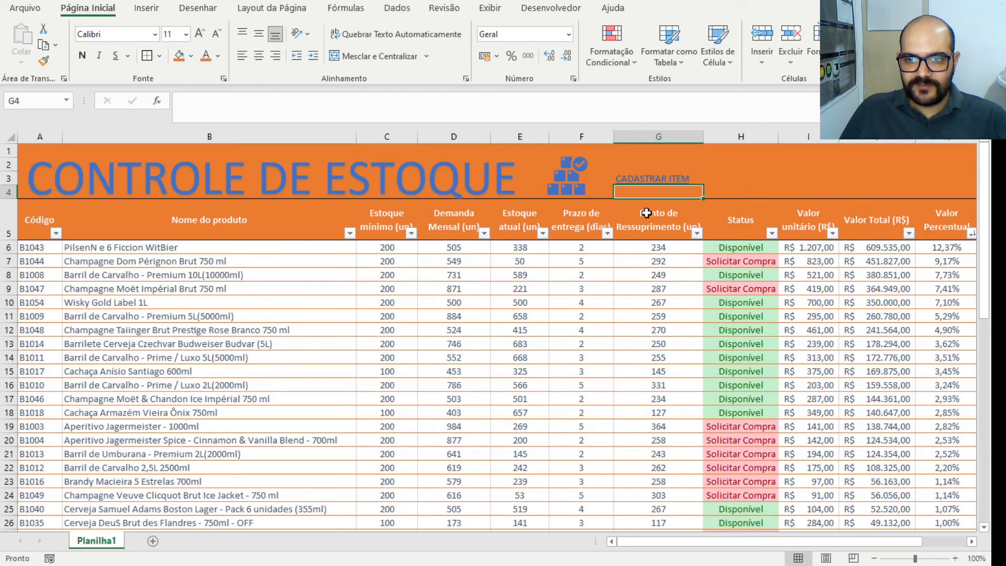
Test the CADASTRAR ITEM link and compare the cell it jumps to with the last filled rows of the table
click(667, 182)
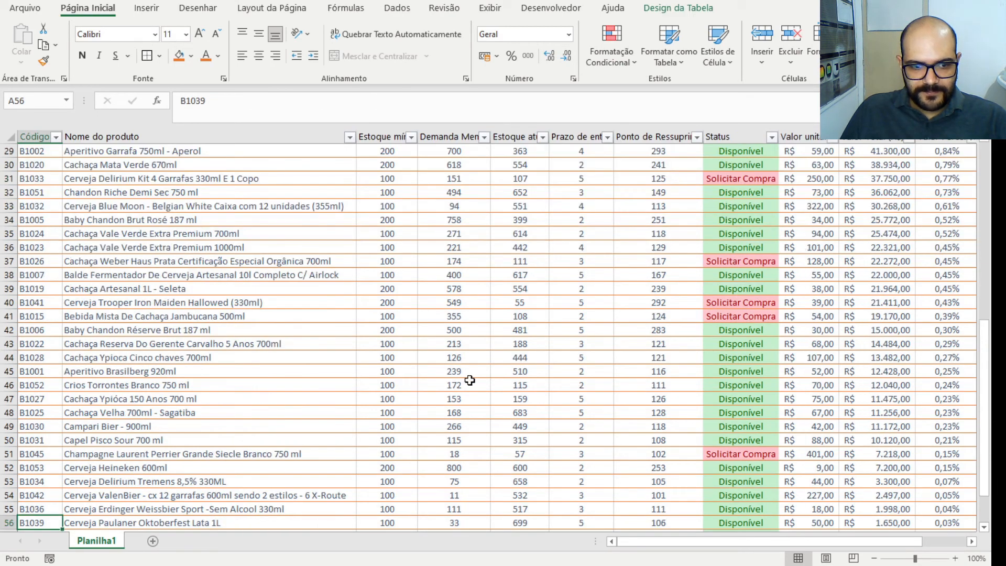
scroll(469, 380, down, 4)
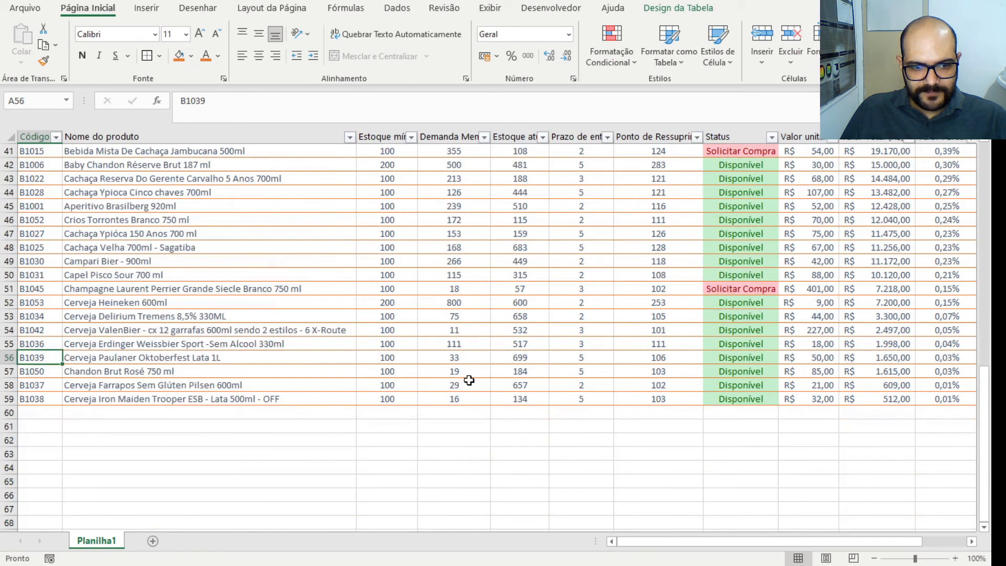
click(35, 371)
click(39, 386)
click(42, 398)
scroll(83, 445, up, 14)
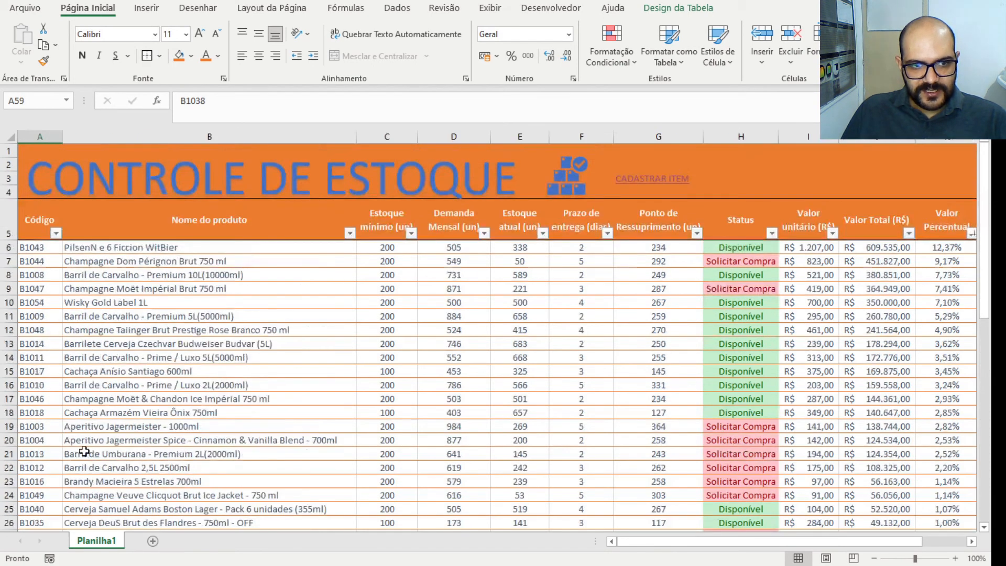
Set the number added to the CONT.VALORES count in the G3 formula to 5 and test the CADASTRAR ITEM link again
click(707, 178)
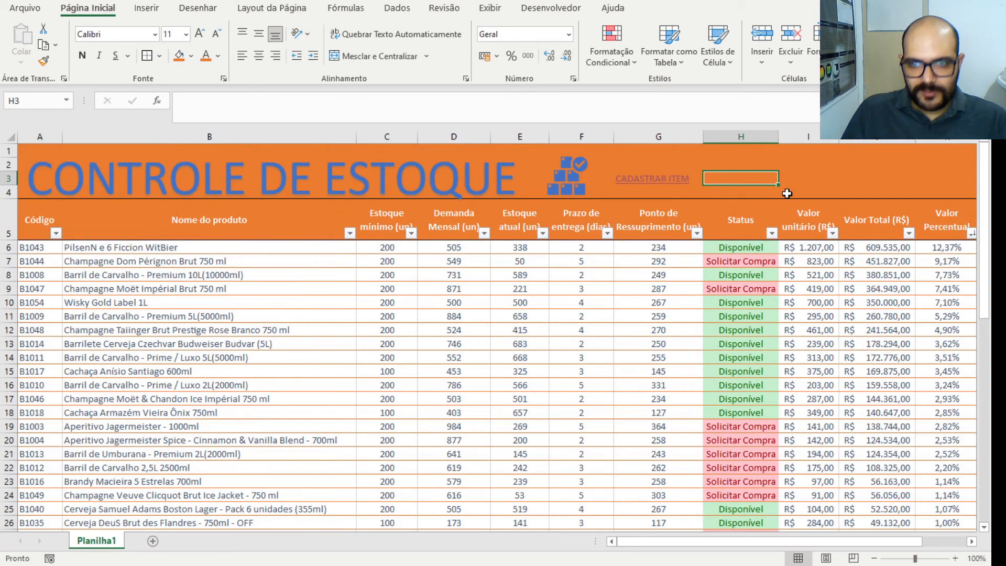
key(Left)
key(Left)
key(Right)
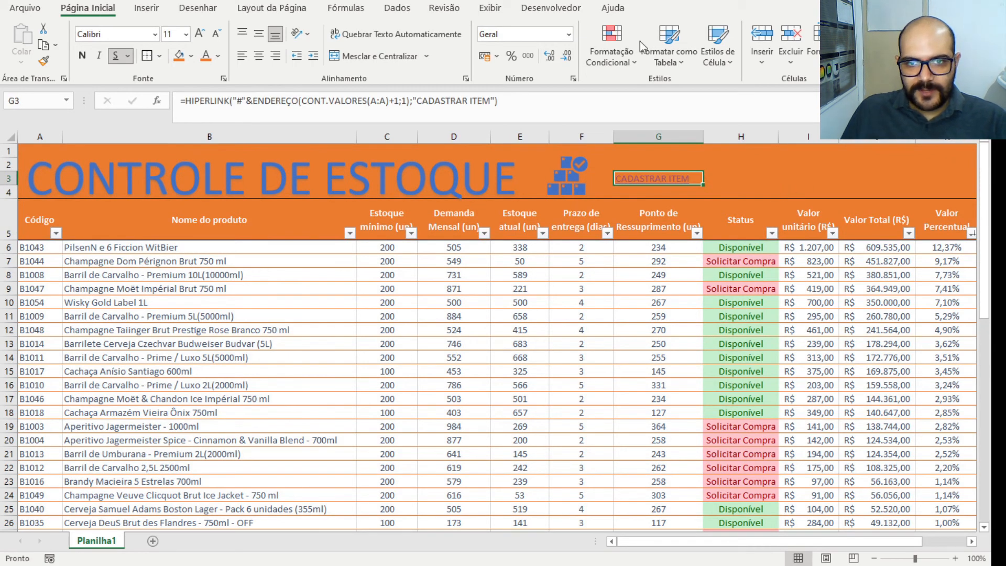
click(397, 100)
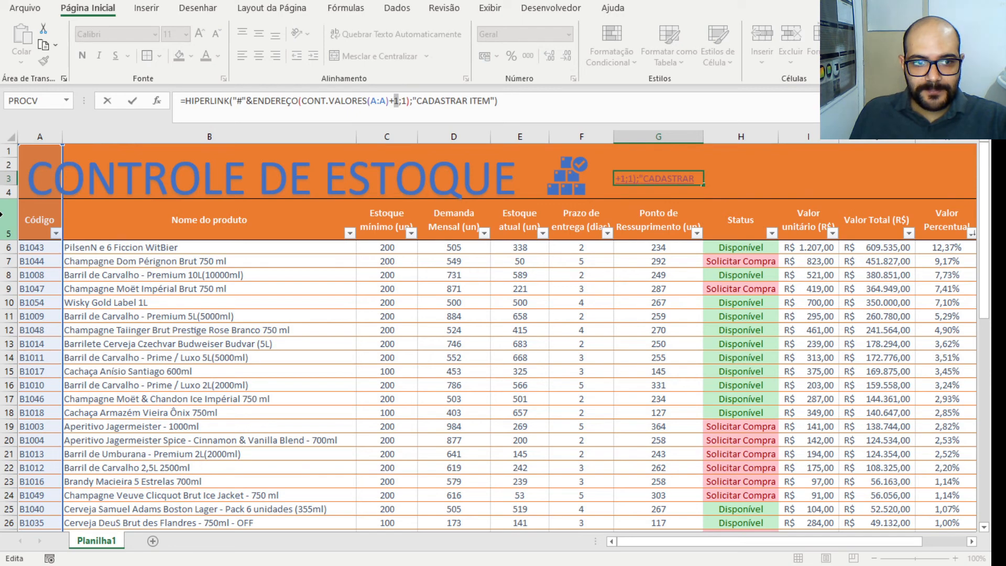
text(5)
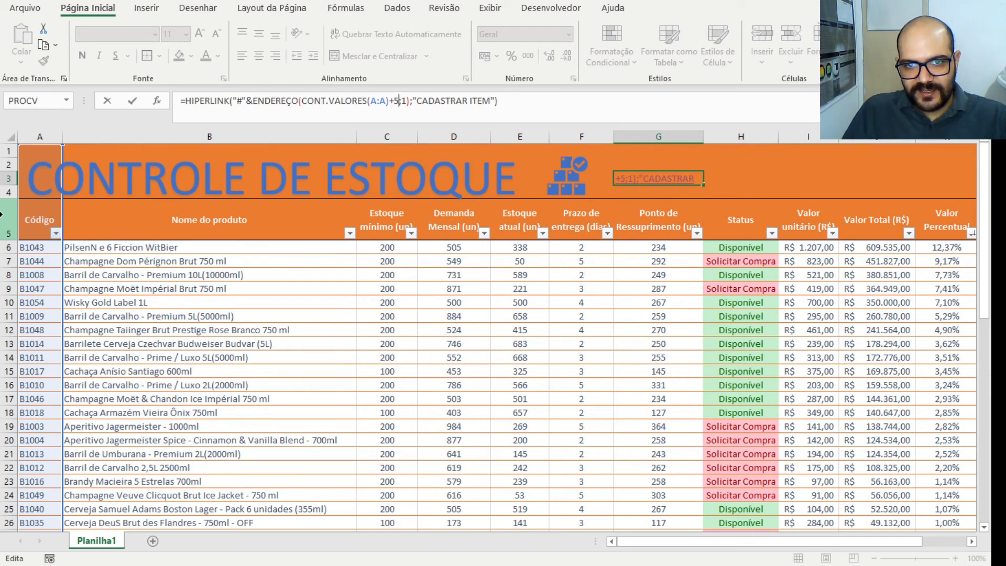
key(Return)
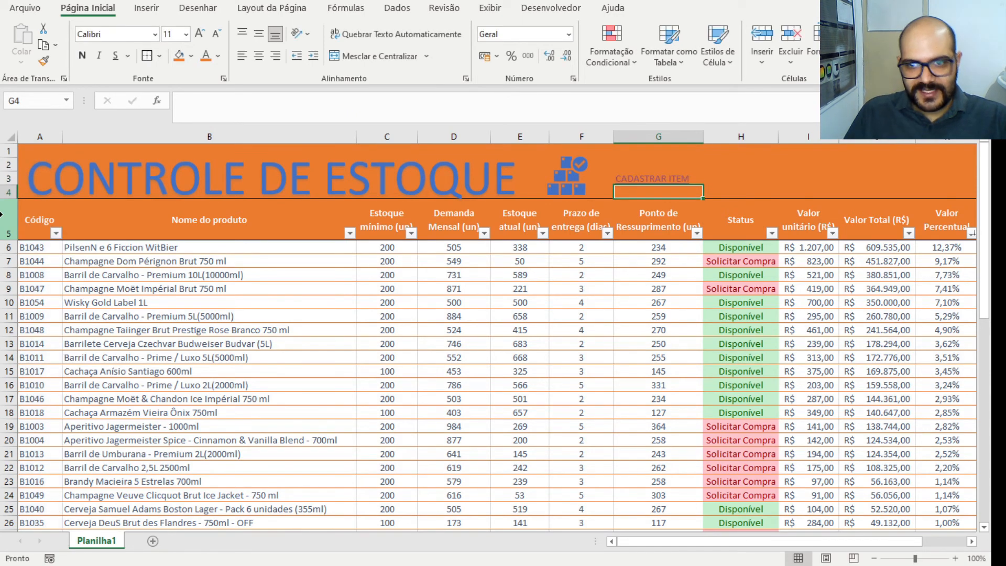
click(663, 180)
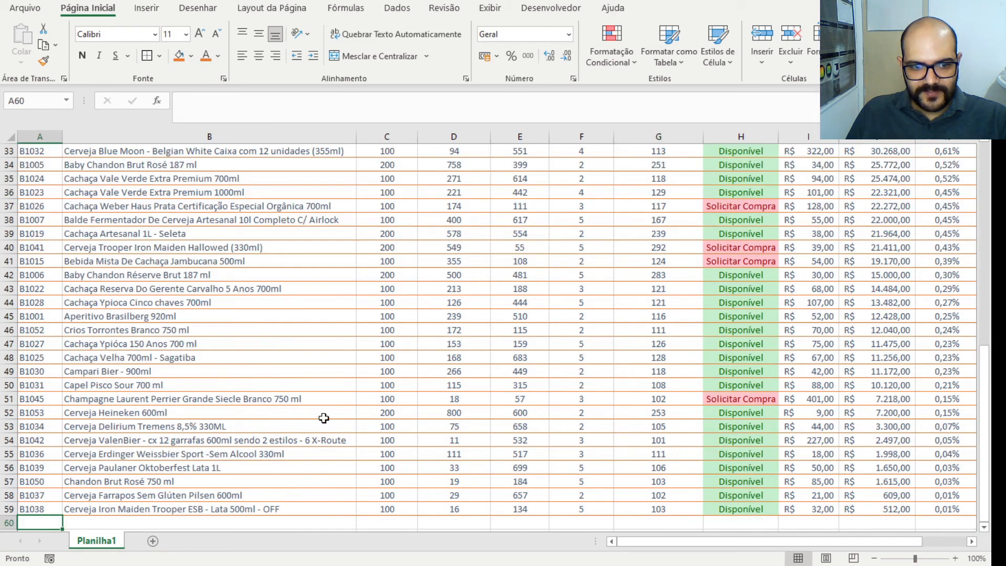
Test the CADASTRAR ITEM link several times and check that it lands on the first empty row below the table
scroll(77, 512, down, 4)
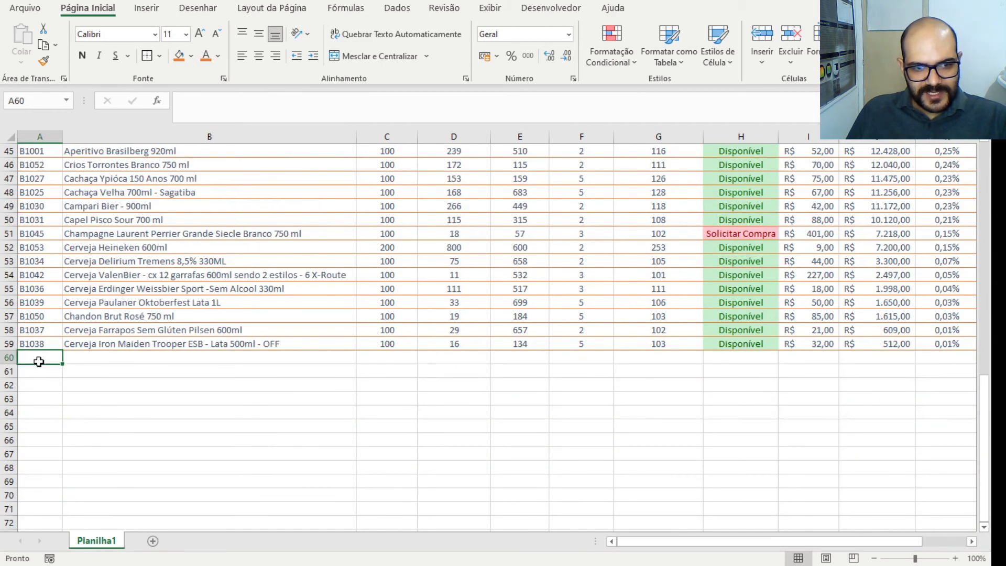
click(103, 427)
click(61, 357)
scroll(157, 378, up, 15)
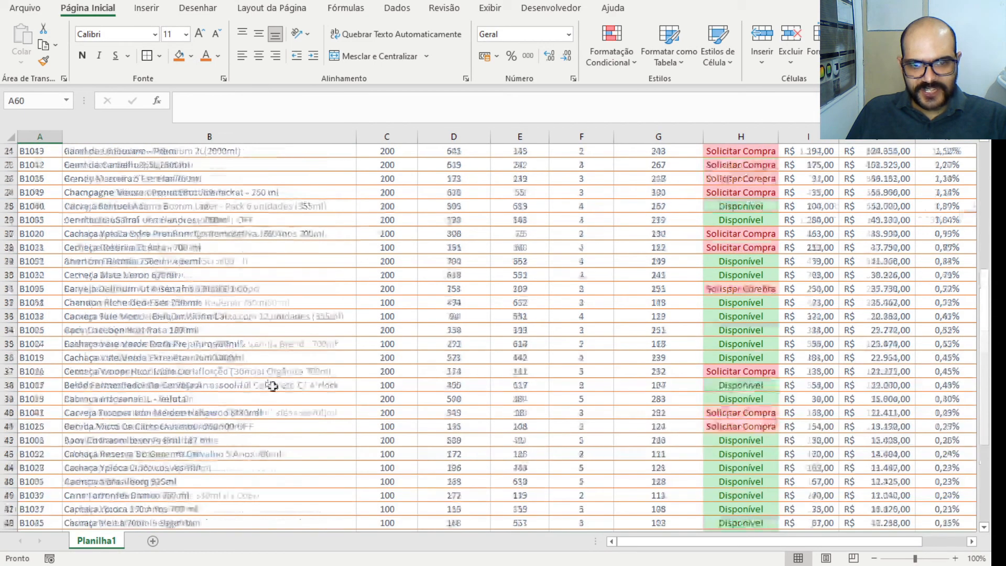
click(681, 180)
click(681, 181)
scroll(589, 299, up, 10)
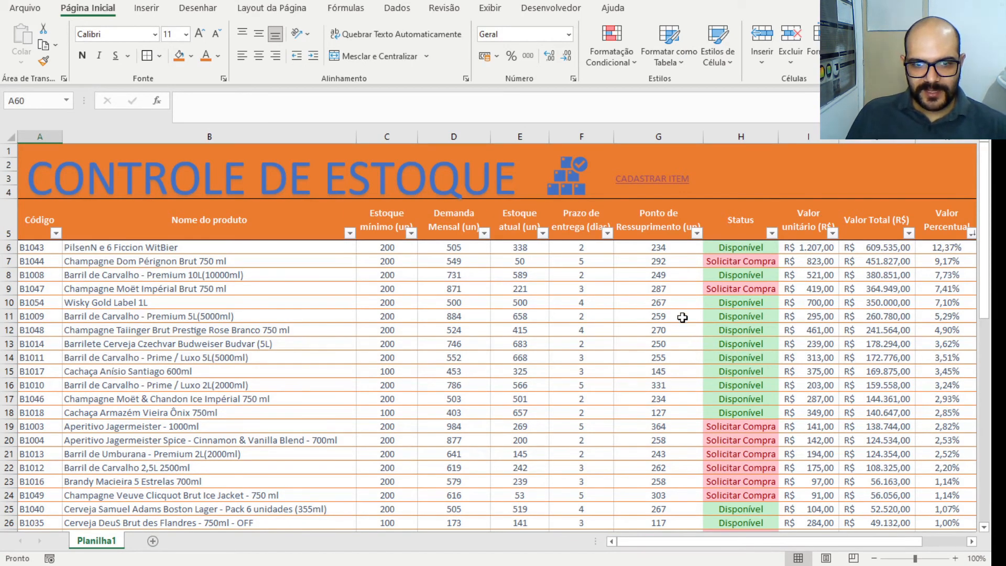
click(675, 181)
scroll(540, 293, up, 11)
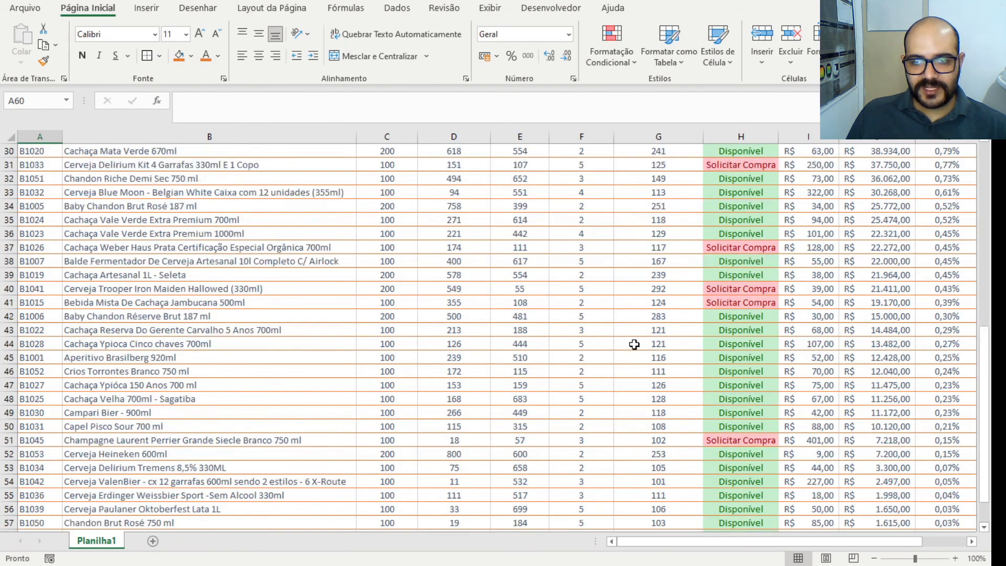
click(687, 179)
click(686, 180)
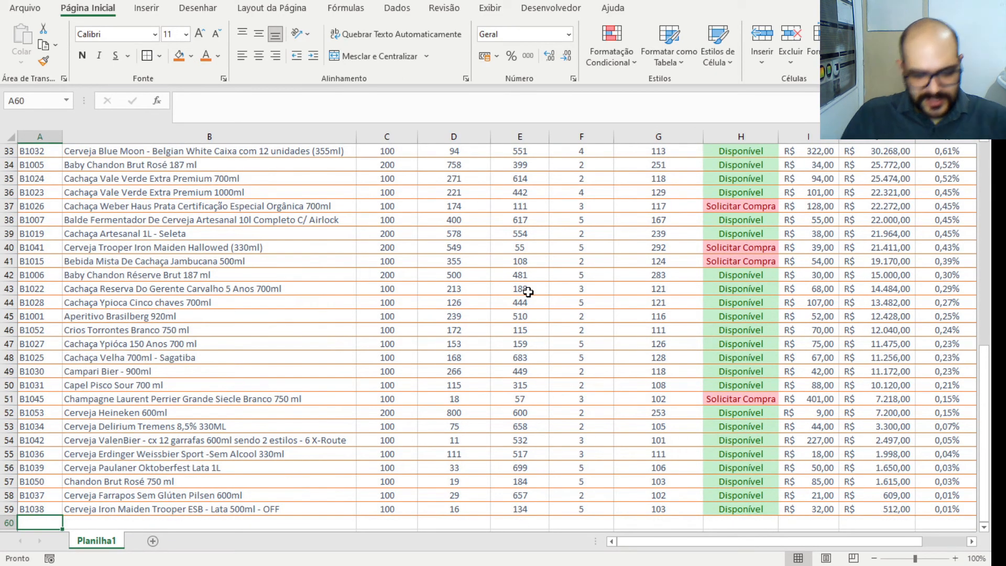
Register a new item in row 60 with code B1060, product name "Coca cola" and minimum stock 100
text(B1060)
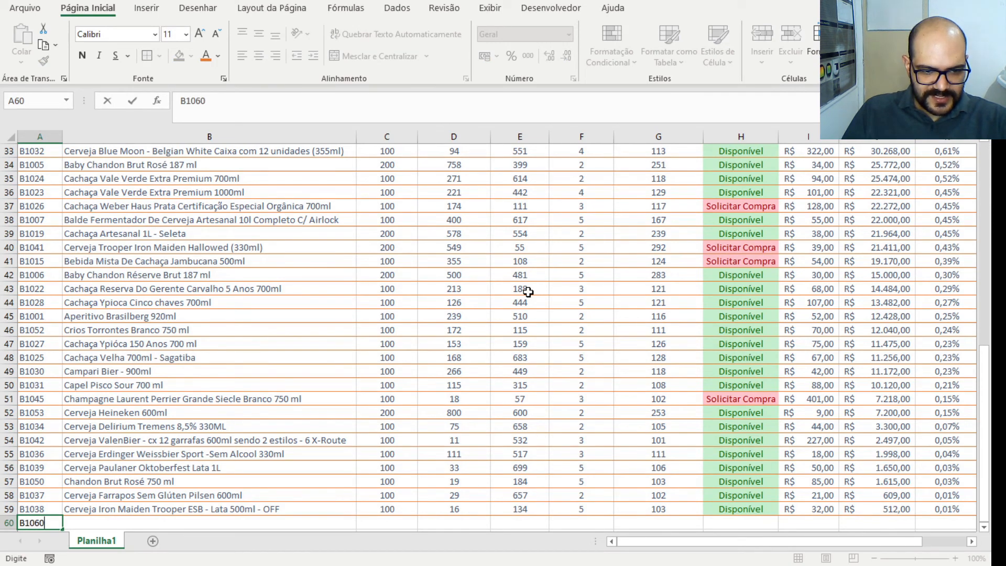
key(Tab)
text(Coca coa)
key(BackSpace)
text(la)
key(Tab)
text(100)
key(Tab)
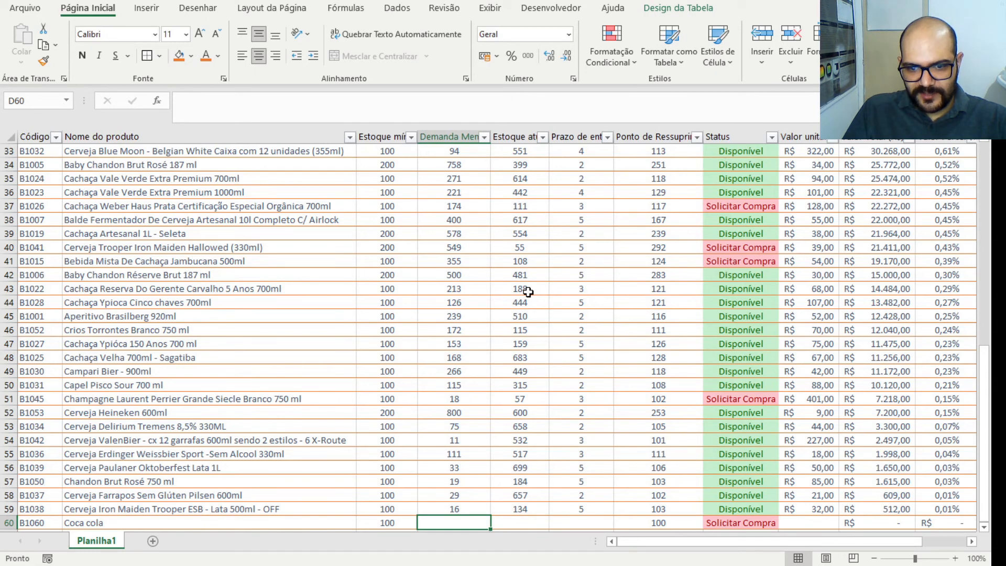
Complete the Coca cola row with monthly demand 1500, current stock 500, delivery time 2 and unit value 10
text(1500)
key(Tab)
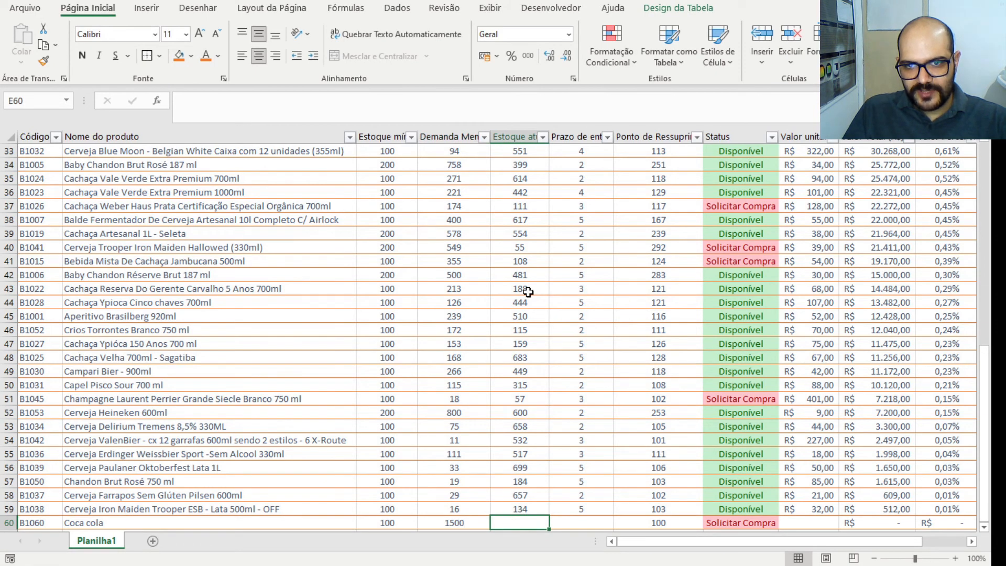
text(500)
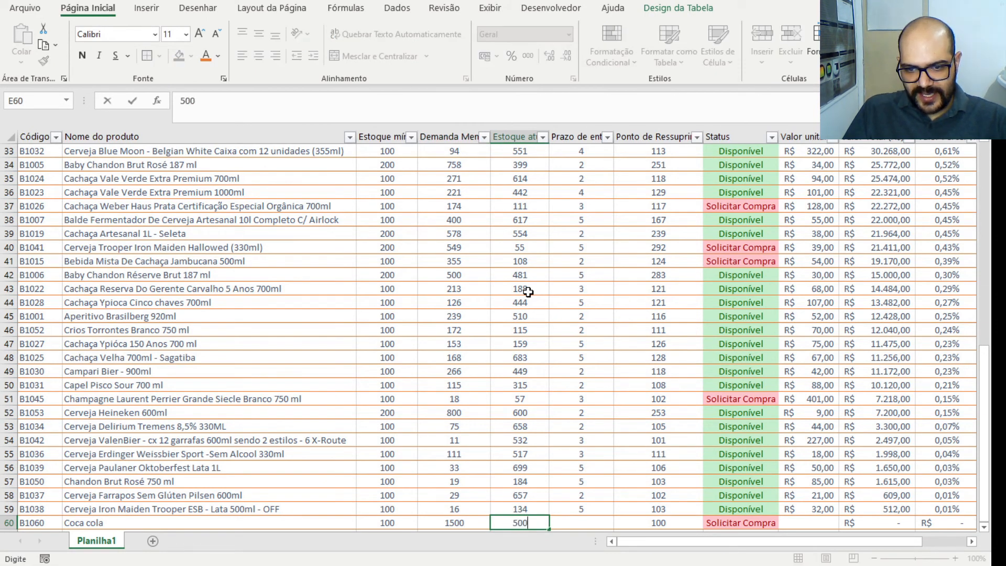
key(Tab)
text(2)
key(Tab)
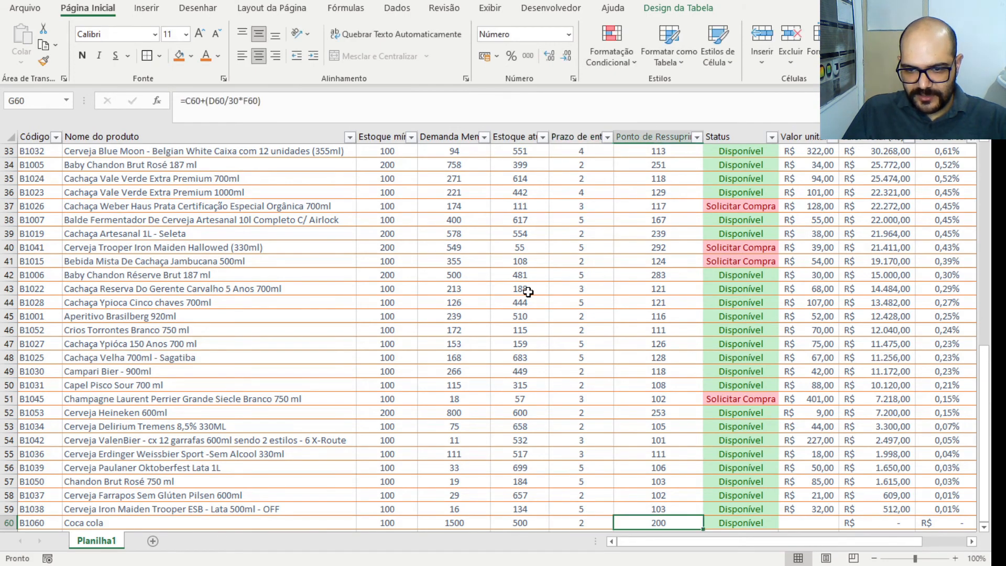
key(Tab)
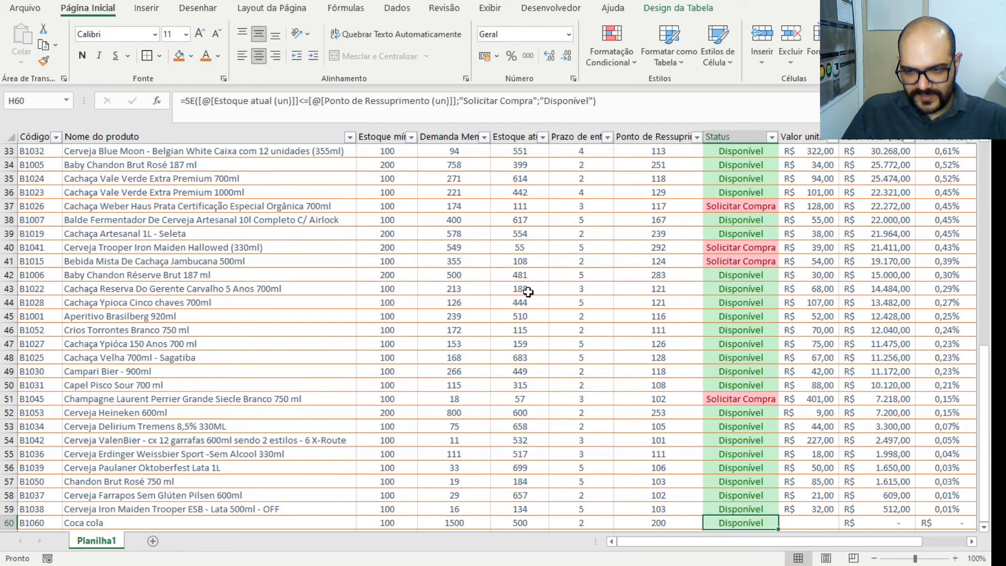
key(Tab)
text(10)
key(Tab)
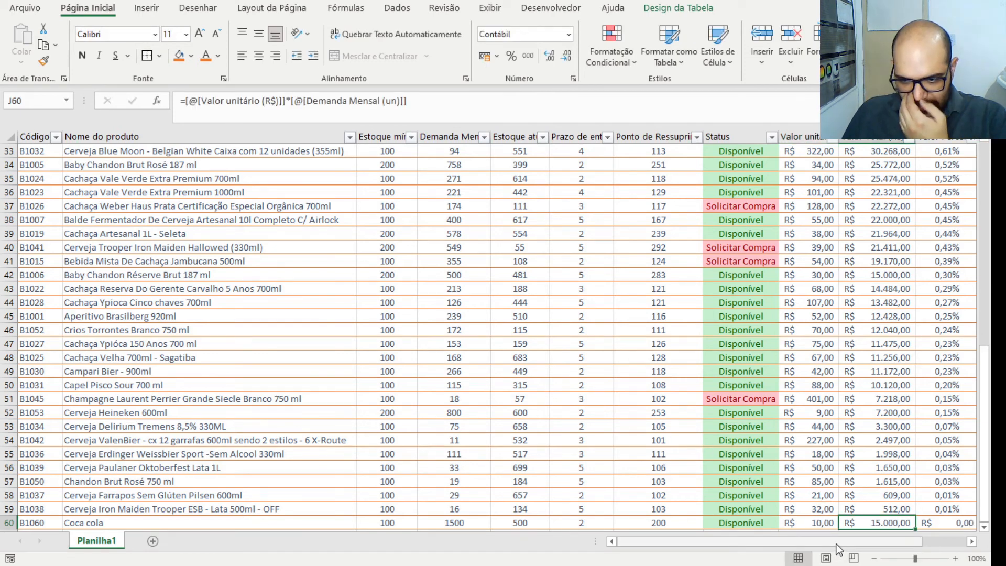
Fill the % Acumulado formula from row 59 down into the Coca cola row
scroll(853, 544, right, 5)
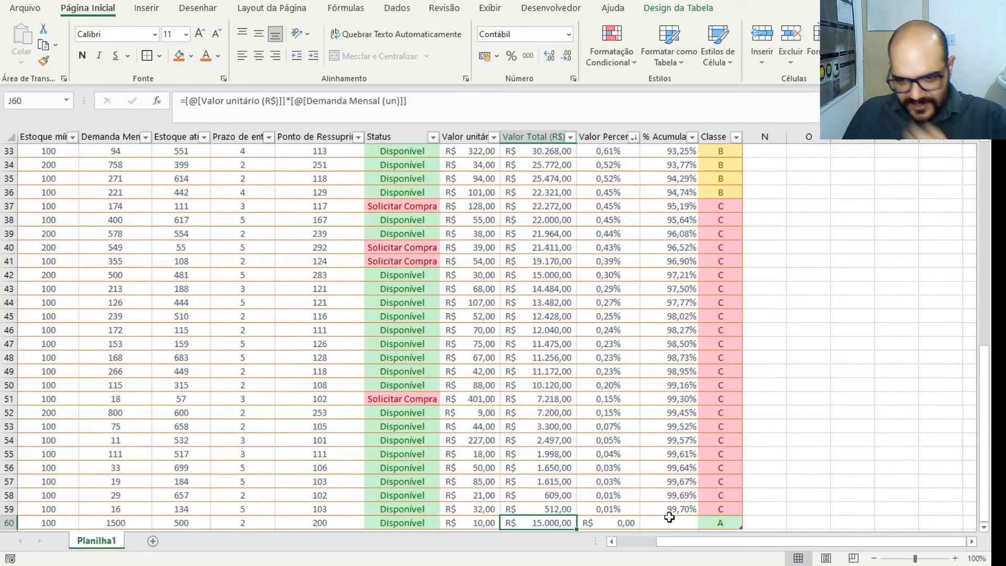
click(629, 525)
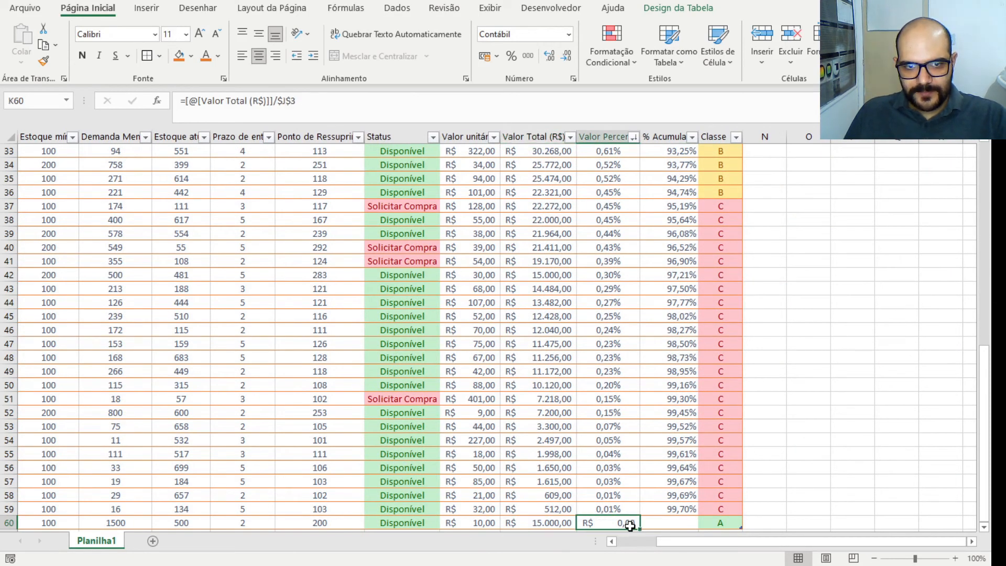
click(672, 521)
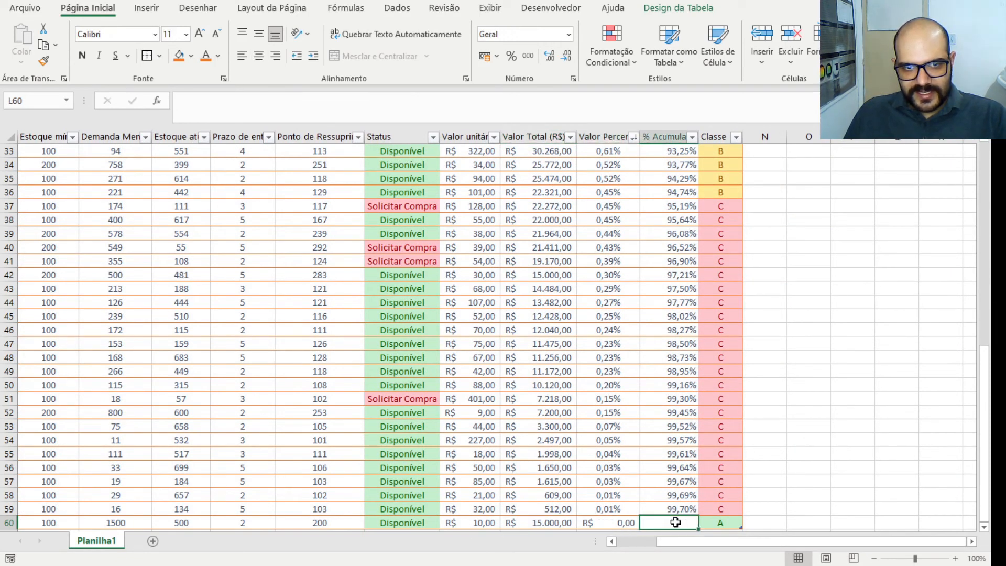
scroll(658, 524, down, 3)
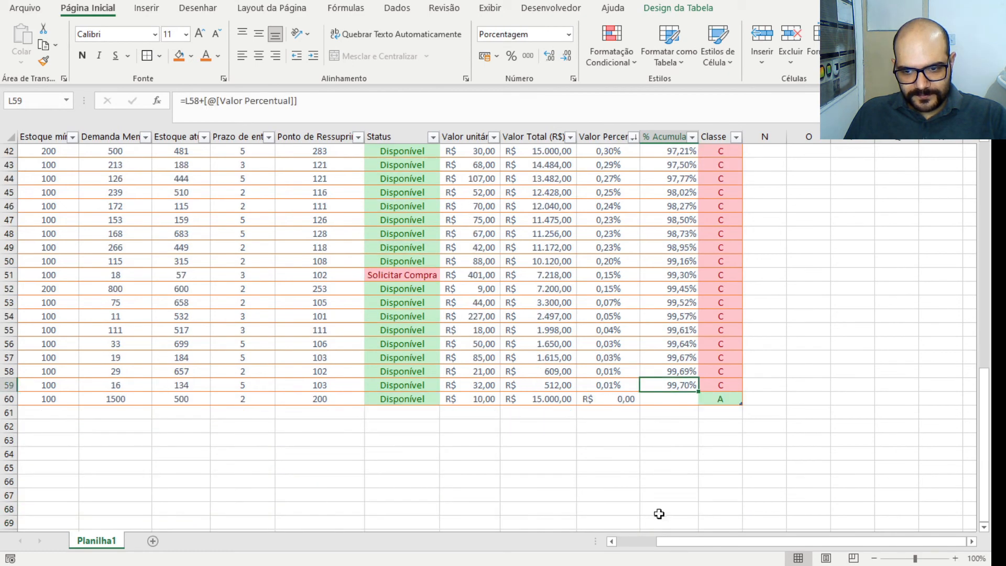
scroll(658, 511, up, 2)
click(667, 441)
click(667, 469)
click(679, 480)
click(680, 468)
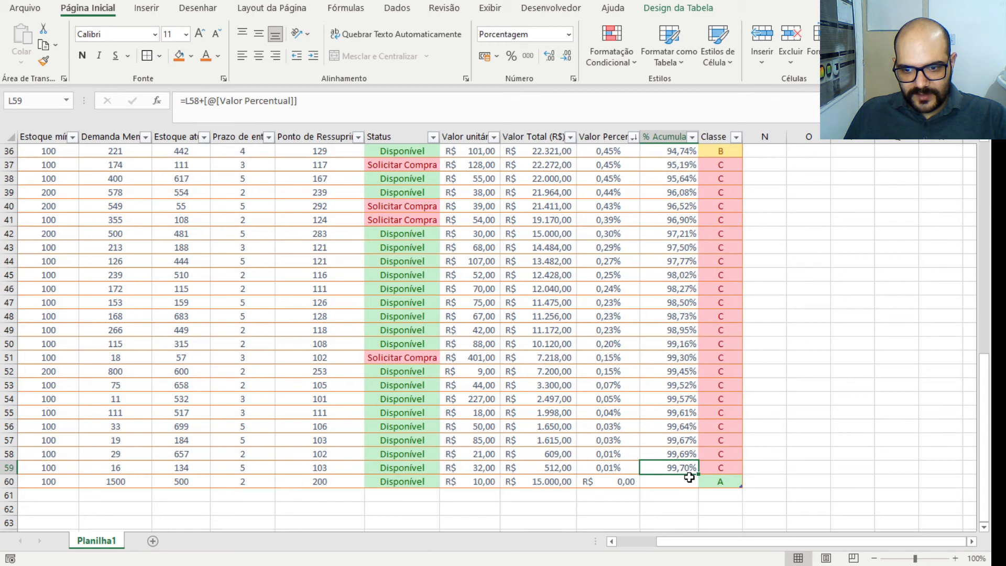
drag(699, 474, 699, 483)
click(676, 506)
Format the Coca cola row's Valor Percentual cell as a percentage with two decimal places
click(627, 481)
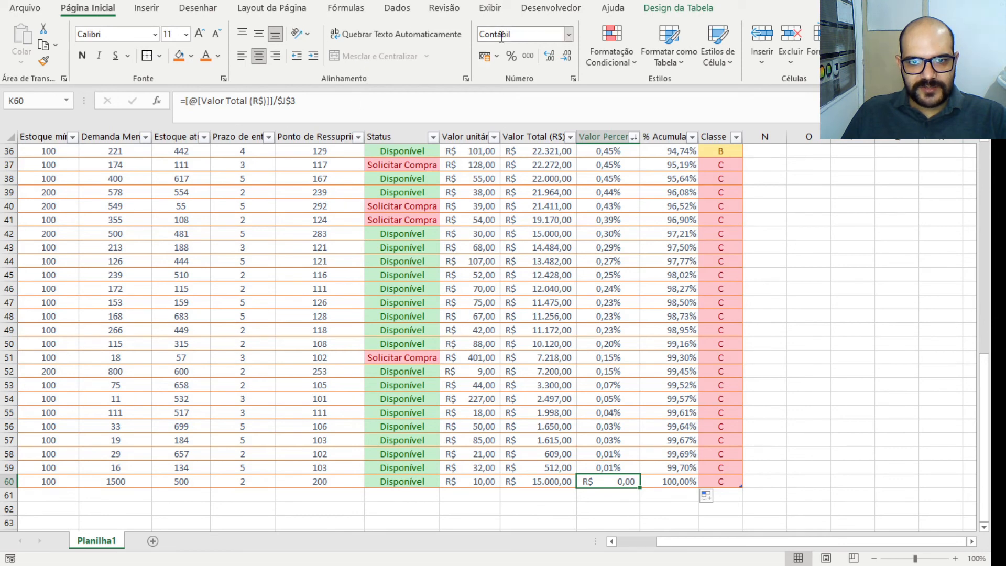
click(511, 59)
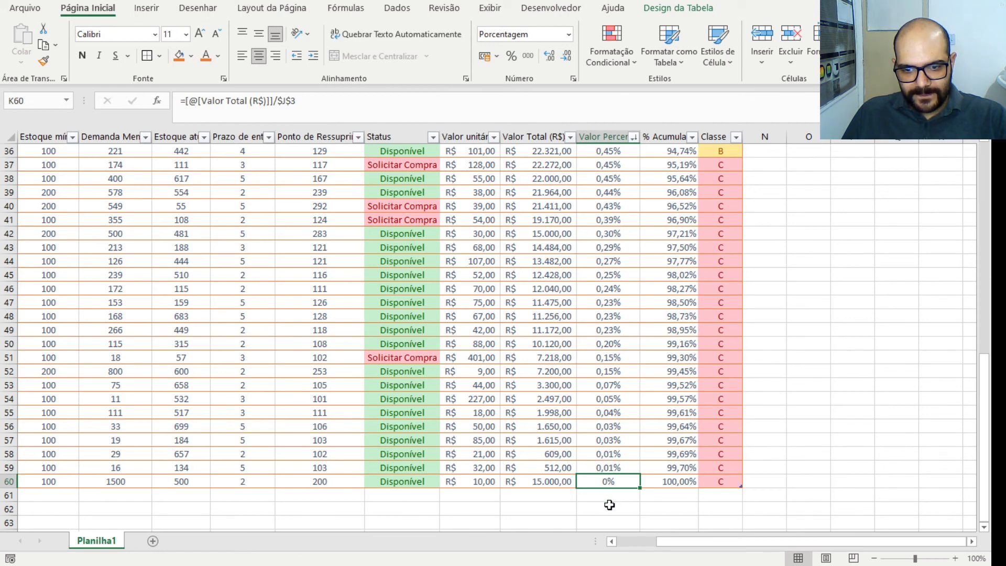
click(551, 52)
click(551, 52)
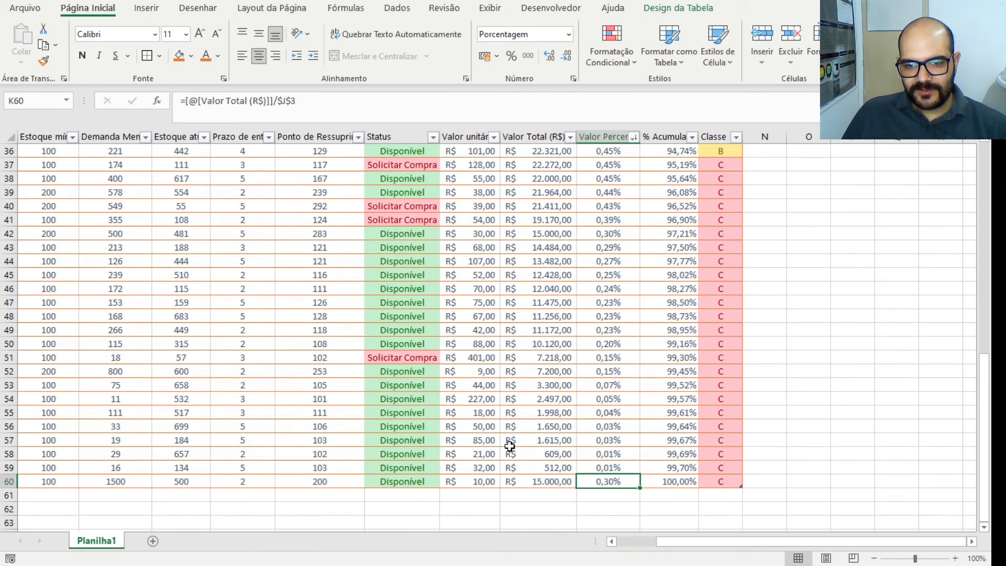
Reapply the table's sorting so the new Coca cola item is ordered by Valor Percentual
mouse_move(662, 545)
mouse_down()
mouse_move(640, 555)
mouse_move(620, 549)
mouse_move(678, 545)
mouse_up()
scroll(600, 413, up, 7)
scroll(600, 414, up, 5)
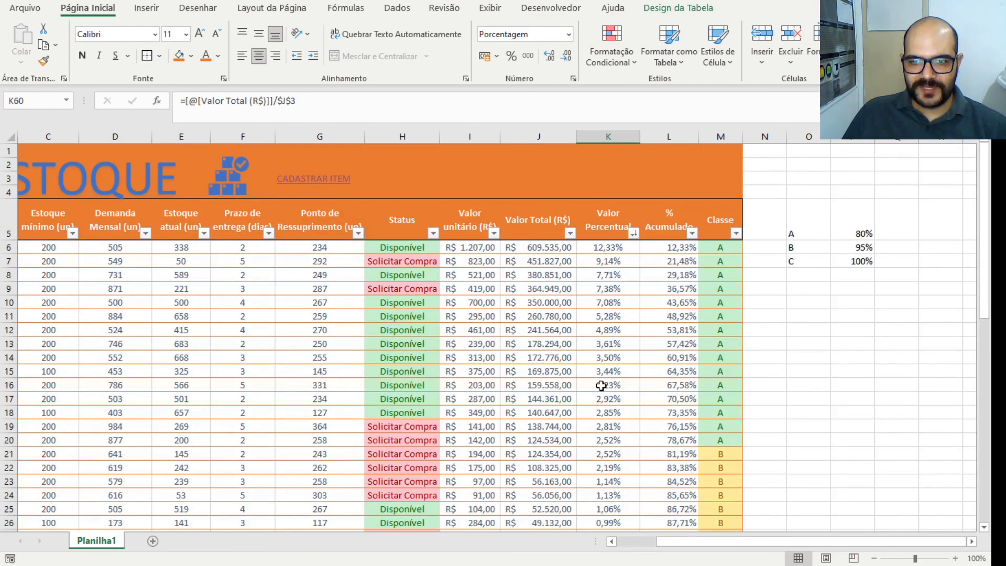
scroll(602, 399, down, 5)
drag(683, 540, 643, 541)
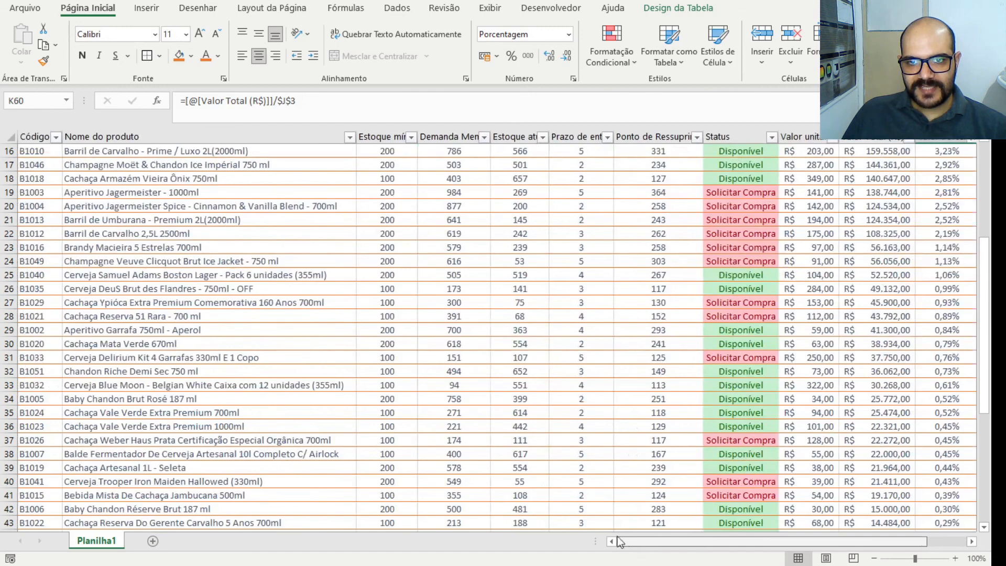
click(397, 8)
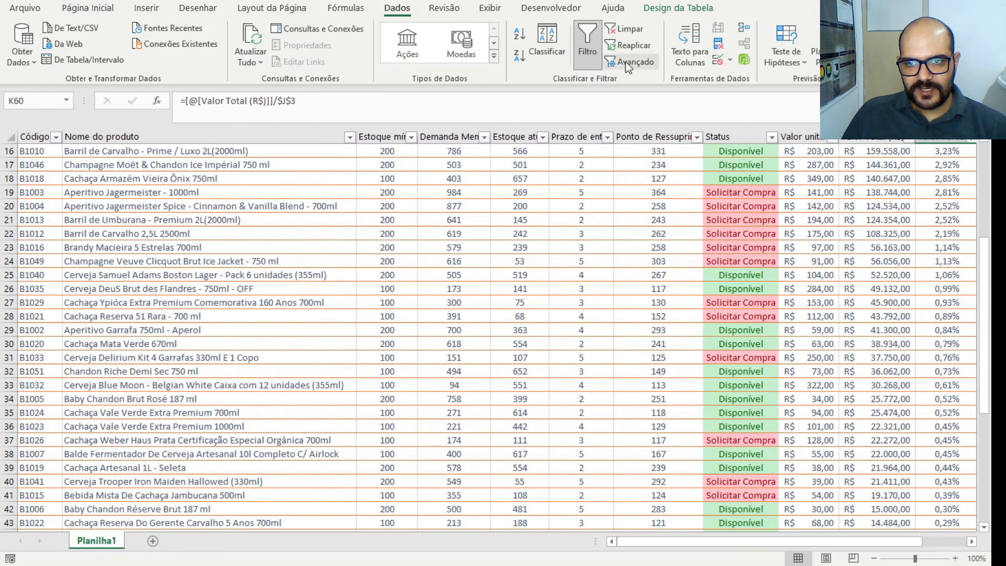
click(614, 50)
Examine the Coca cola row's new place in the sorted table and its % Acumulado formula
drag(776, 544, 741, 543)
scroll(831, 455, up, 3)
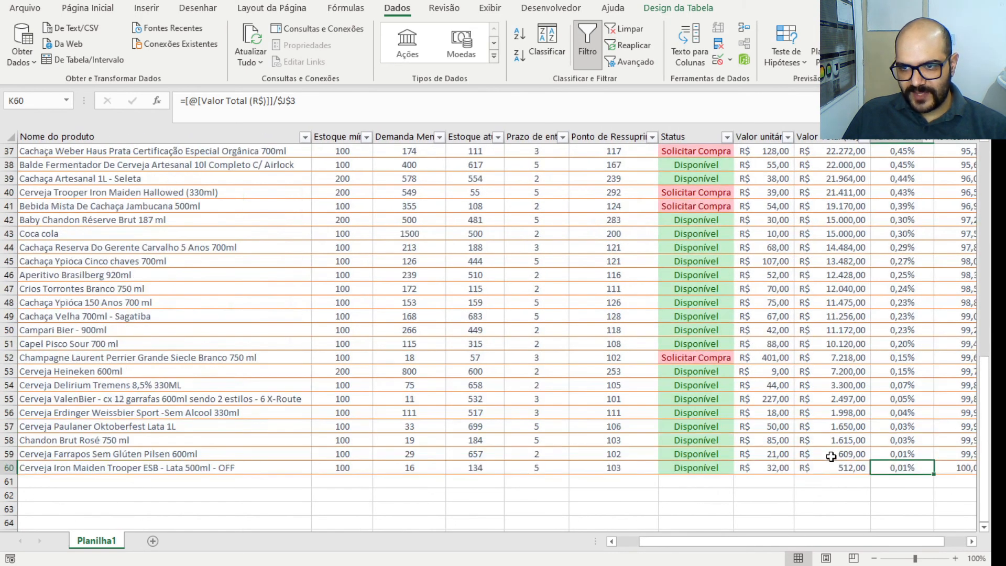
click(191, 234)
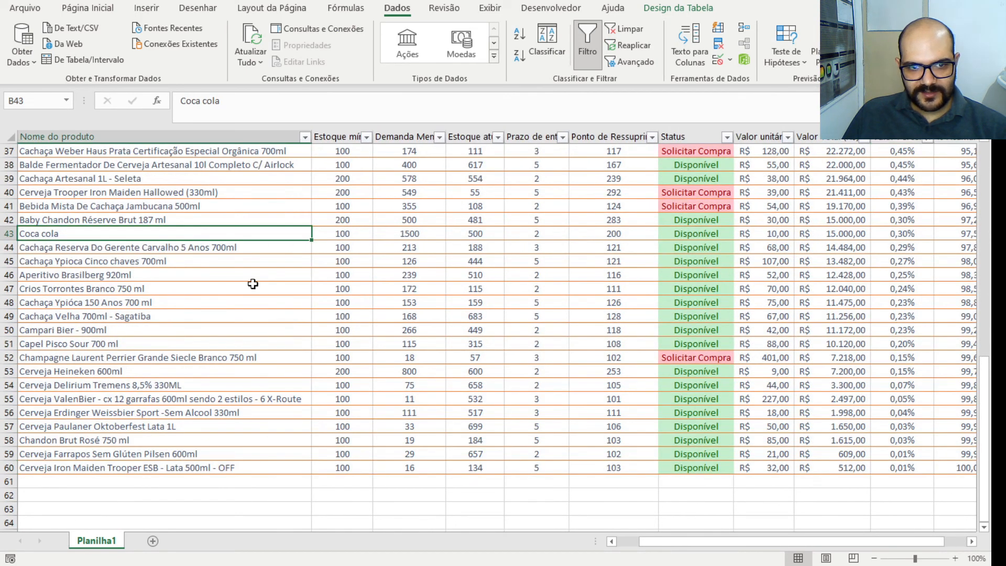
mouse_move(712, 537)
mouse_down()
mouse_move(662, 535)
mouse_move(771, 530)
mouse_move(717, 525)
mouse_up()
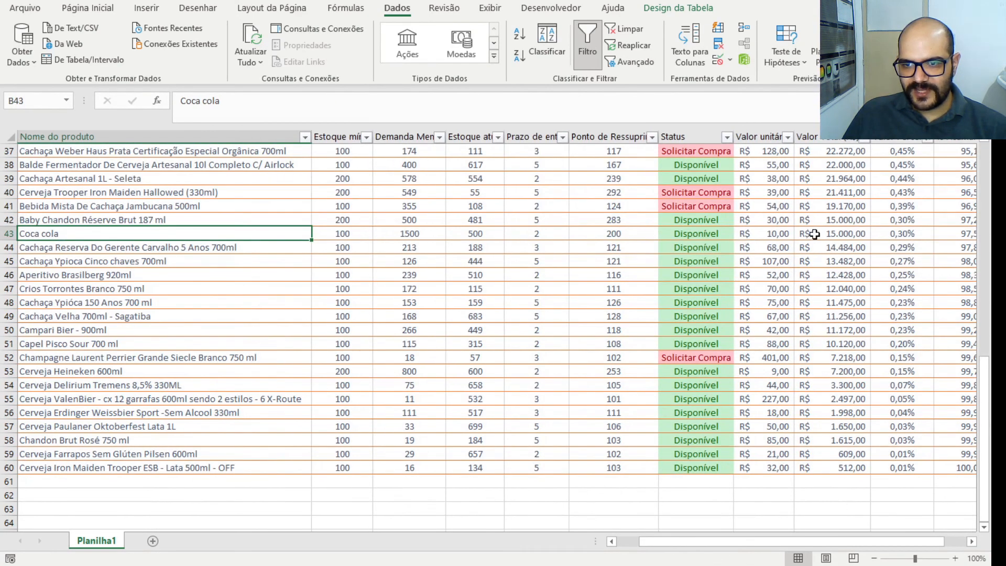
click(946, 238)
scroll(721, 519, up, 12)
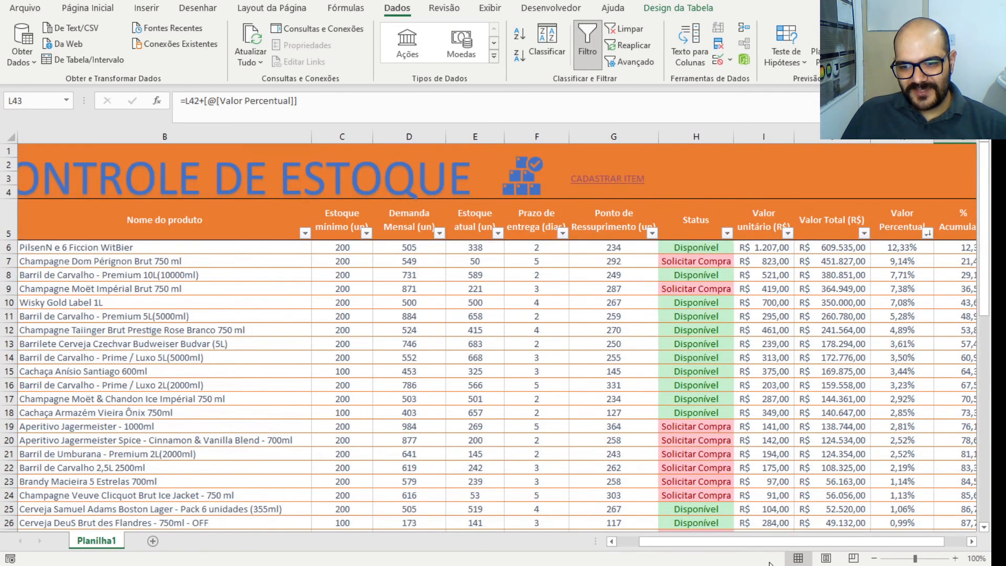
drag(758, 548, 736, 548)
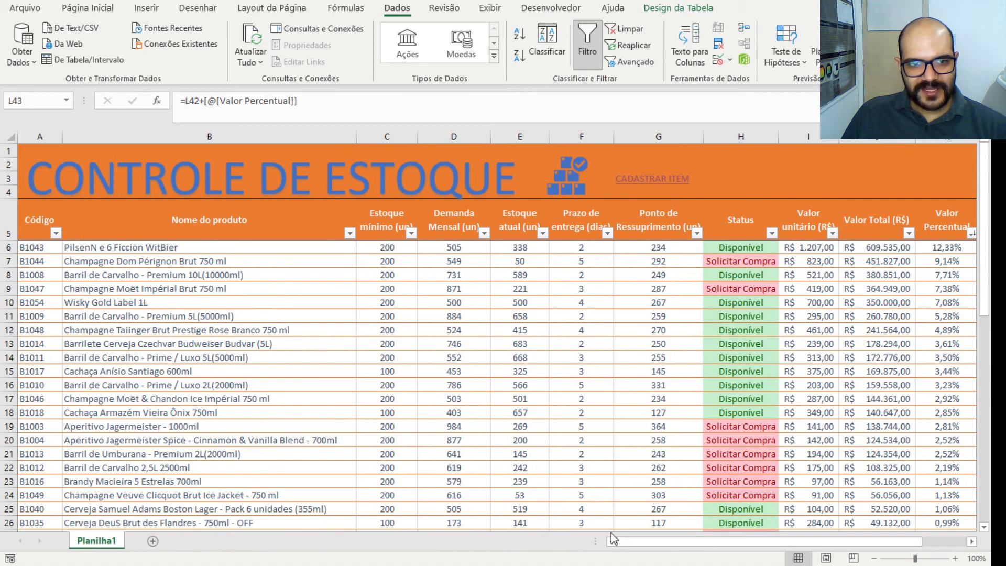
click(430, 369)
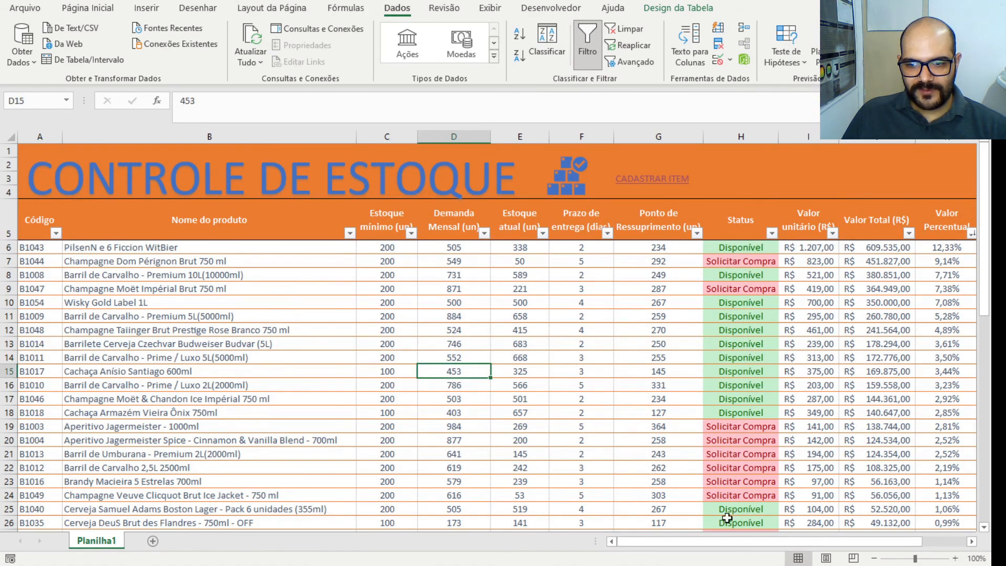
scroll(671, 464, down, 2)
scroll(668, 462, up, 2)
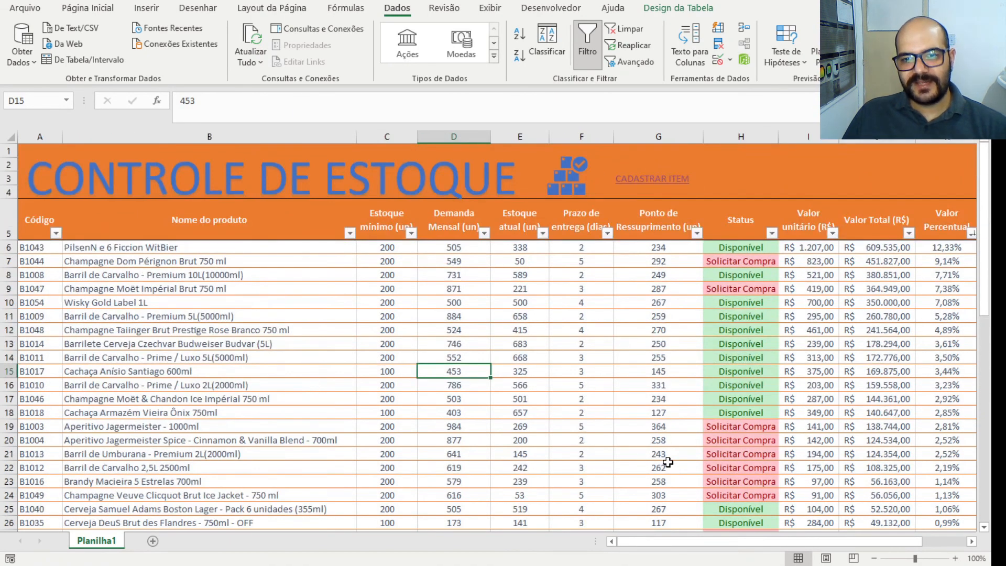
scroll(667, 462, down, 8)
scroll(670, 461, down, 7)
scroll(650, 426, up, 9)
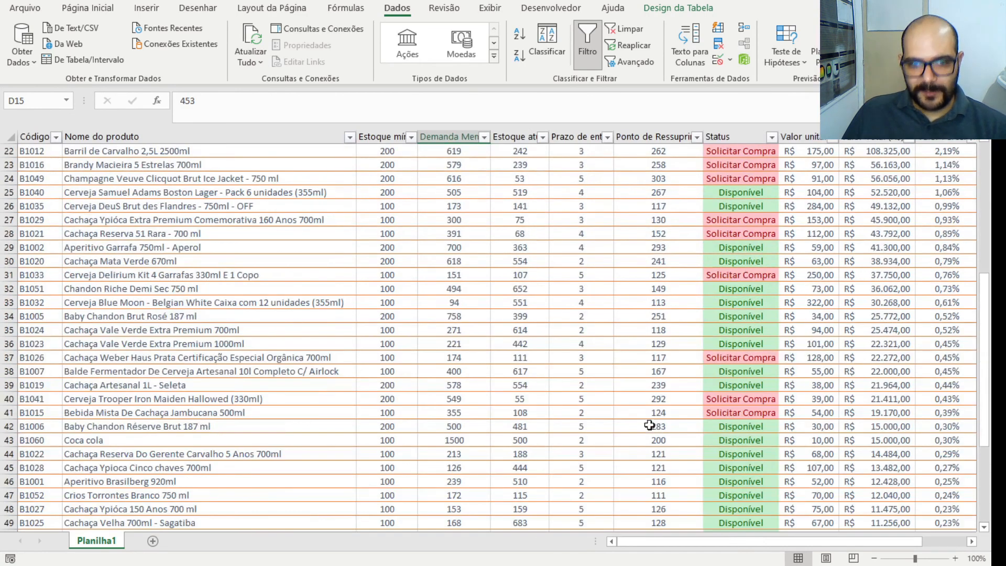
scroll(650, 426, up, 7)
Open the CADASTRAR ITEM cell's formula for review and examine its HIPERLINK and ENDEREÇO parts
click(707, 178)
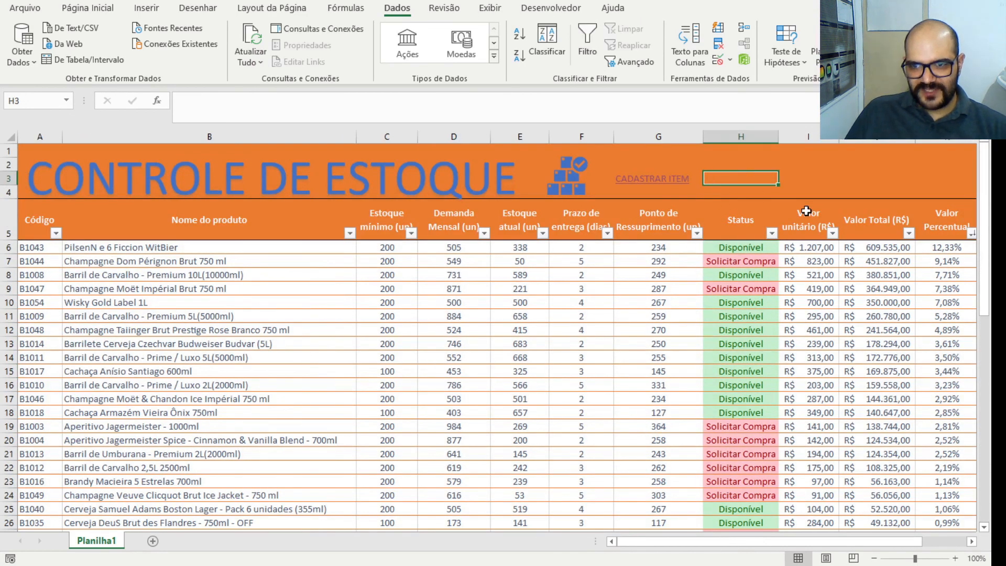
key(Left)
key(Left)
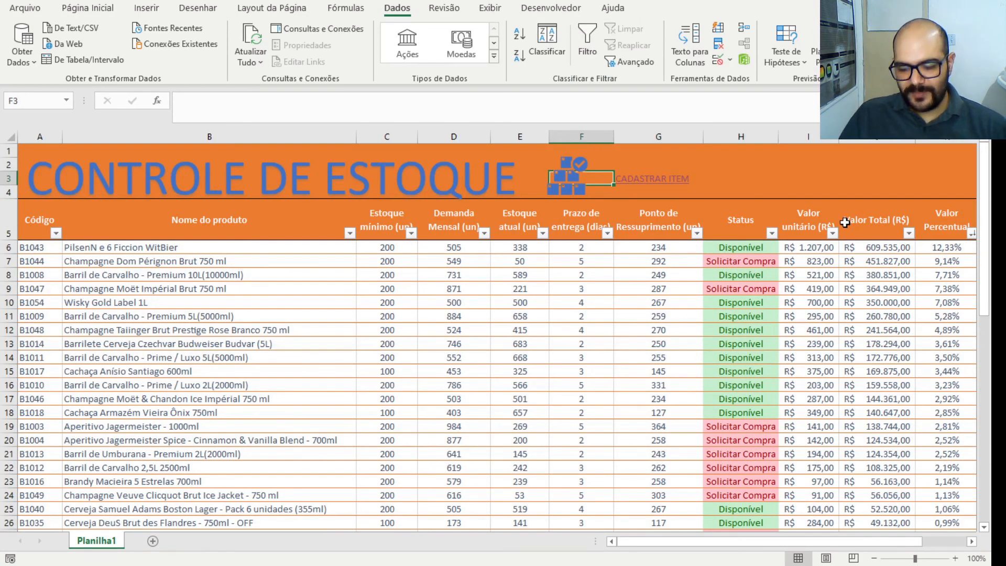
key(Right)
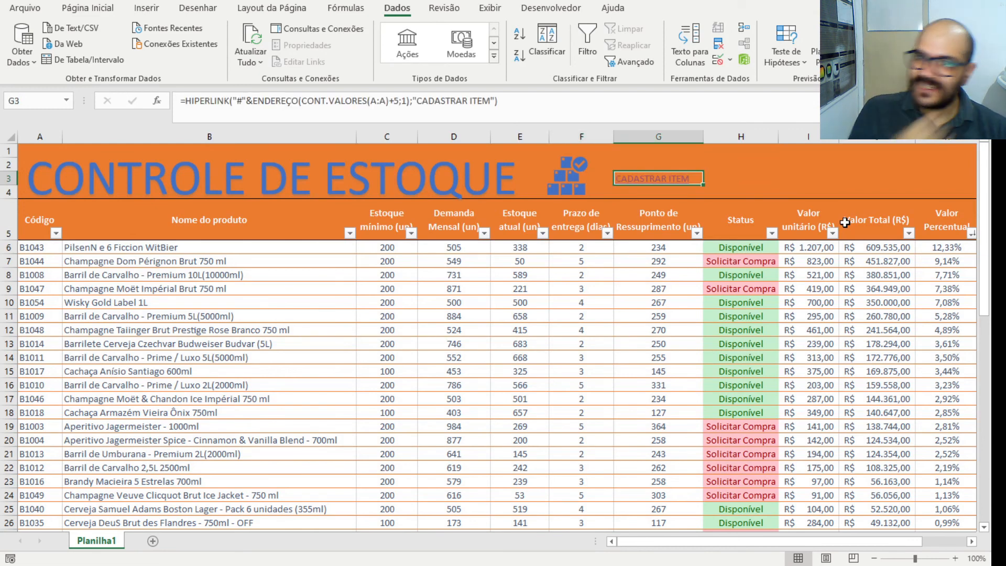
click(728, 98)
key(Home)
key(Right)
key(Right)
key(Right)
key(Right)
key(Right)
key(Right)
key(Right)
key(Right)
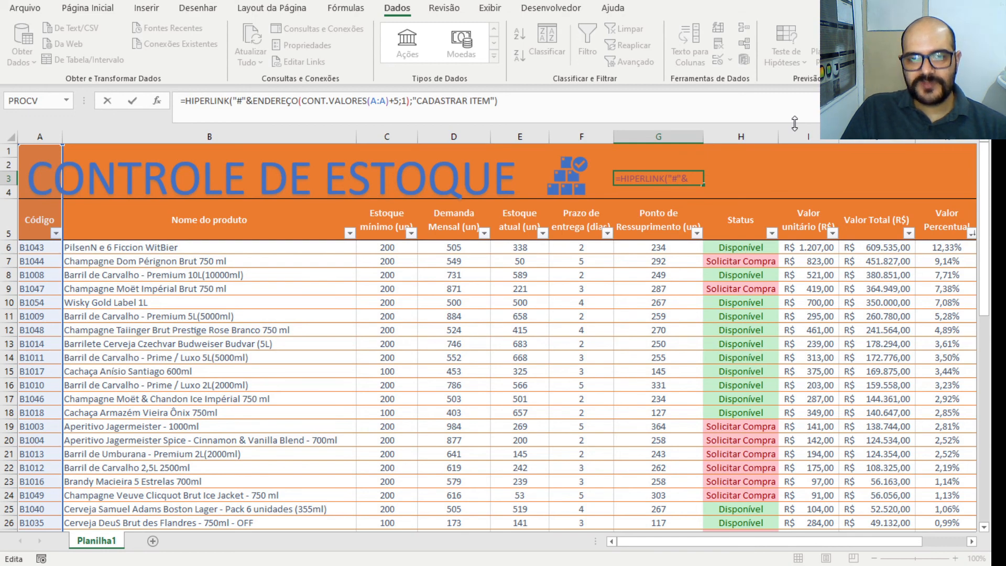
key(Right)
key(Right)
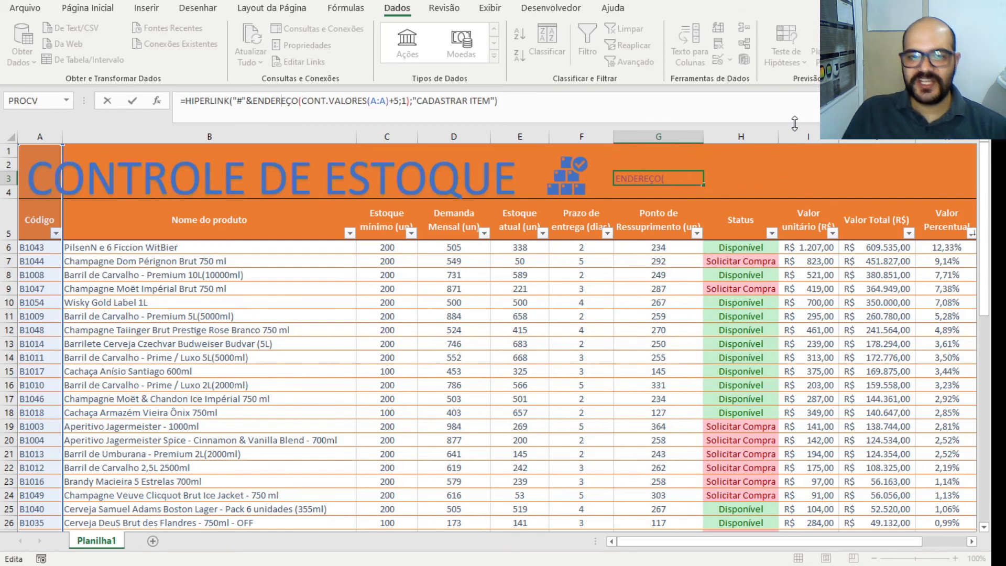
Examine the CONT.VALORES(A:A)+5 row argument and the column argument 1 in the CADASTRAR ITEM formula, leaving the formula as is
key(Right)
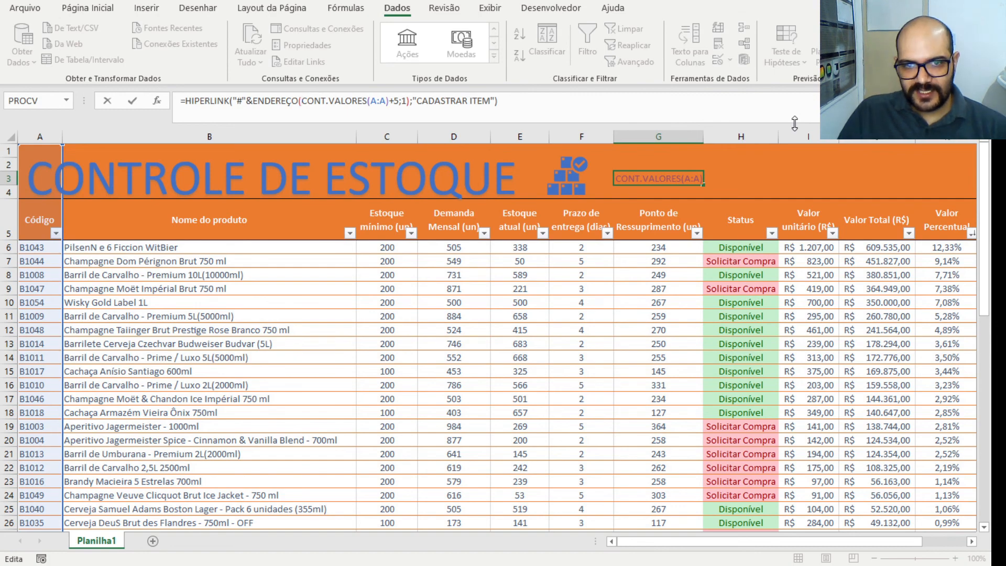
key(Right)
key(Right)
key(Right)
key(Right)
key(Right)
key(Right)
key(Right)
key(Right)
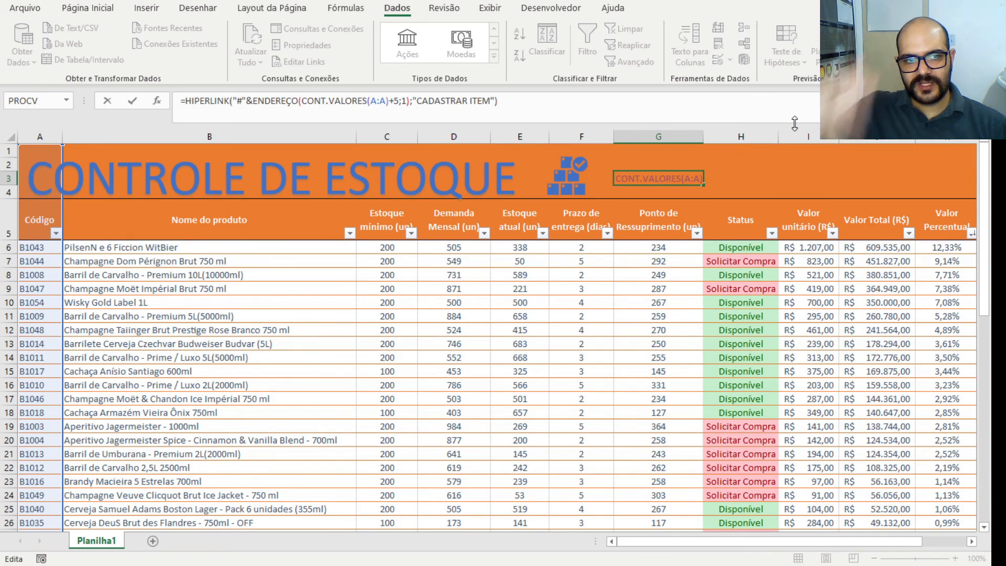
key(Right)
key(Right)
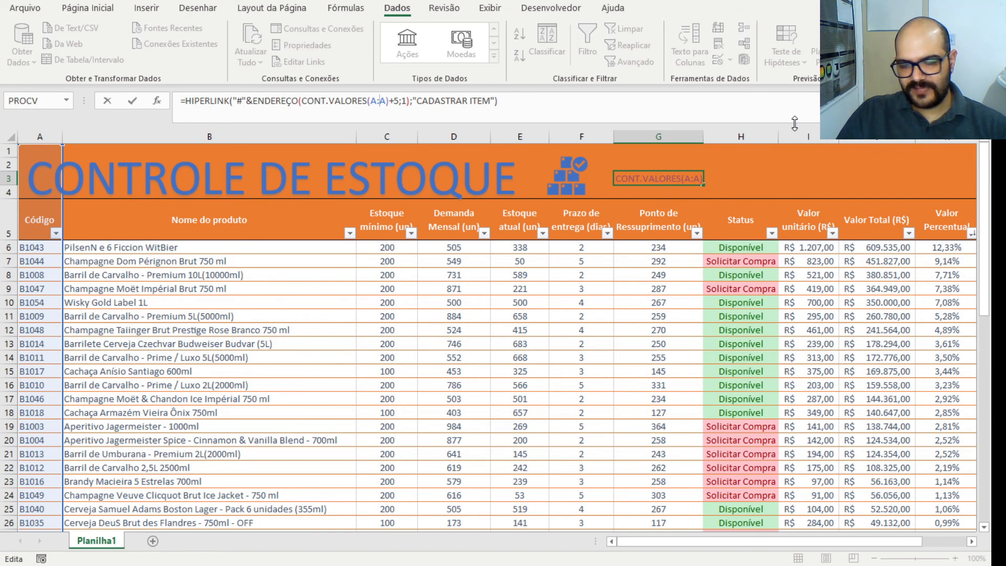
key(Right)
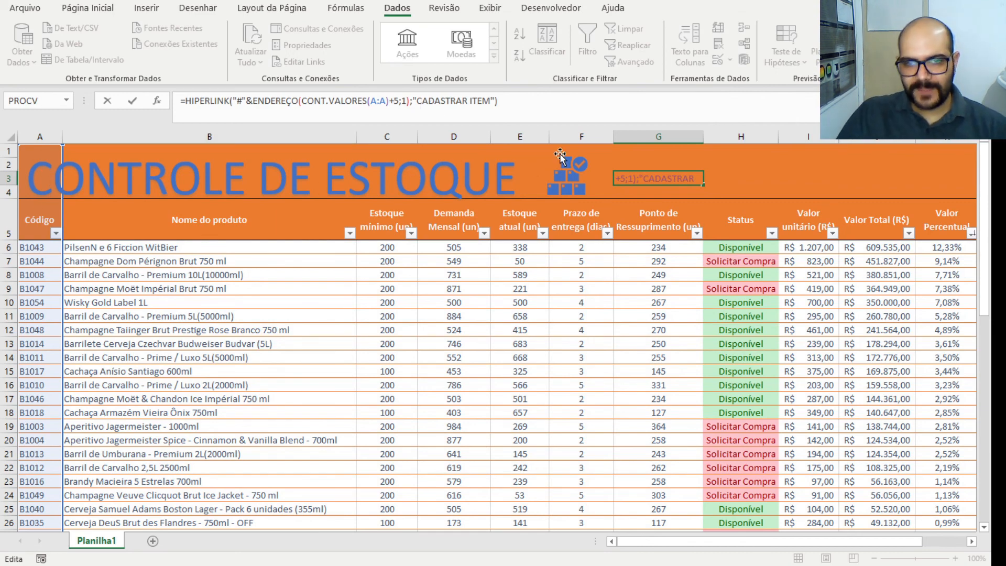
key(Right)
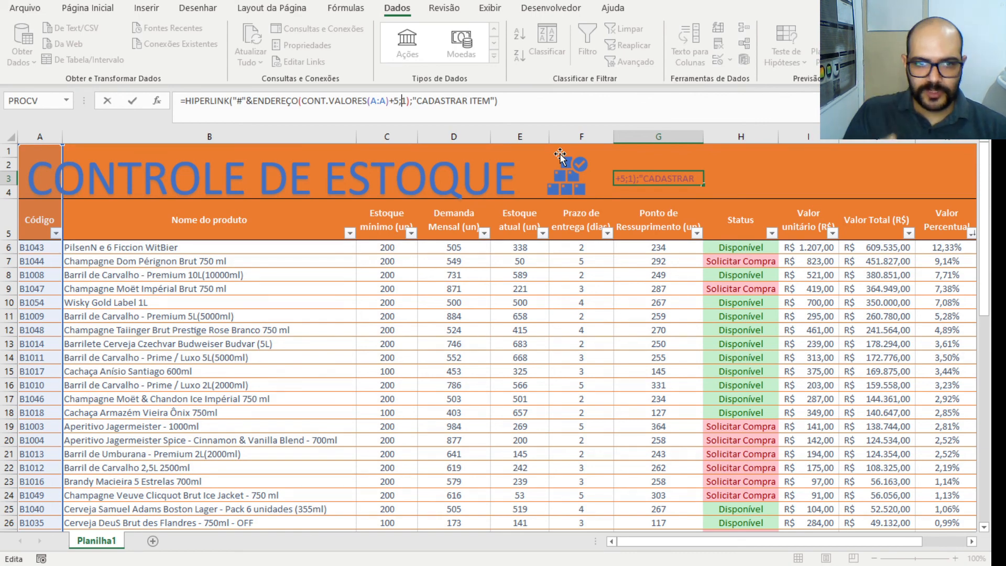
key(Right)
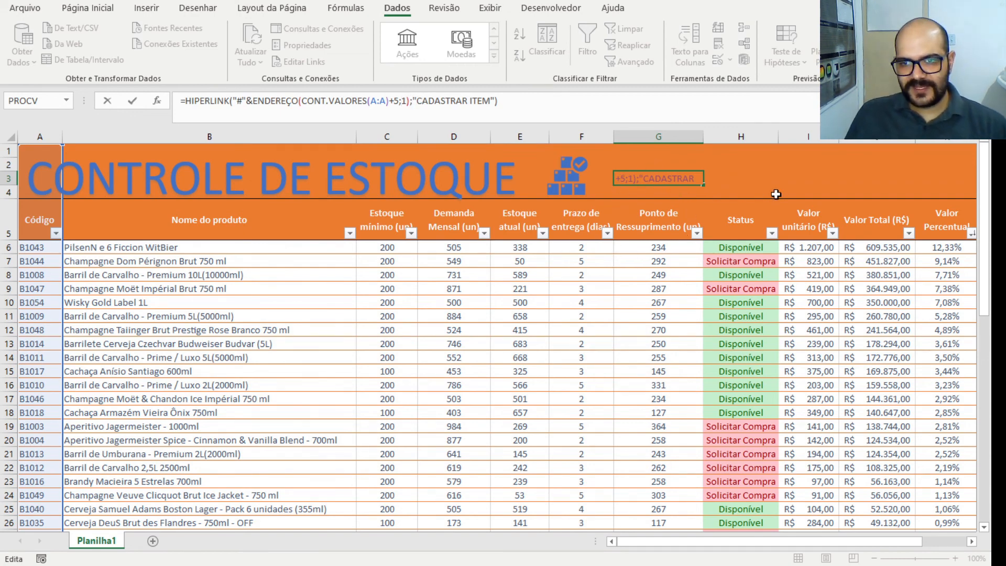
key(ctrl+Return)
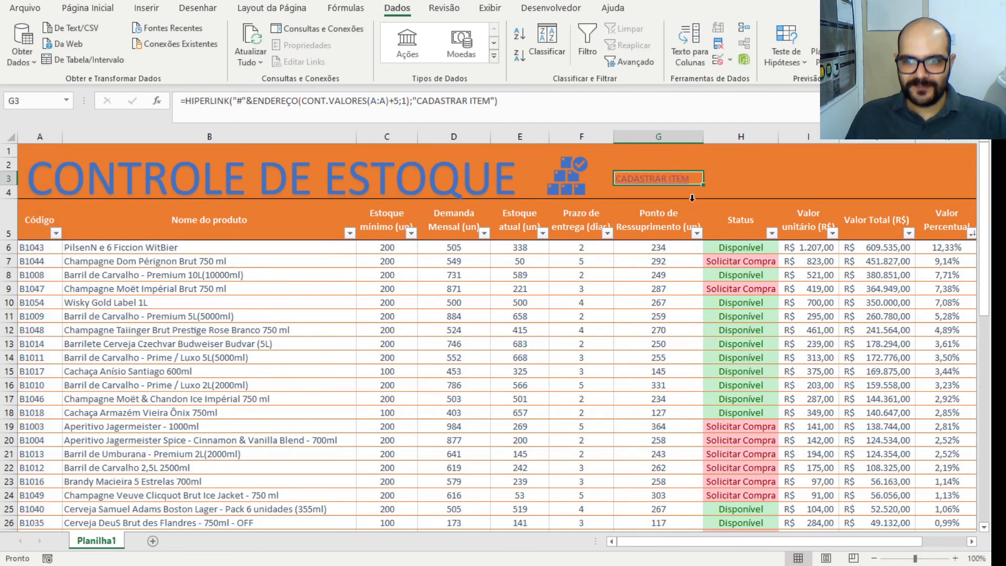
Test the CADASTRAR ITEM hyperlink by following it to the first empty row, and go back up the table
click(771, 192)
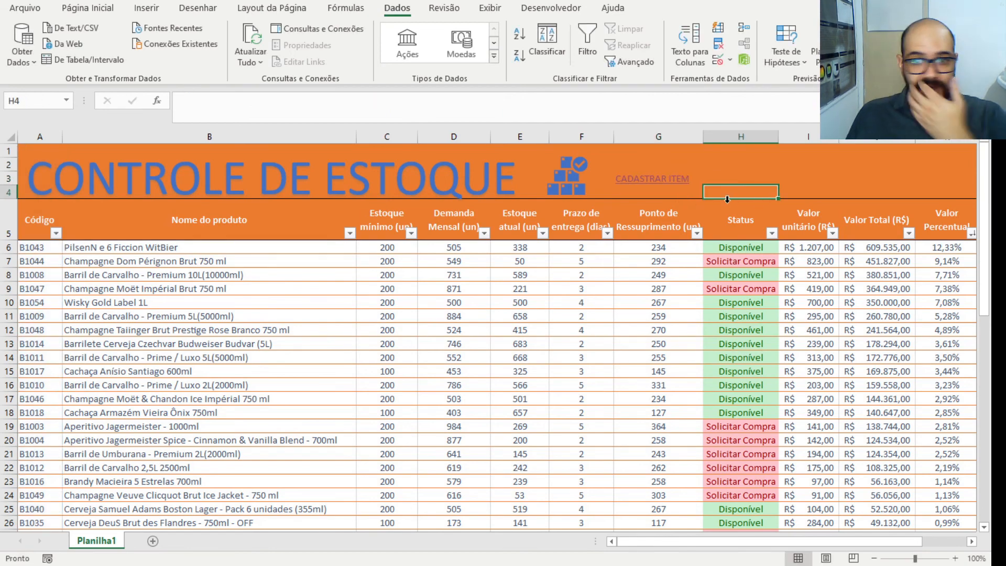
click(679, 179)
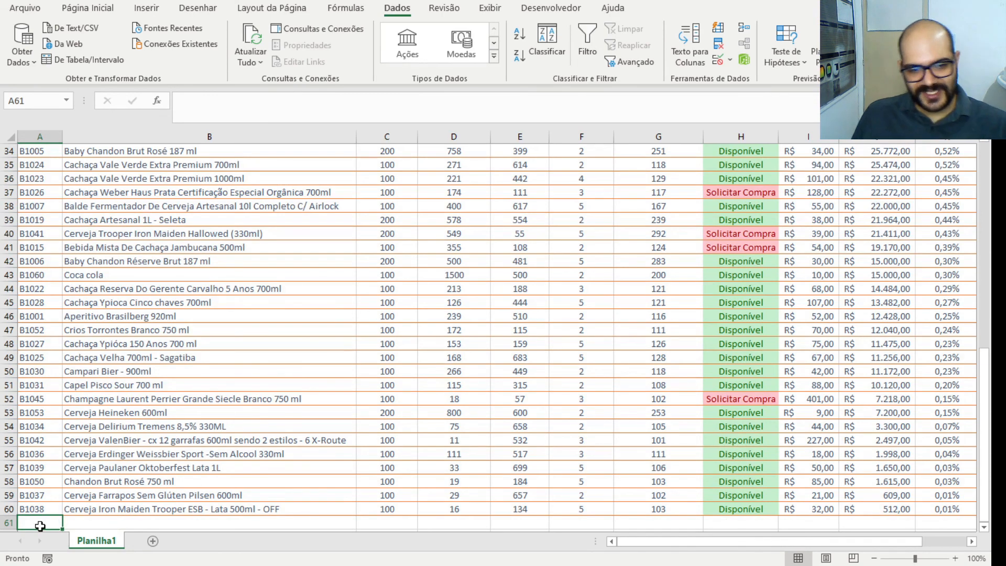
scroll(456, 409, up, 11)
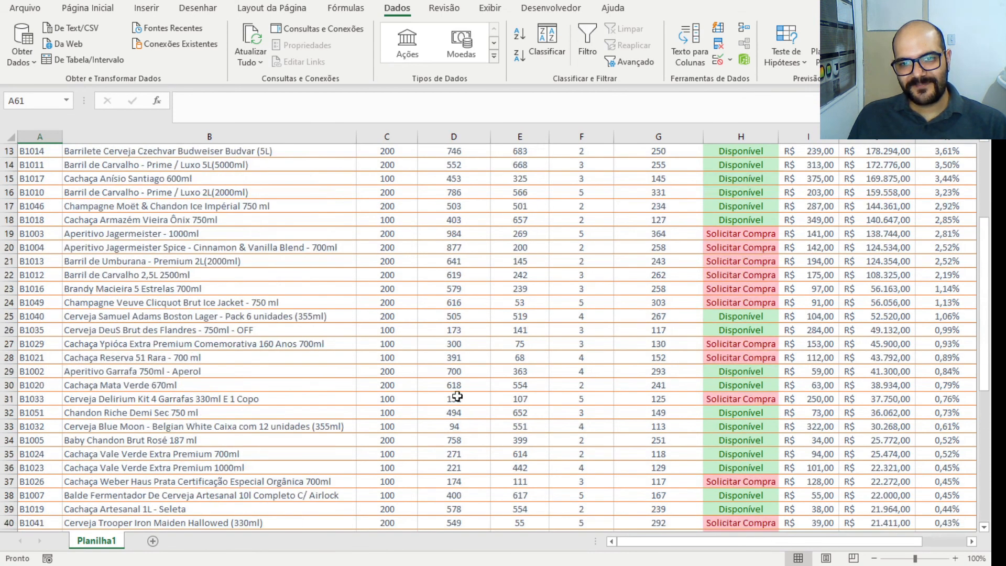